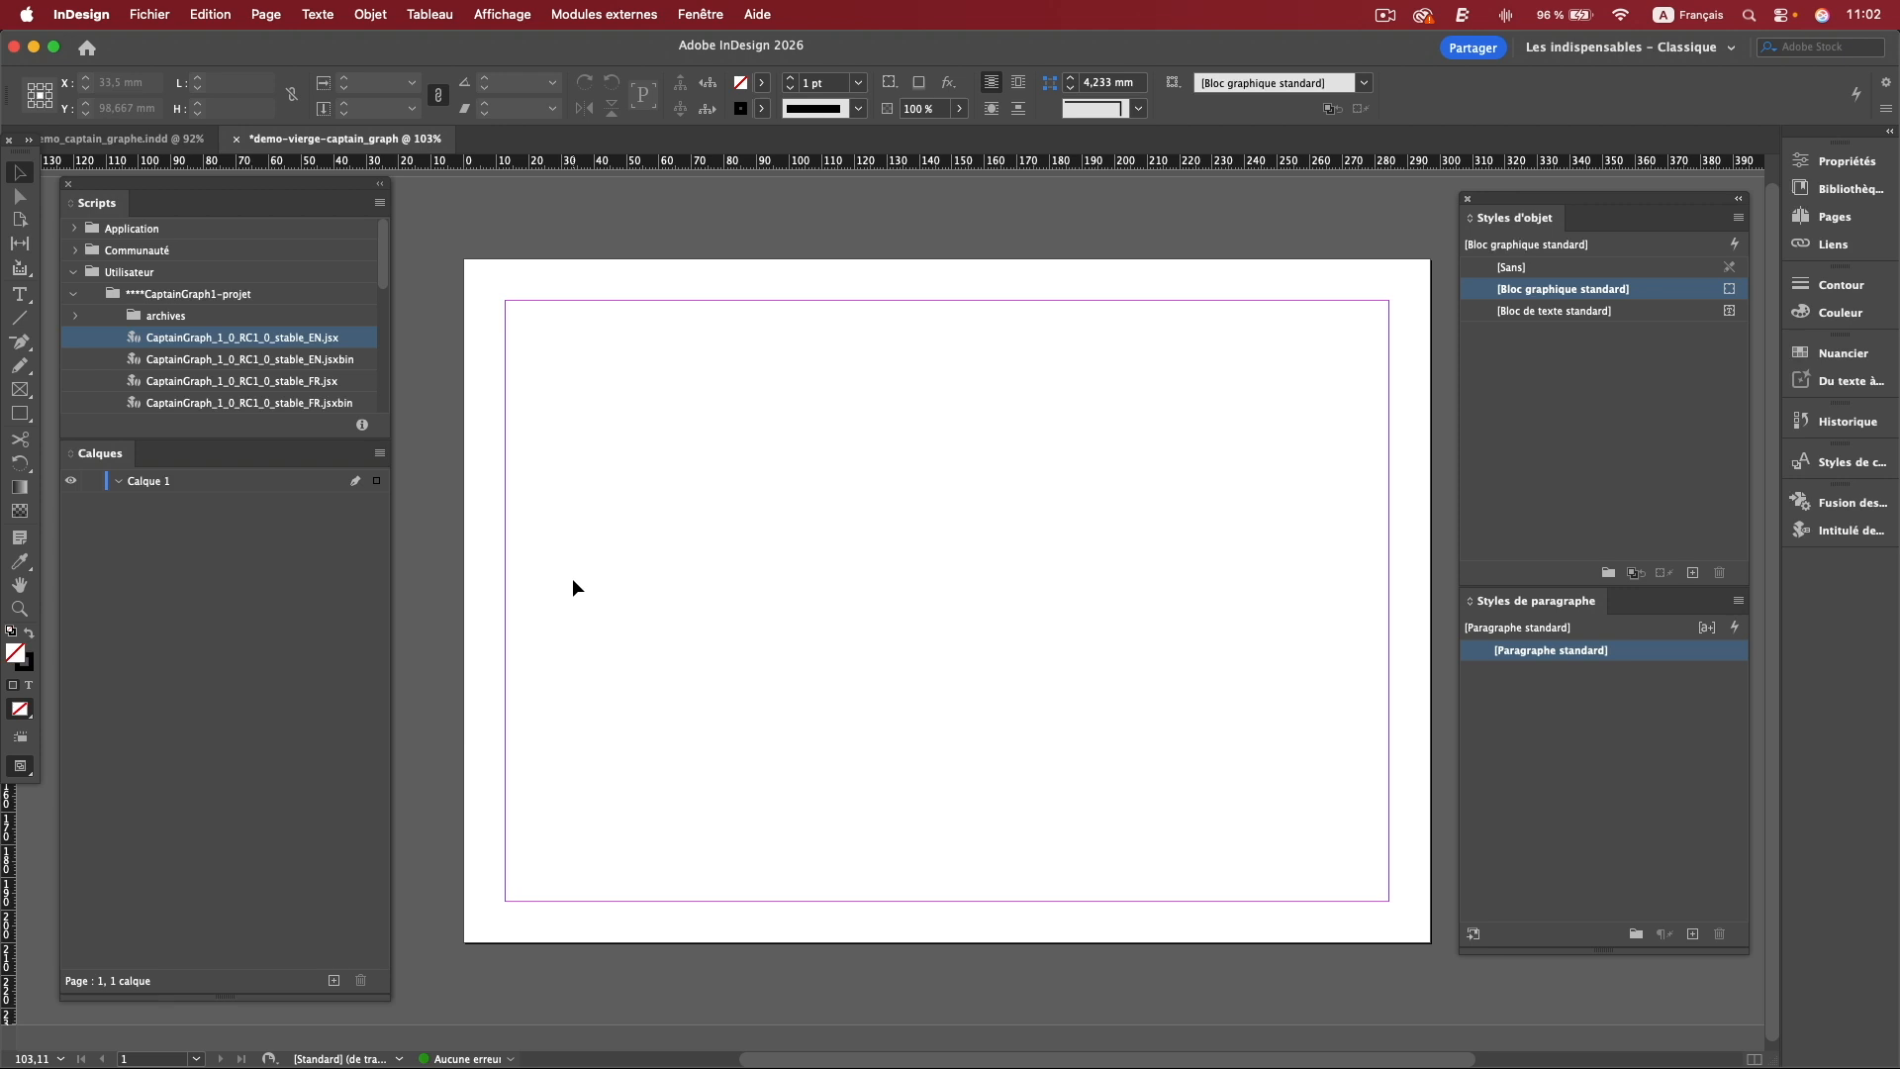
# Try to run the English and French CaptainGraph scripts with no frame selected.
pyautogui.doubleClick(318, 342)
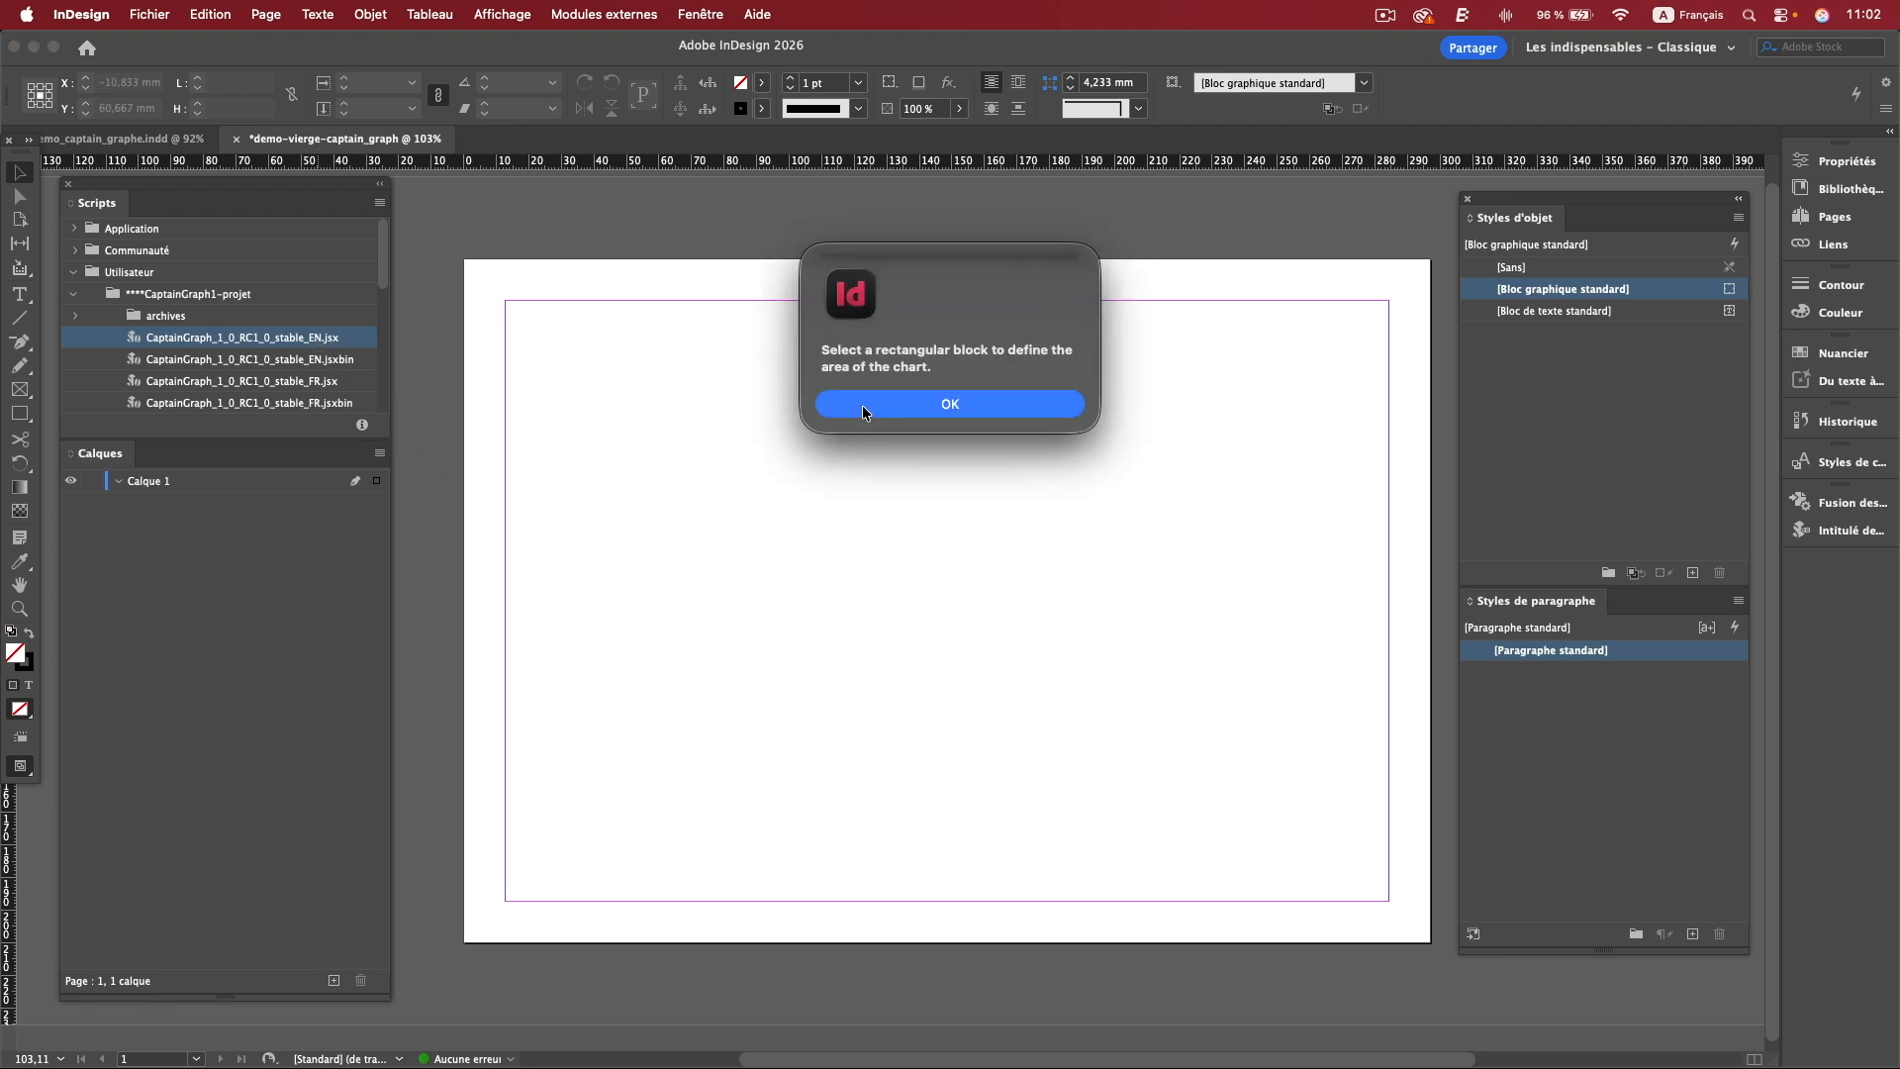
pyautogui.click(863, 405)
pyautogui.doubleClick(327, 383)
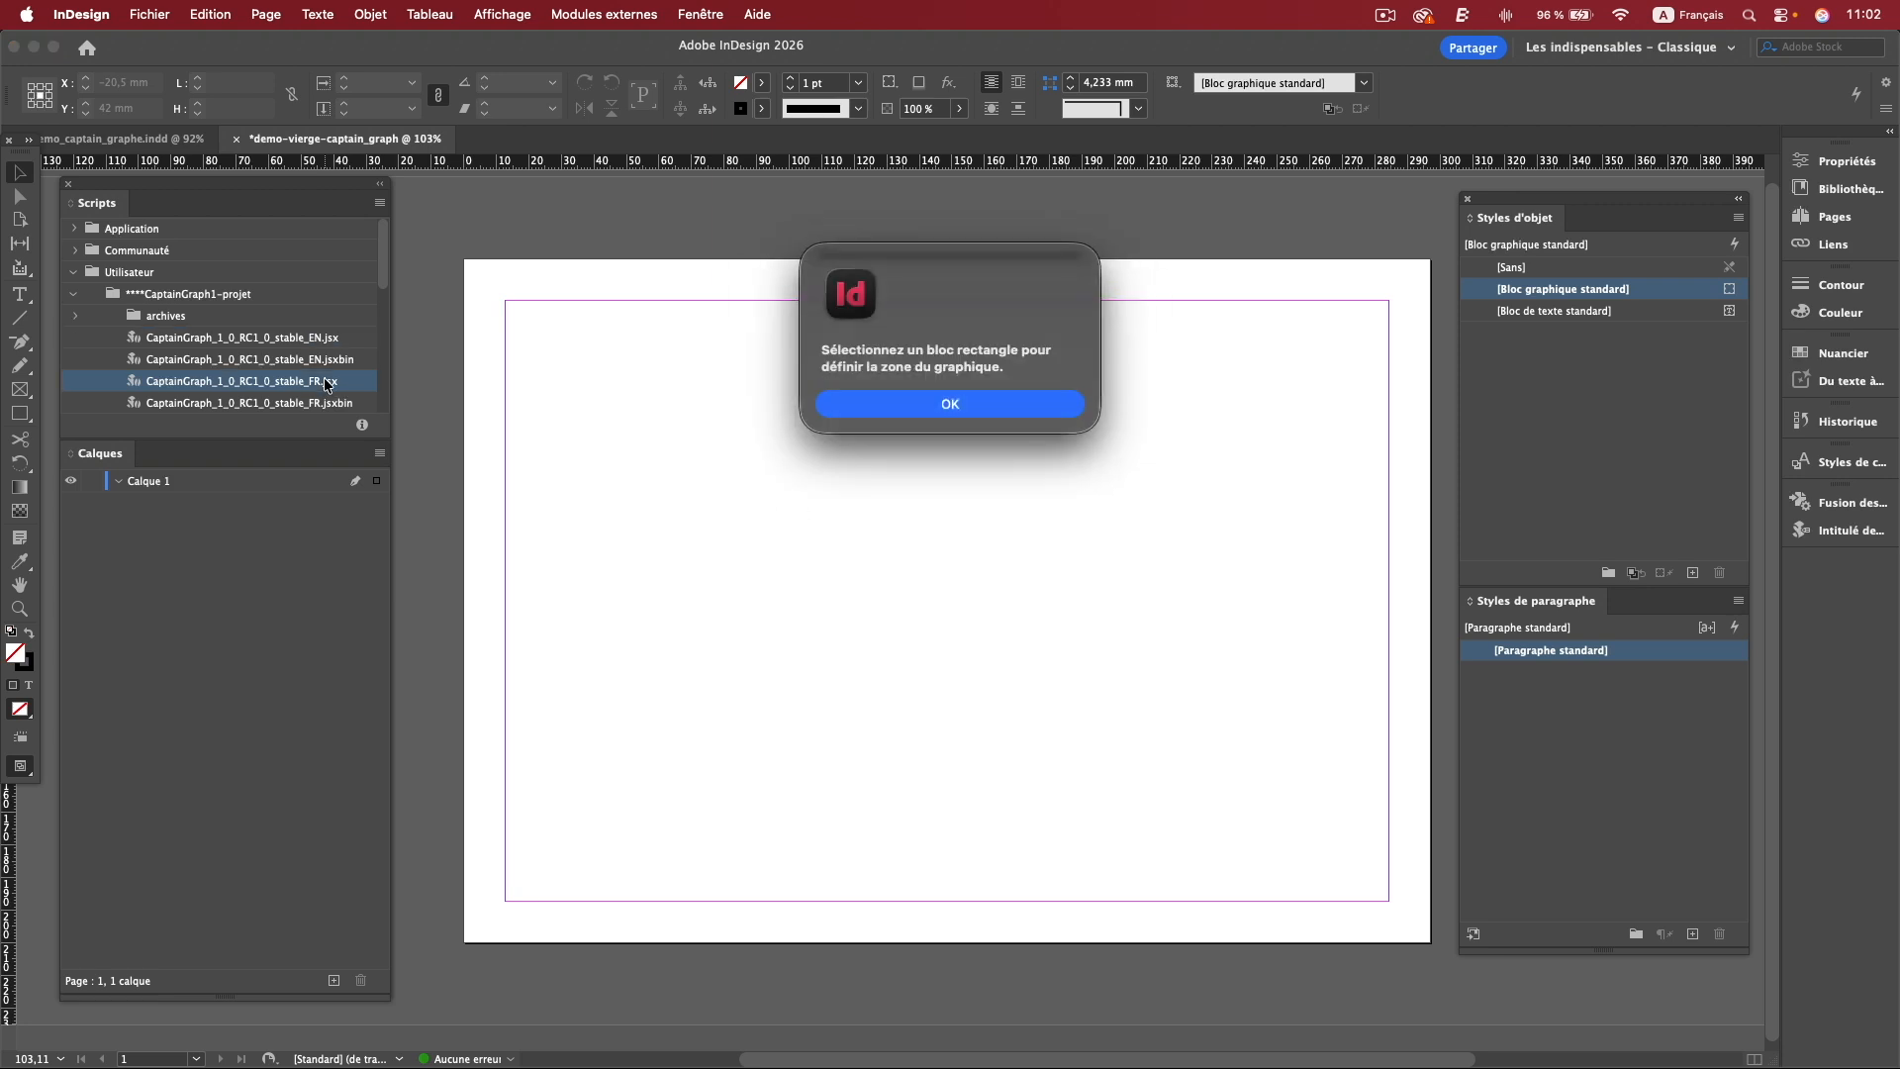
pyautogui.click(863, 405)
# Draw a rectangle about 151 × 114 mm from the upper-left margin corner to define the chart area.
pyautogui.click(20, 414)
pyautogui.moveTo(507, 301); pyautogui.dragTo(1000, 673)
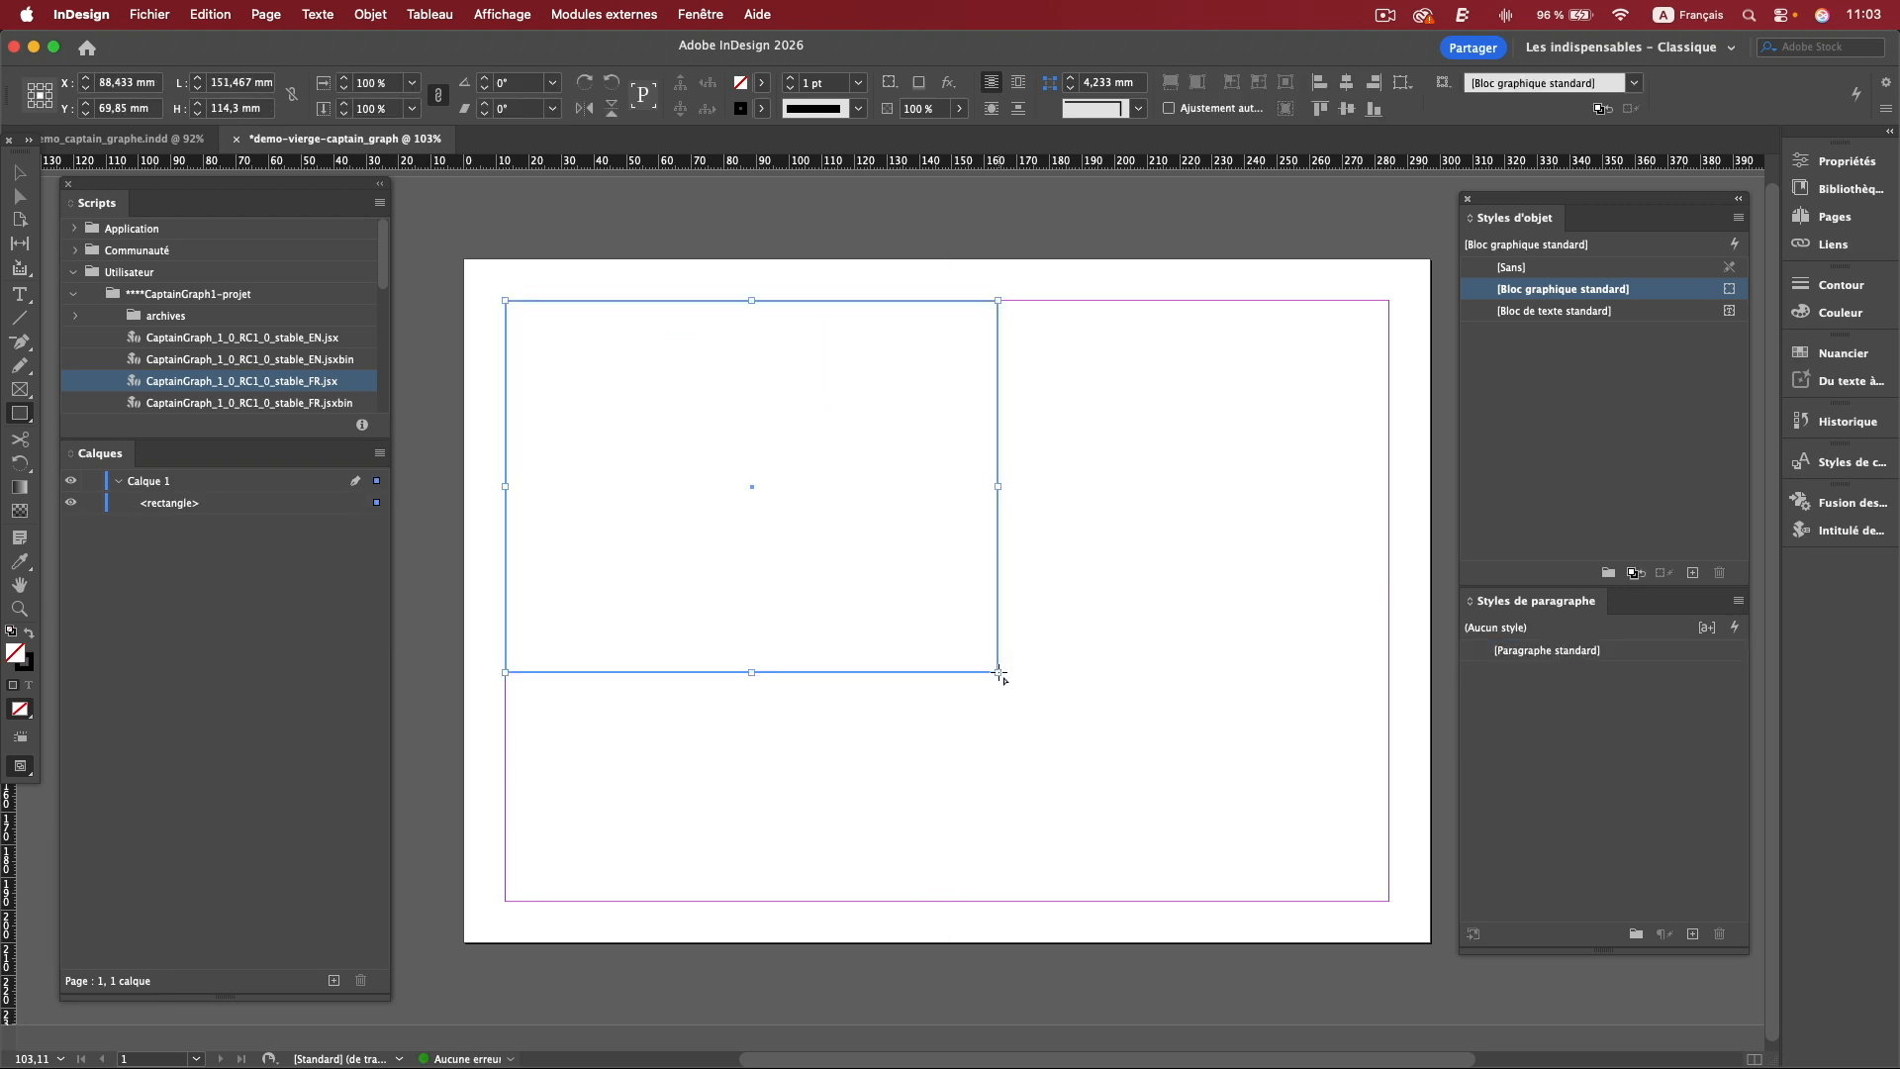
# Run CaptainGraph_1_0_RC1_0_stable_FR.jsx on the rectangle, generate the chart from the sample data, and undo it.
pyautogui.doubleClick(307, 386)
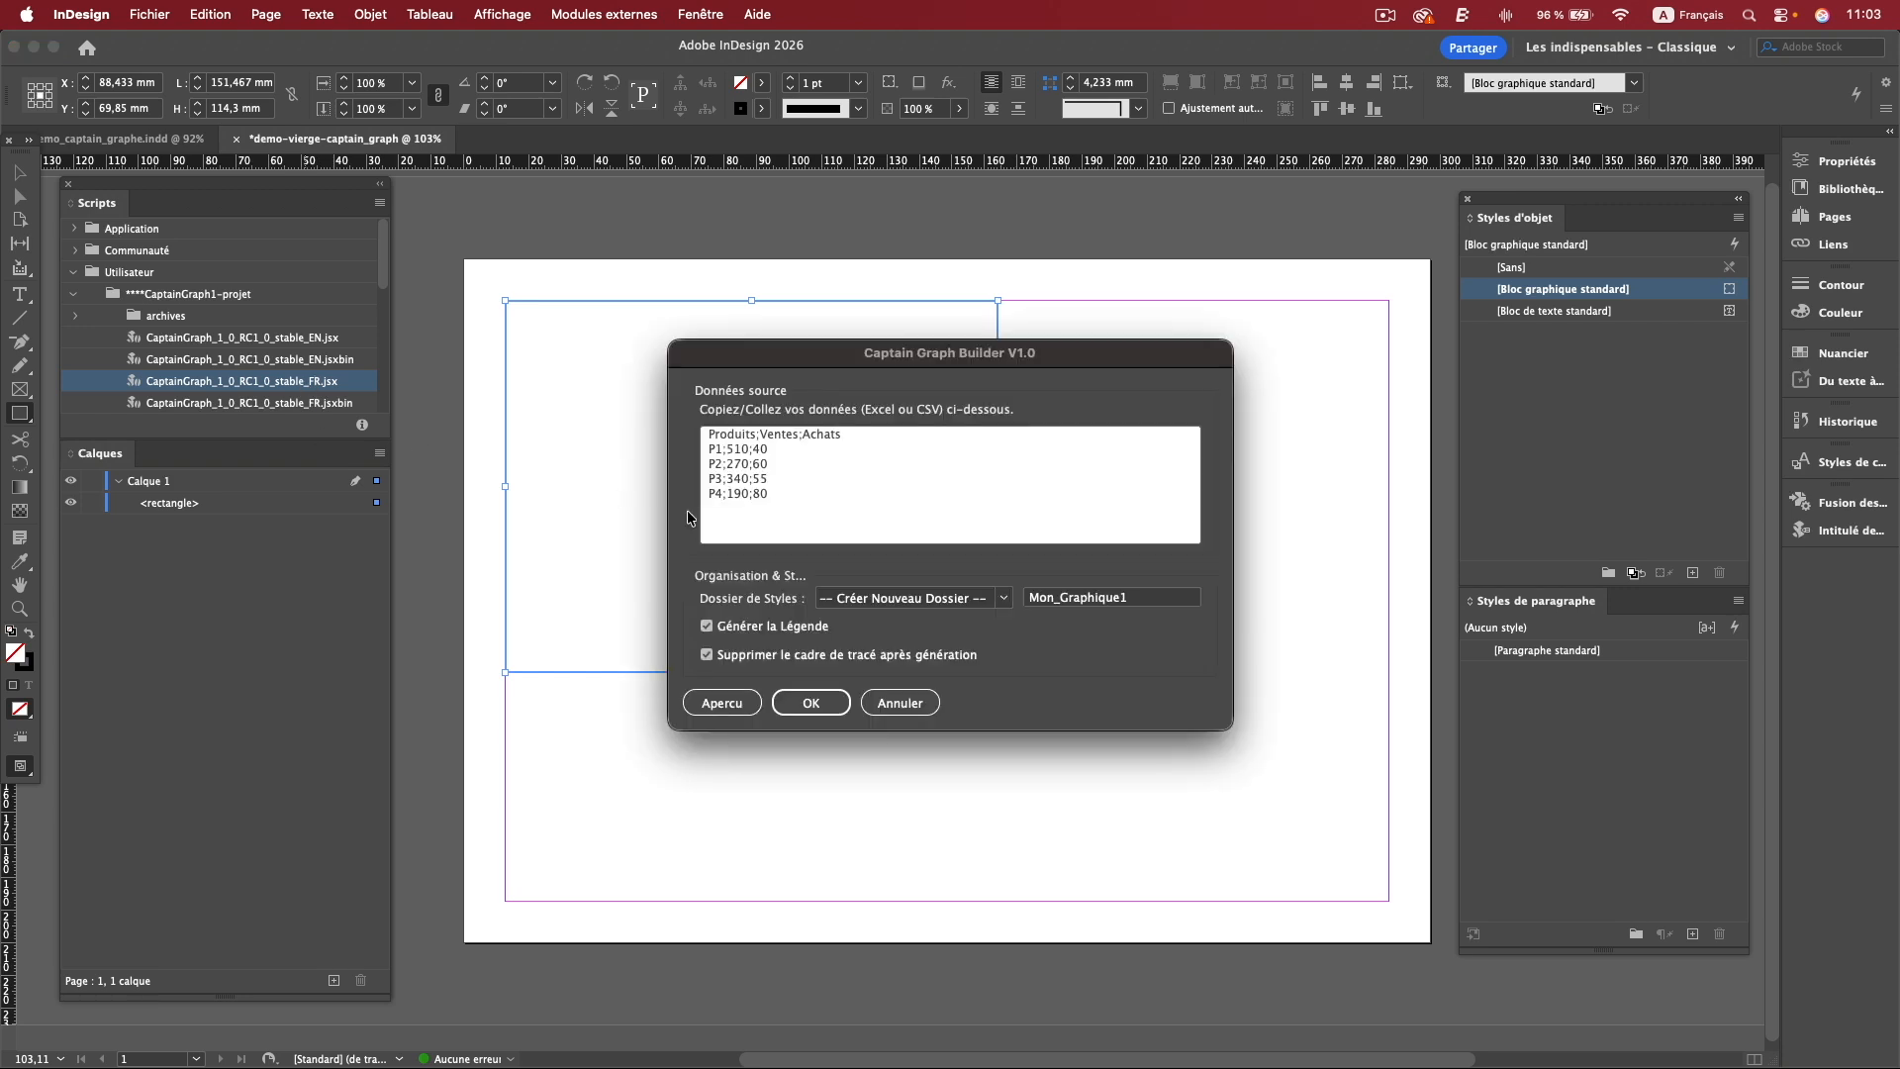
pyautogui.click(812, 703)
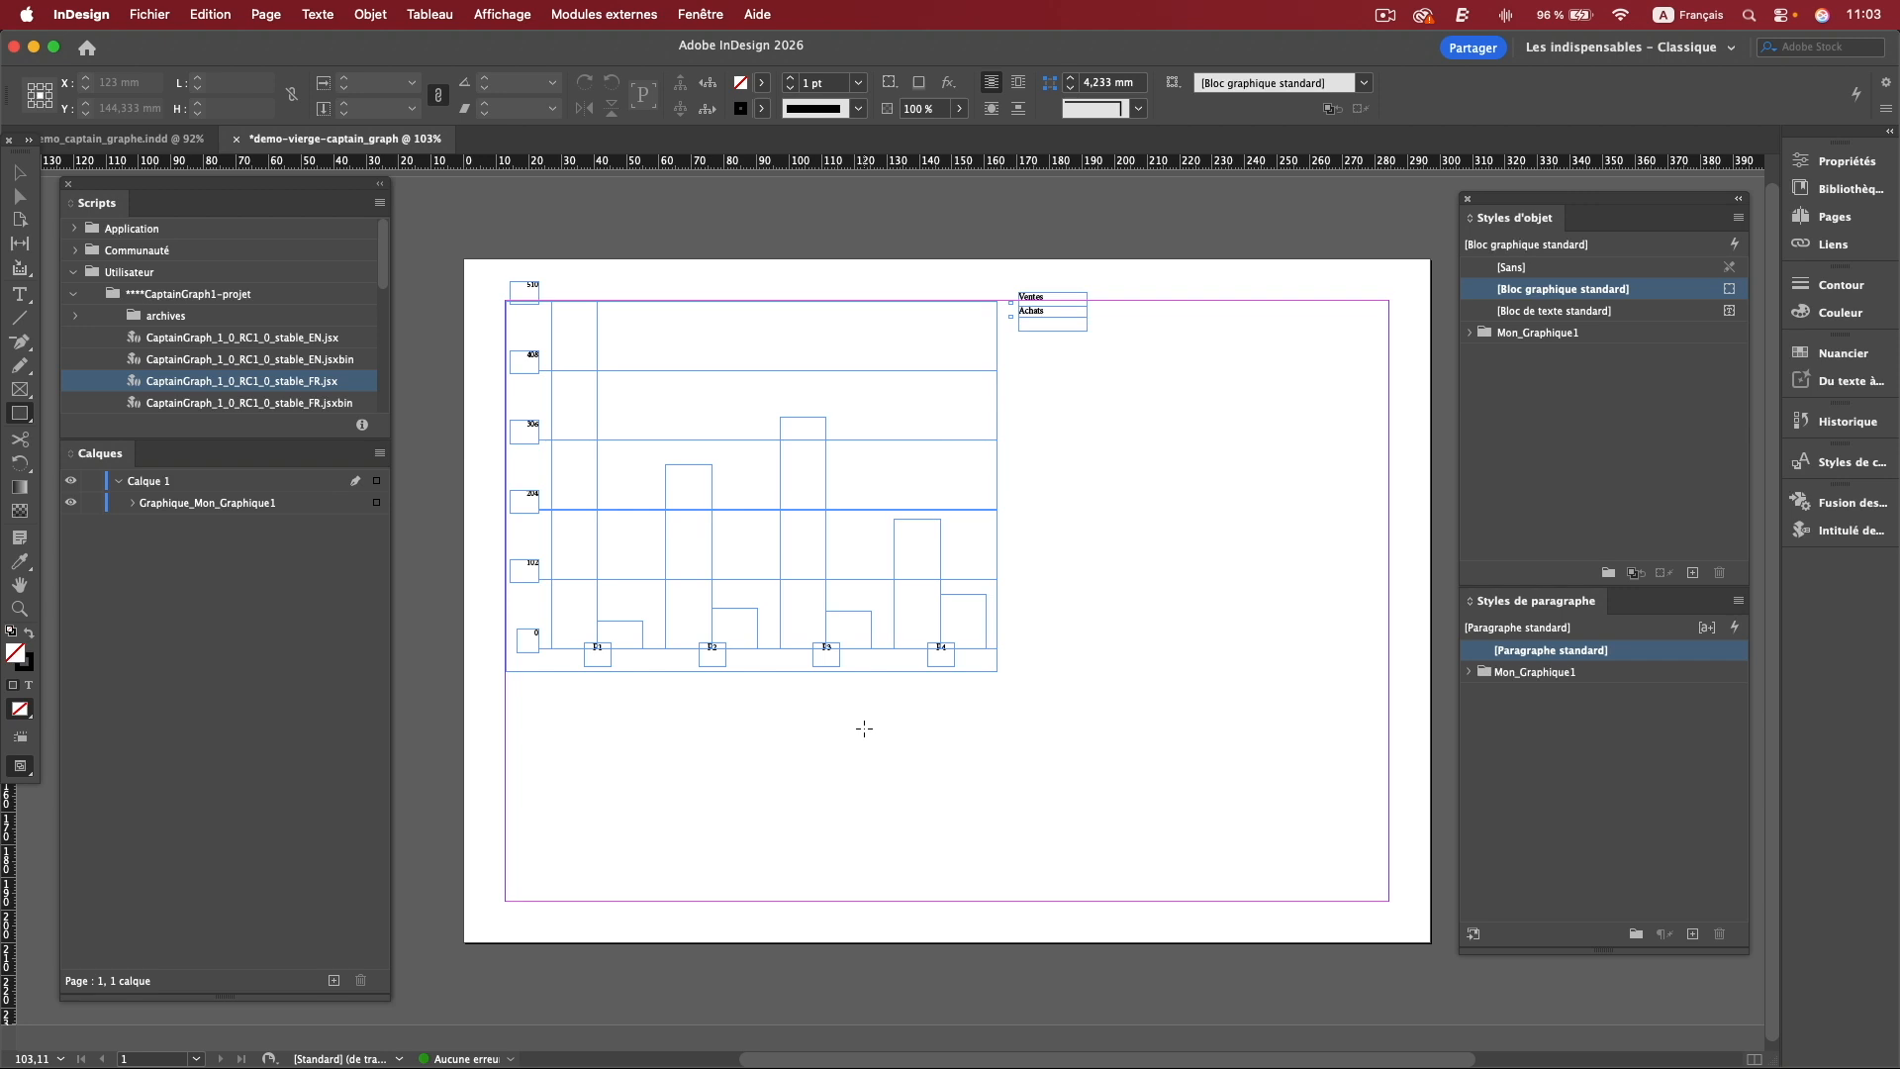
pyautogui.press('super+z')
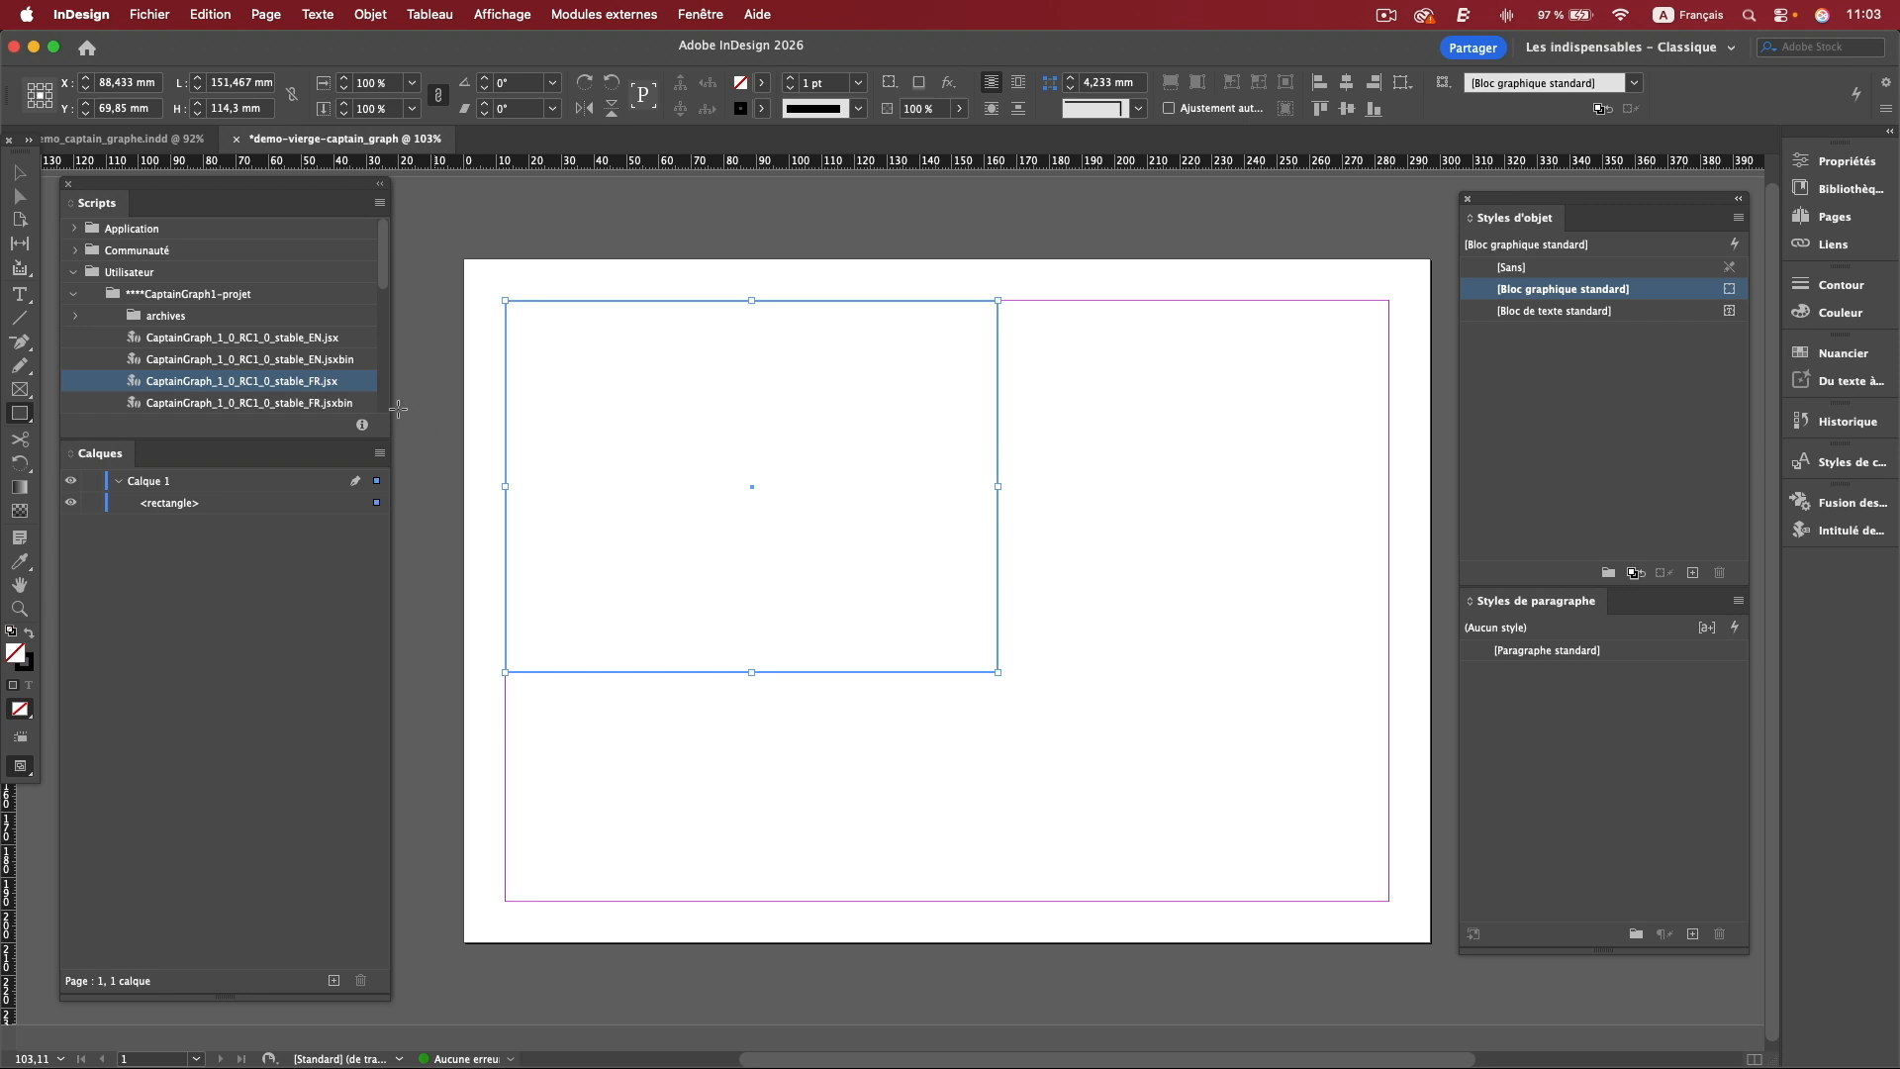
pyautogui.doubleClick(332, 382)
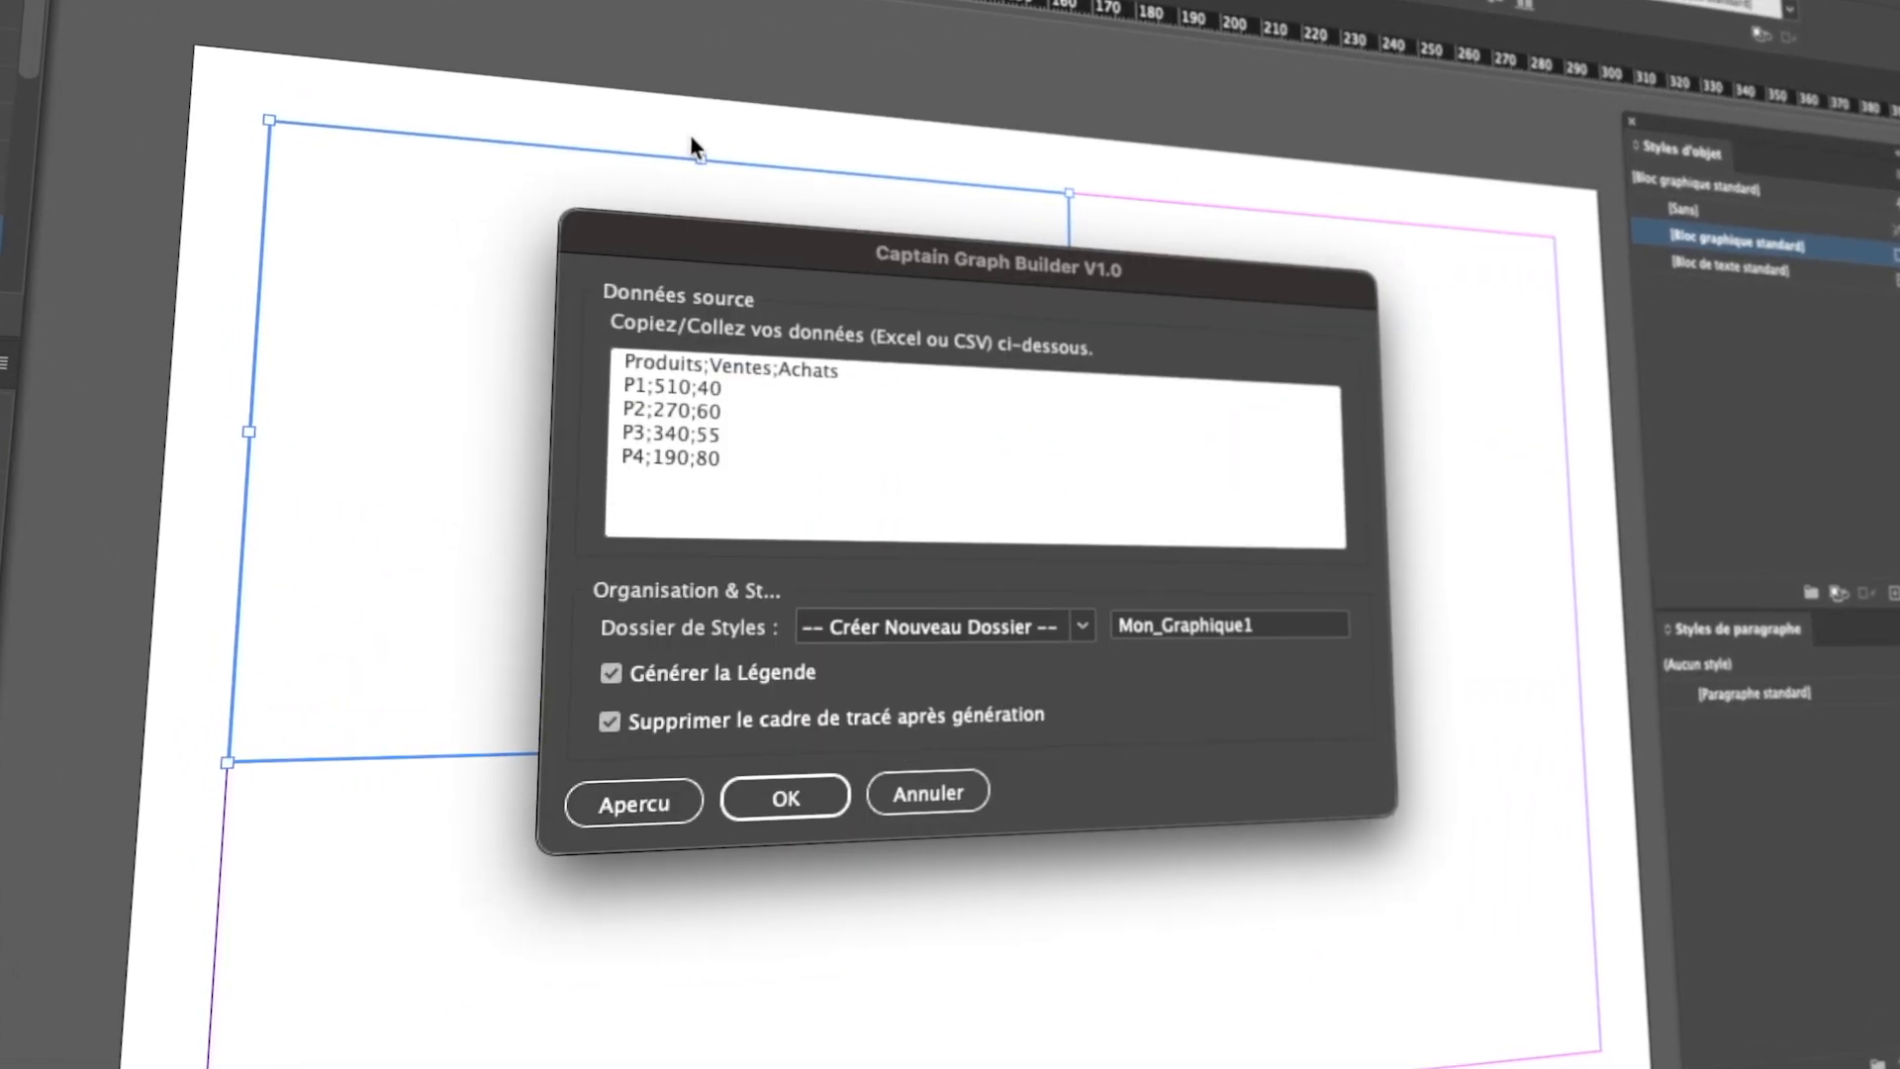
pyautogui.moveTo(726, 238); pyautogui.dragTo(1143, 302)
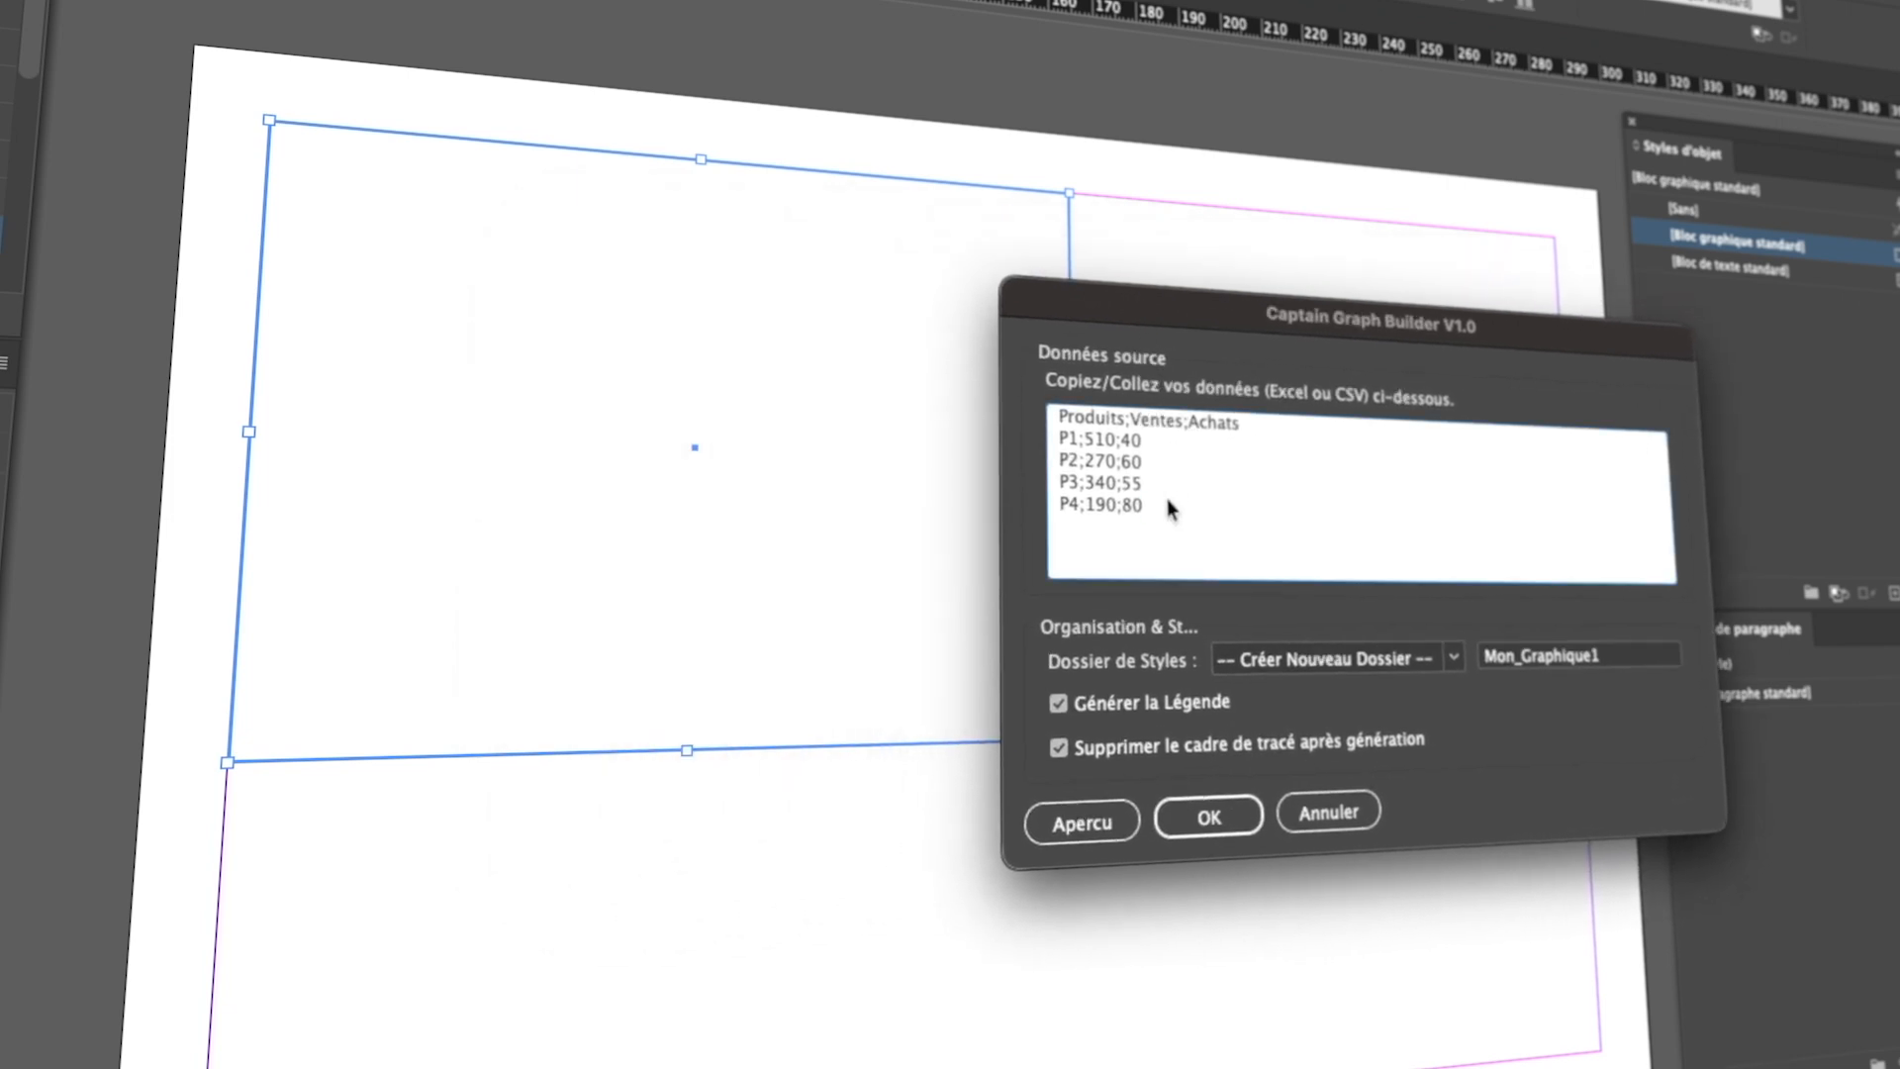
pyautogui.moveTo(1171, 499); pyautogui.dragTo(1030, 411)
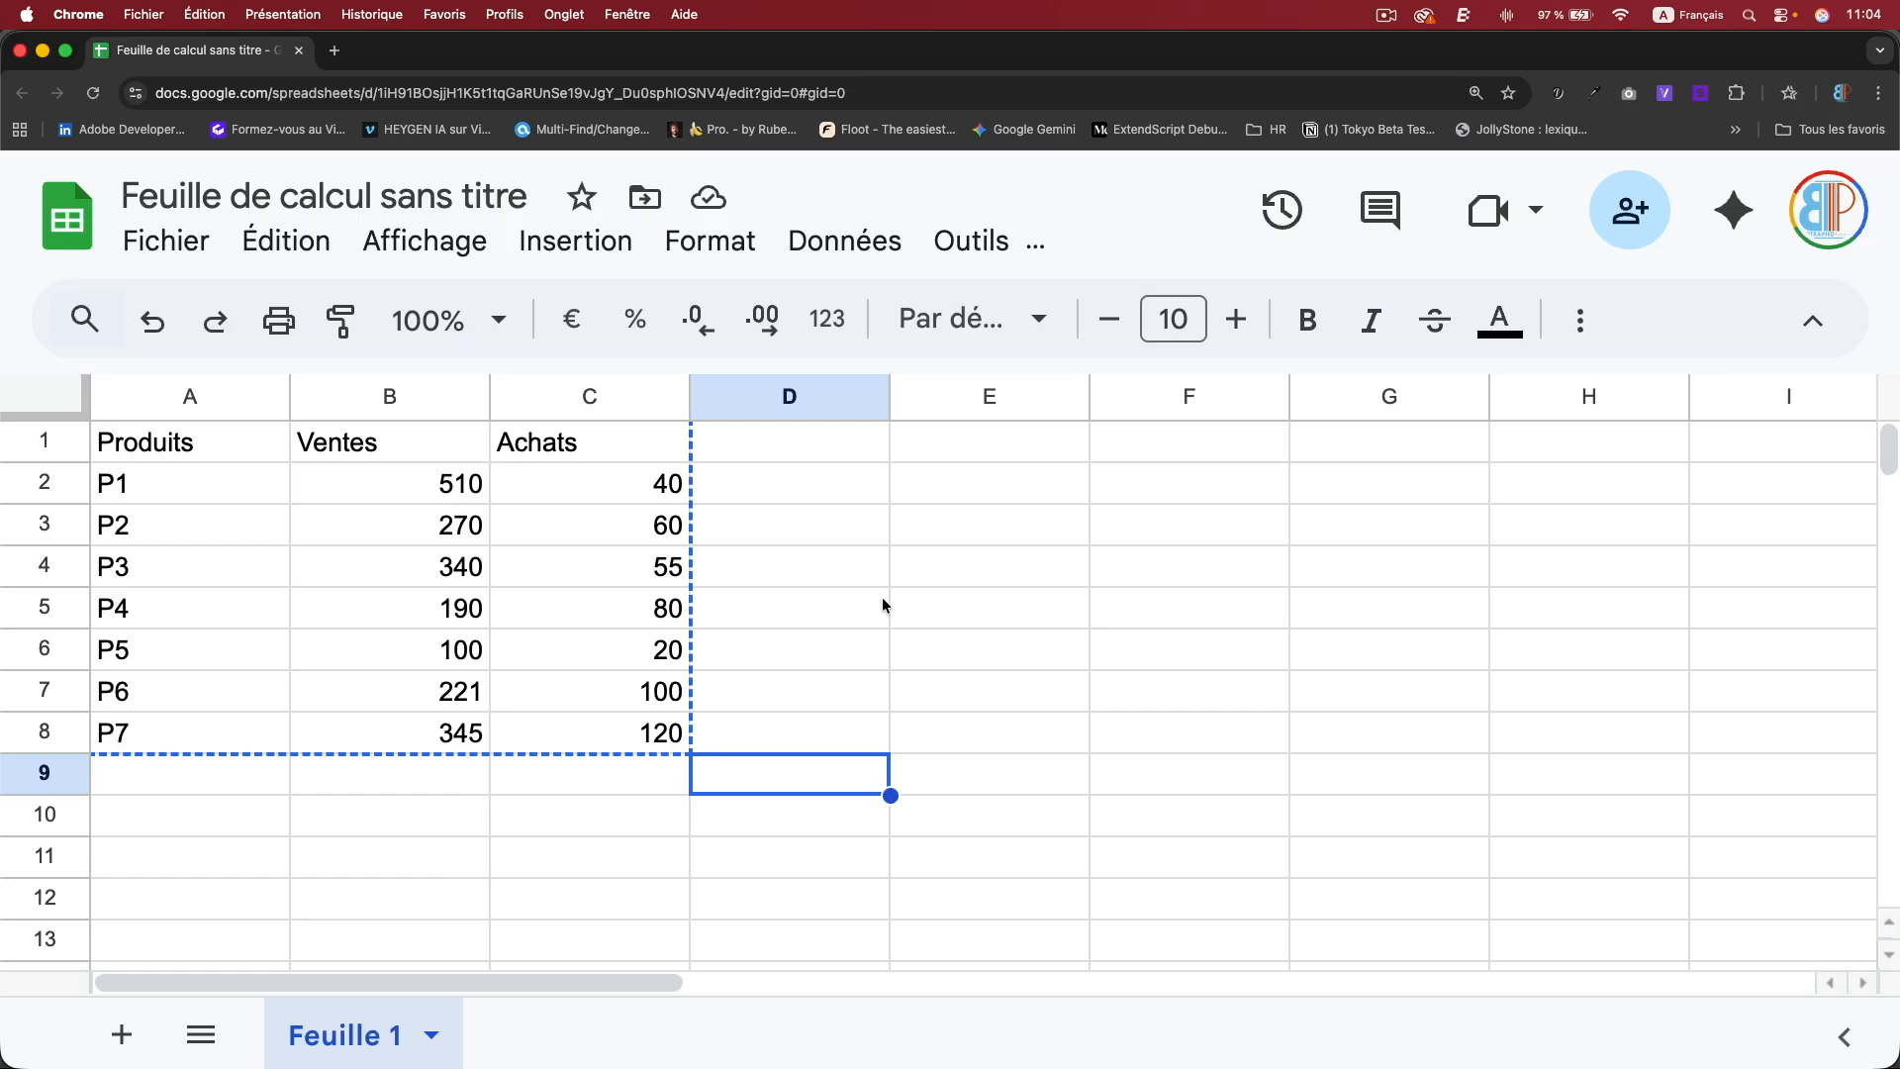
# Copy the Produits, Ventes and Achats table, A1:C8, from the spreadsheet and switch back to InDesign.
pyautogui.moveTo(189, 444); pyautogui.dragTo(590, 744)
pyautogui.press('super+c')
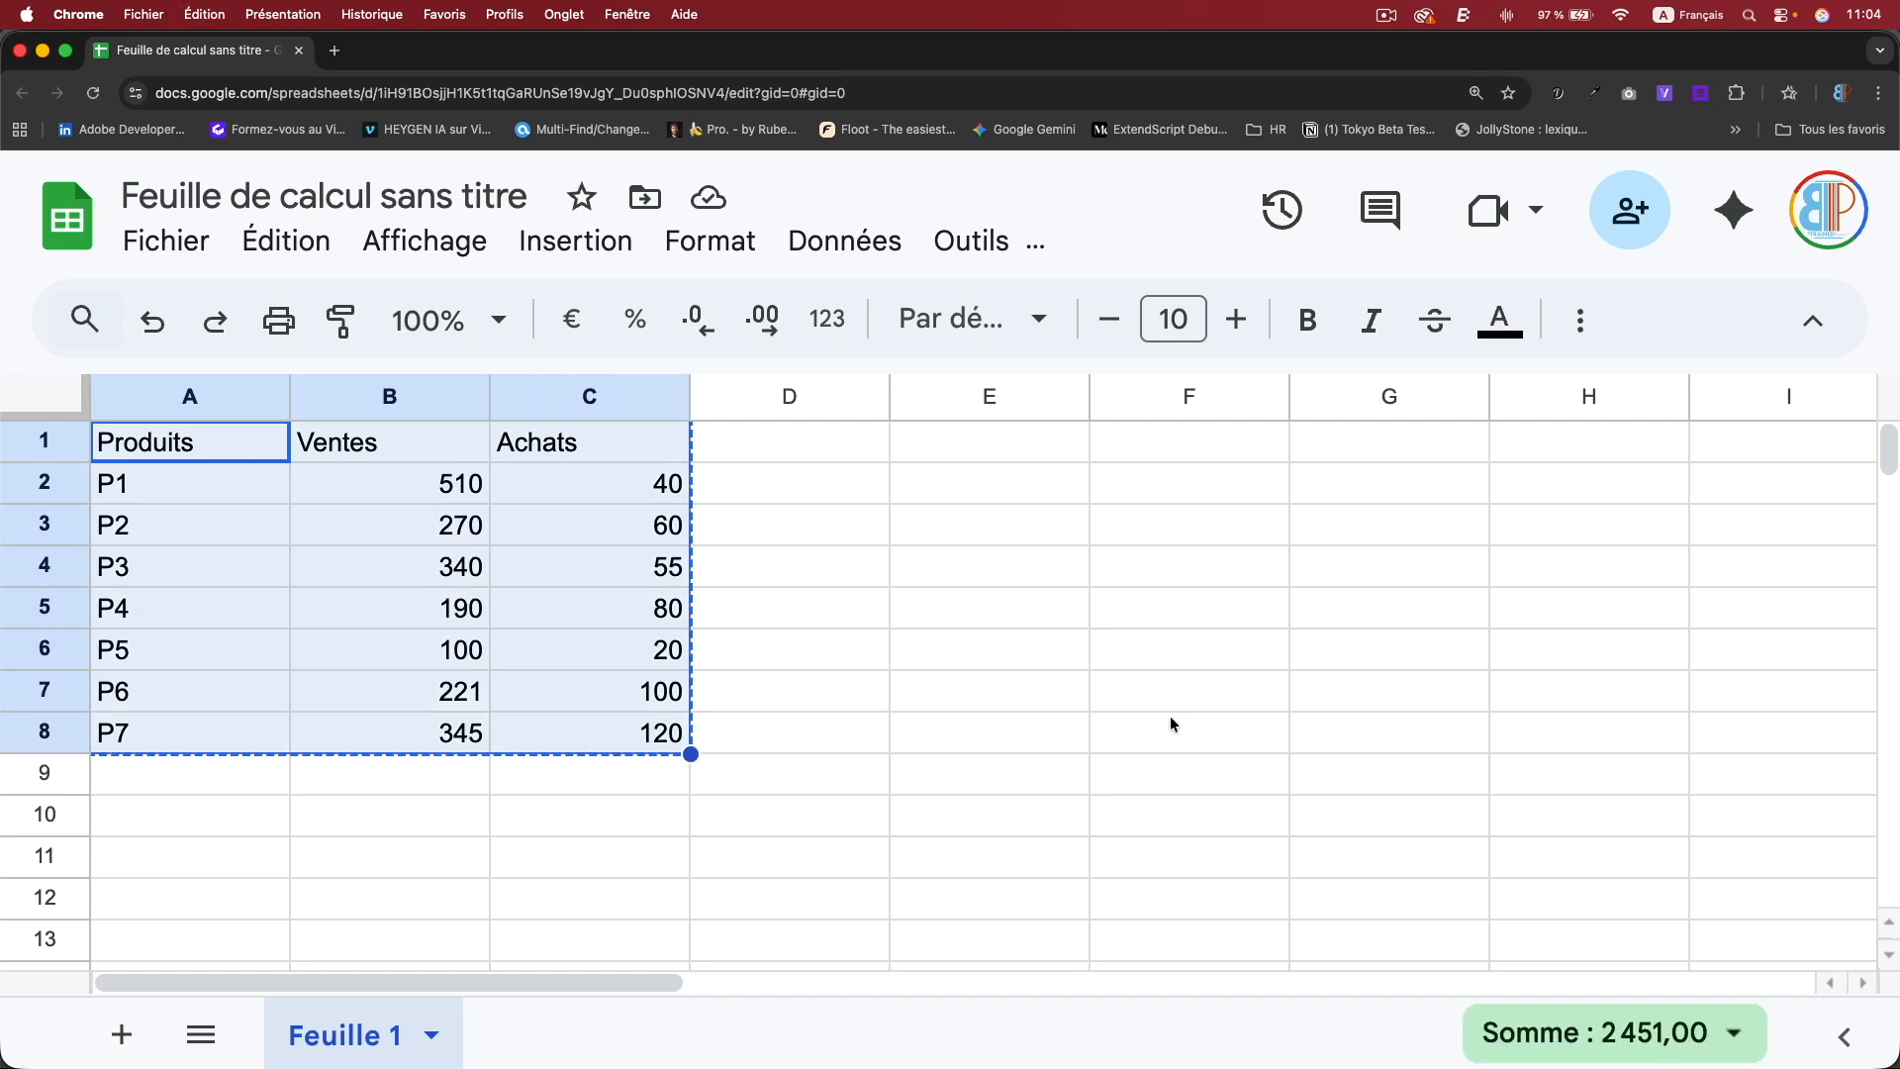
pyautogui.press('super+Tab')
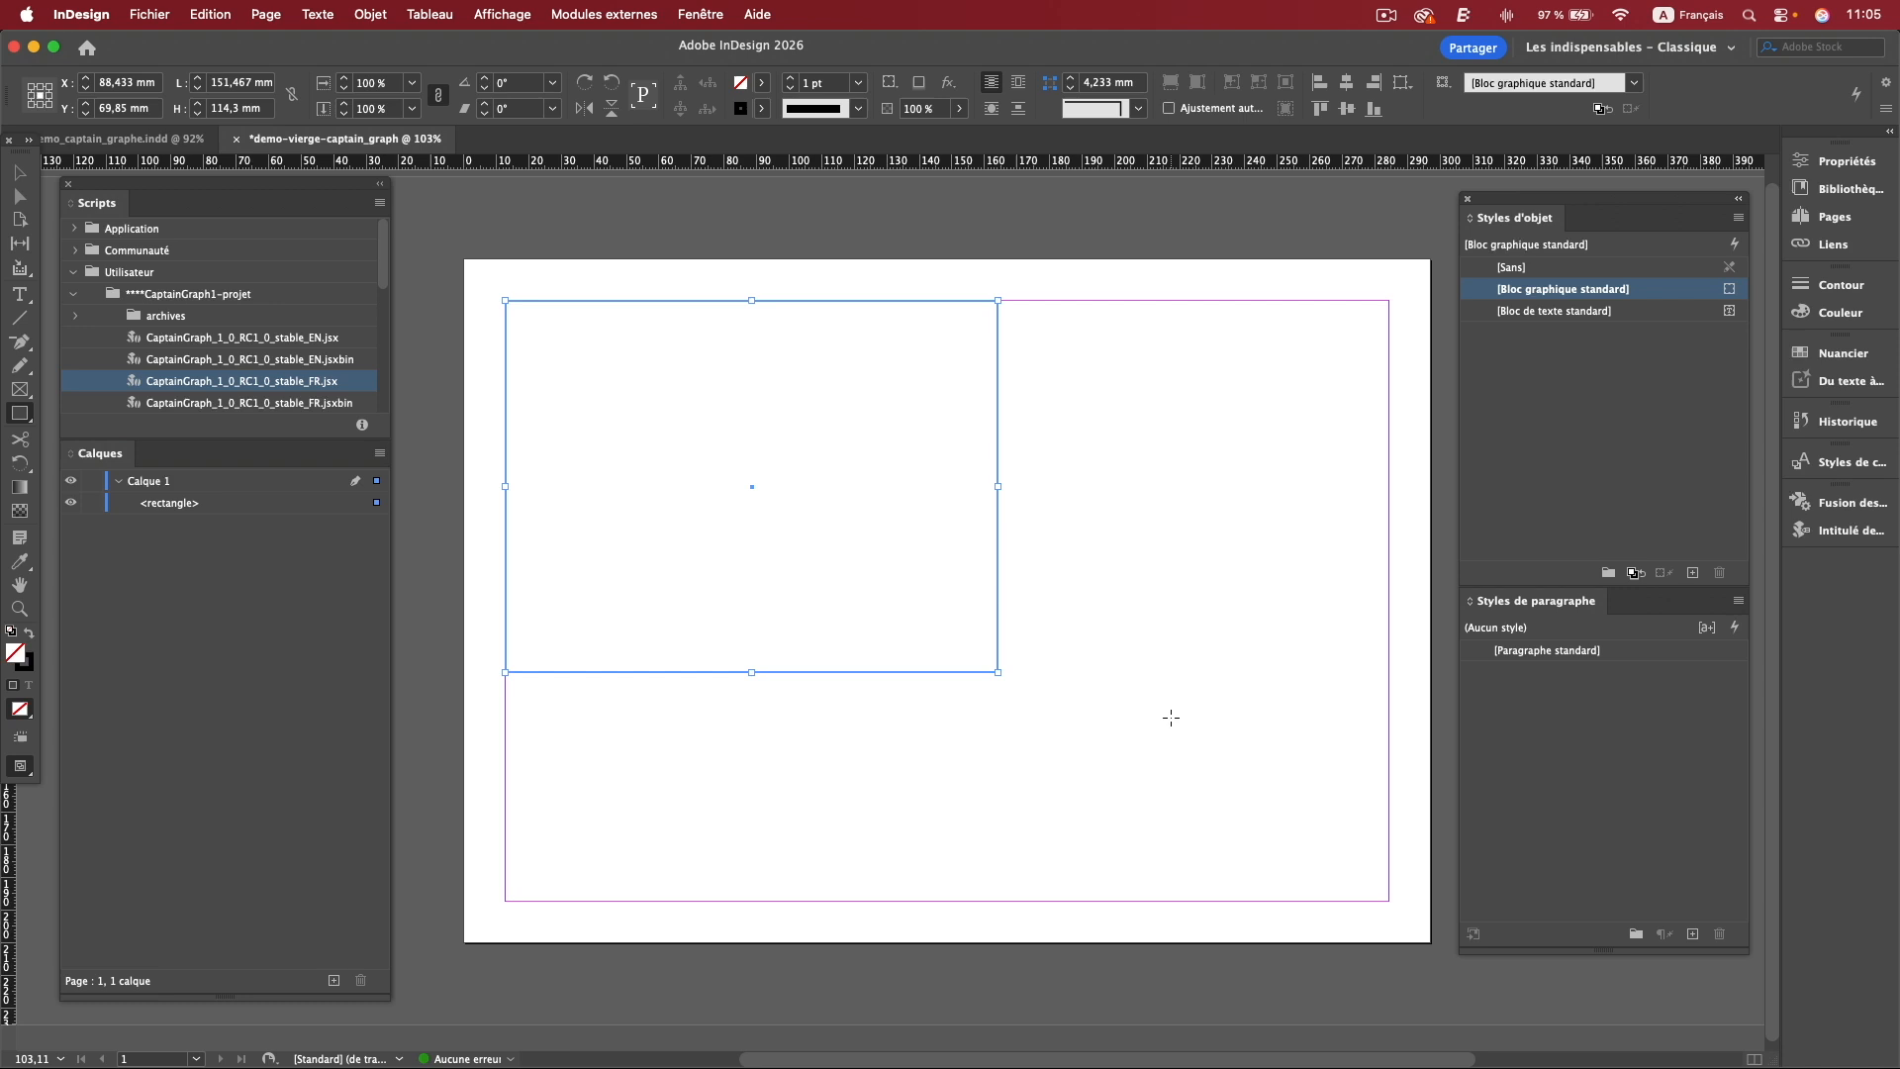
# Run CaptainGraph_1_0_RC1_0_stable_FR.jsx on the rectangle and replace the sample source data with the copied table.
pyautogui.doubleClick(265, 382)
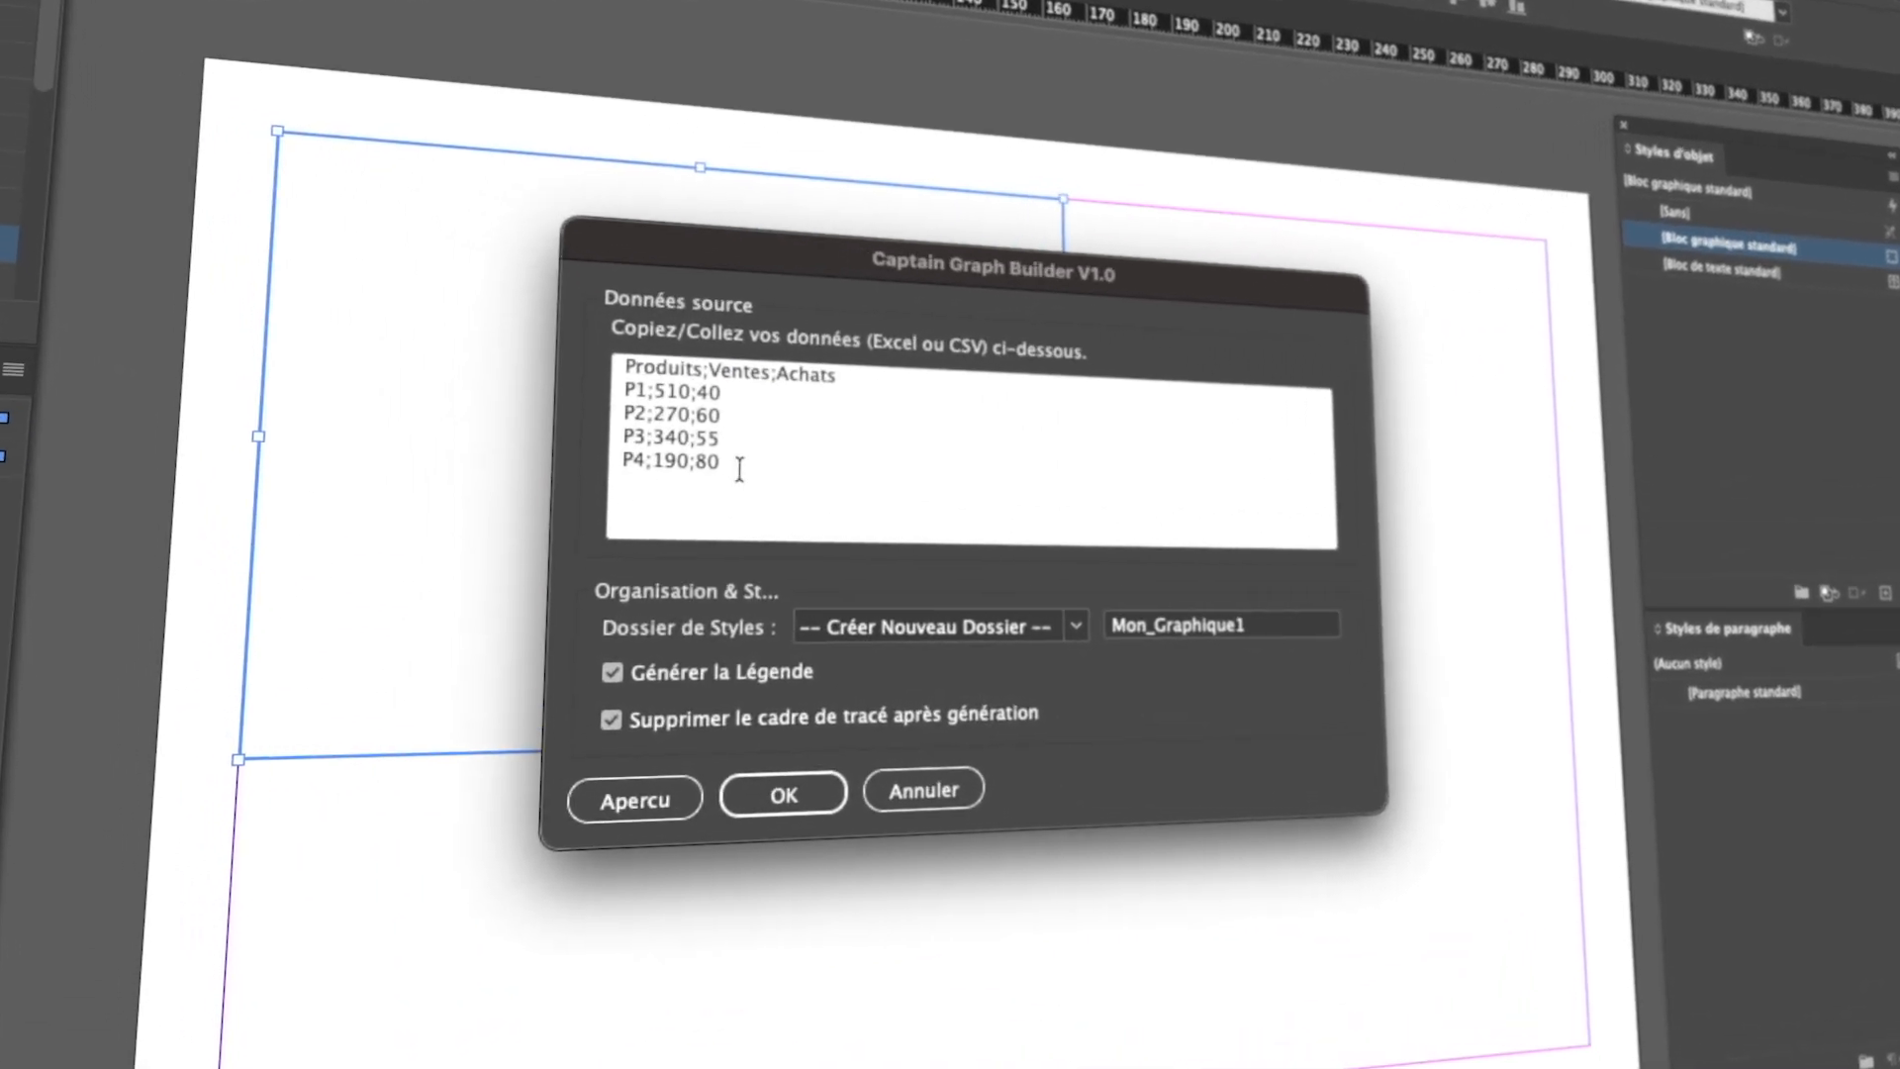
pyautogui.moveTo(739, 469); pyautogui.dragTo(578, 346)
pyautogui.press('BackSpace')
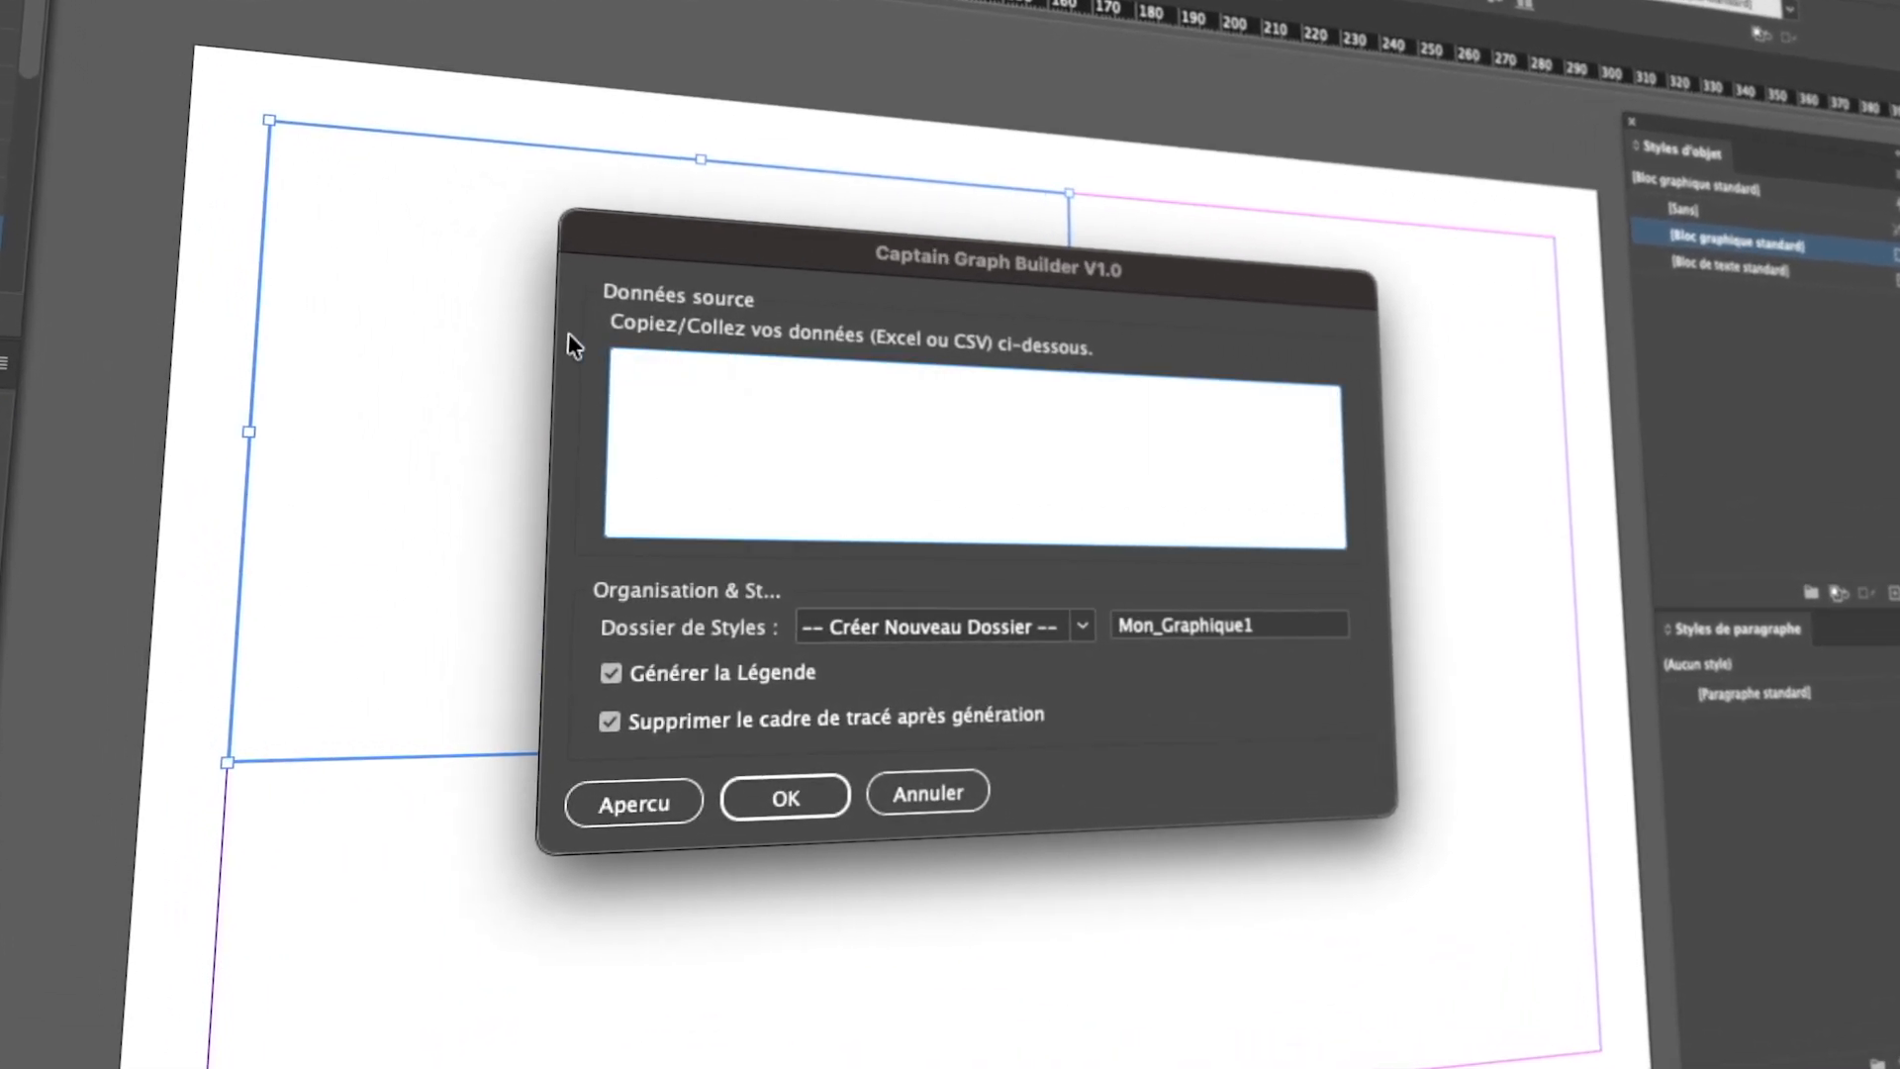
pyautogui.press('super+v')
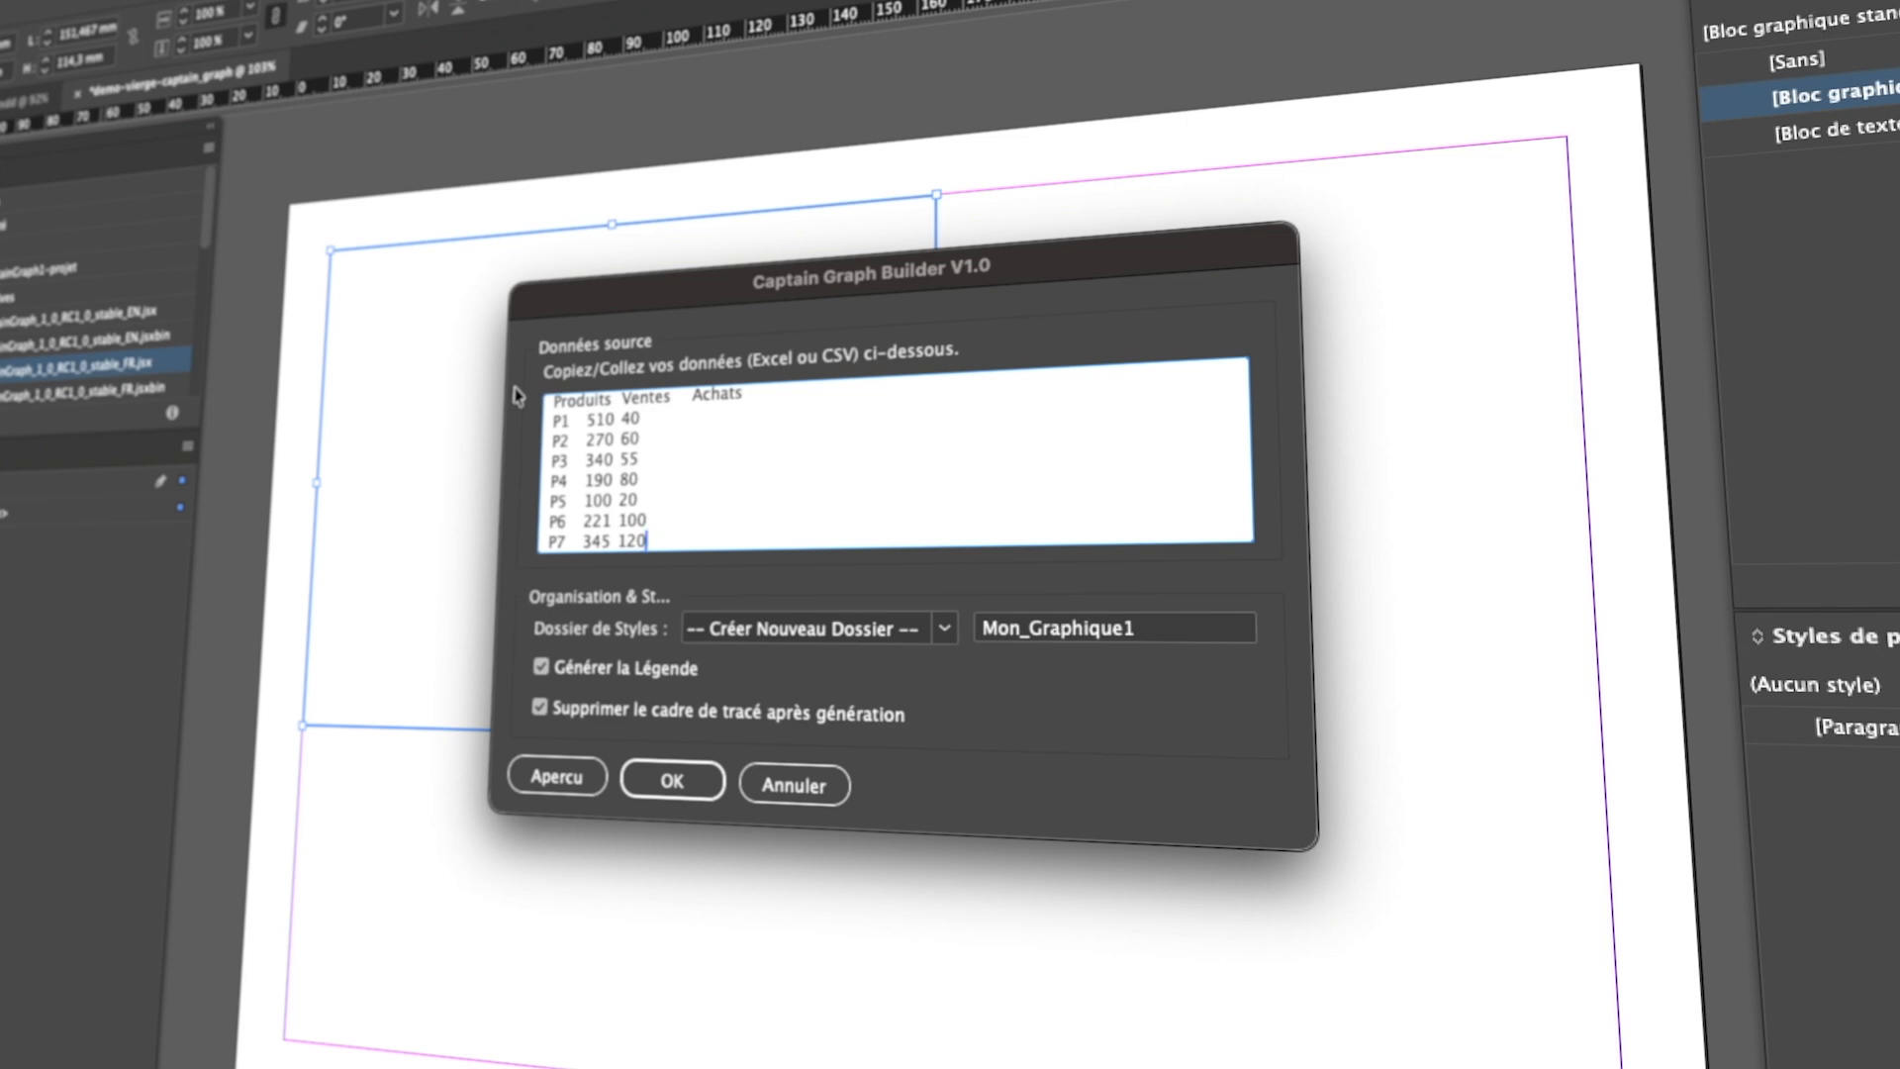
pyautogui.moveTo(574, 305); pyautogui.dragTo(875, 319)
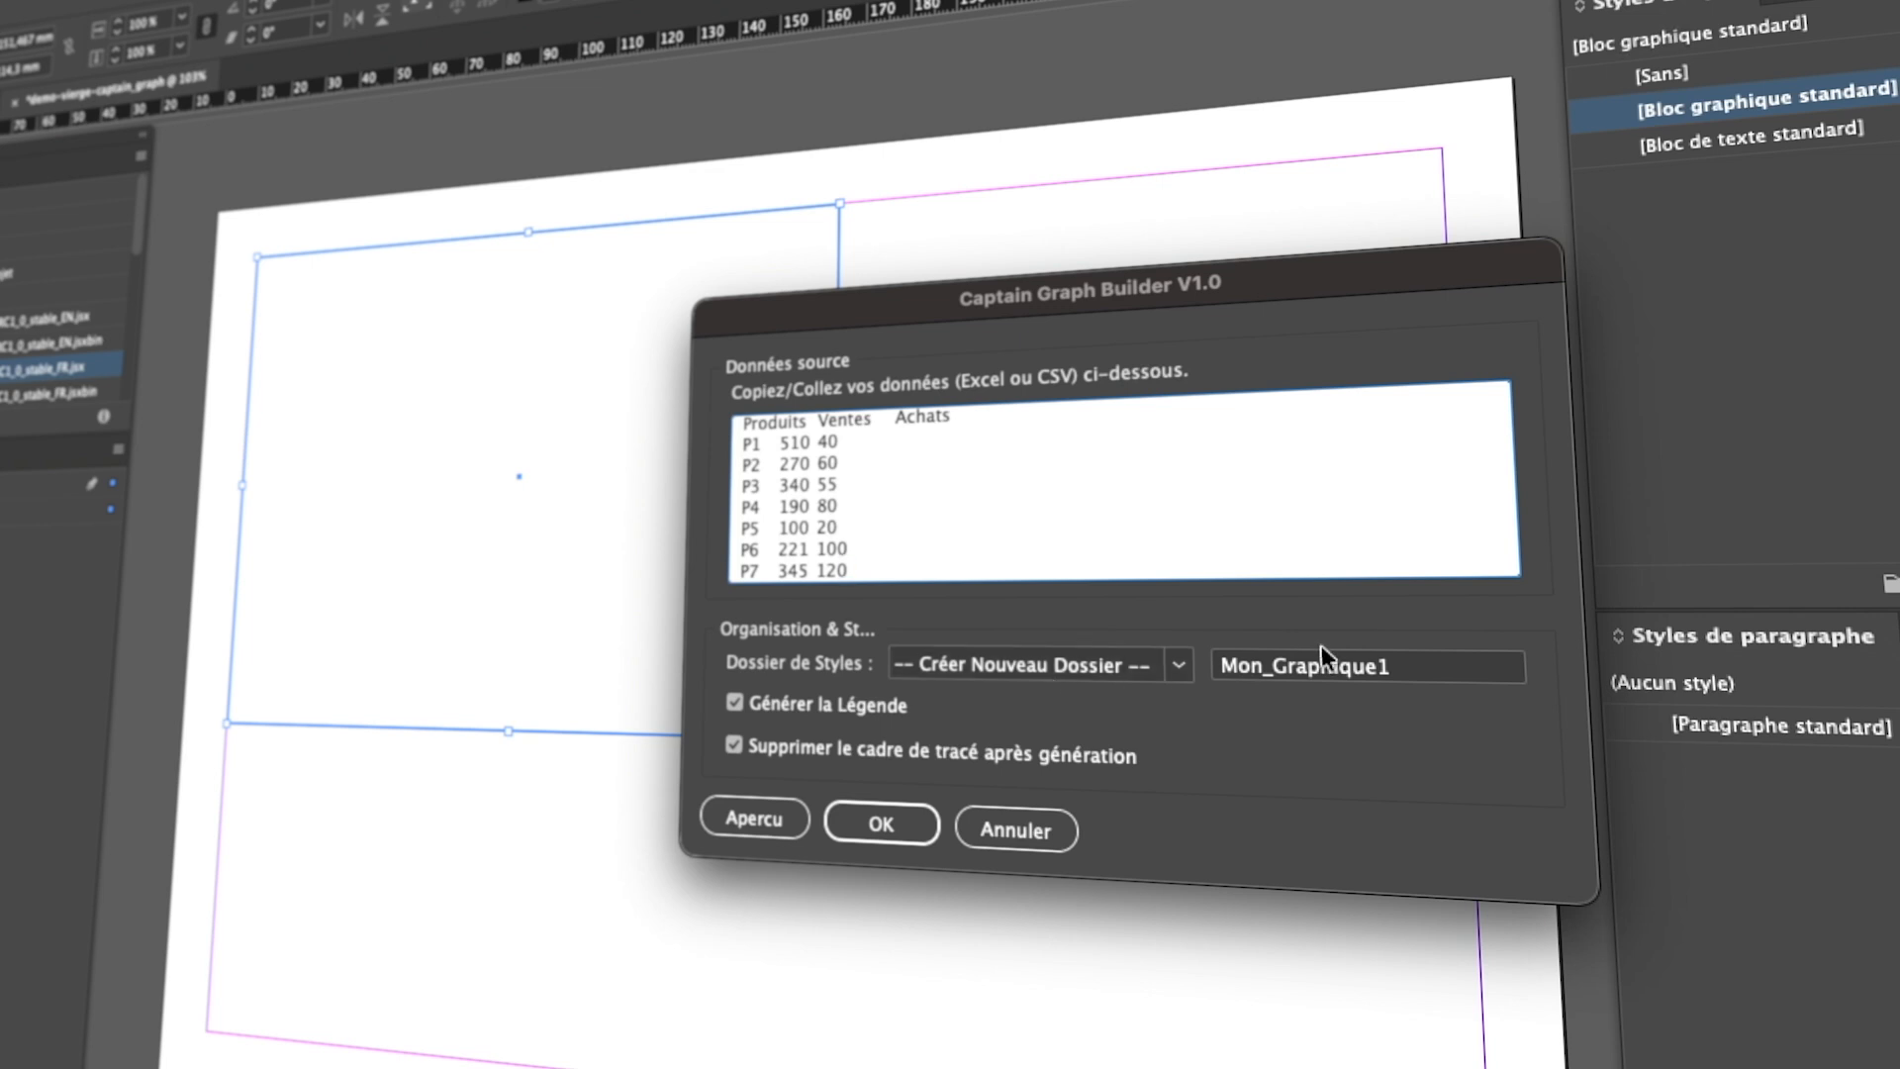
pyautogui.click(1419, 661)
pyautogui.moveTo(1420, 659); pyautogui.dragTo(1205, 659)
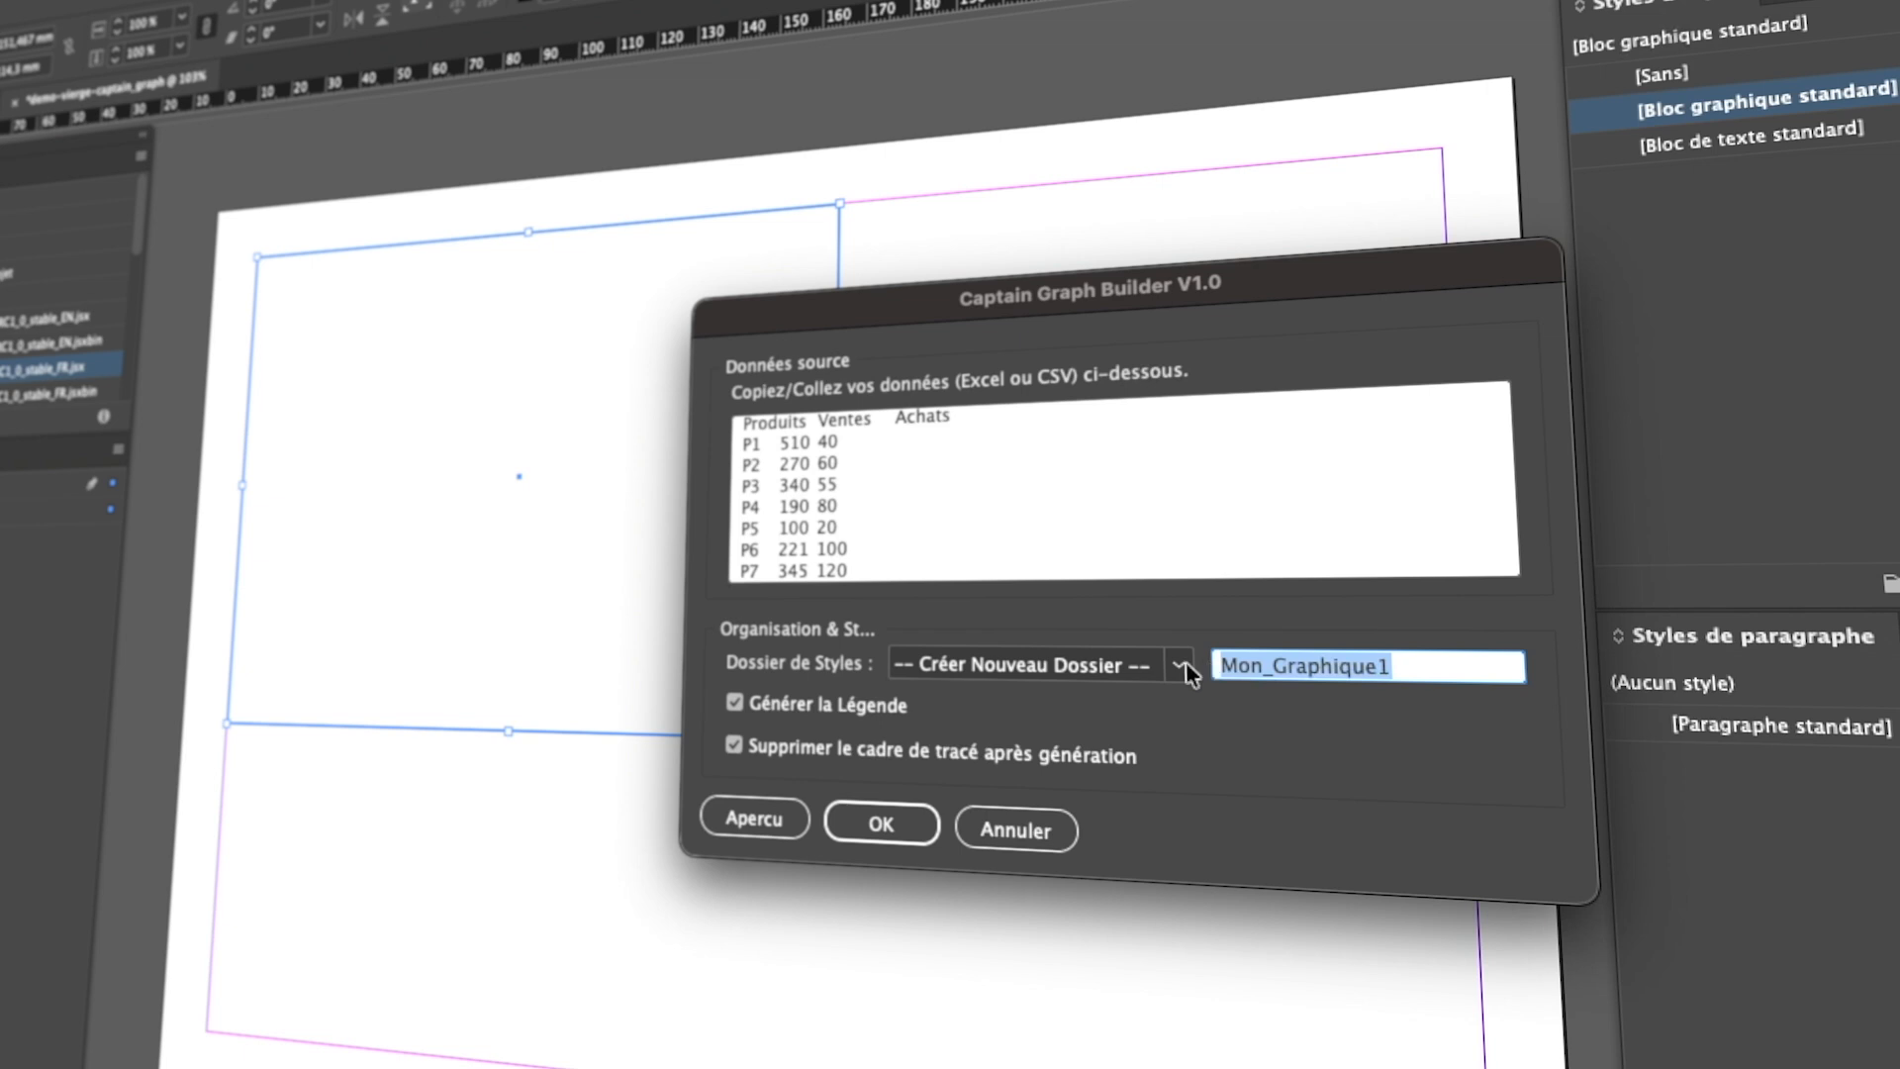
pyautogui.press('Tab')
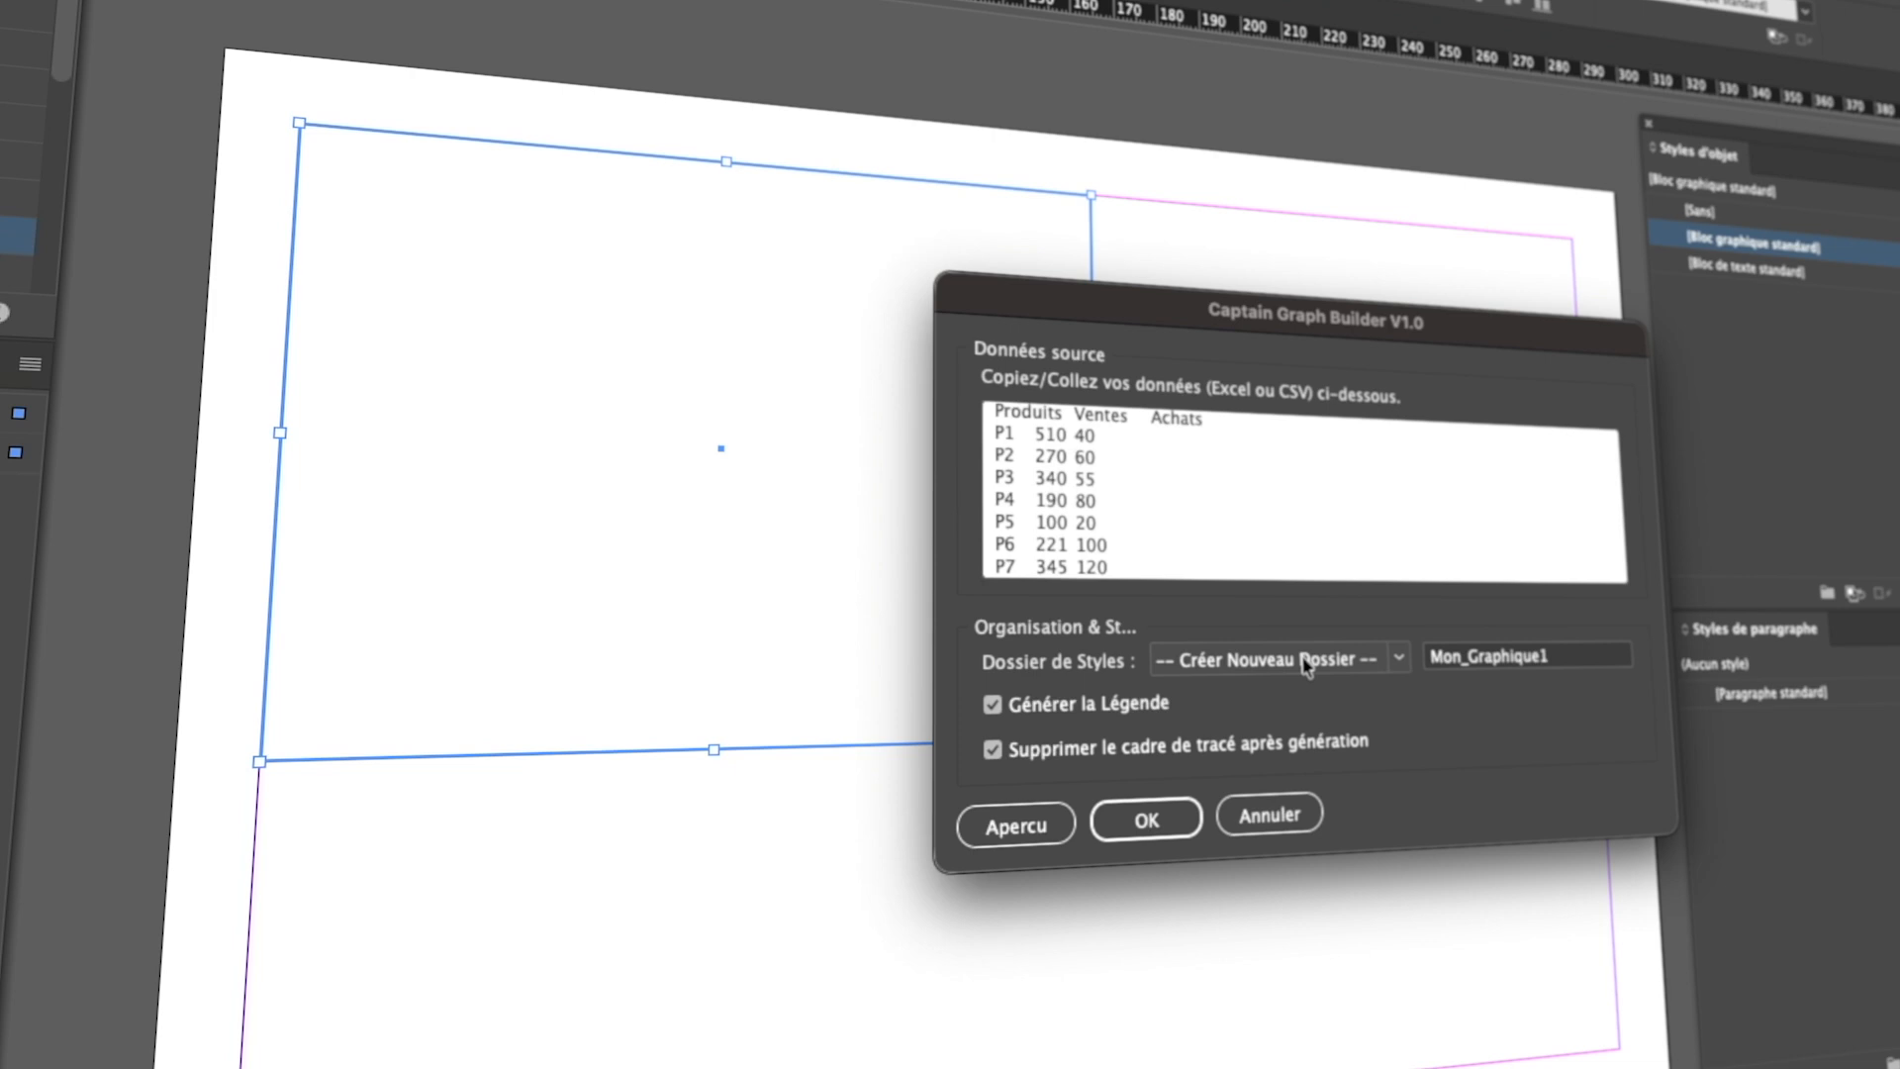
pyautogui.click(1398, 659)
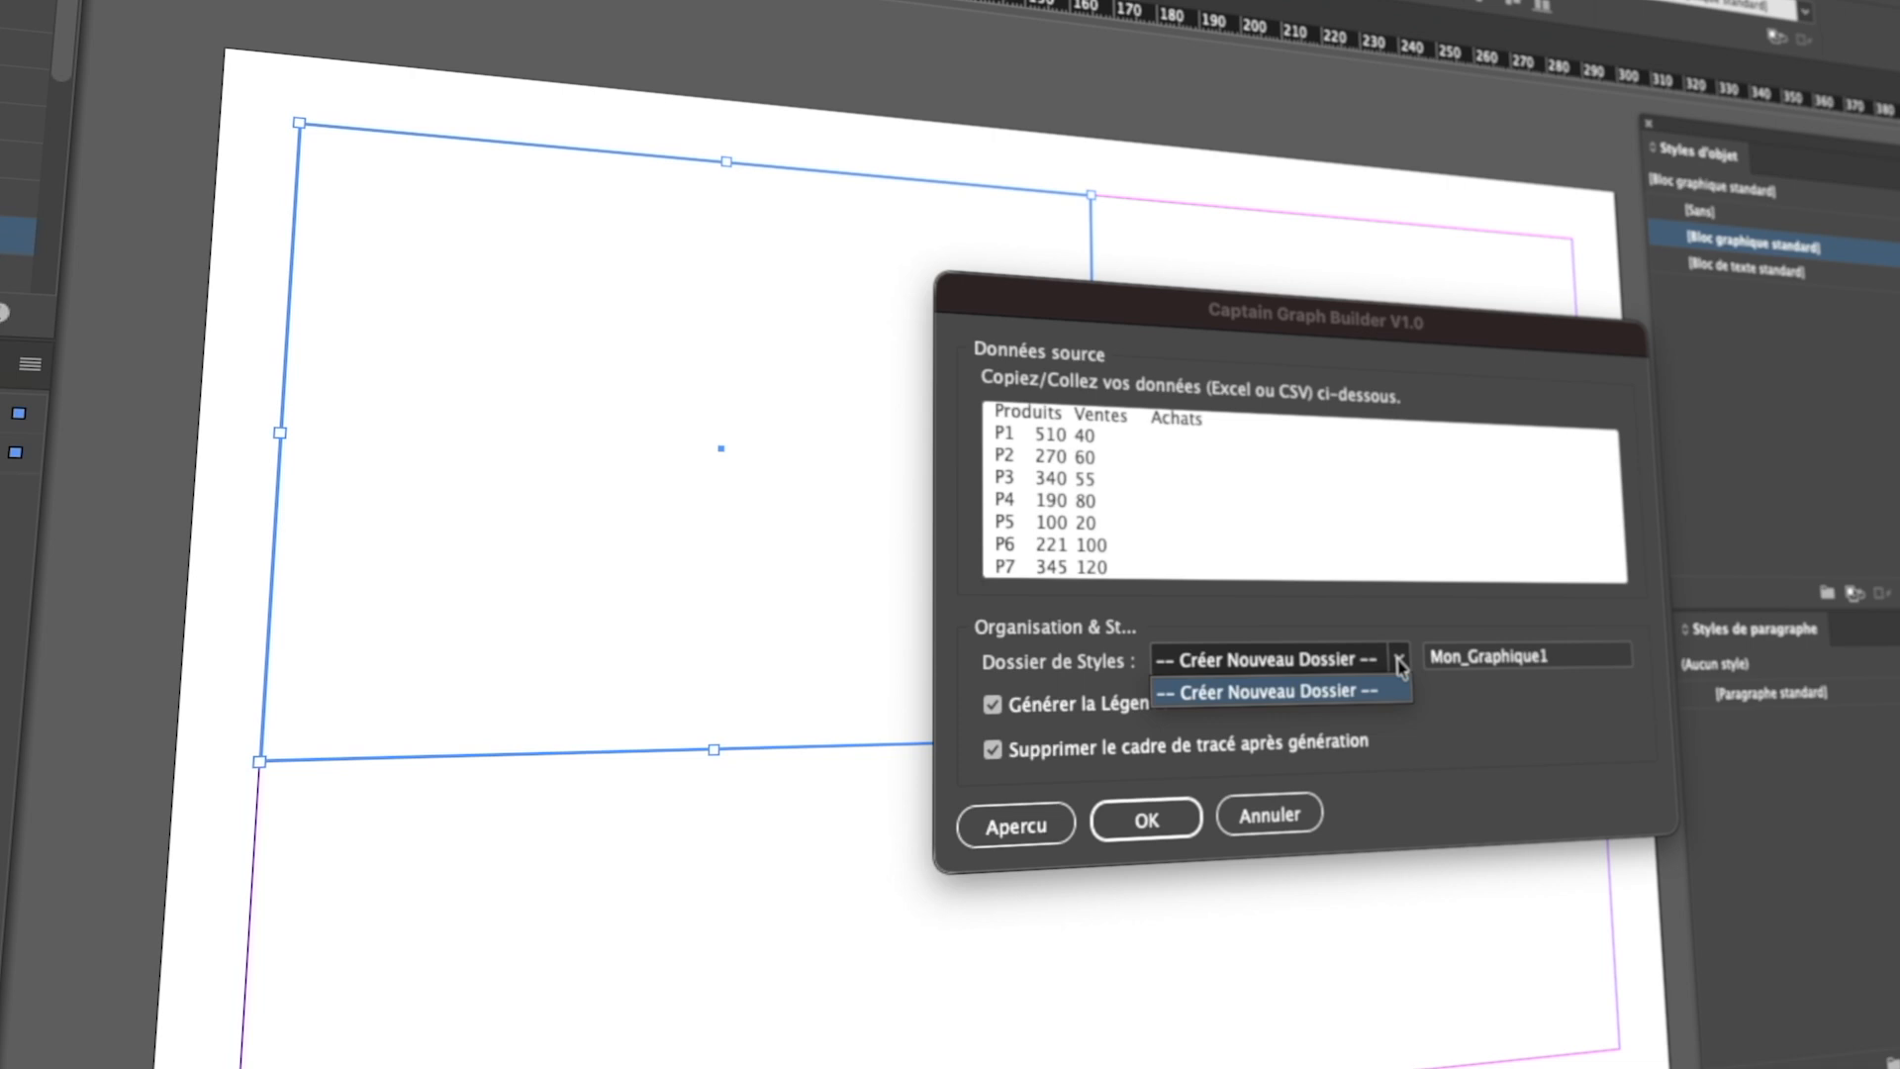
pyautogui.click(1399, 662)
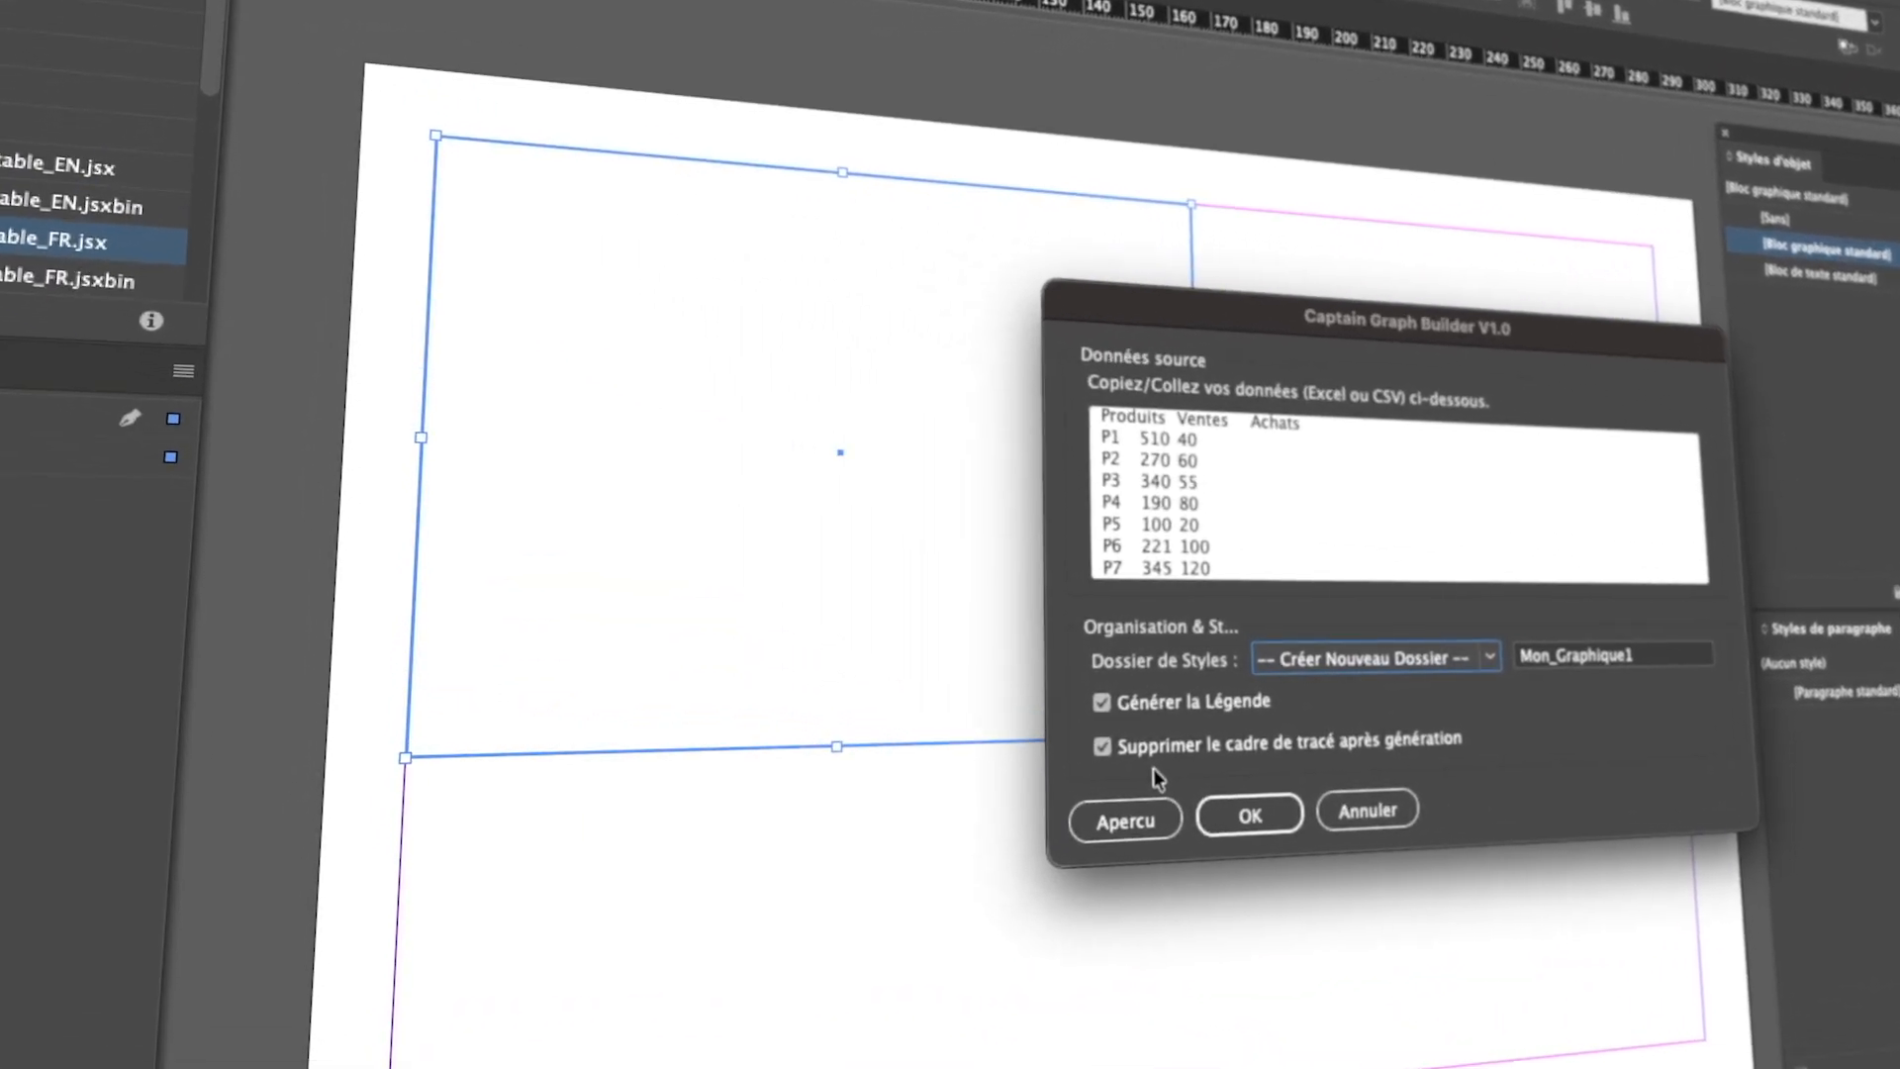
# Preview the chart, and refresh the preview with P1's Achats value set to 70.
pyautogui.click(1113, 818)
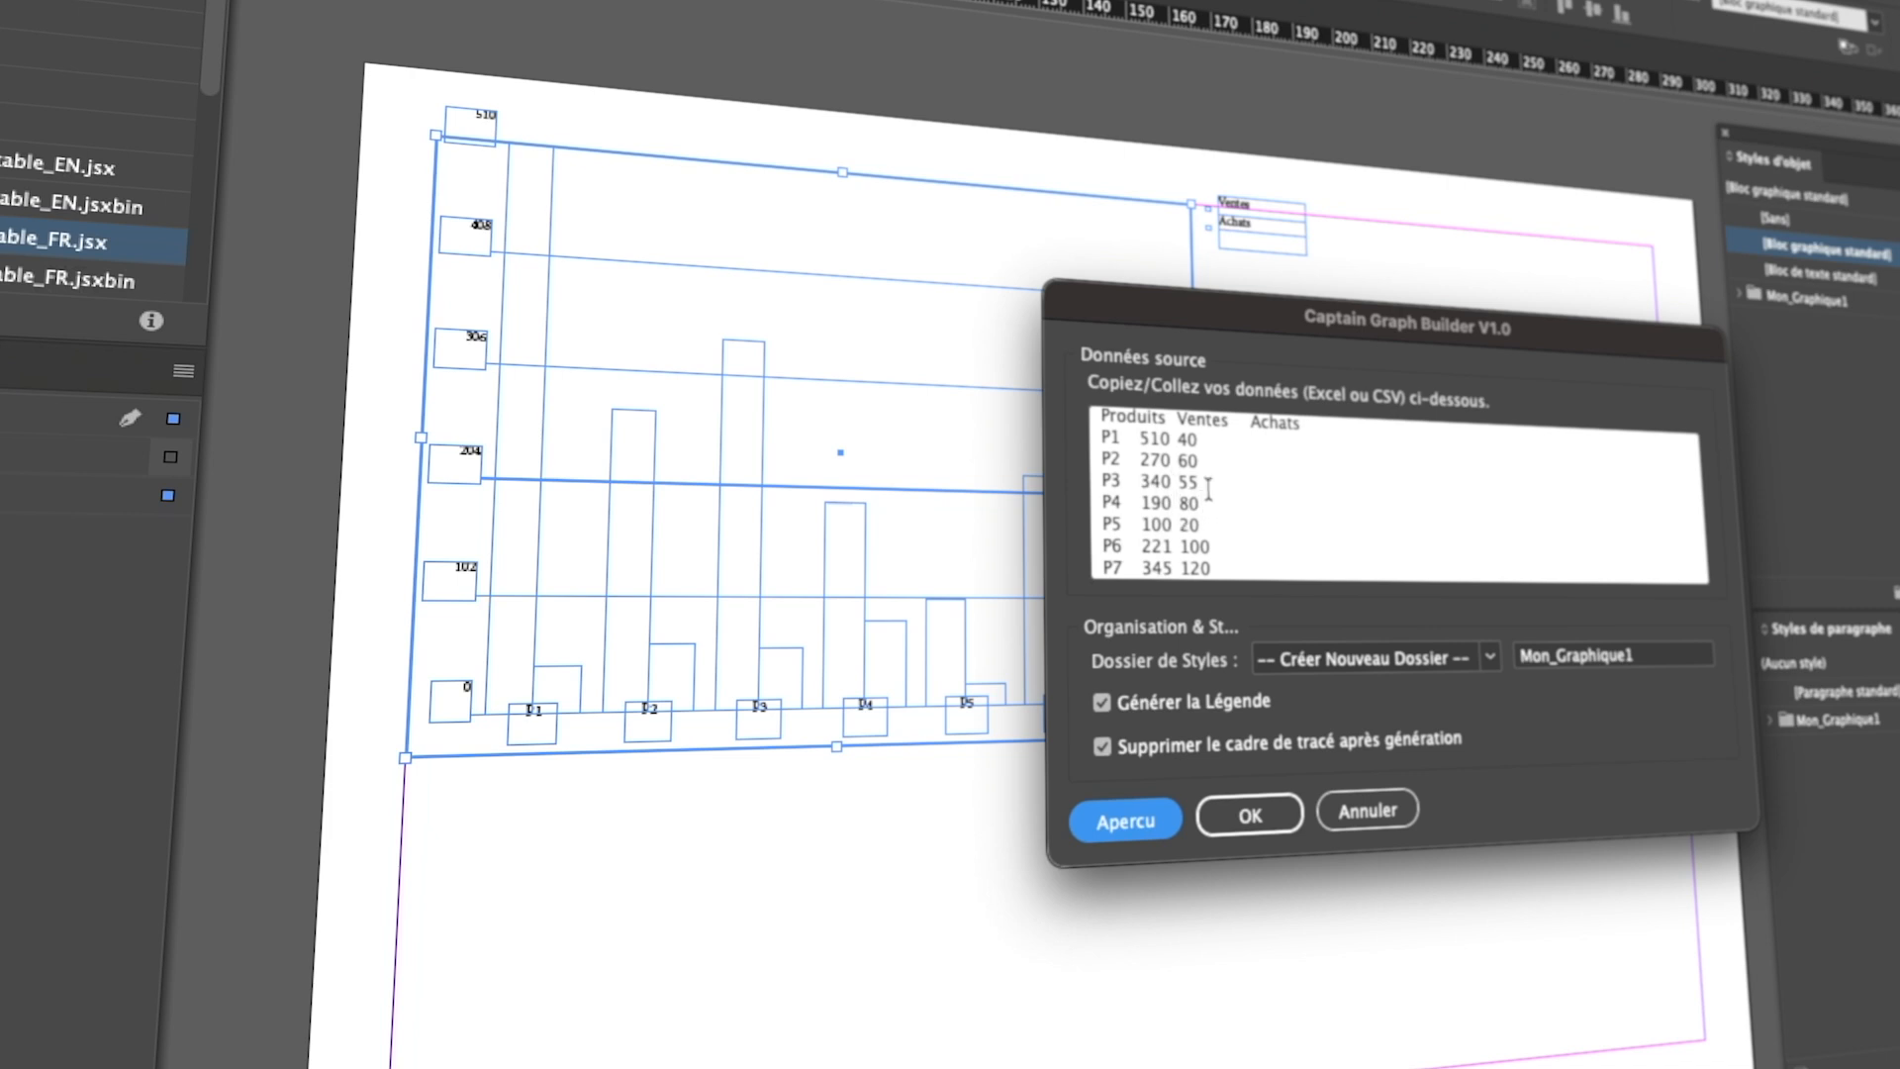
pyautogui.moveTo(1179, 442); pyautogui.dragTo(1184, 449)
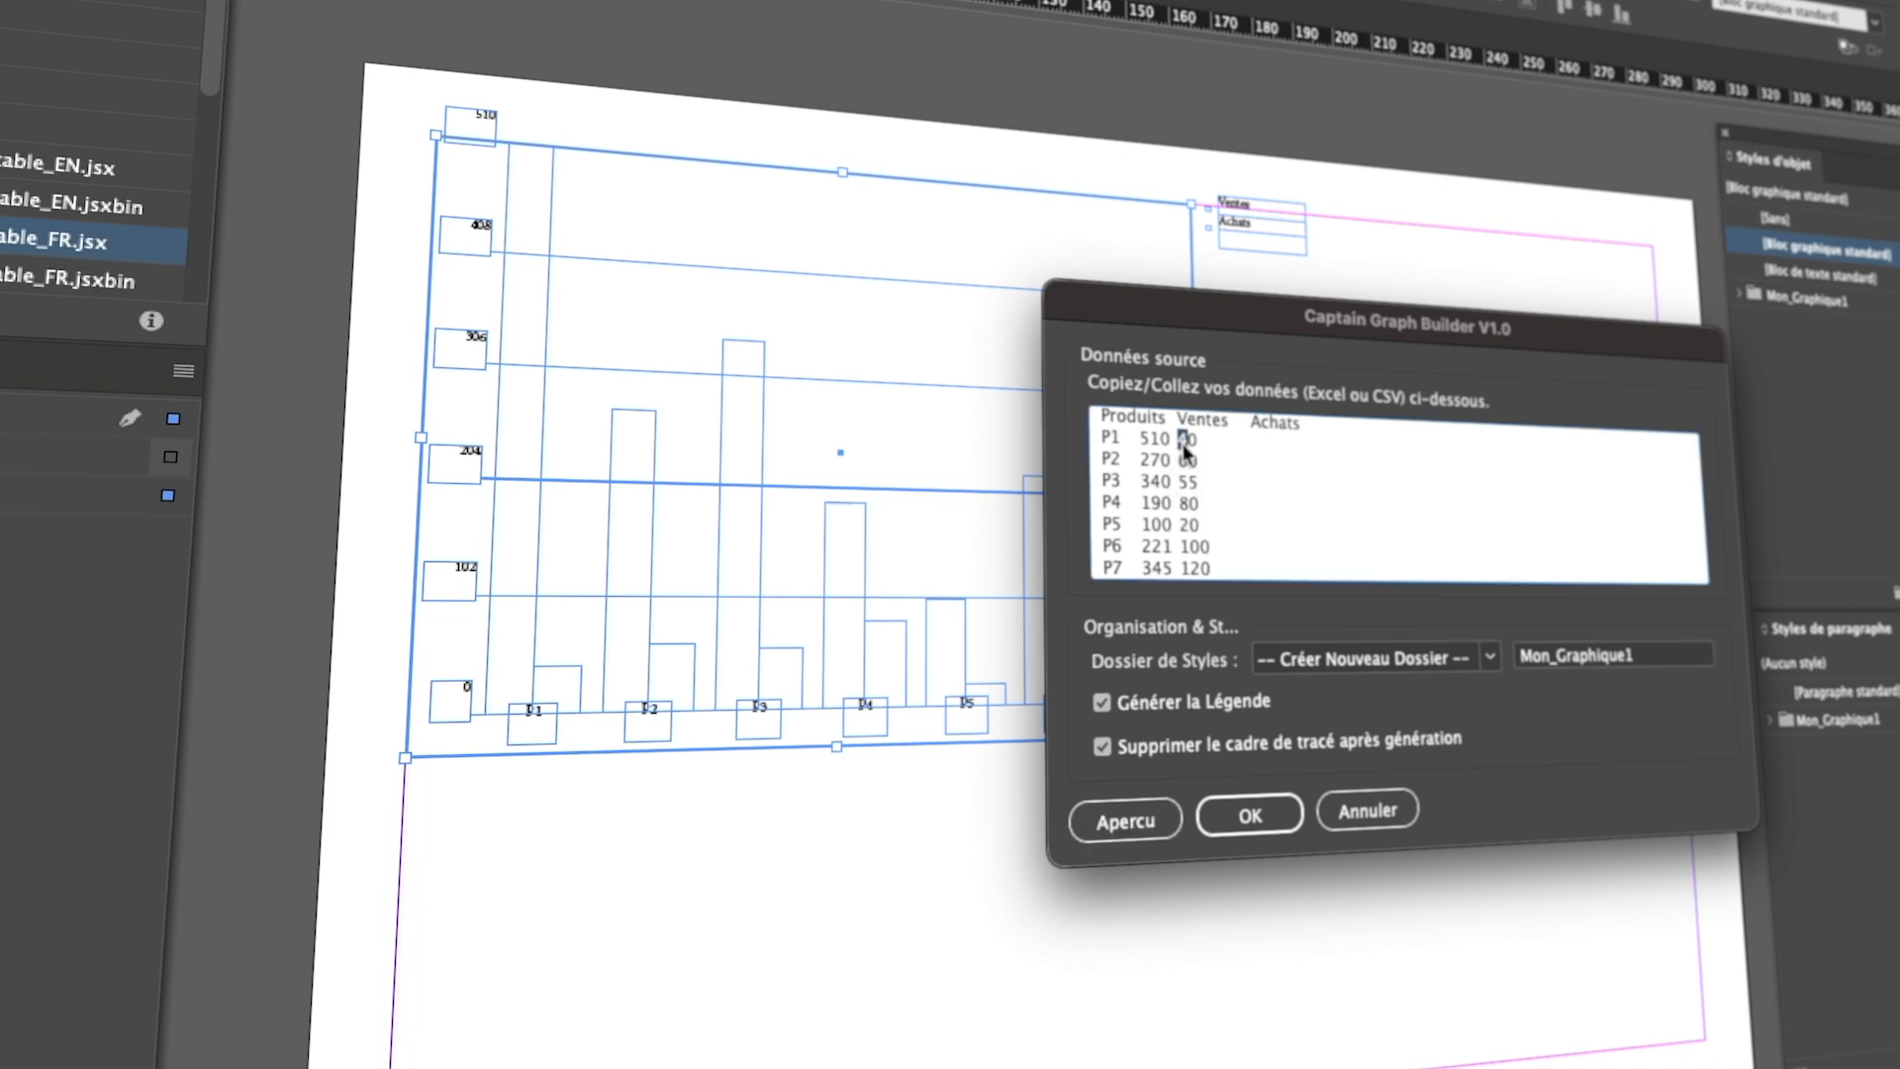
pyautogui.write('7')
pyautogui.click(1148, 829)
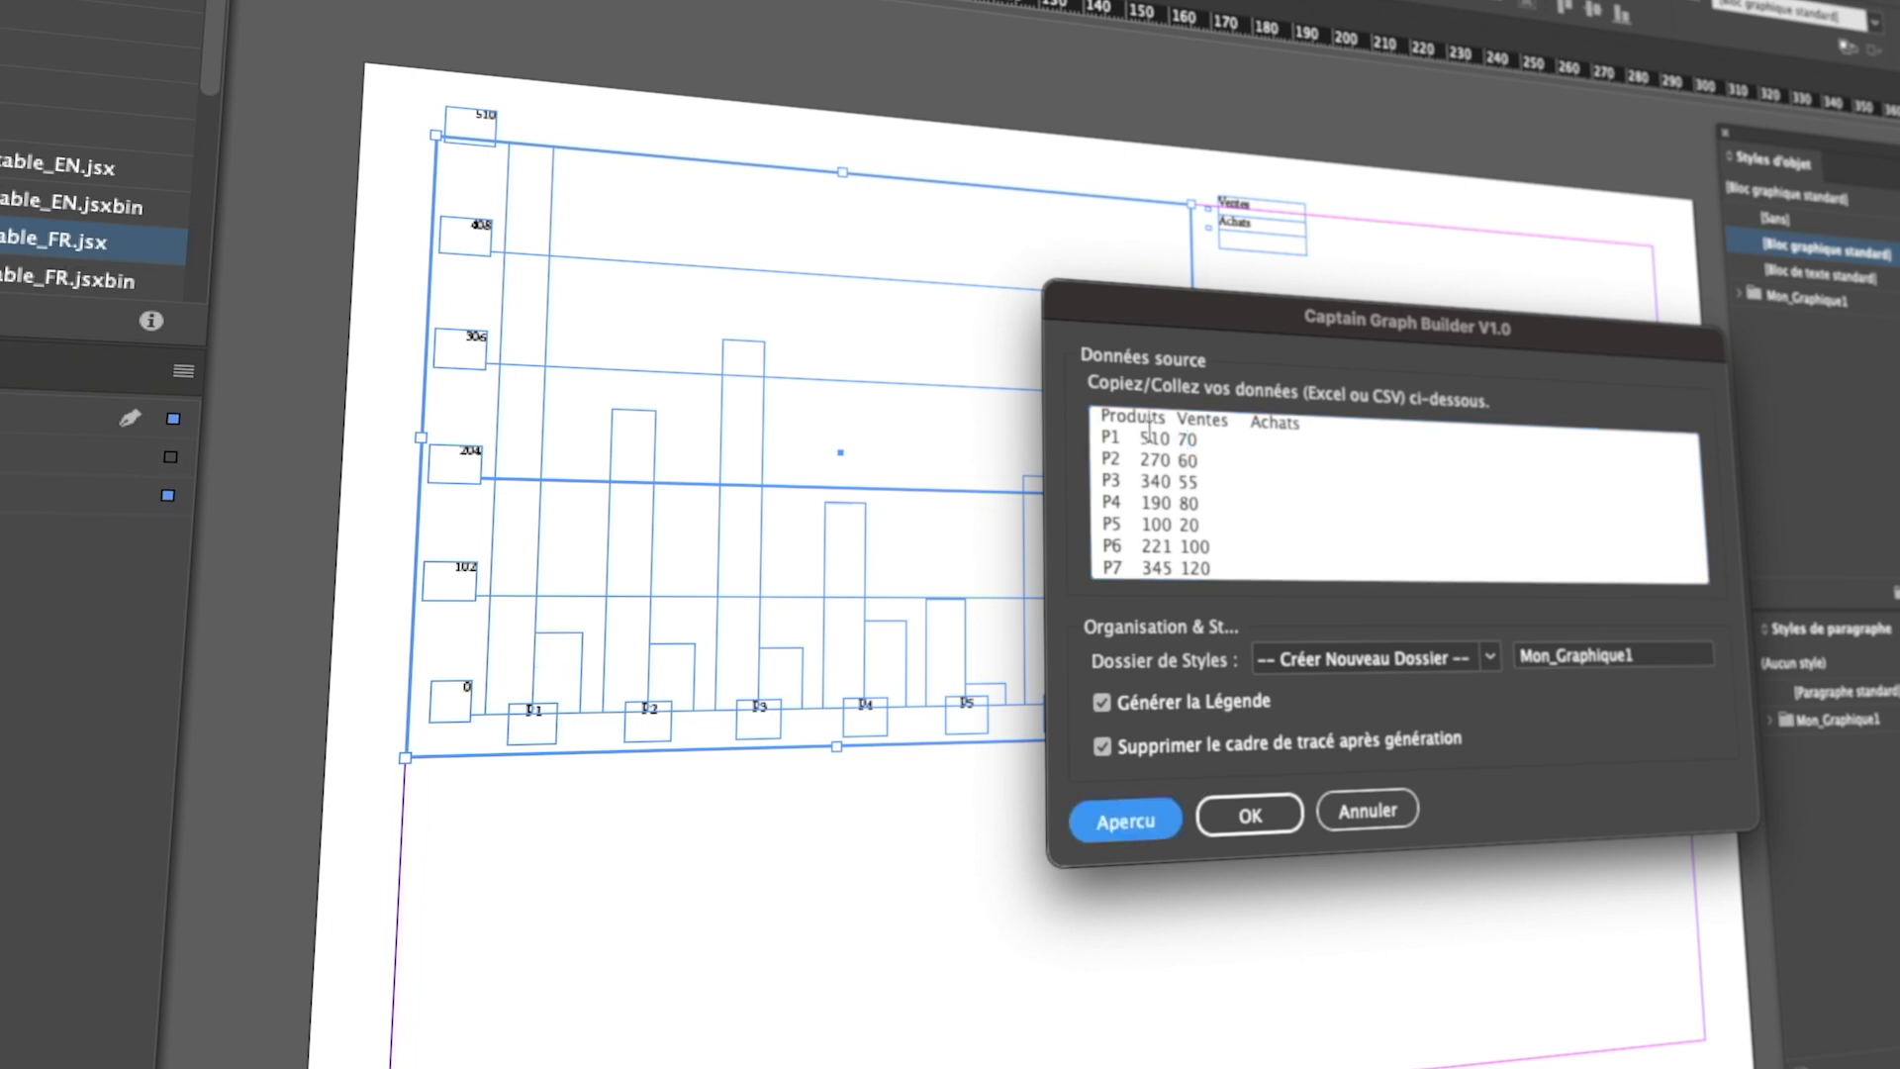
# Generate the chart and expand the Mon_Graphique1 object style folder.
pyautogui.moveTo(1153, 315); pyautogui.dragTo(1364, 334)
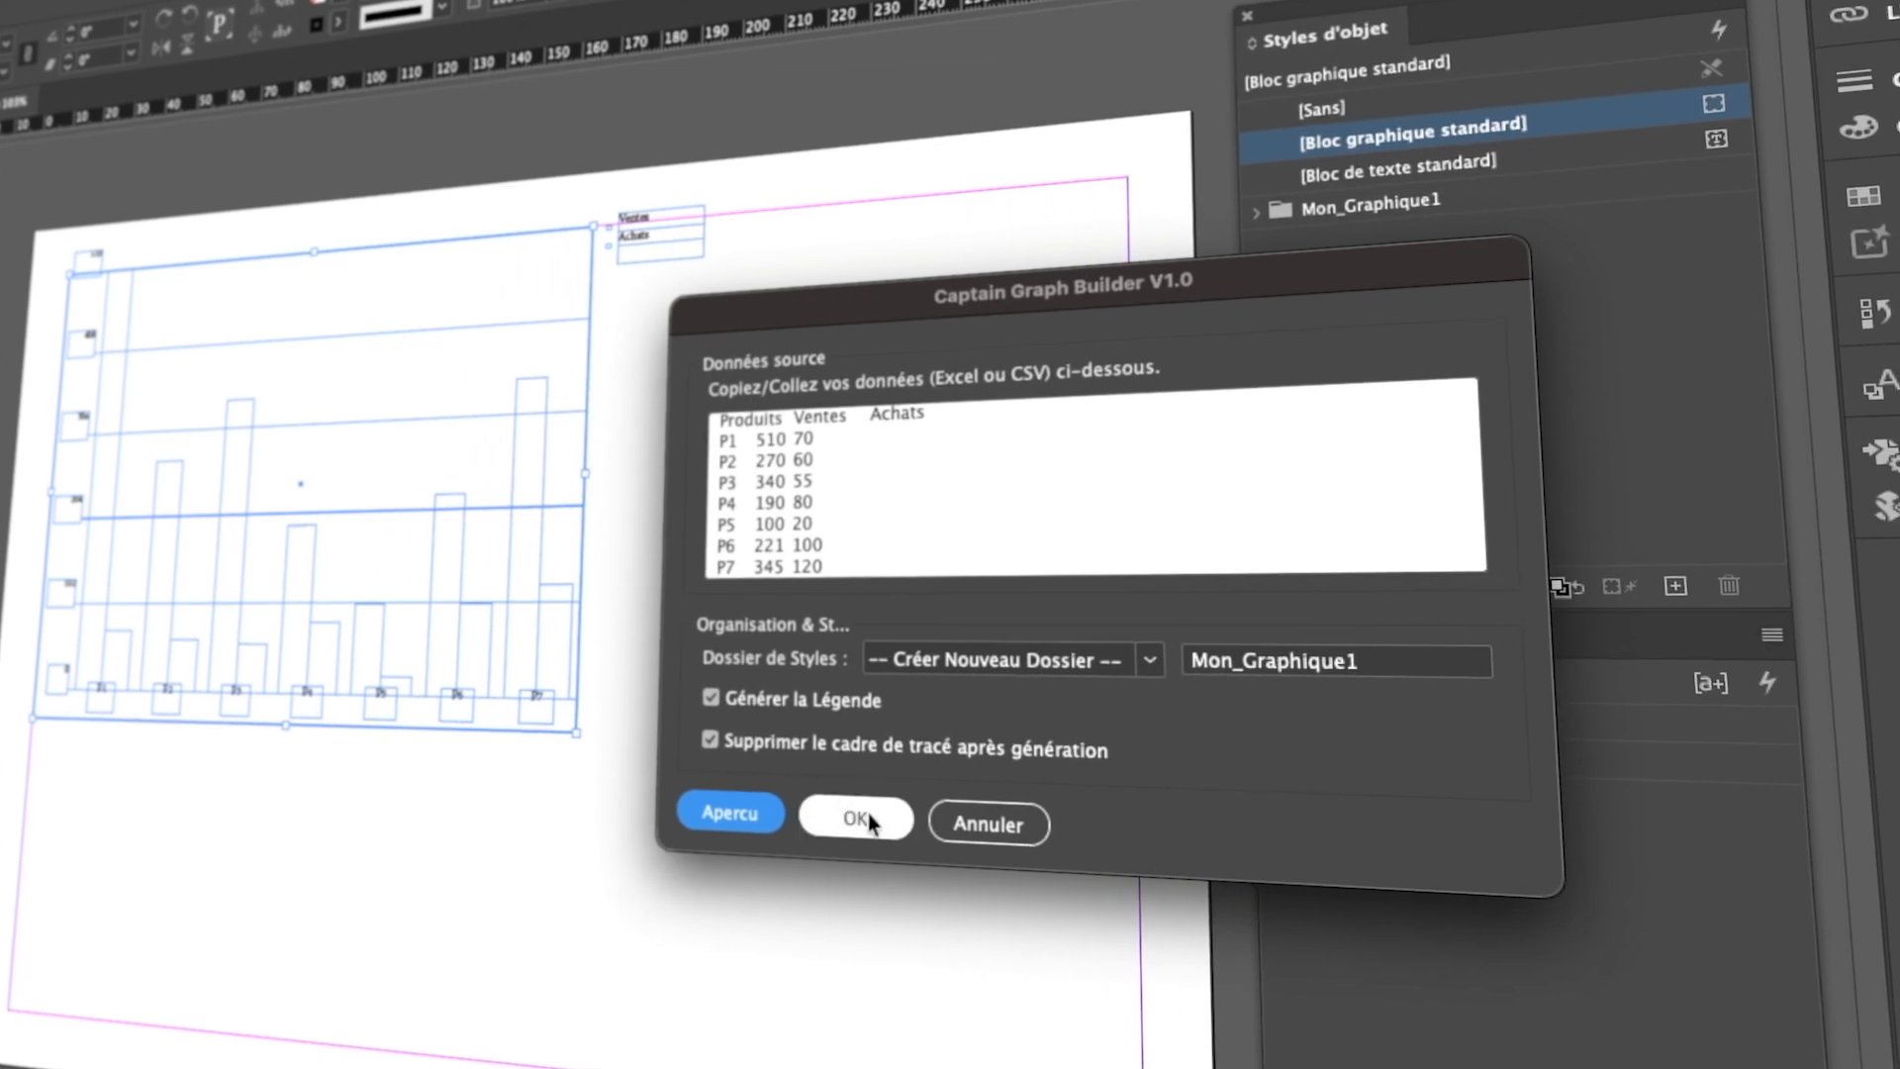
pyautogui.click(869, 814)
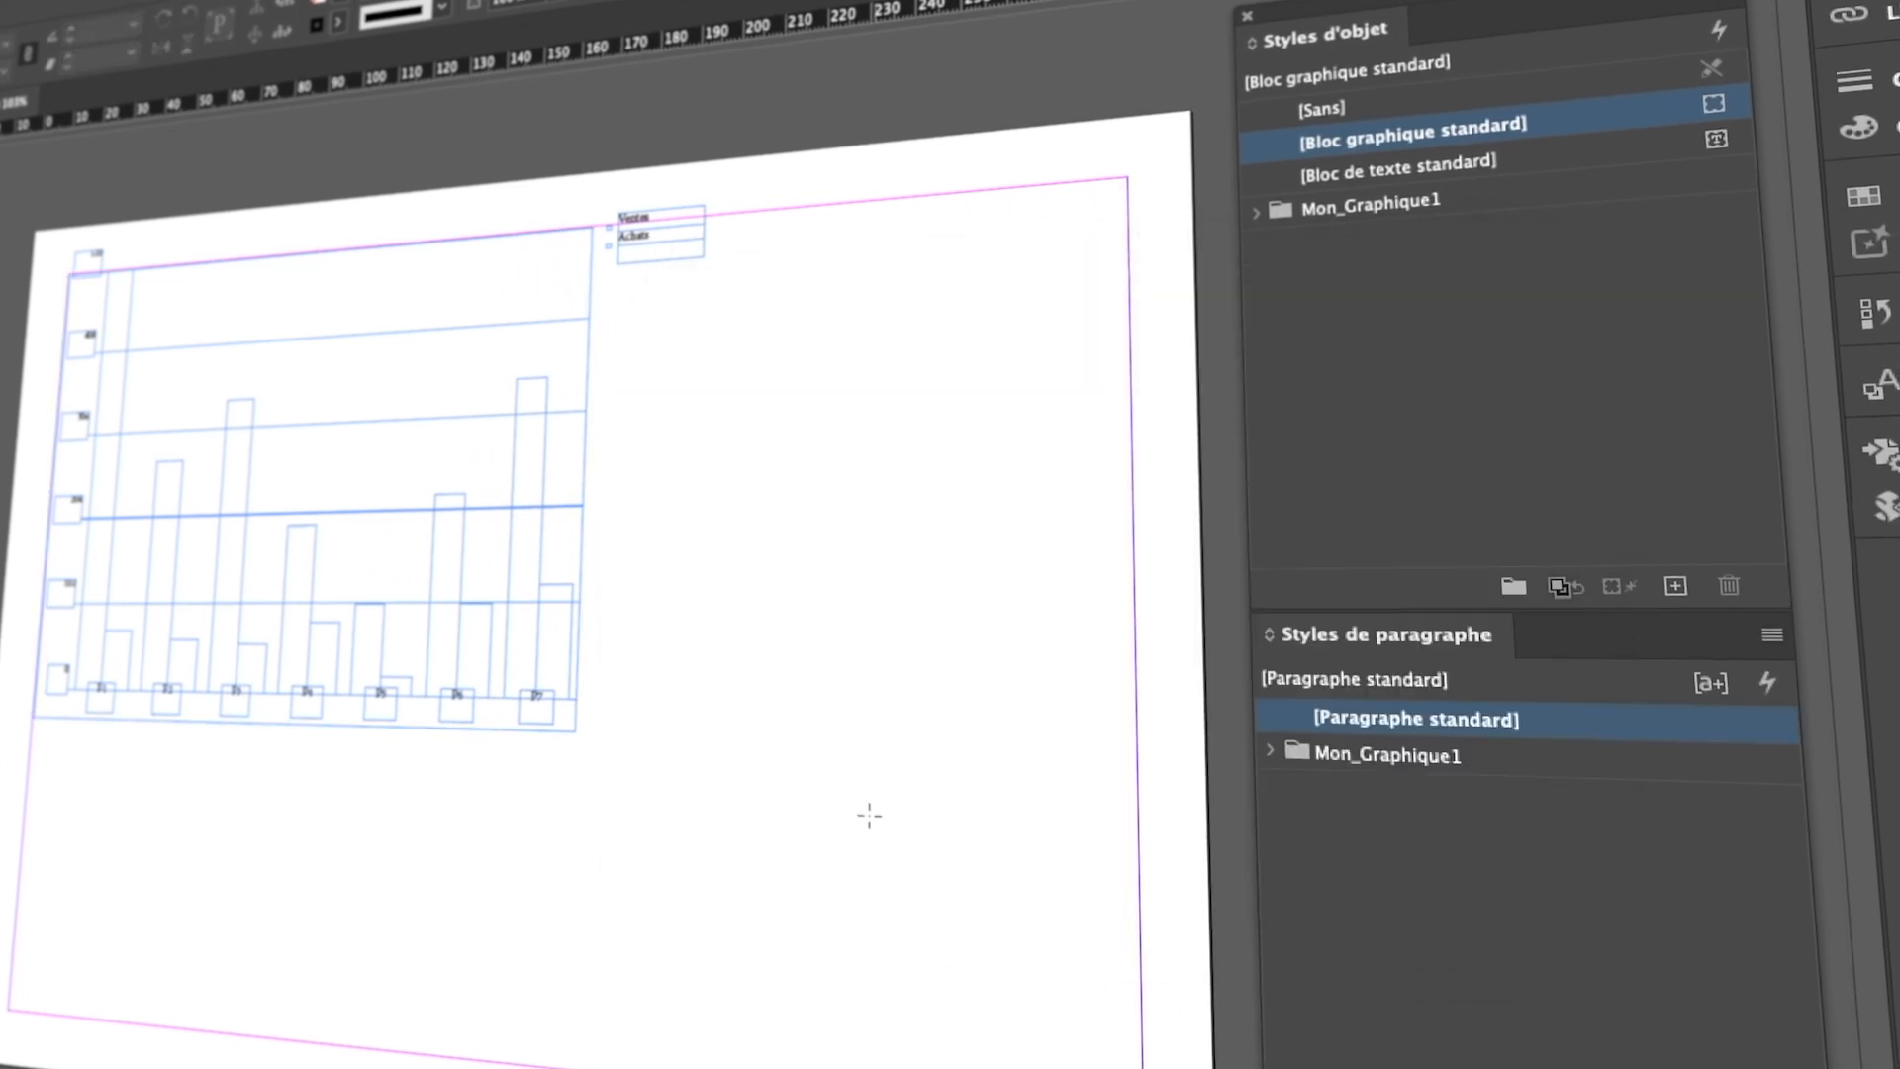
pyautogui.click(1255, 214)
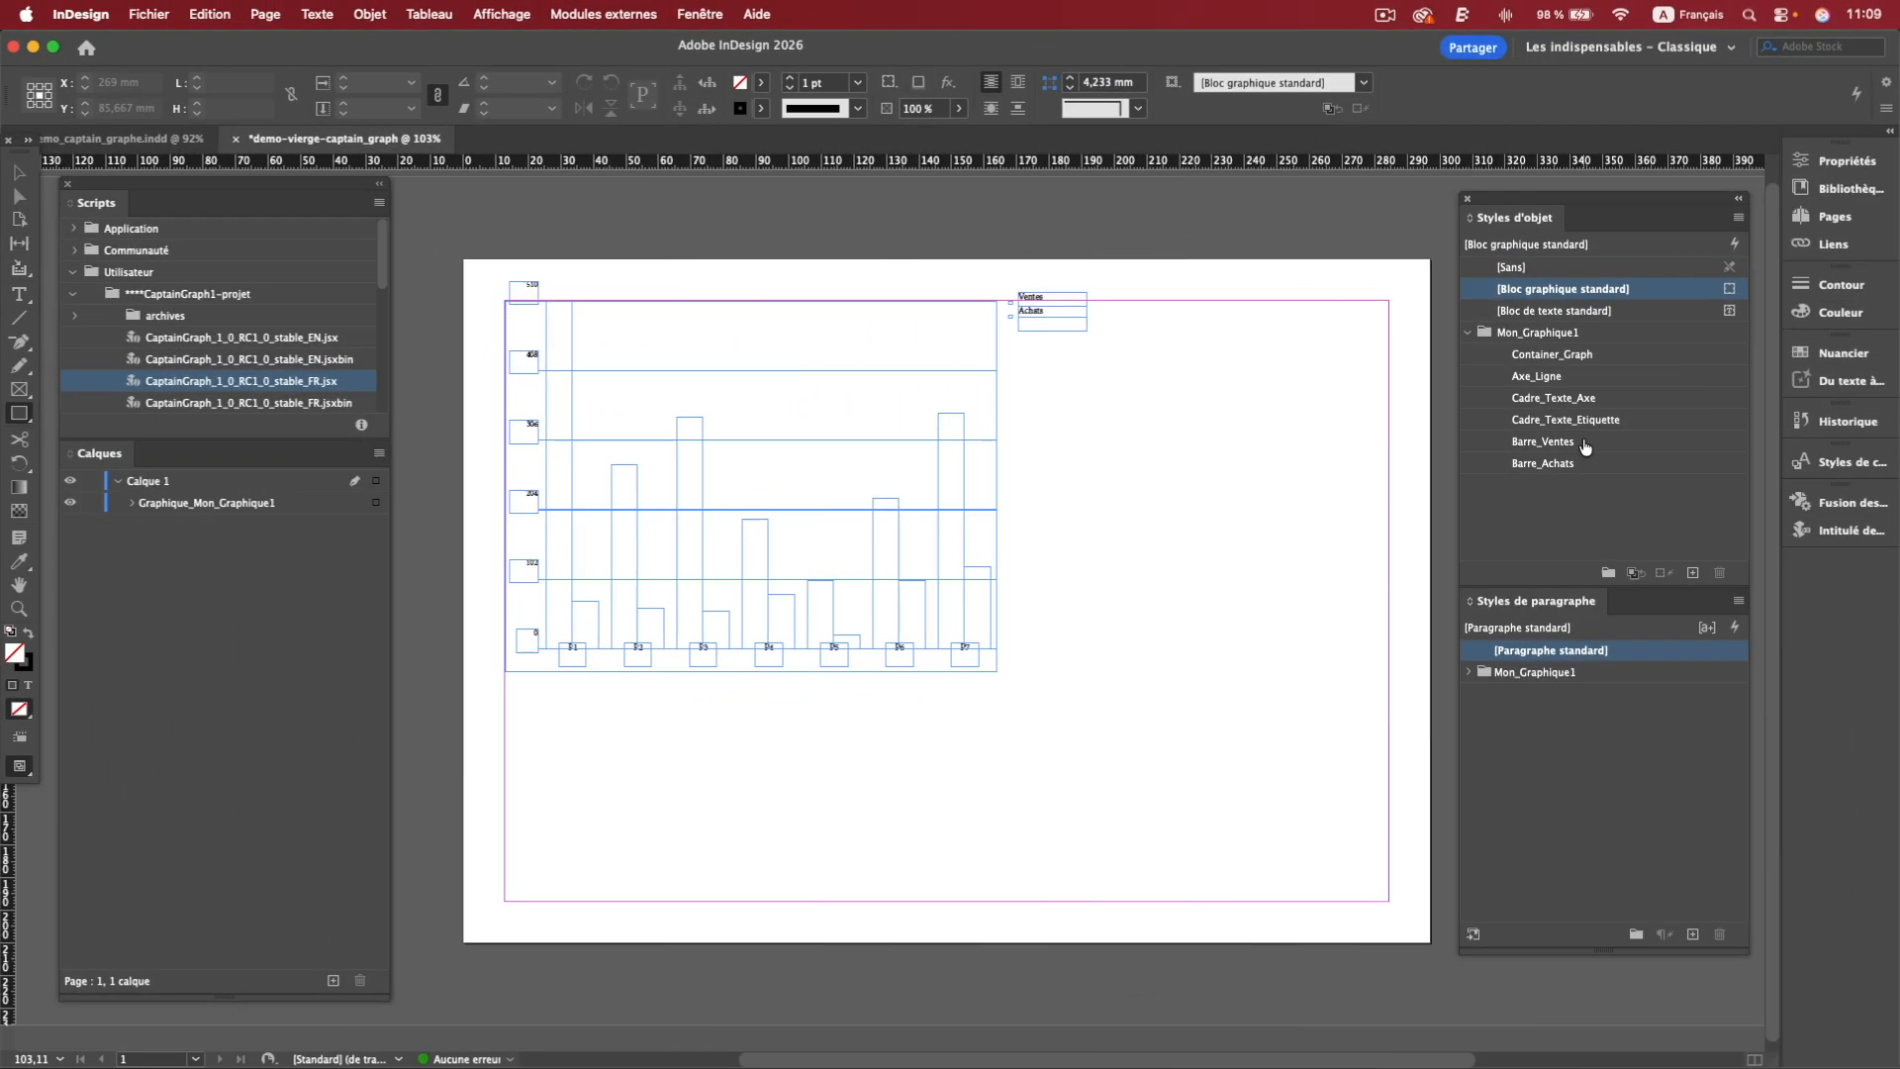
# Switch to the spreadsheet to check the Ventes and Achats column headers, and return to InDesign.
pyautogui.press('super+Tab')
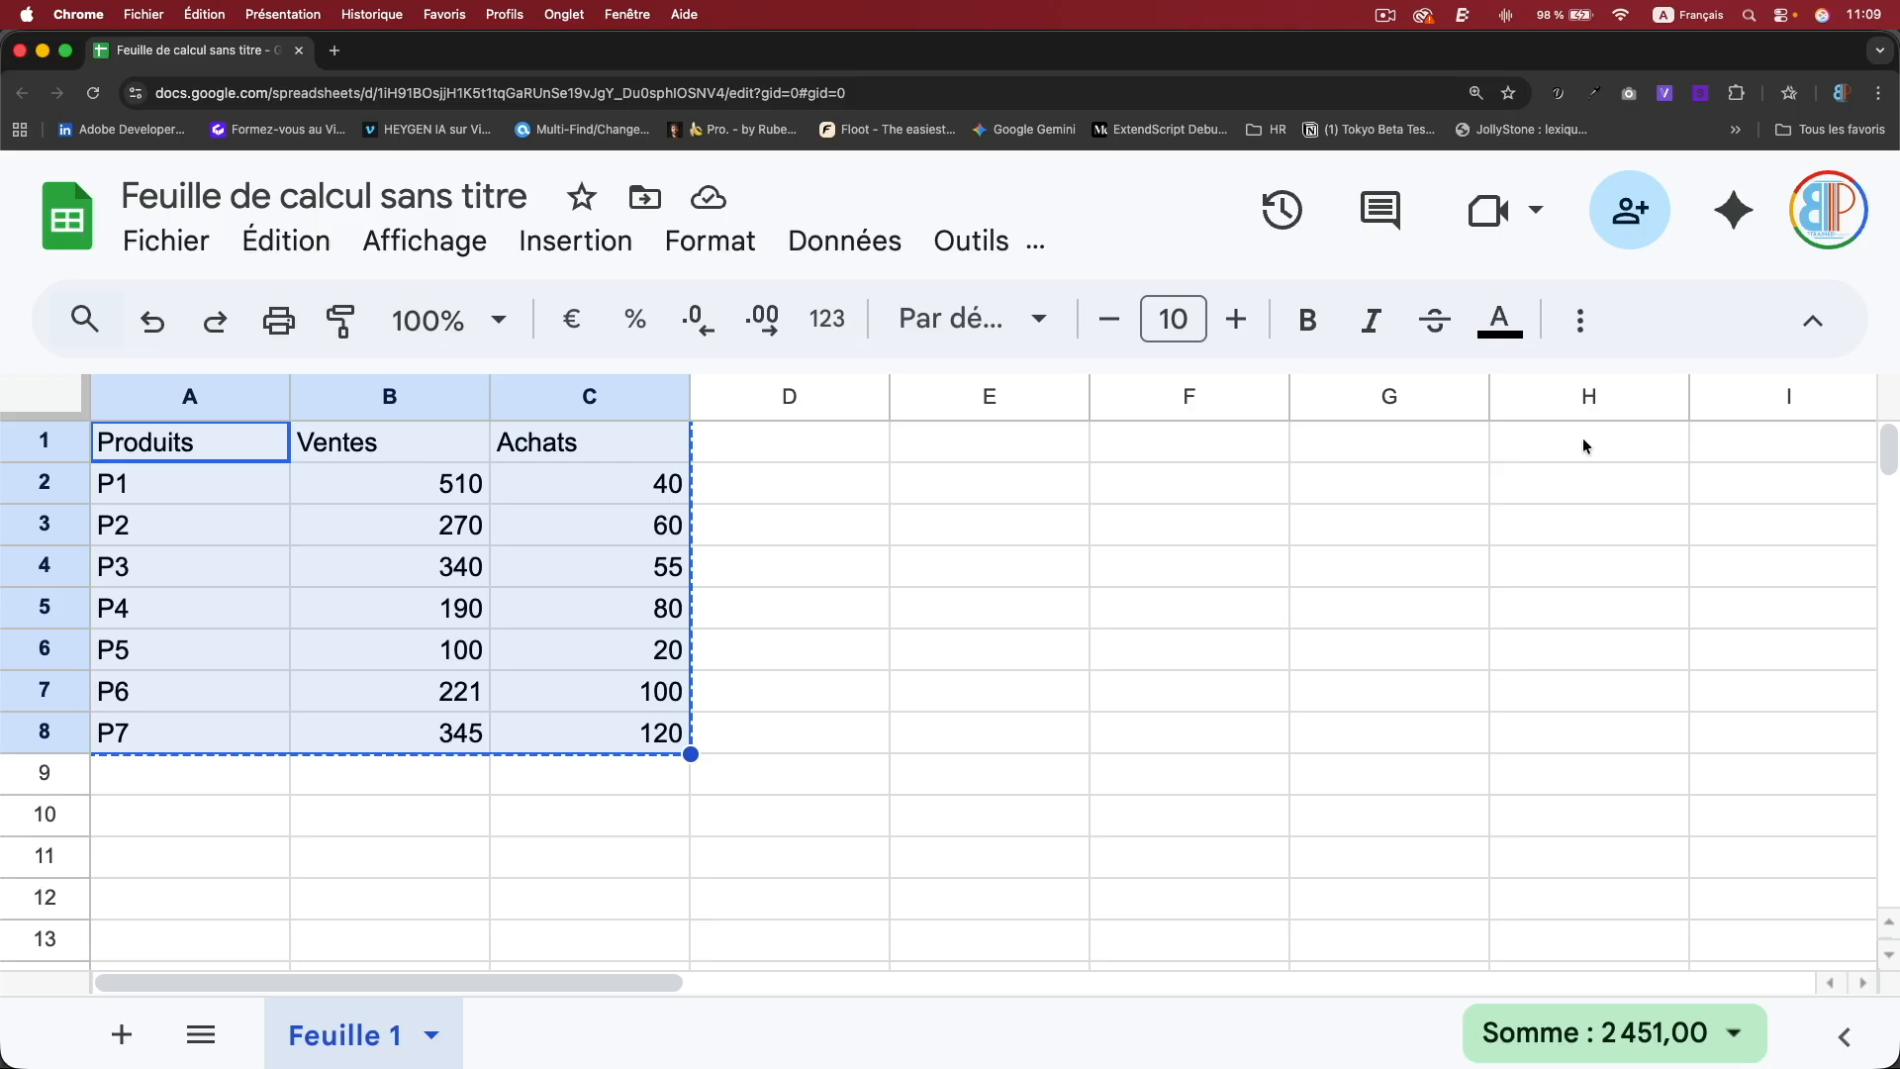
pyautogui.click(361, 448)
pyautogui.click(514, 447)
pyautogui.click(410, 448)
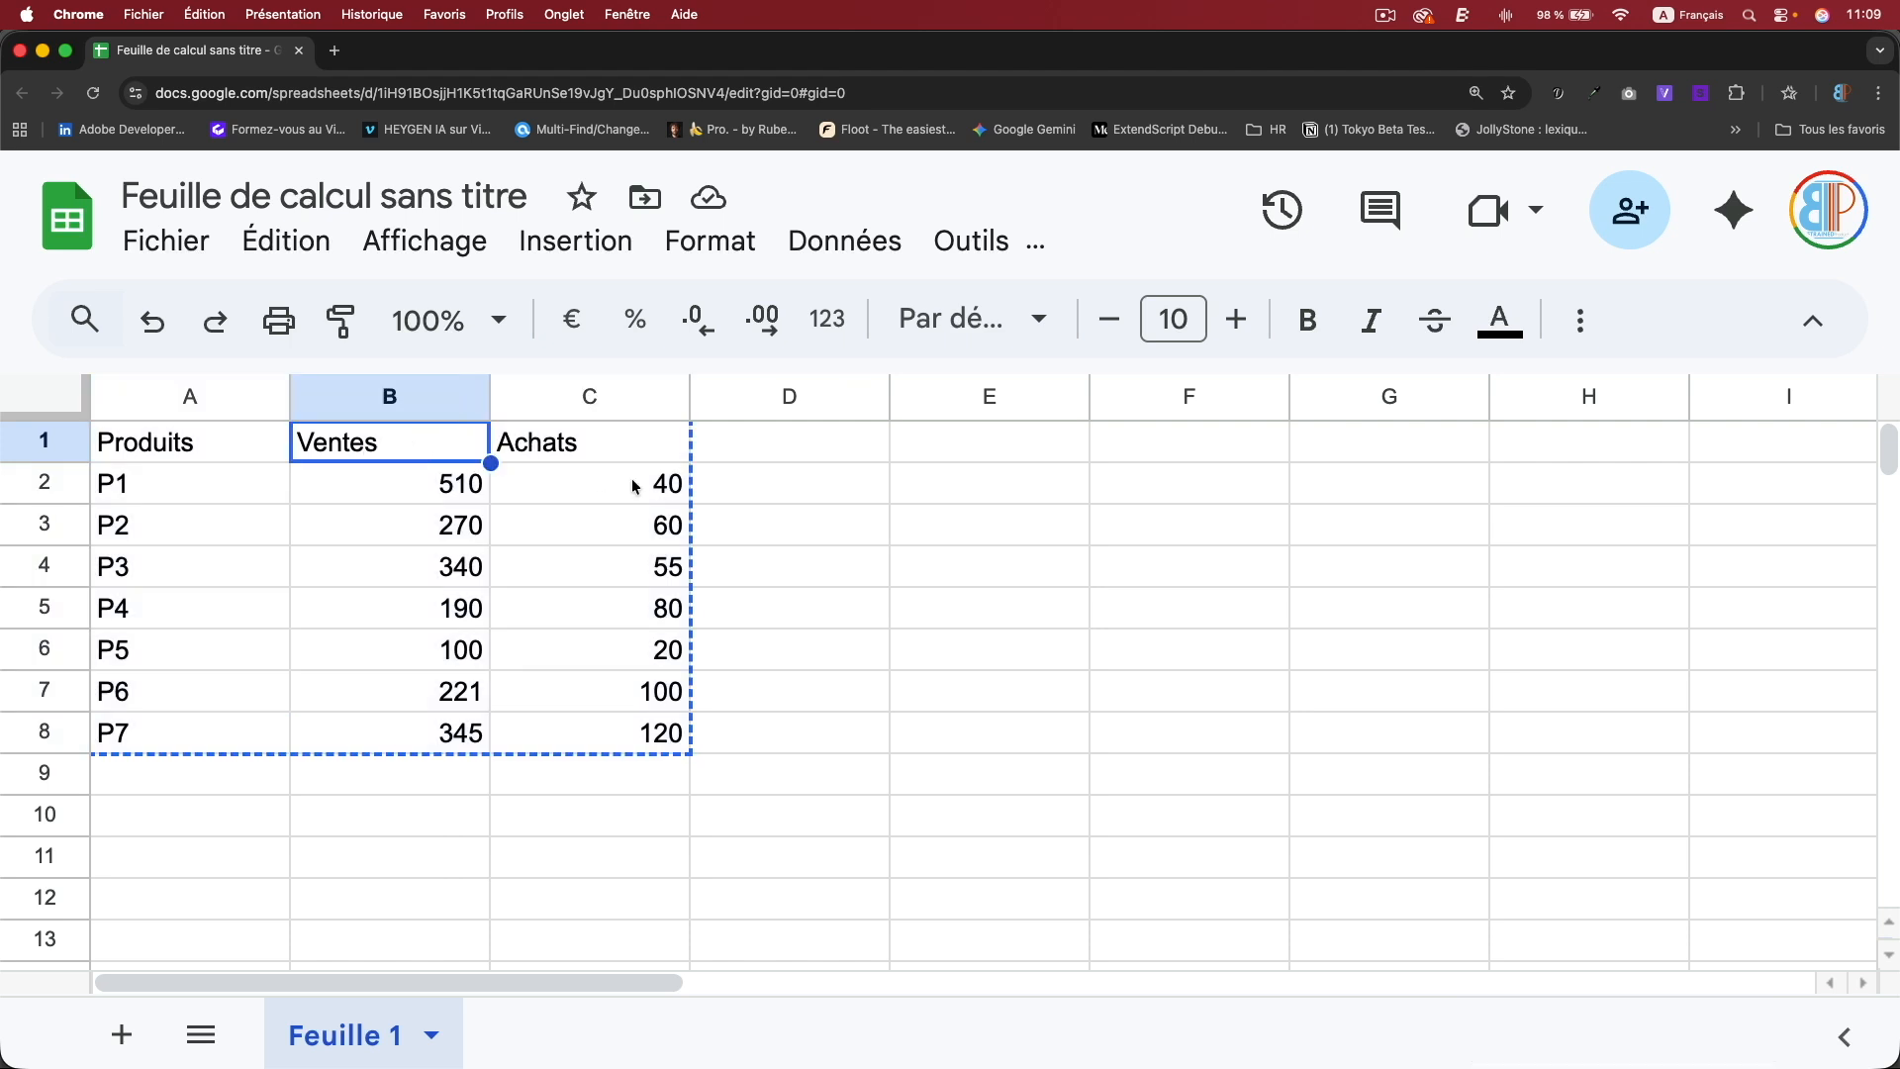
pyautogui.press('super+Tab')
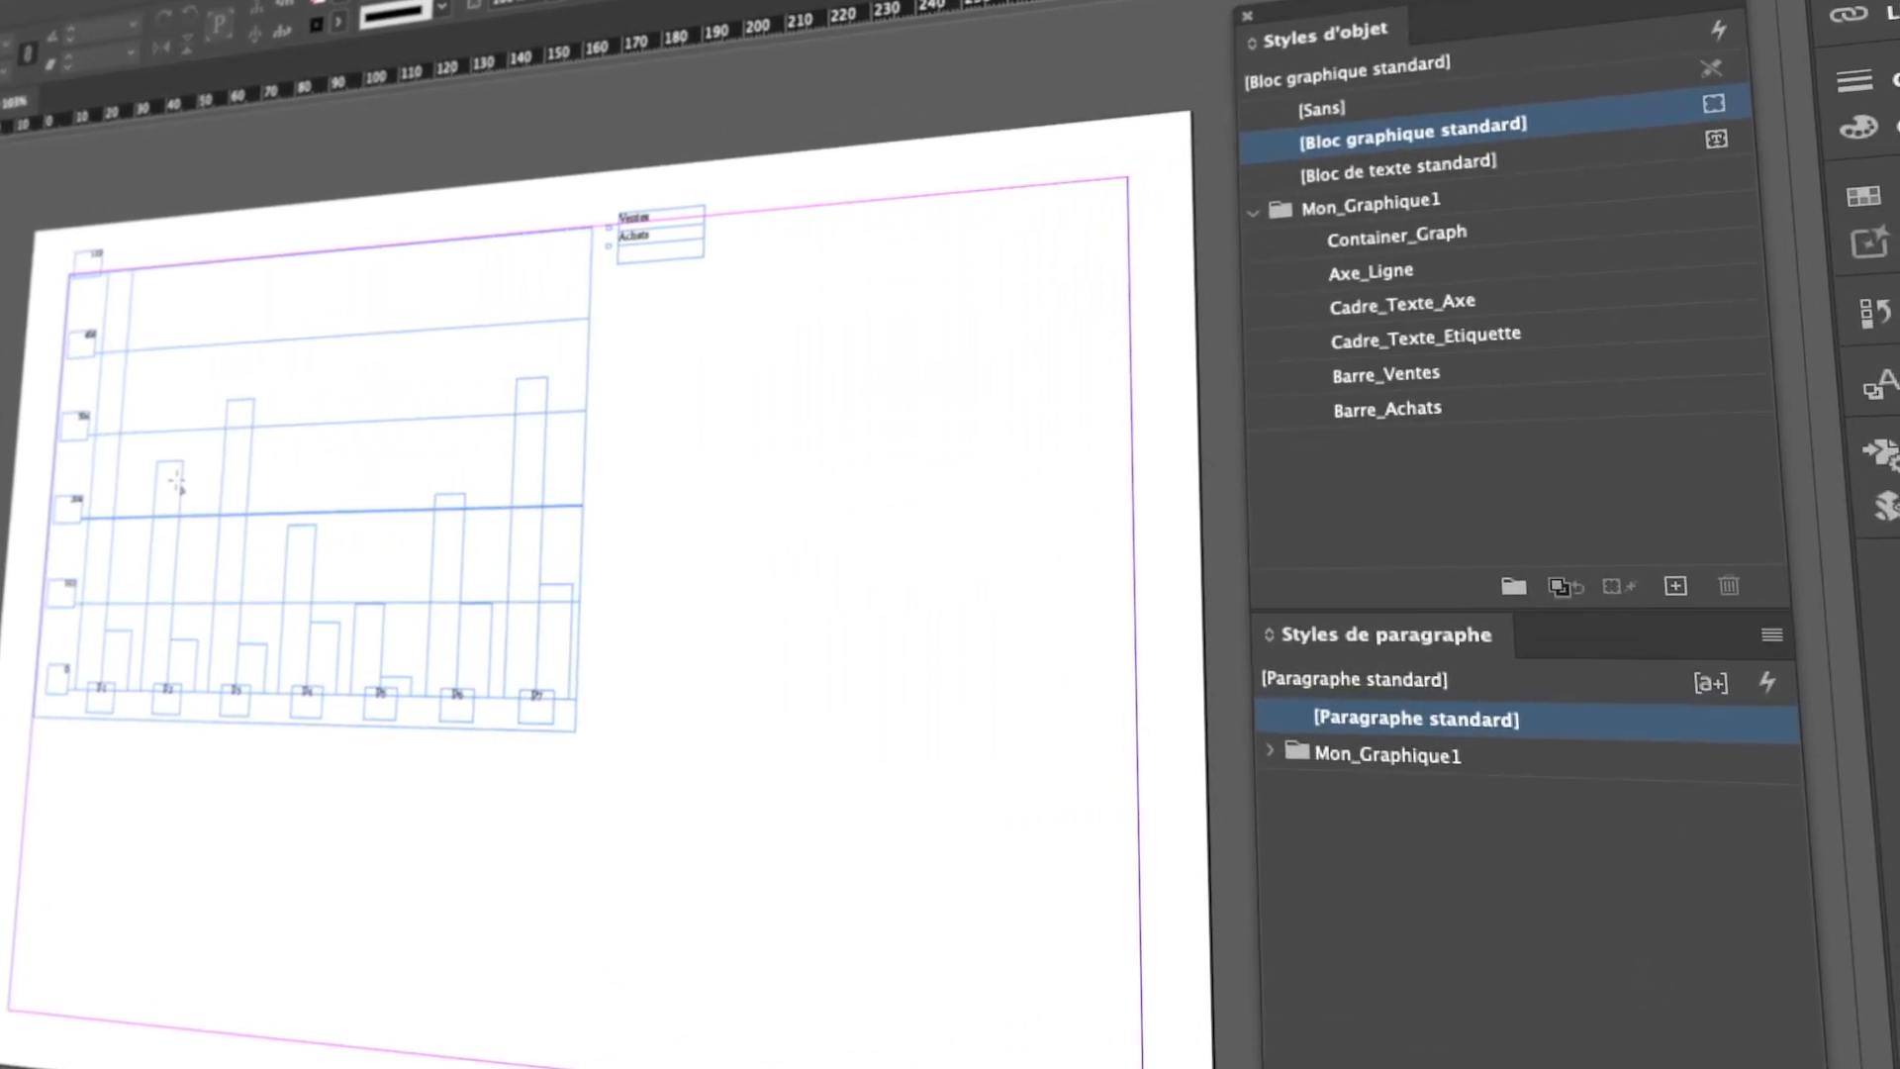
# Set the fill of the Barre_Ventes object style to C=100 M=0 J=0 N=0.
pyautogui.click(1395, 376)
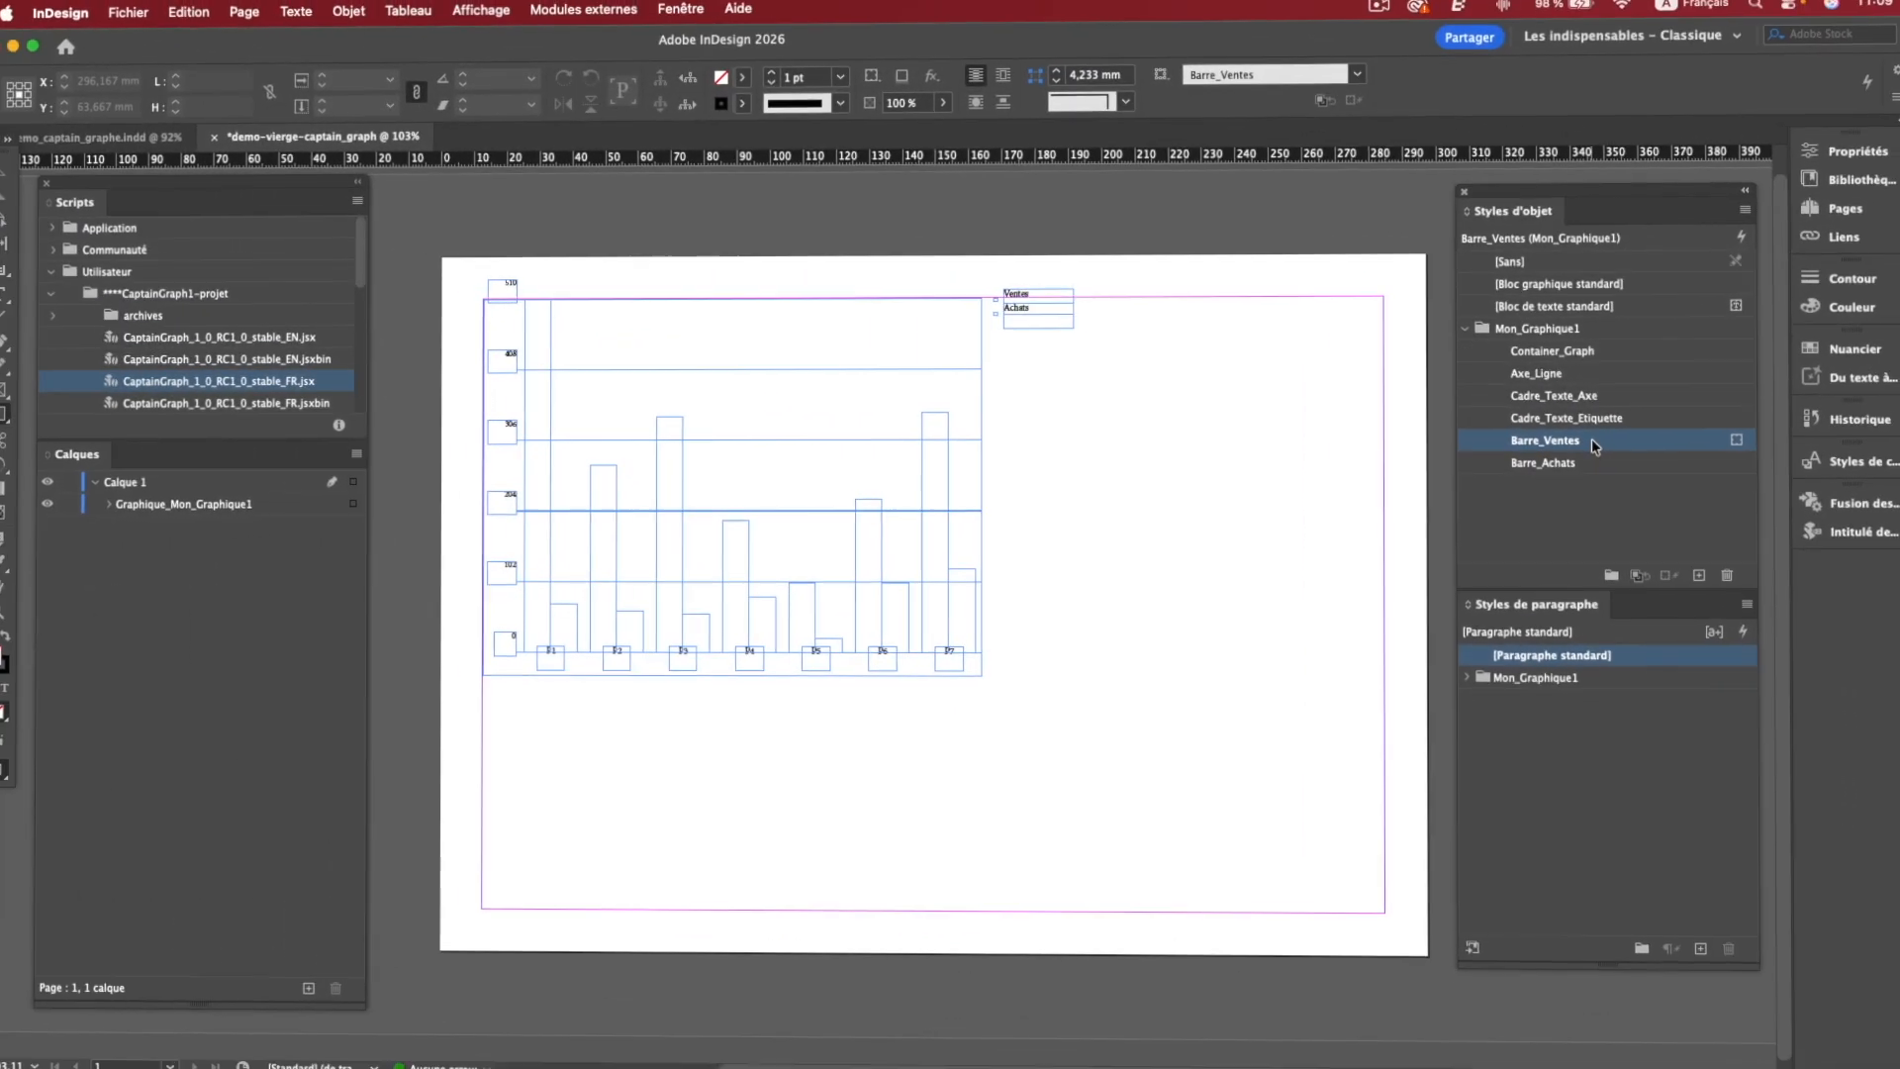
pyautogui.doubleClick(1595, 441)
pyautogui.click(1079, 287)
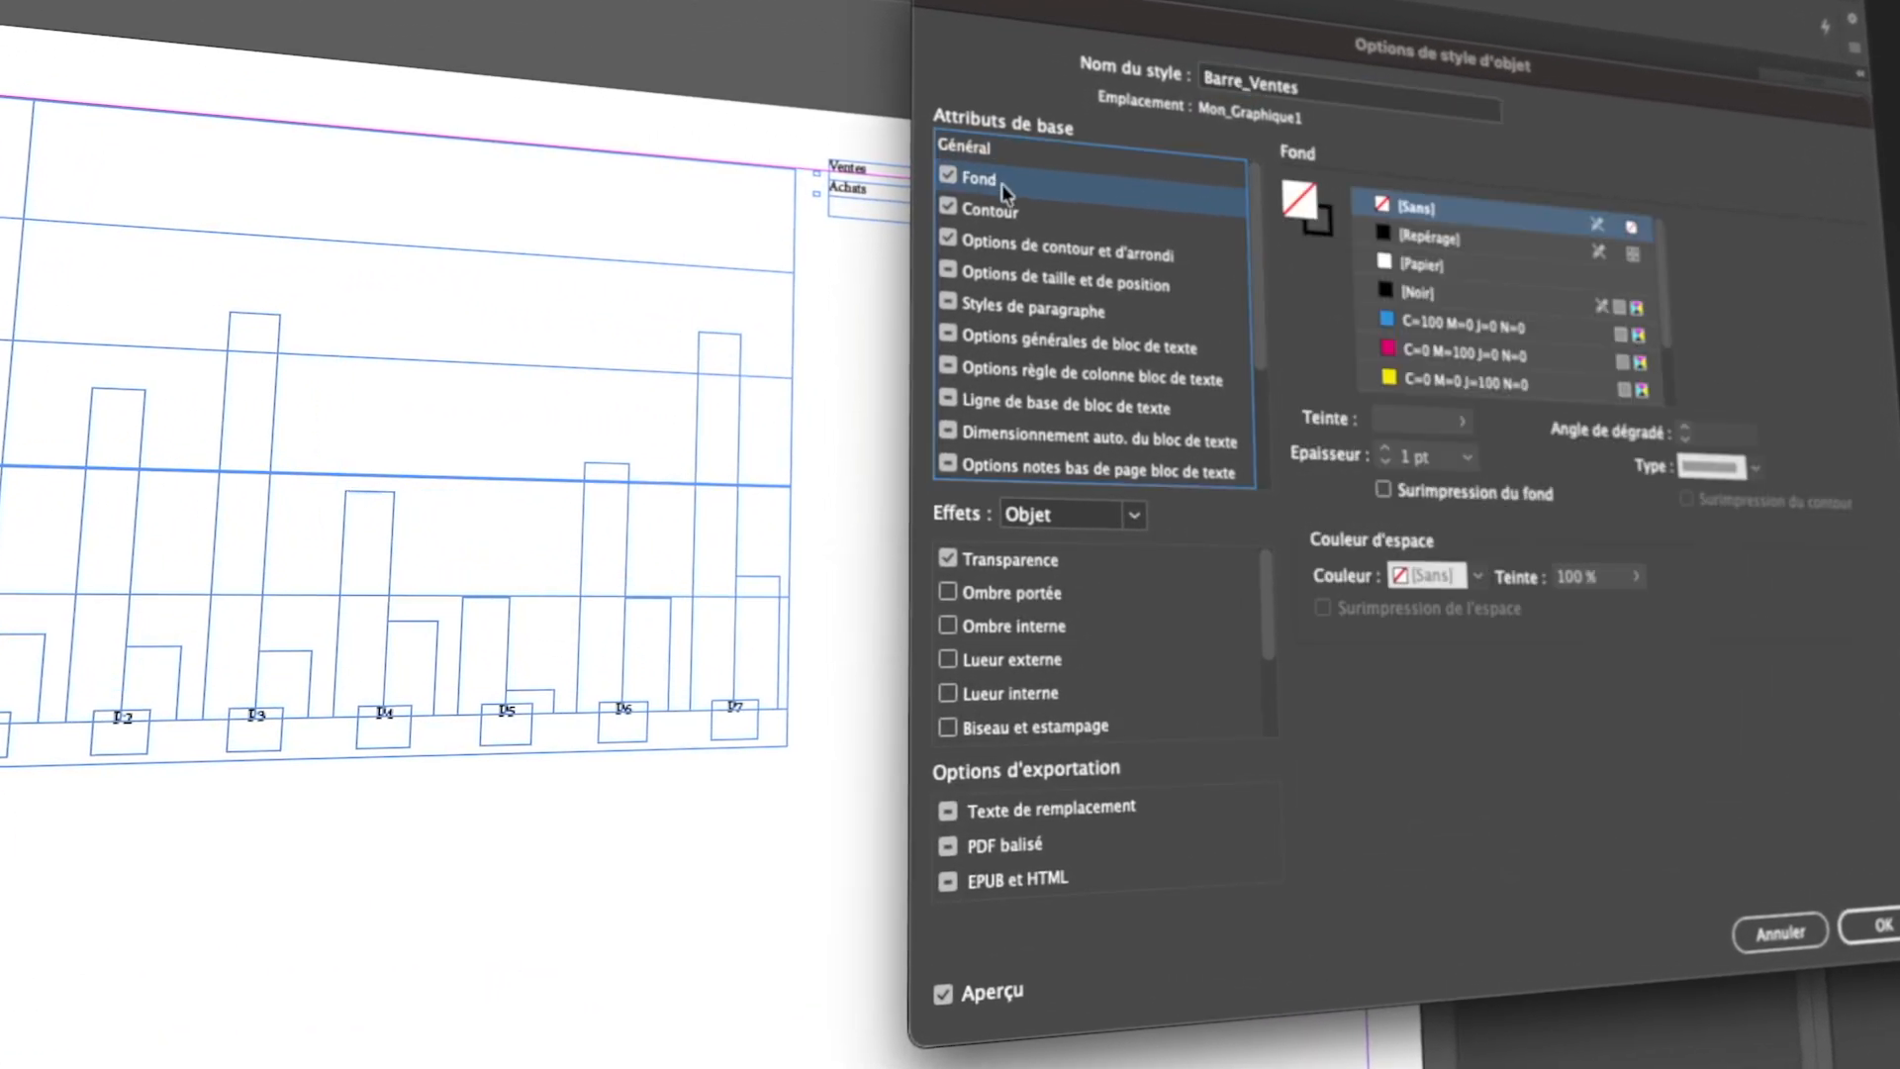
pyautogui.click(1409, 327)
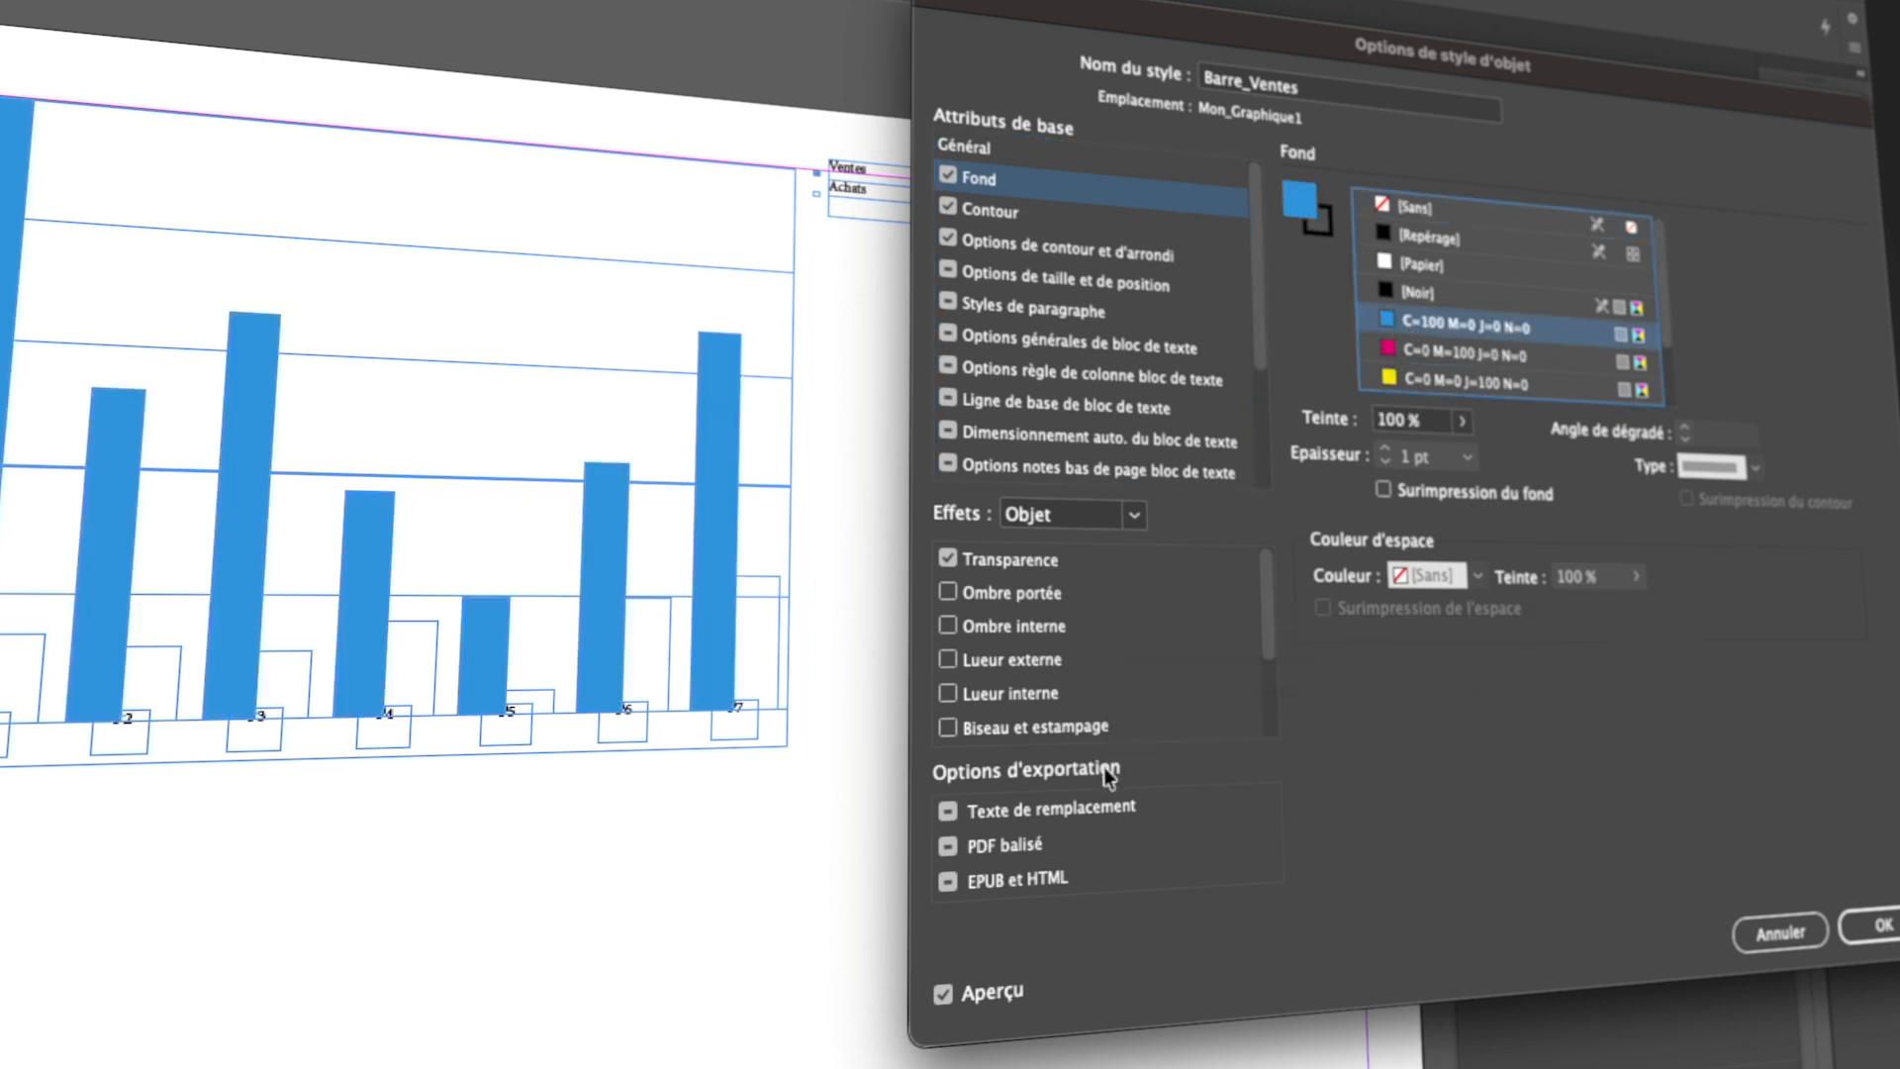
# Add a drop shadow to the Barre_Ventes style with a 1 mm distance, 45% opacity and global lighting.
pyautogui.click(945, 592)
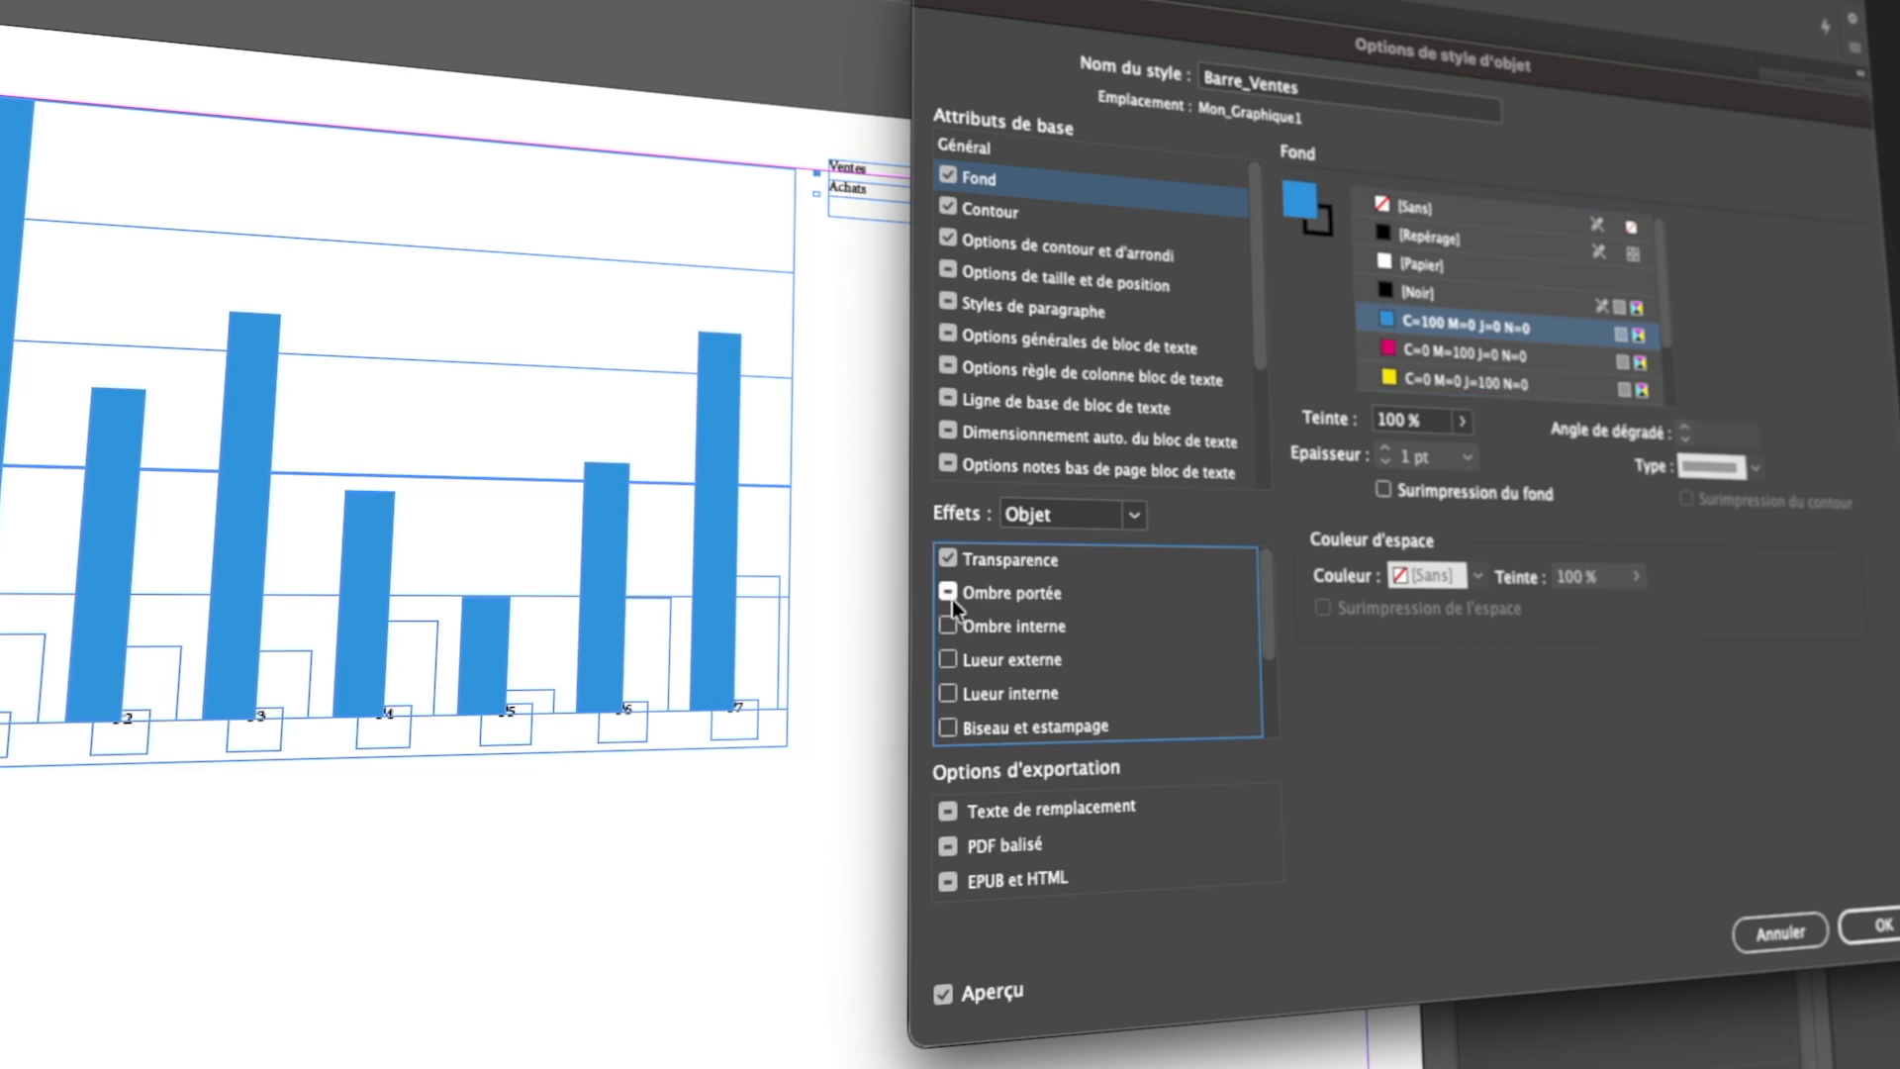
pyautogui.click(944, 592)
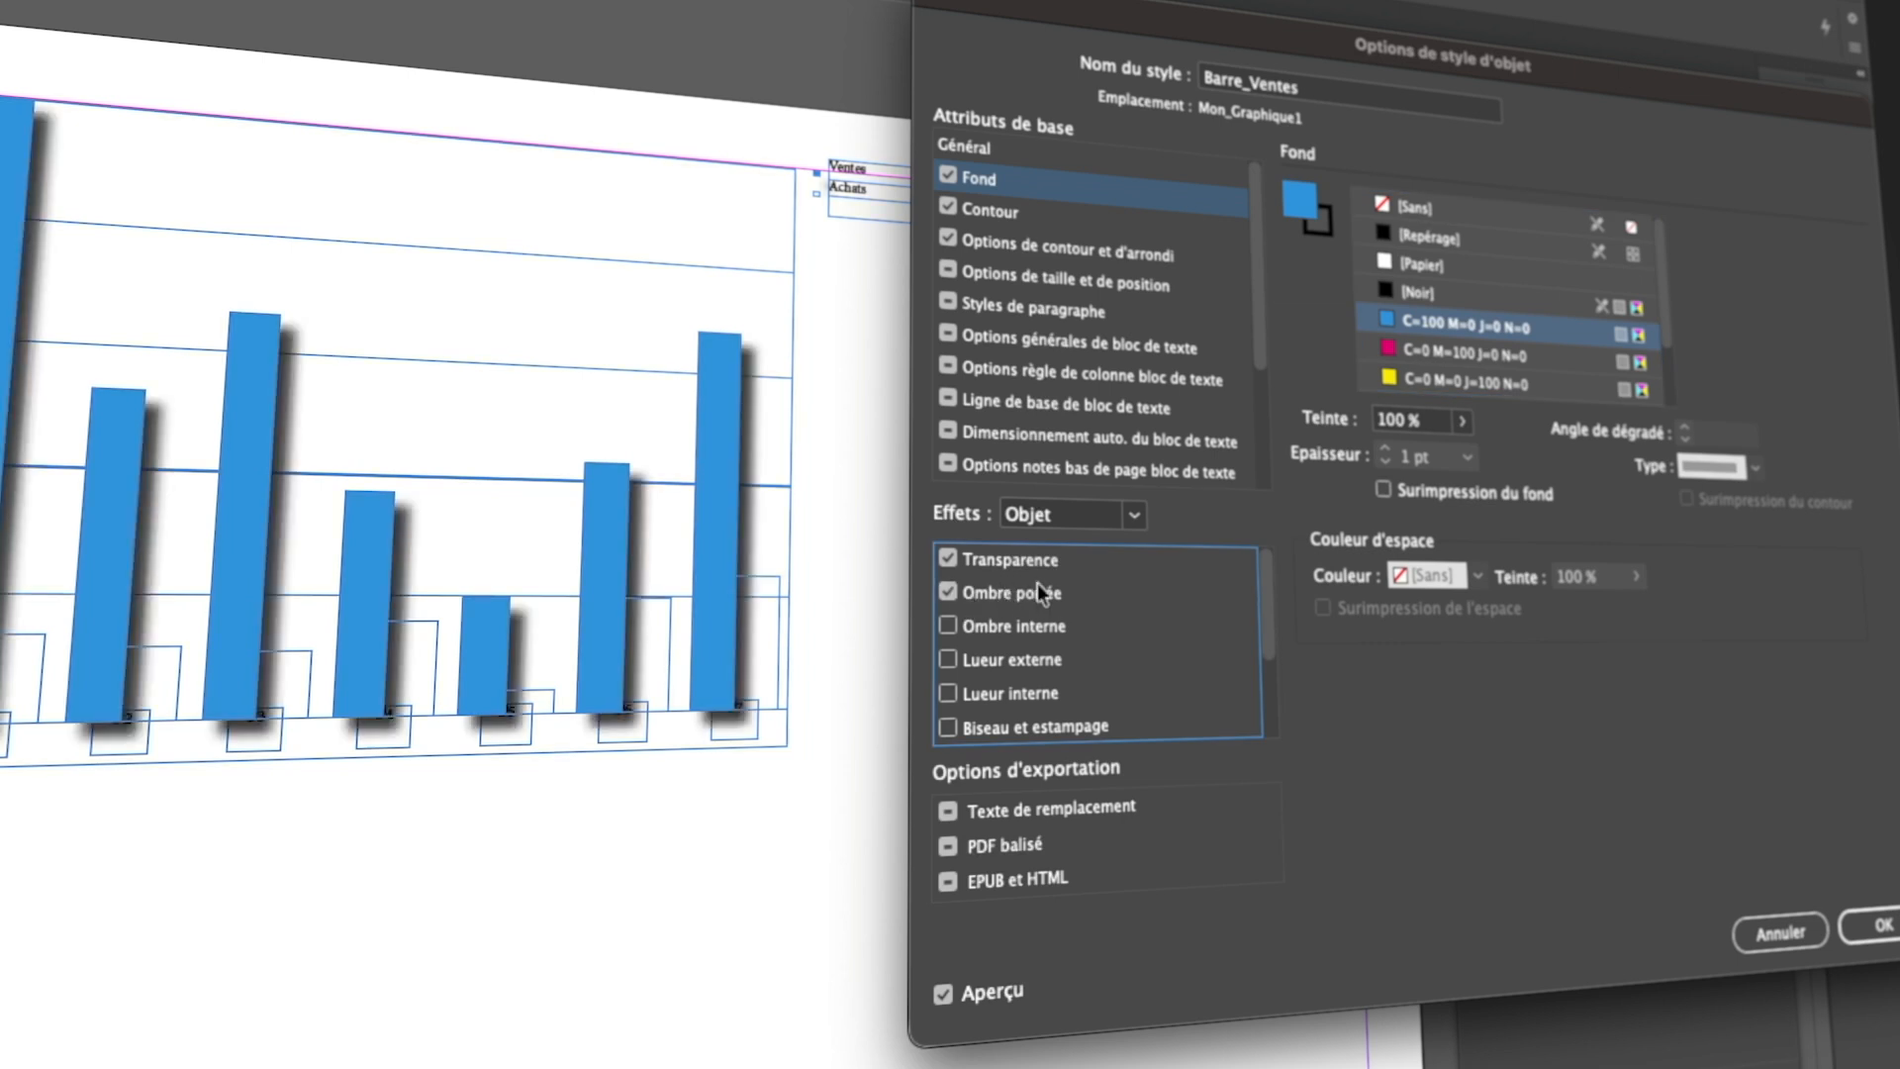
pyautogui.click(1089, 594)
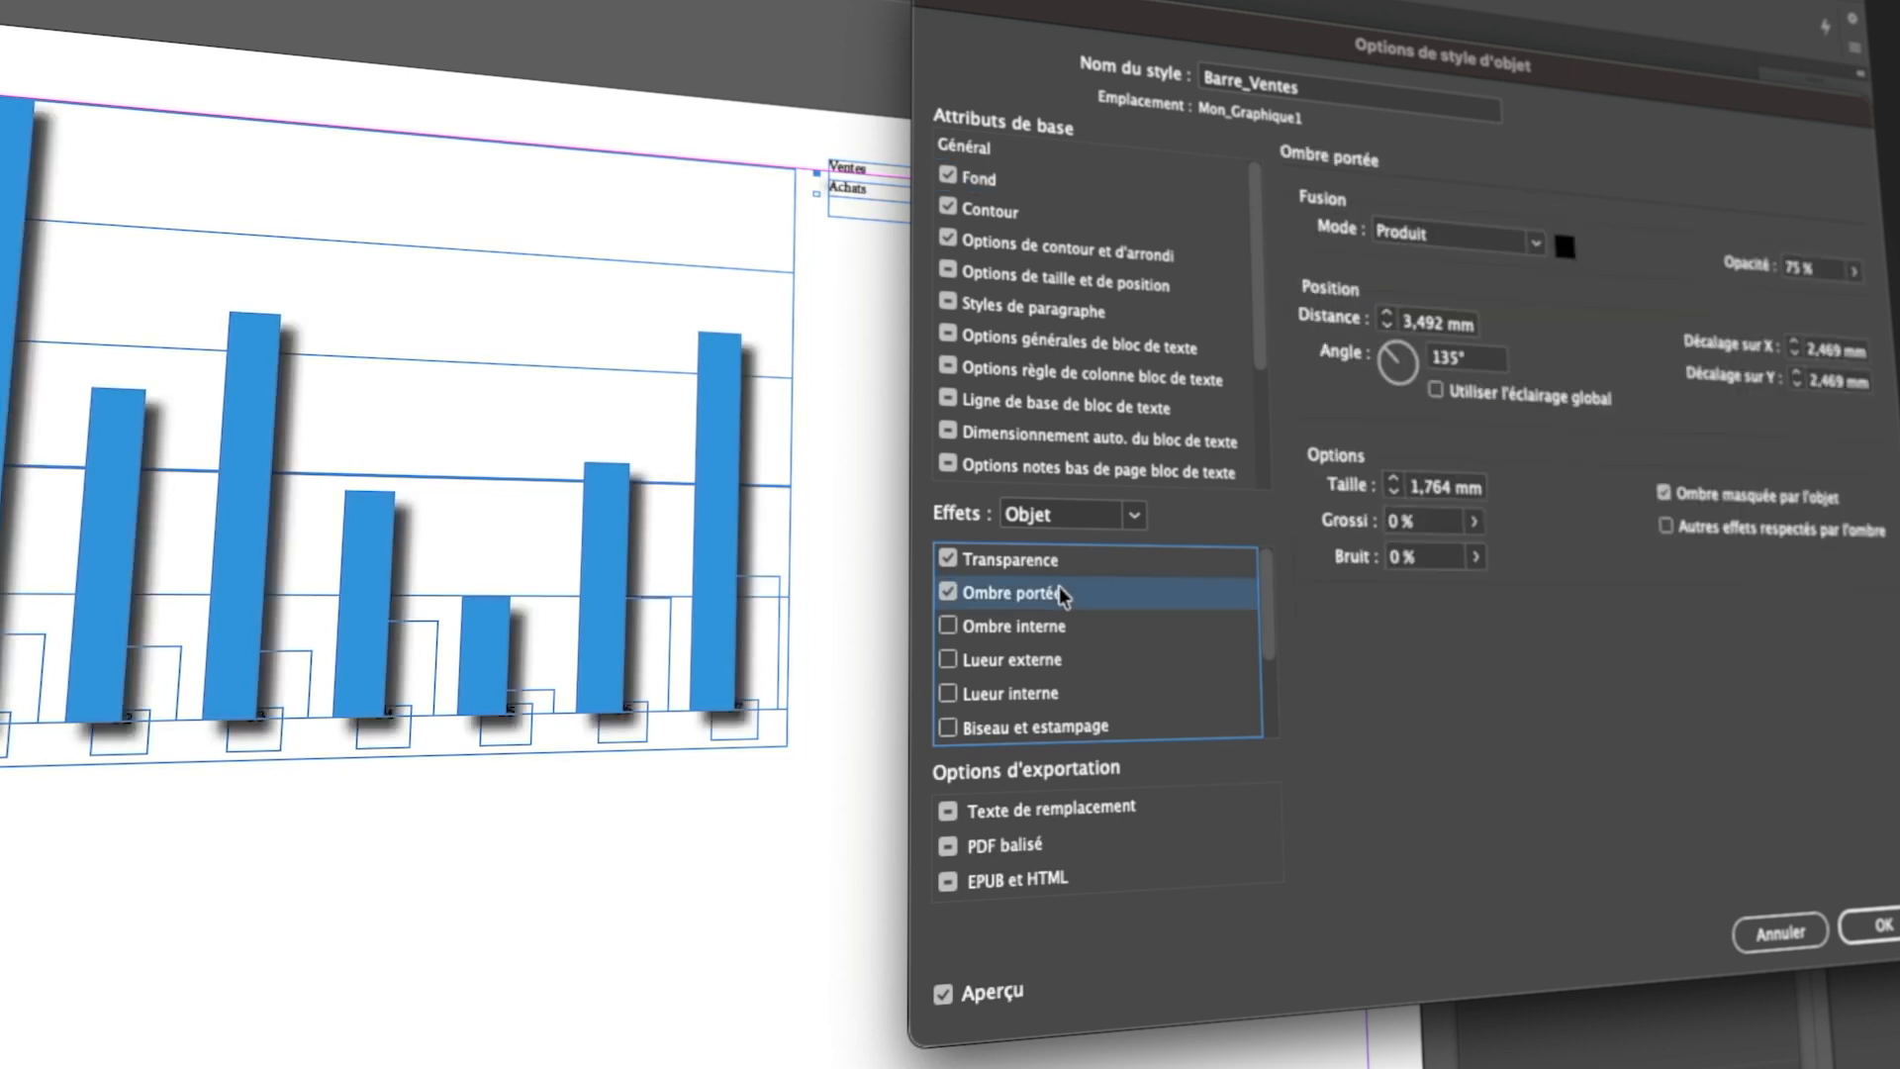
pyautogui.click(1460, 327)
pyautogui.tripleClick(1460, 326)
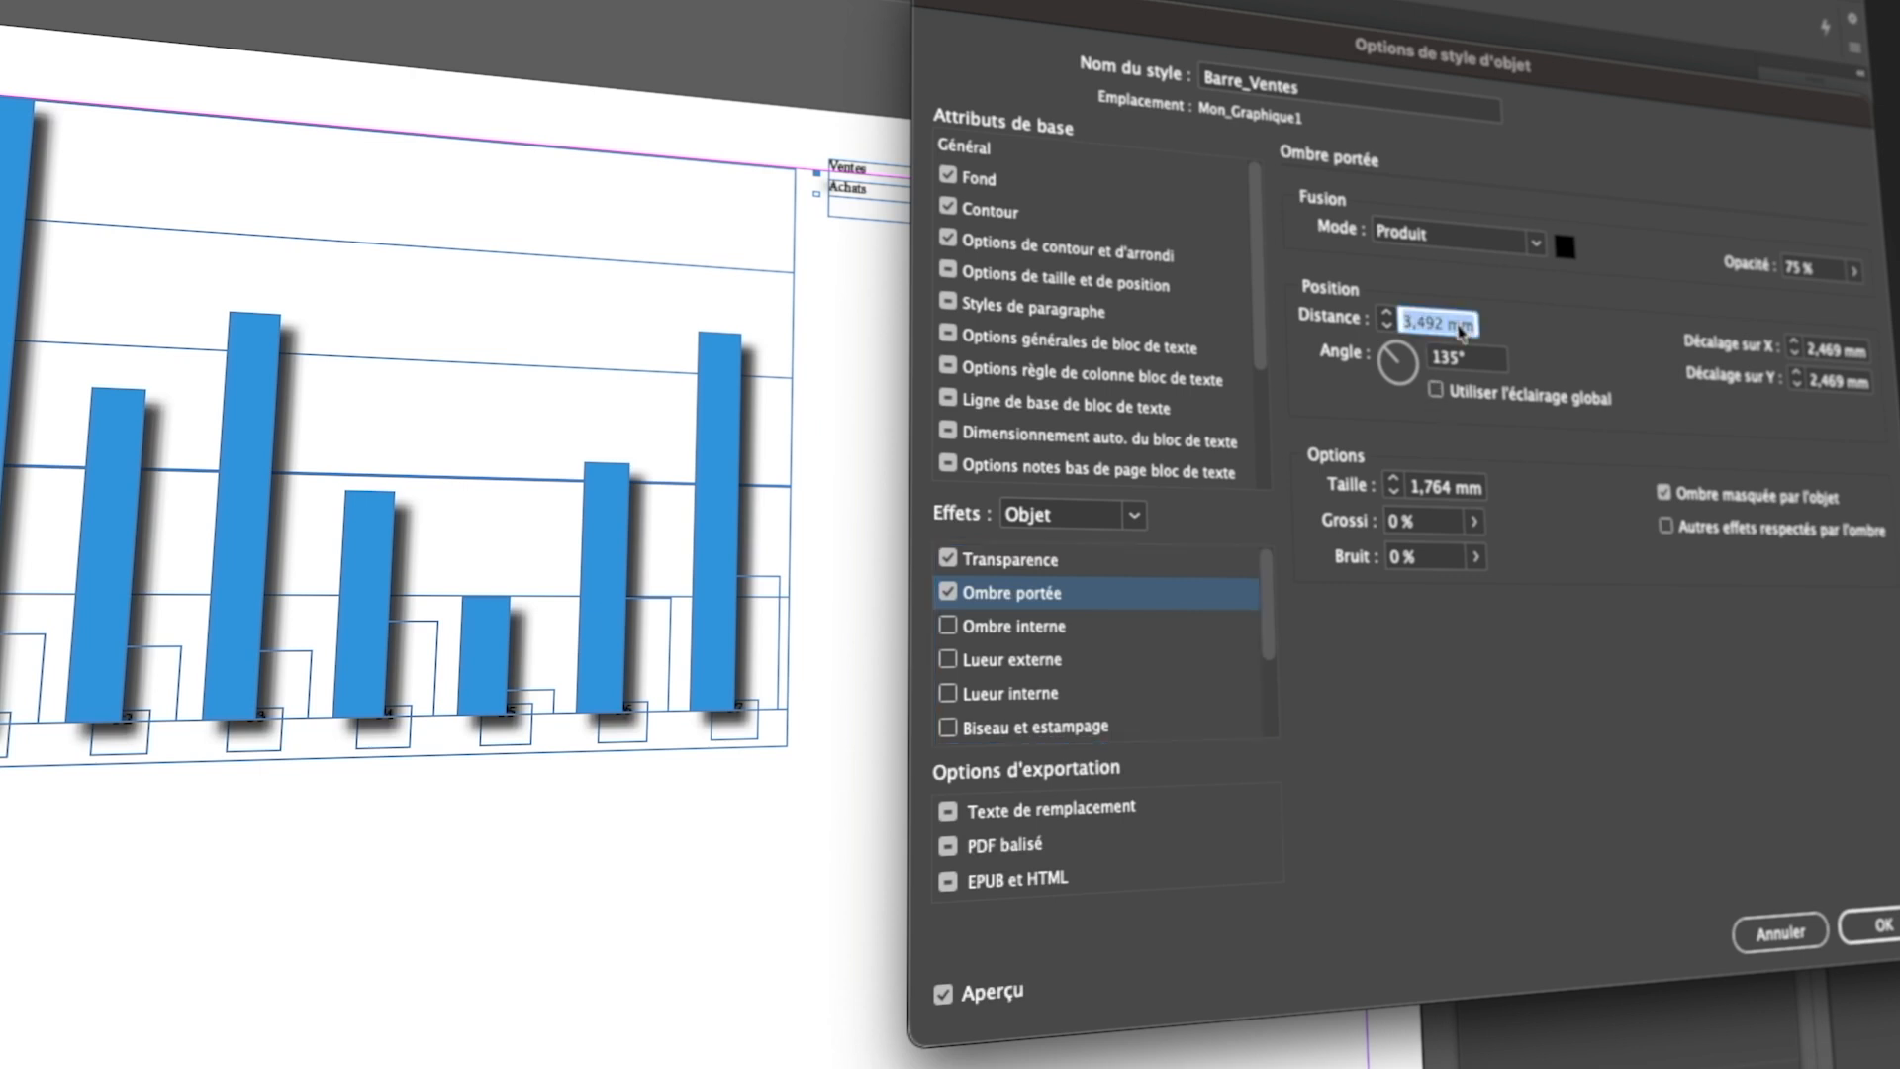
pyautogui.write('1')
pyautogui.press('Tab')
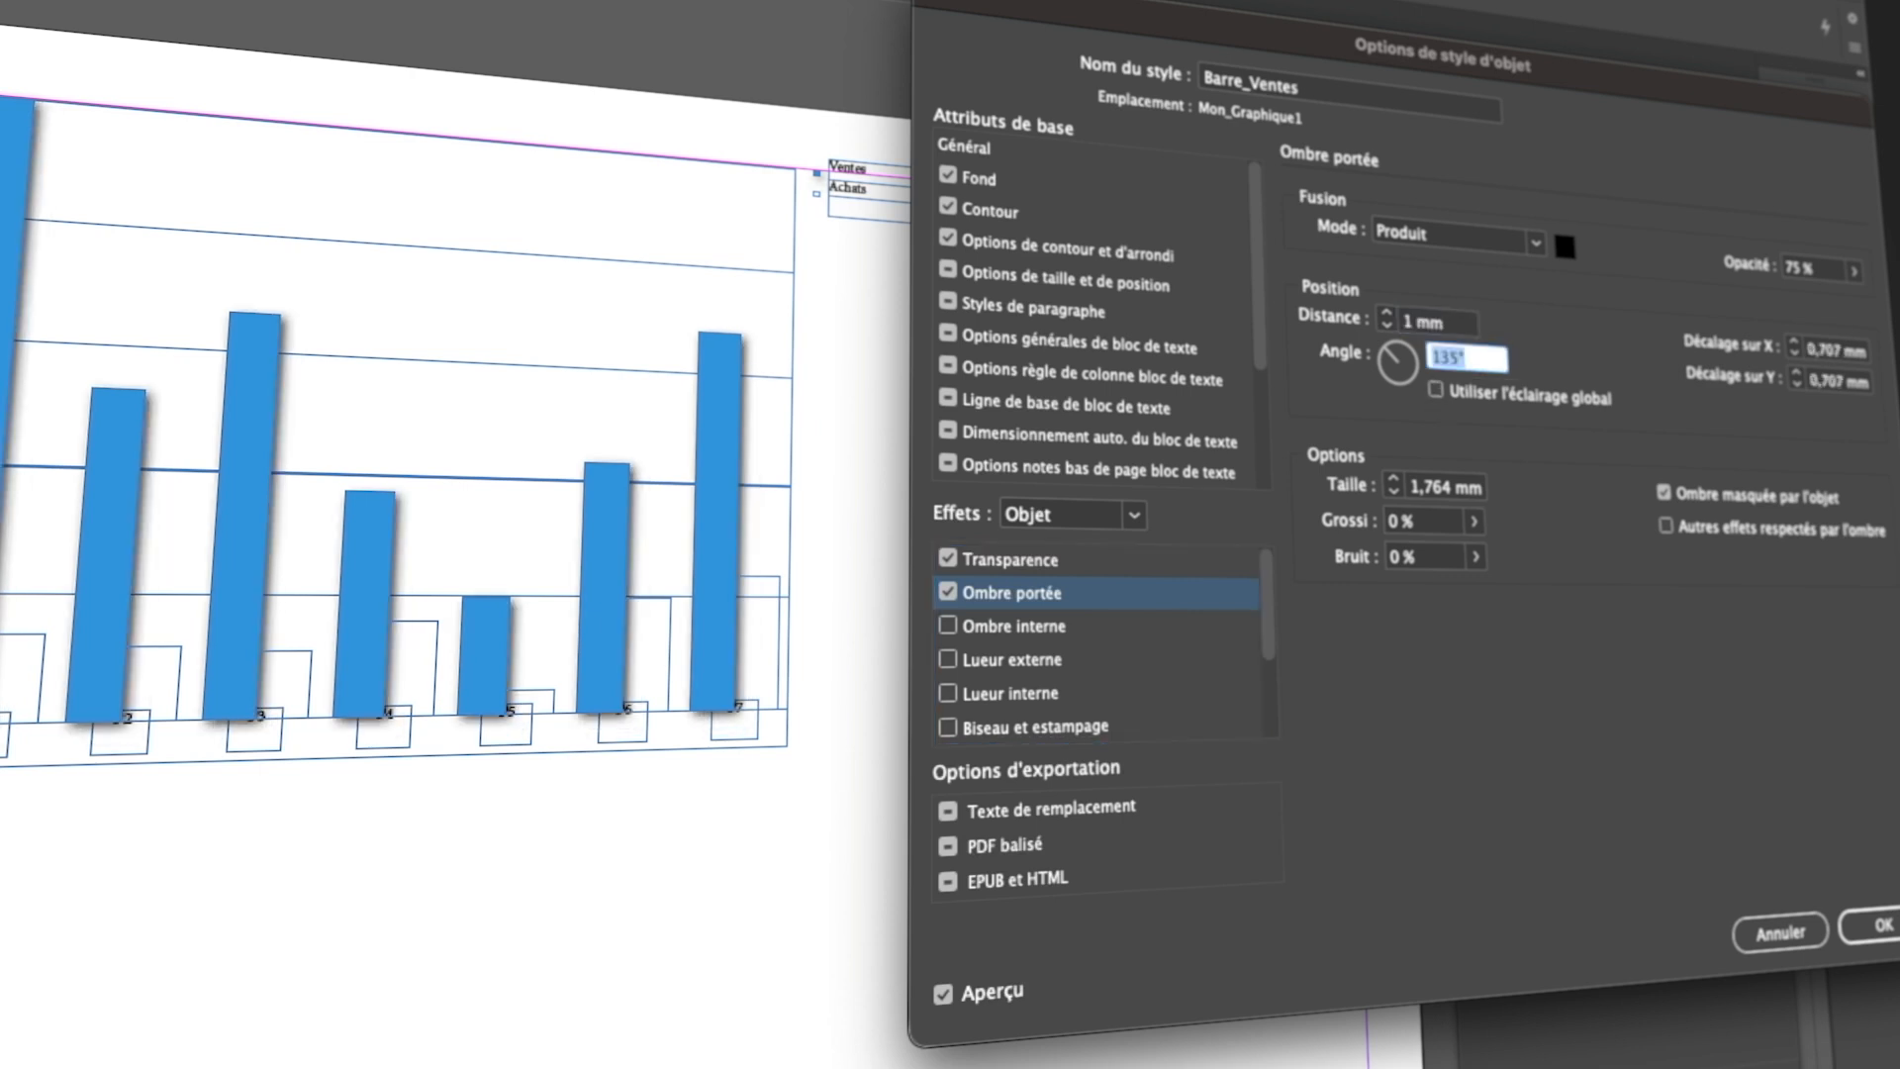
pyautogui.click(1854, 270)
pyautogui.moveTo(1843, 299); pyautogui.dragTo(1806, 300)
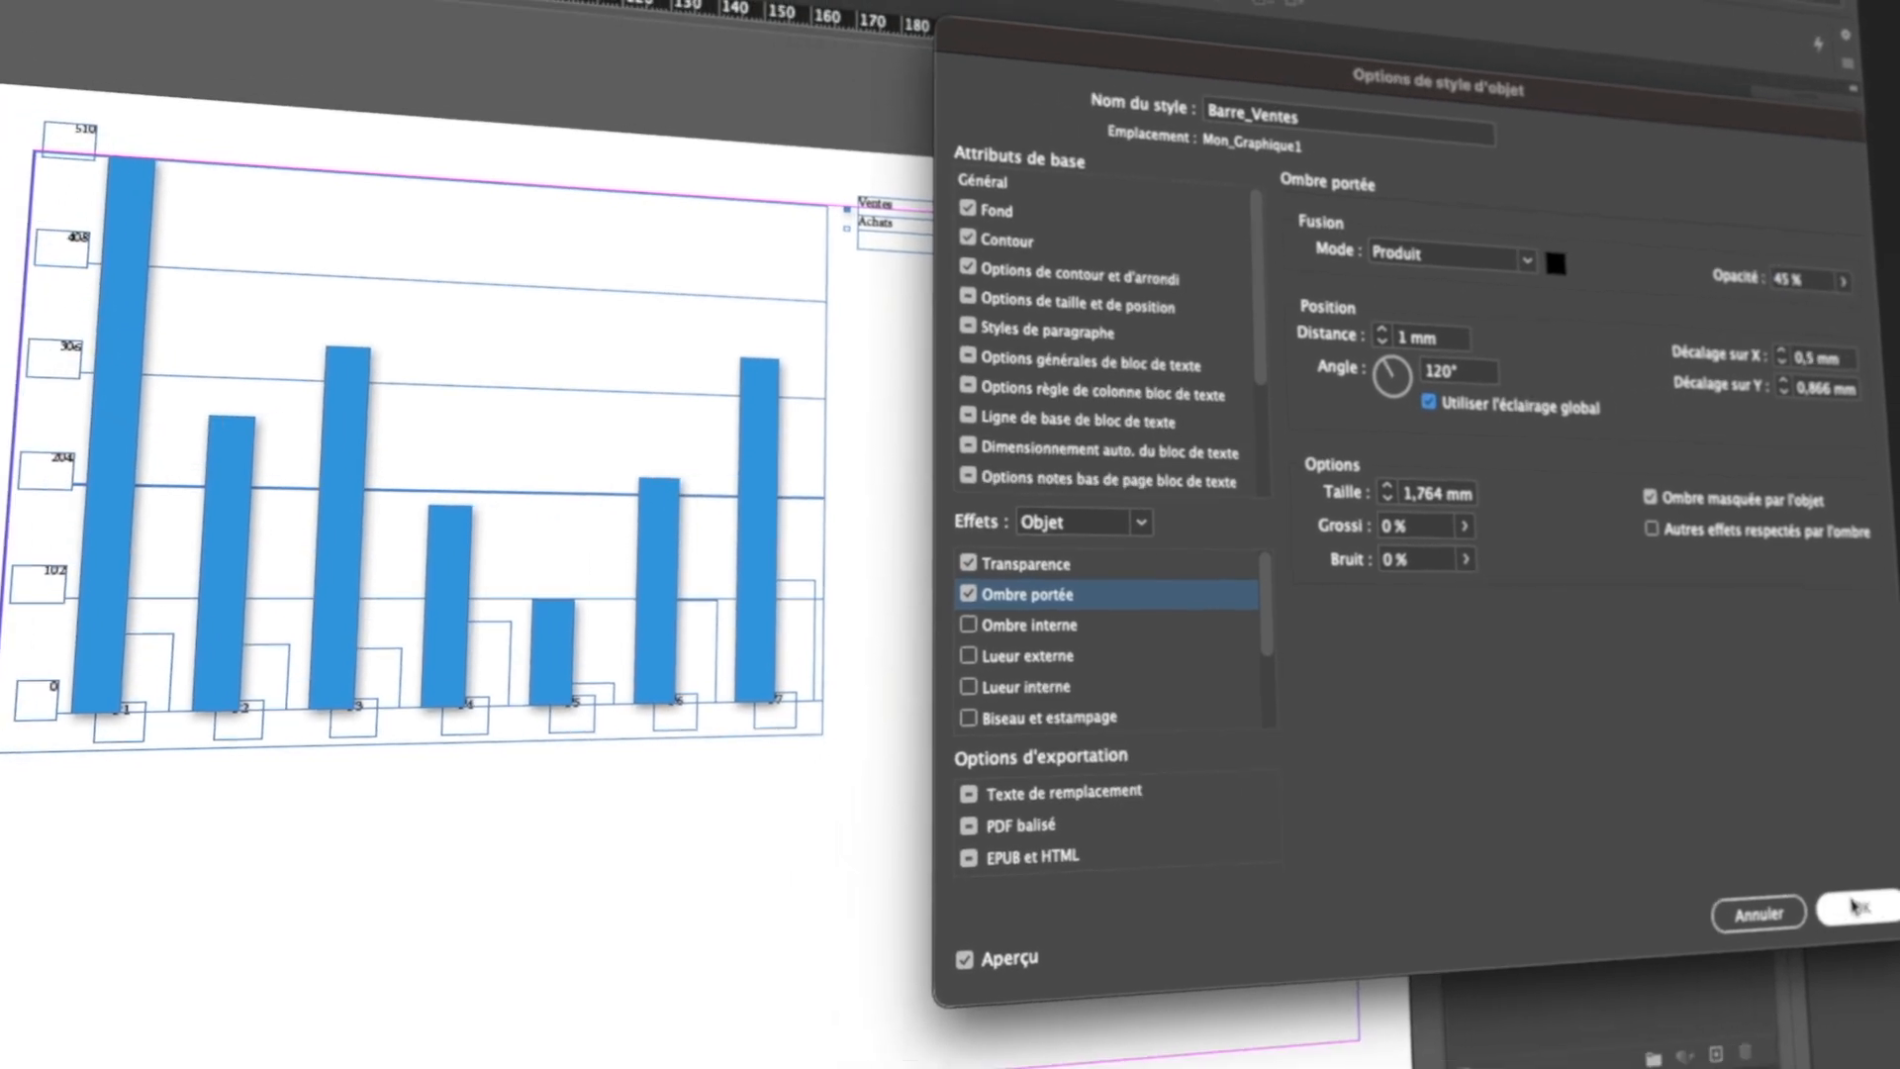
pyautogui.click(1873, 925)
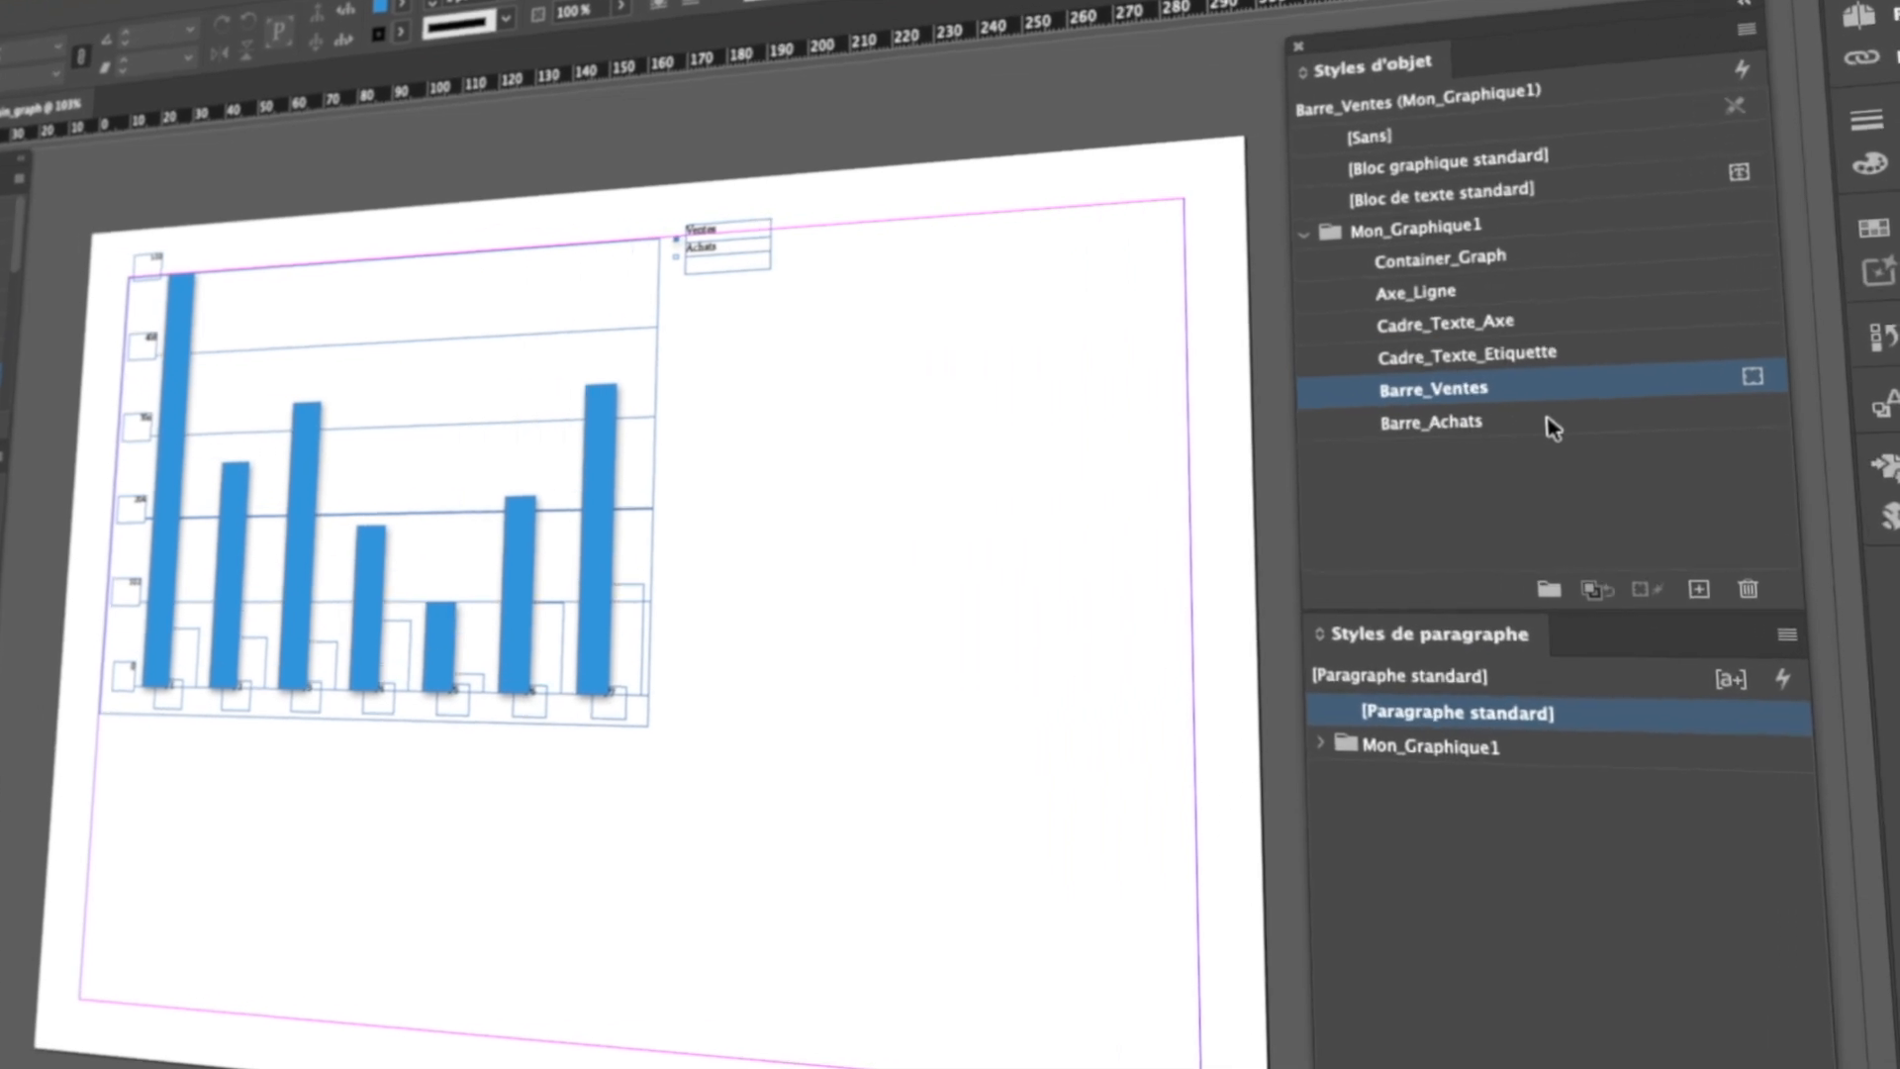
# Set the fill of the Barre_Achats object style to C=0 M=100 J=0 N=0.
pyautogui.doubleClick(1589, 464)
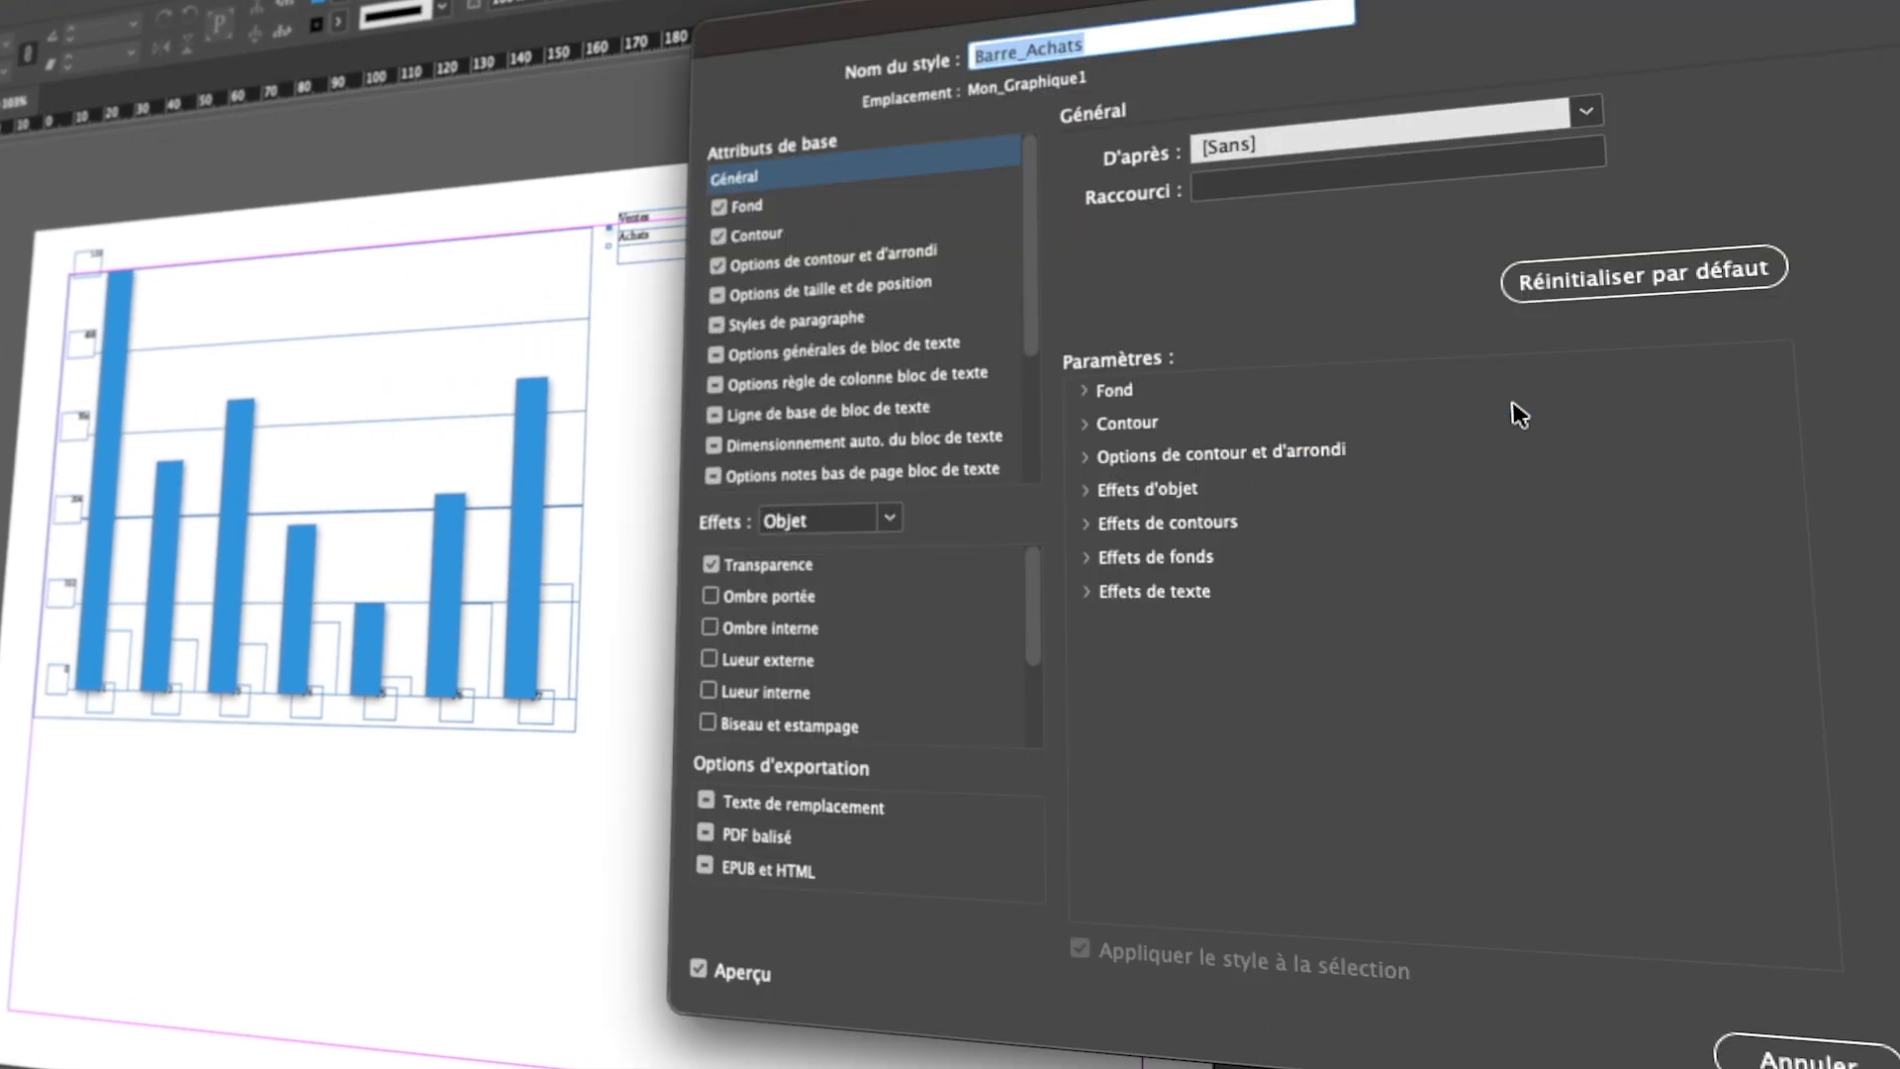
pyautogui.click(786, 205)
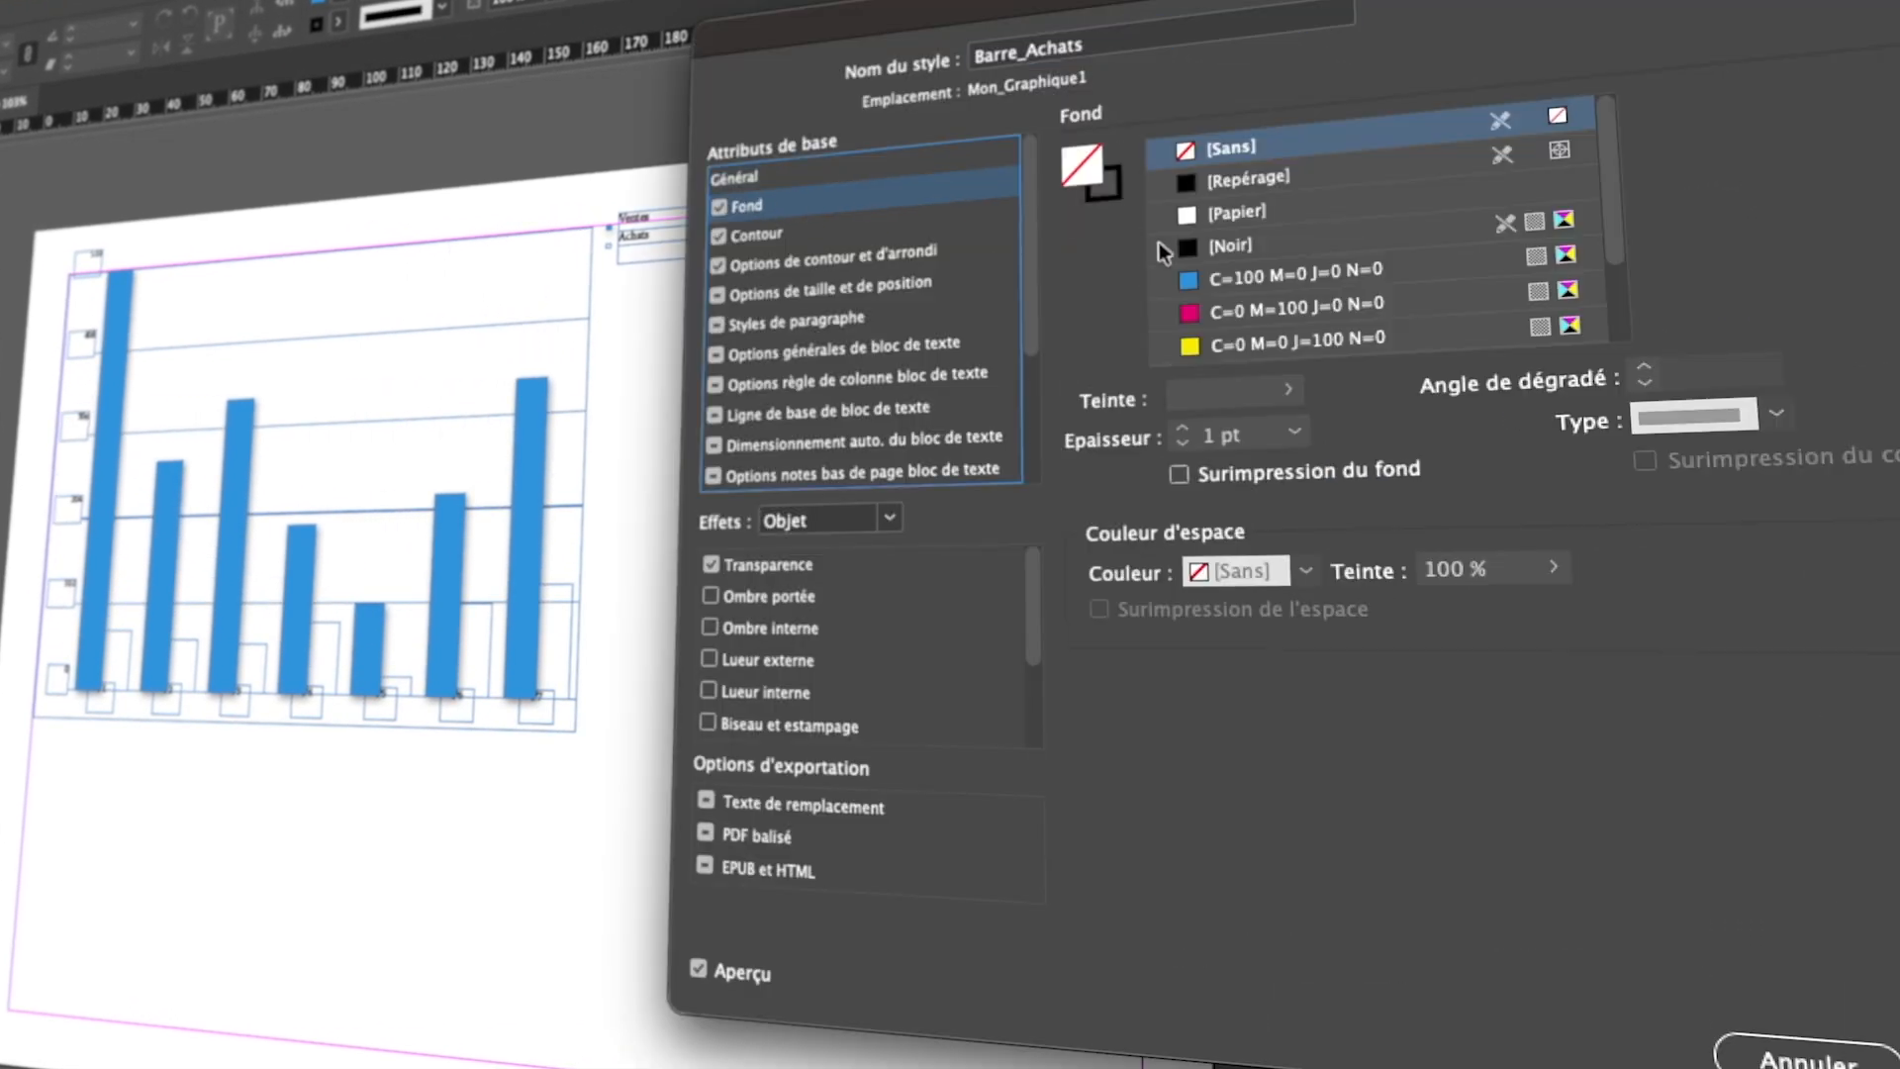
pyautogui.click(1227, 315)
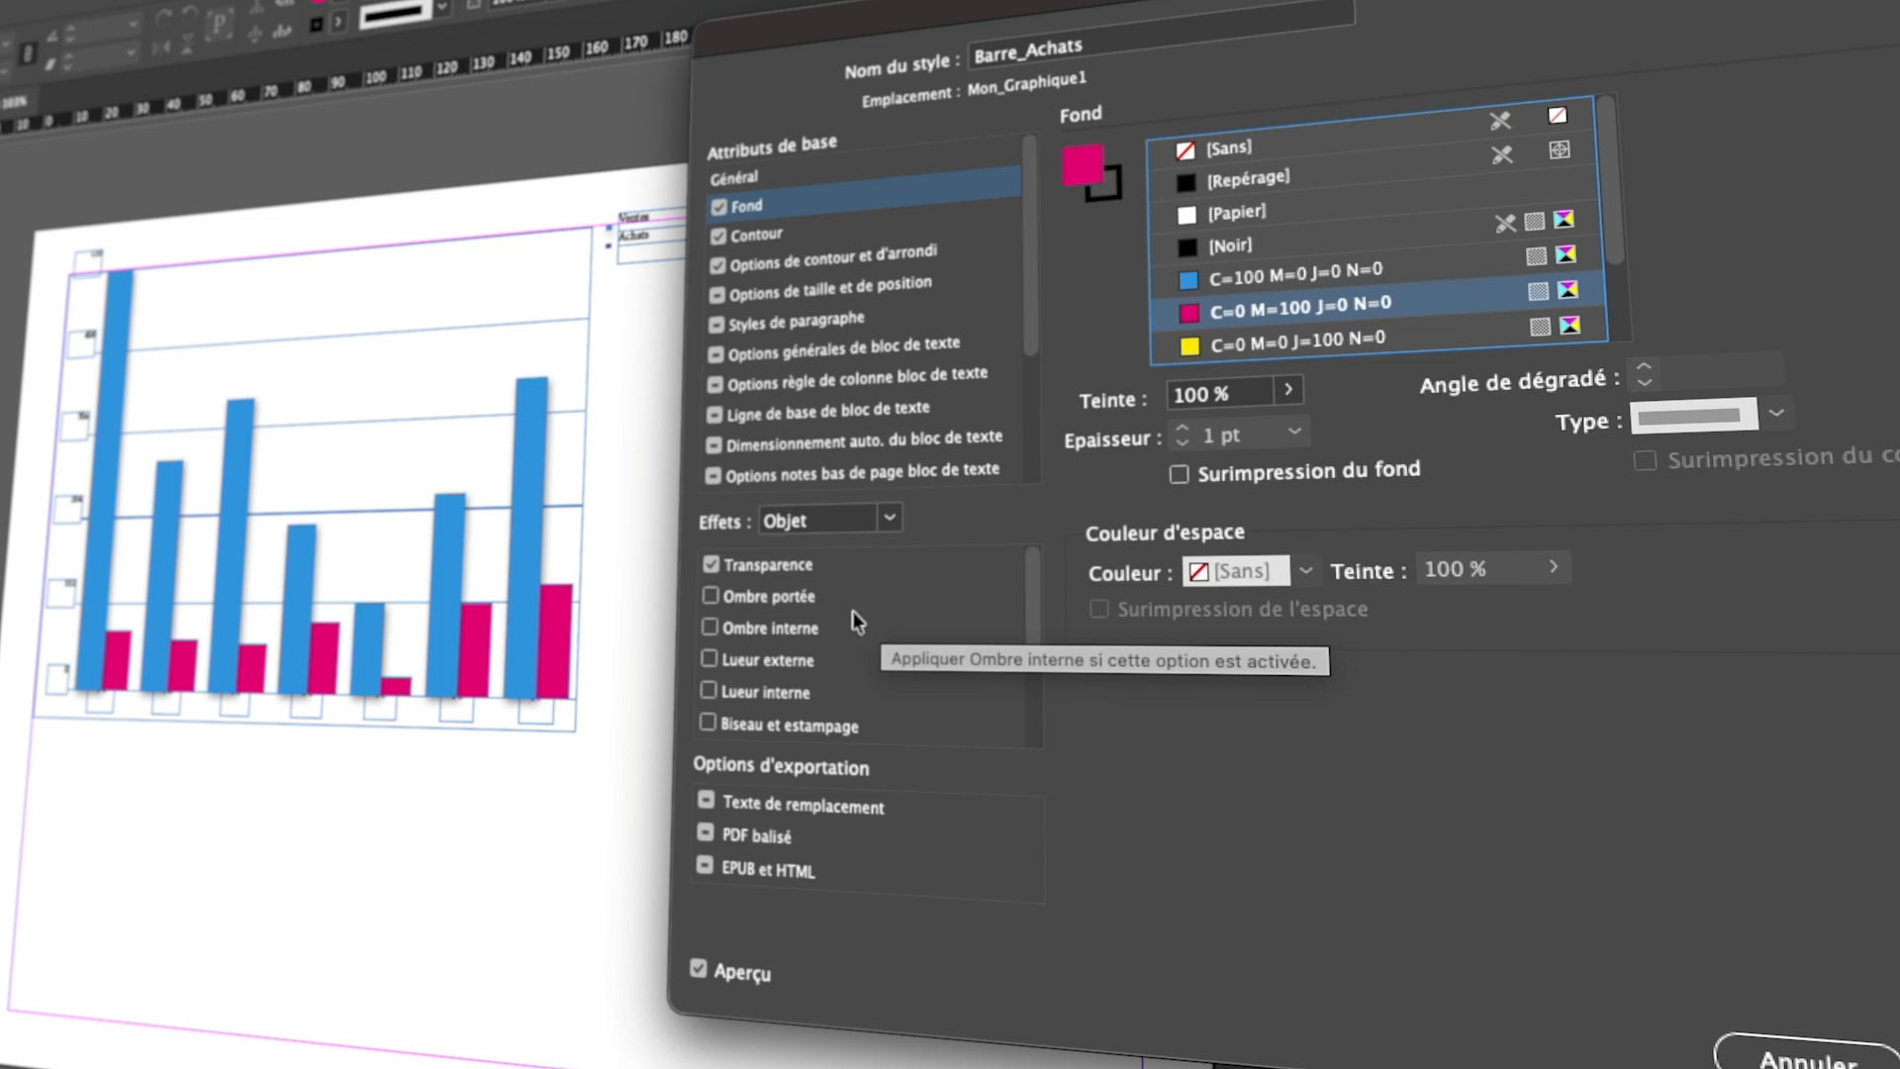
# Add a drop shadow to the Barre_Achats style with a 1 mm distance, global lighting and about 49% opacity.
pyautogui.click(771, 598)
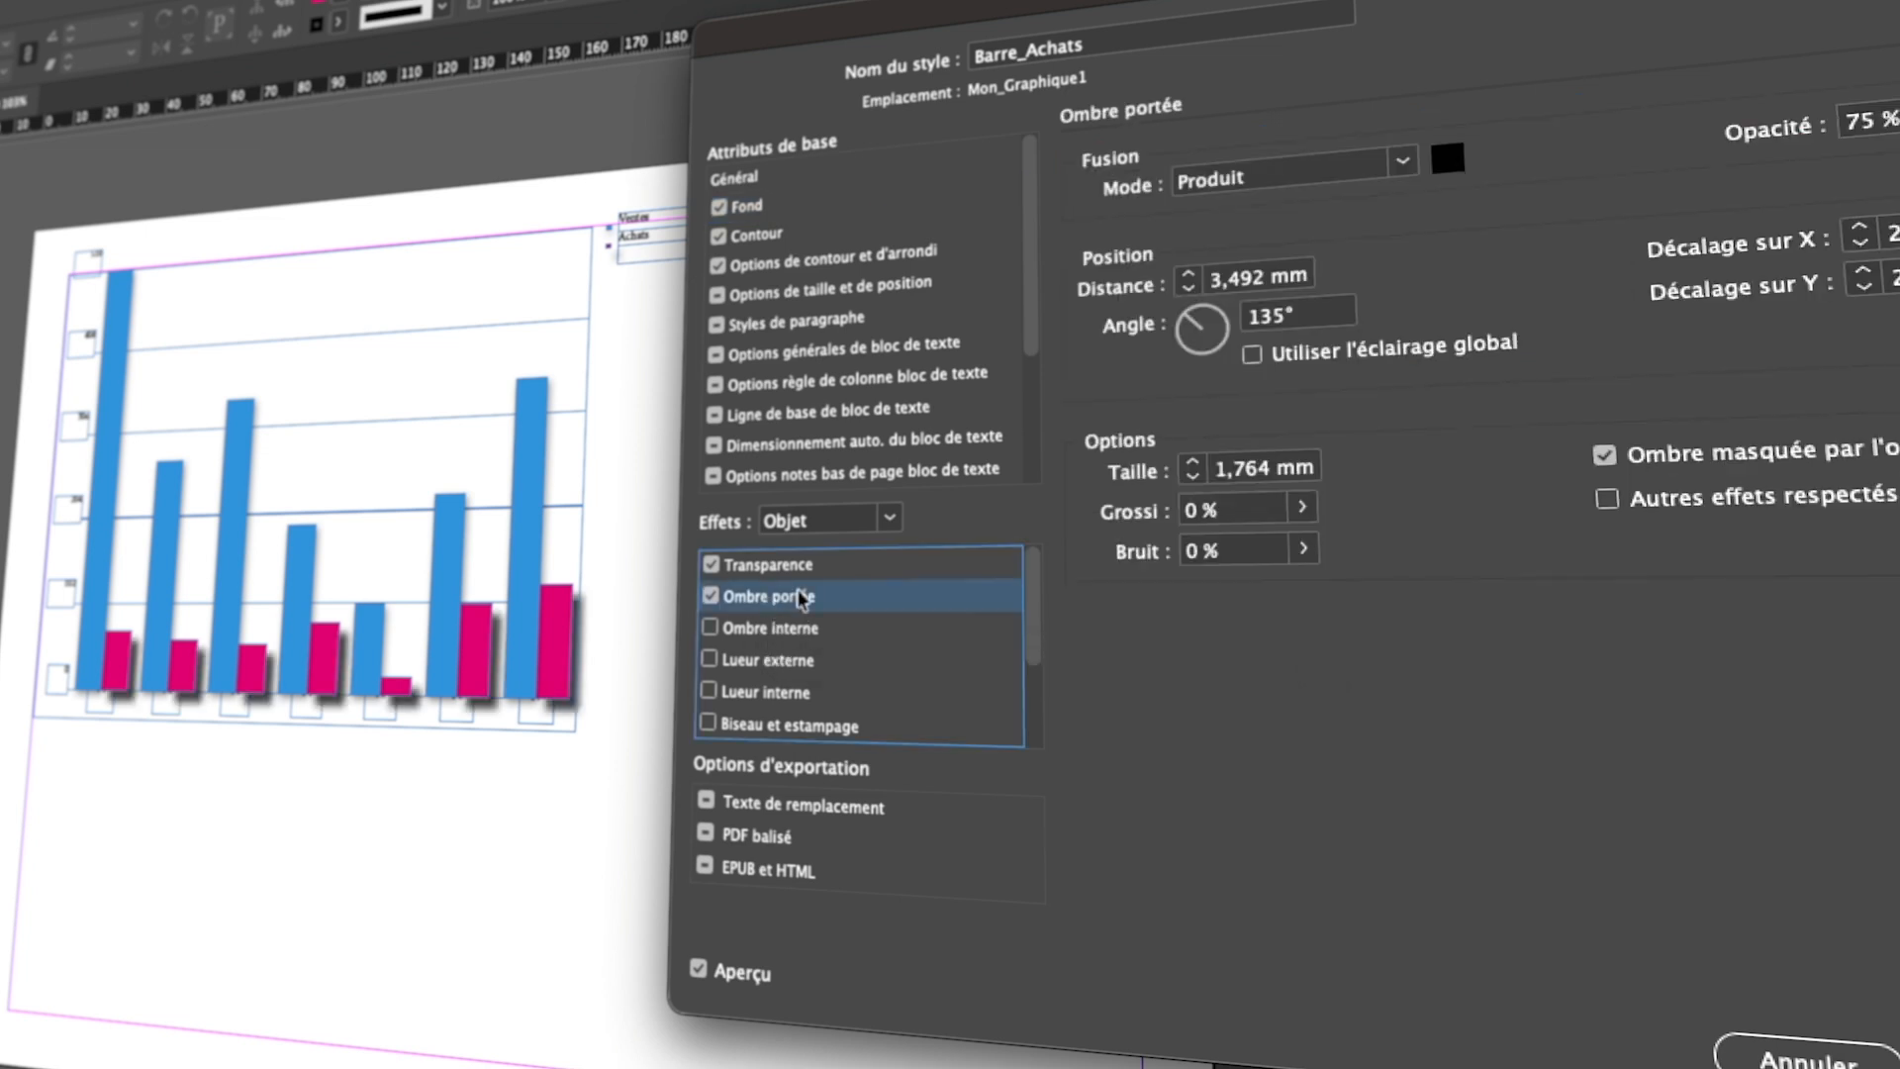
pyautogui.click(1261, 282)
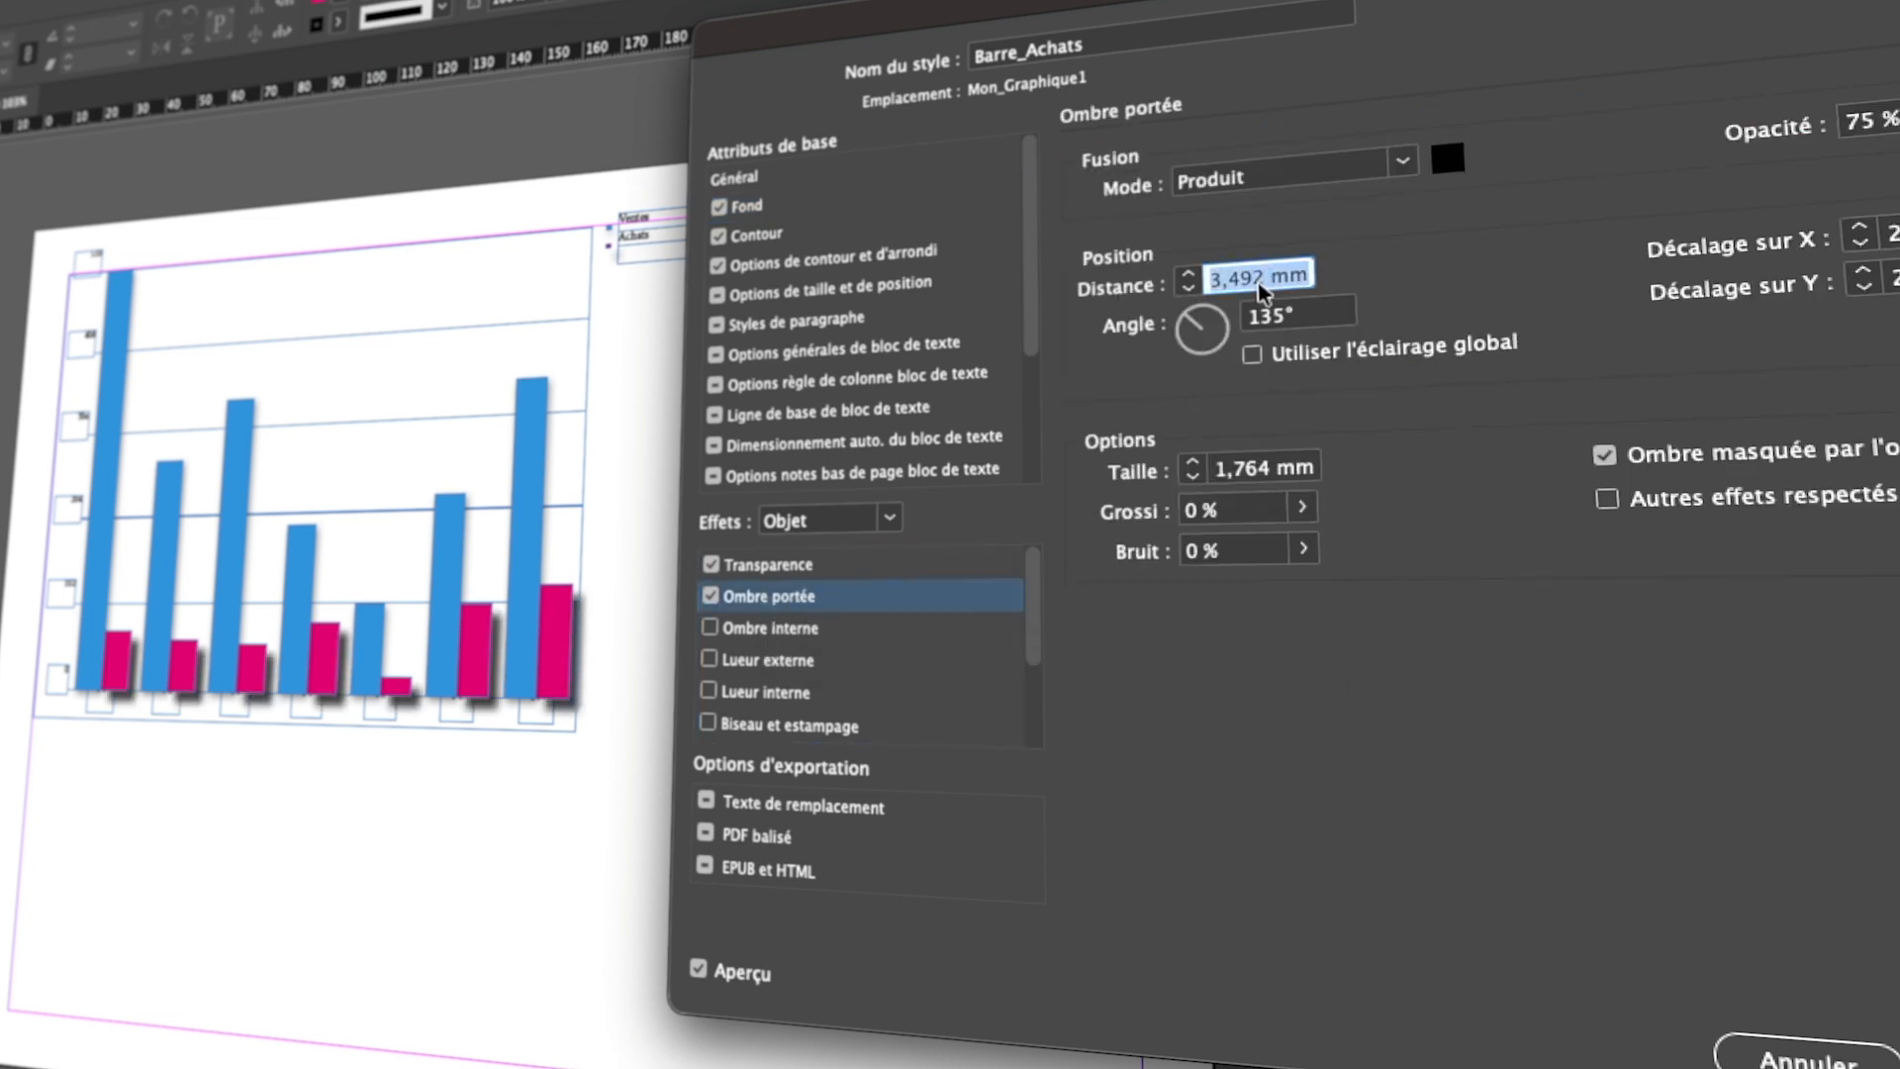
pyautogui.write('1')
pyautogui.press('Tab')
pyautogui.click(1254, 354)
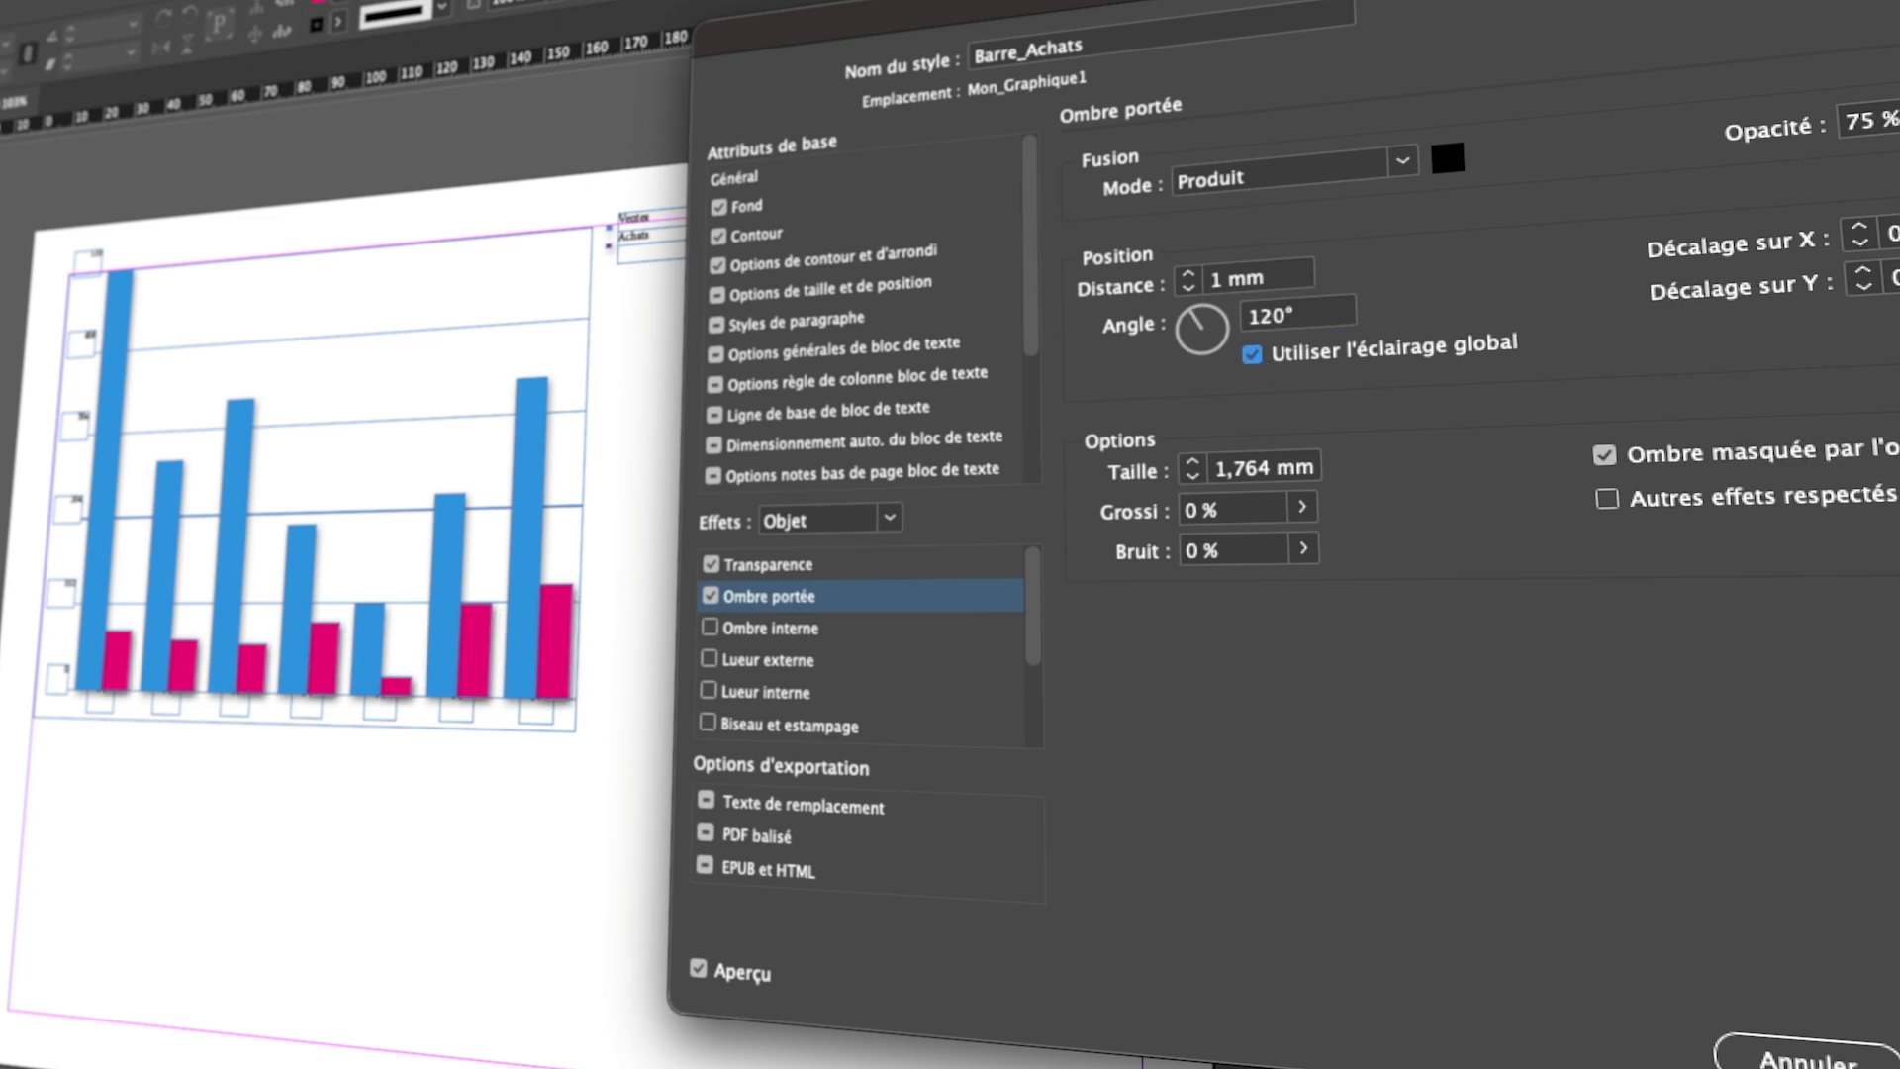
pyautogui.moveTo(1892, 123); pyautogui.dragTo(1890, 170)
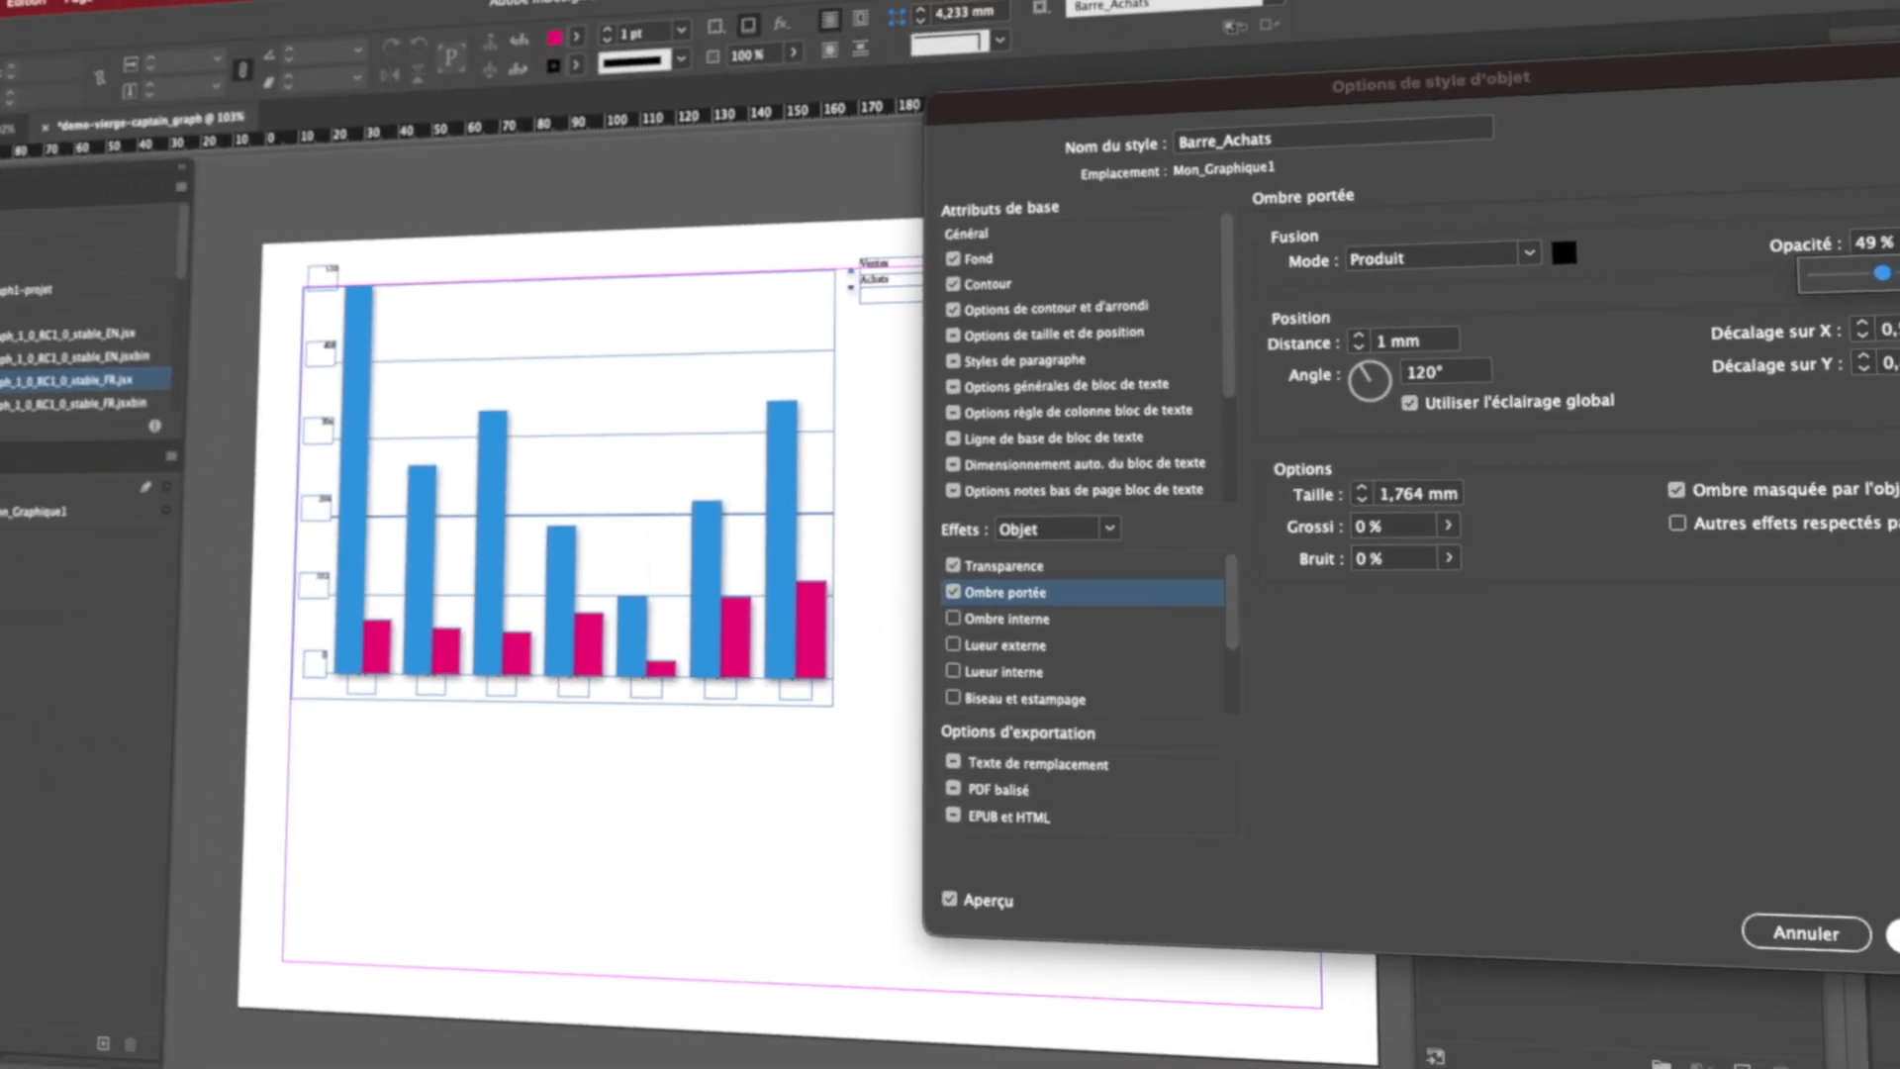
pyautogui.click(1853, 831)
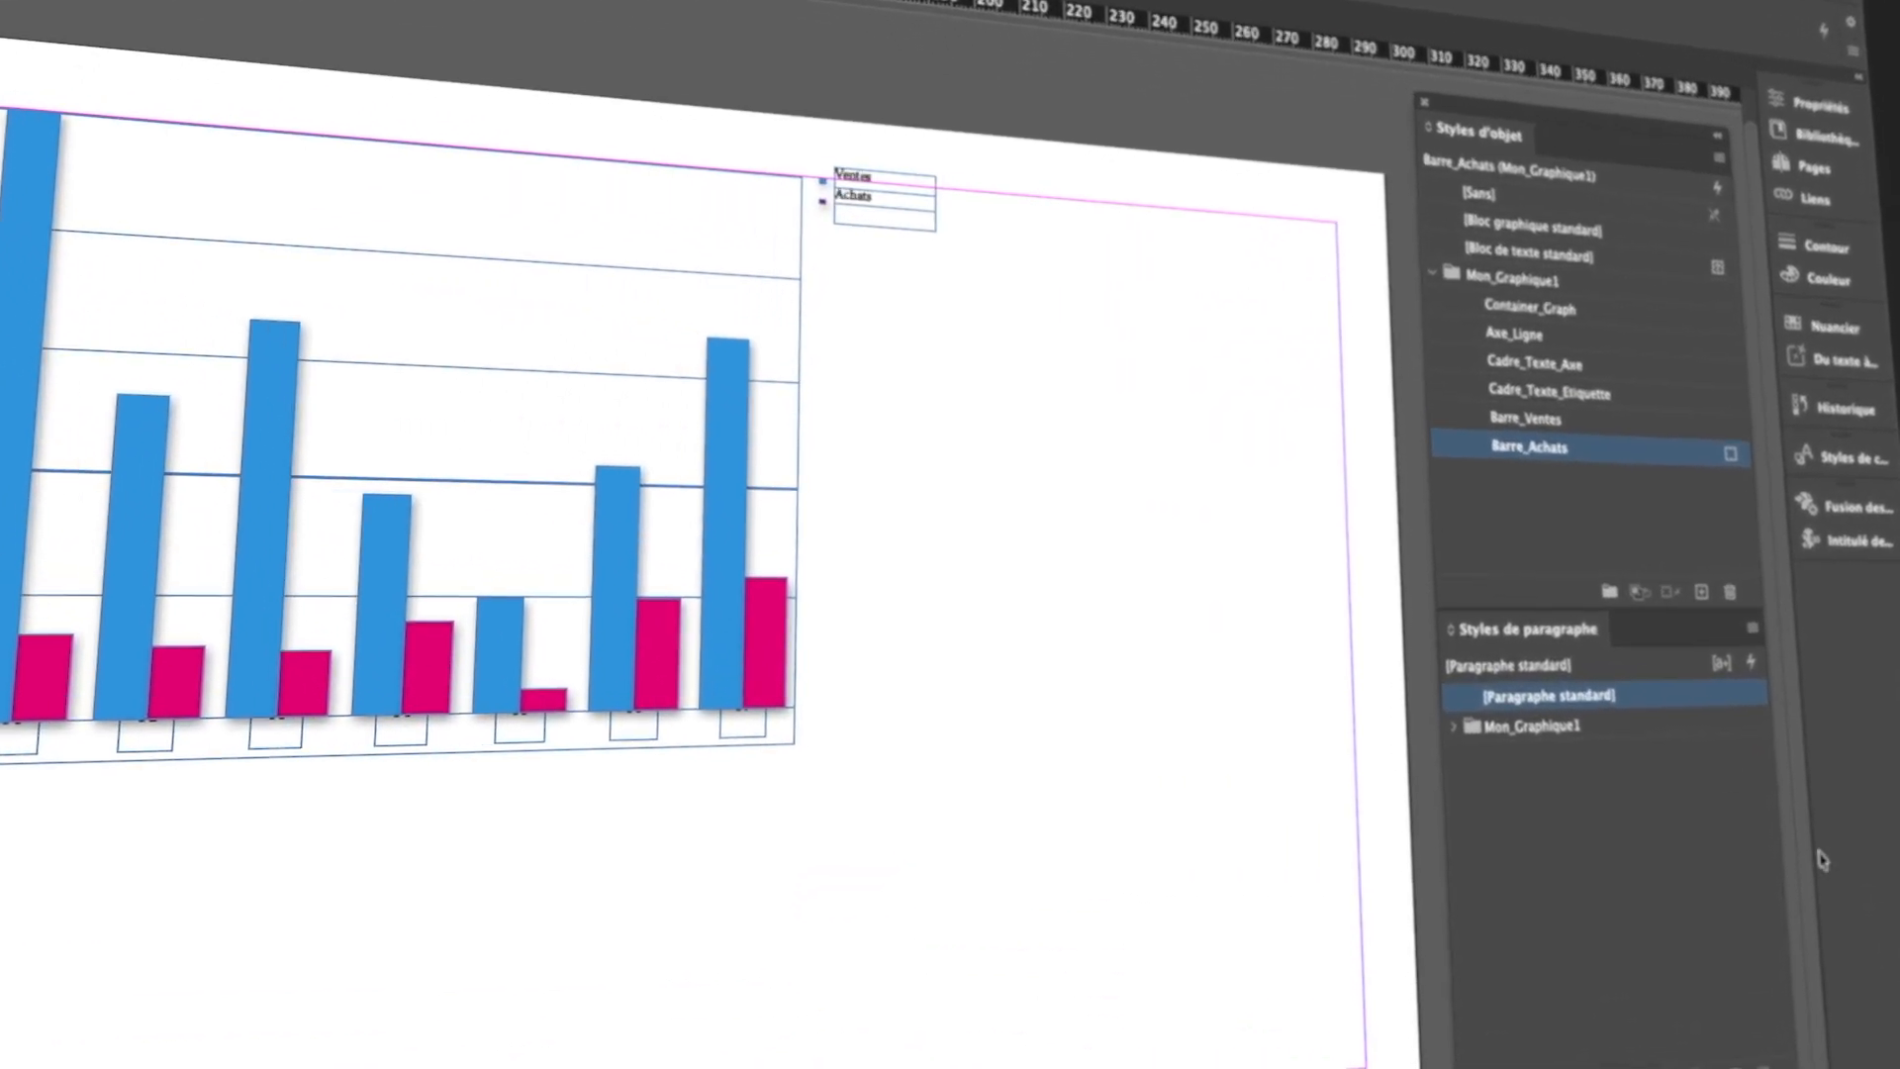
# Change the fill of the Barre_Ventes object style to C=75 M=5 J=100 N=0.
pyautogui.doubleClick(1550, 420)
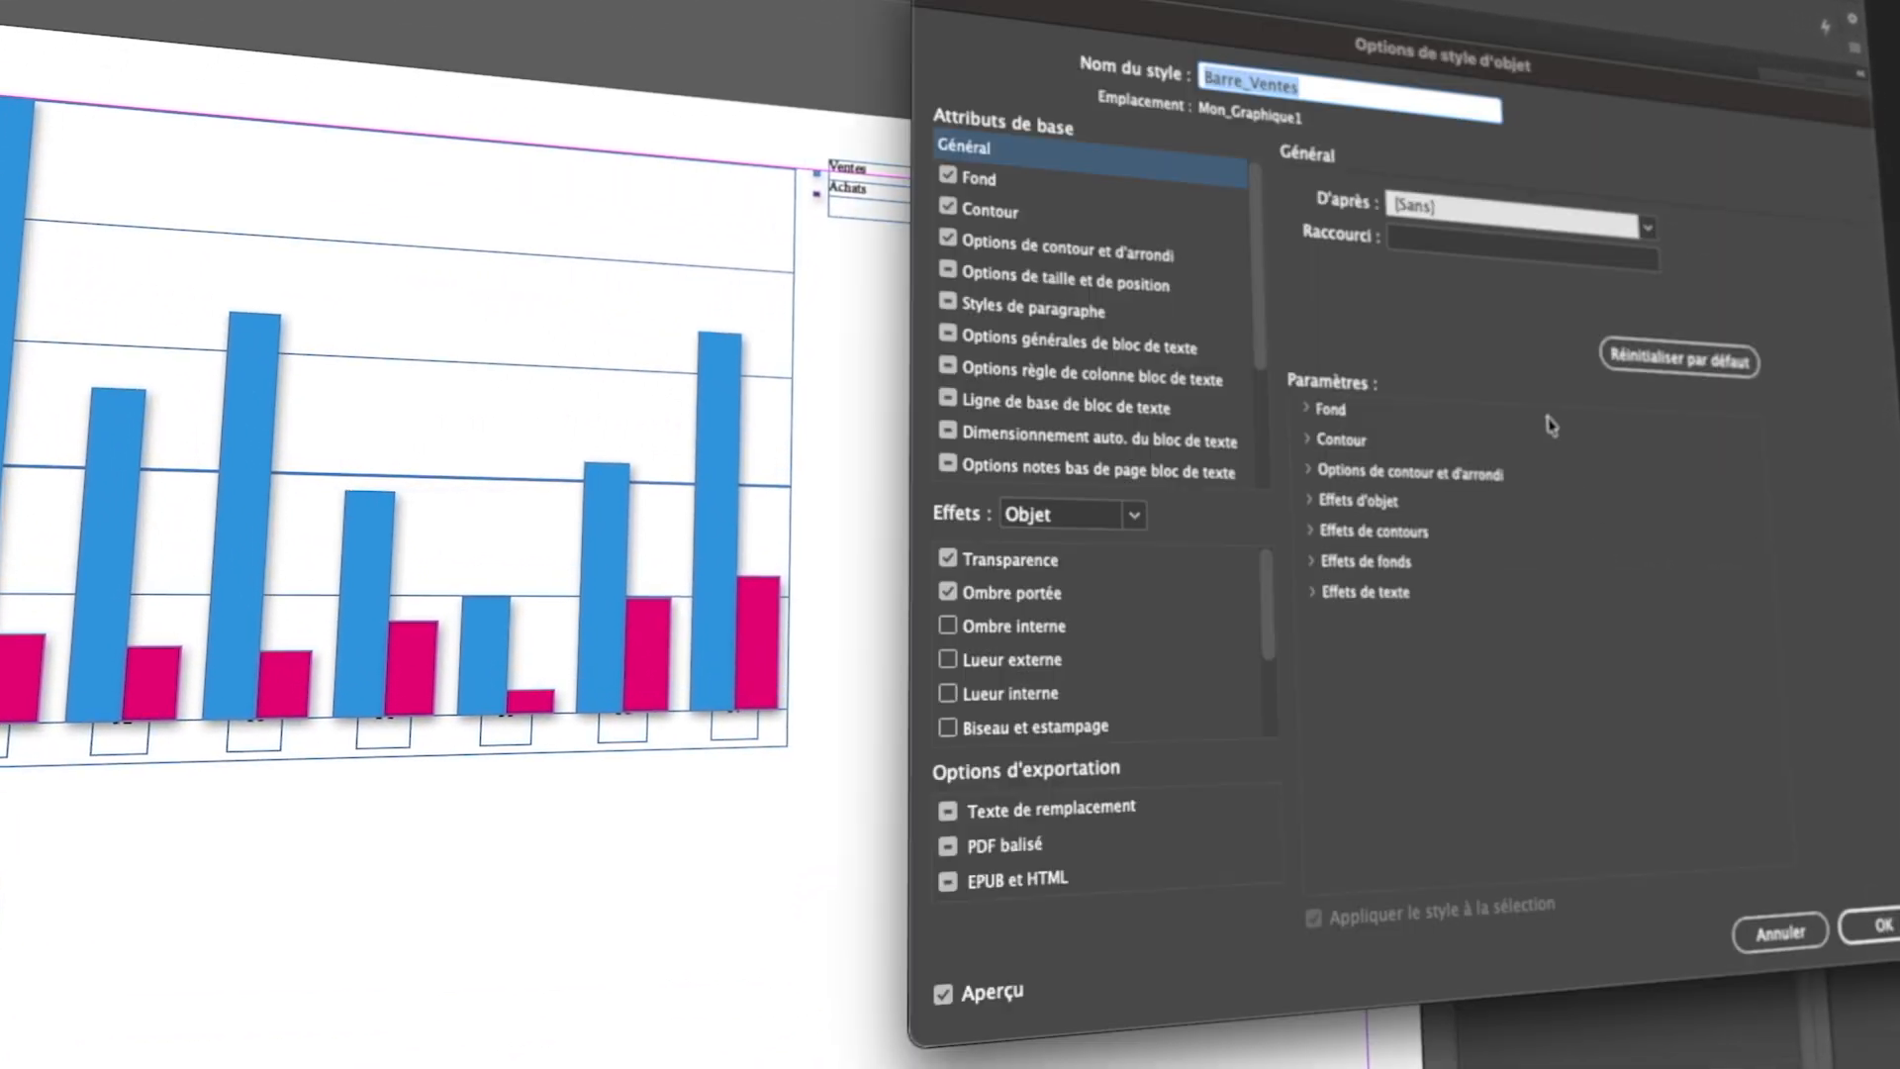
pyautogui.click(1051, 178)
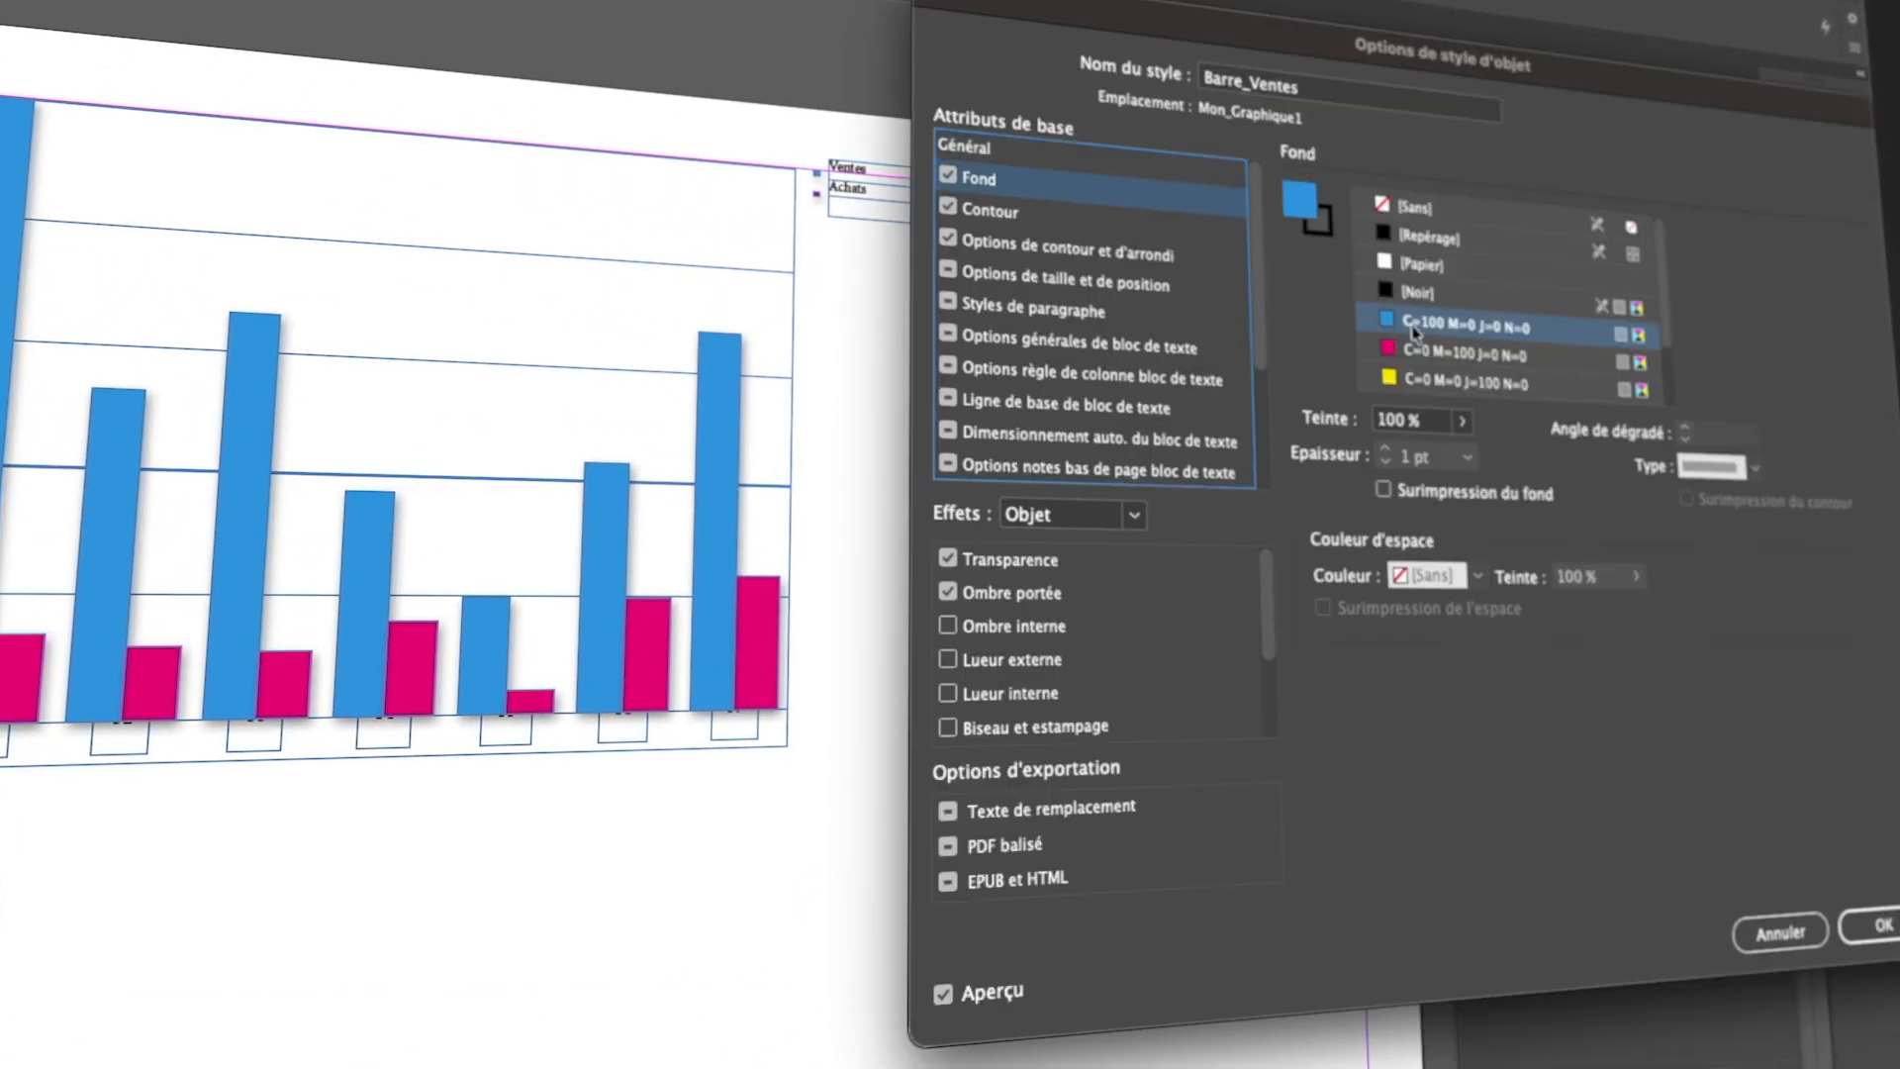
pyautogui.scroll(-3, 1673, 341)
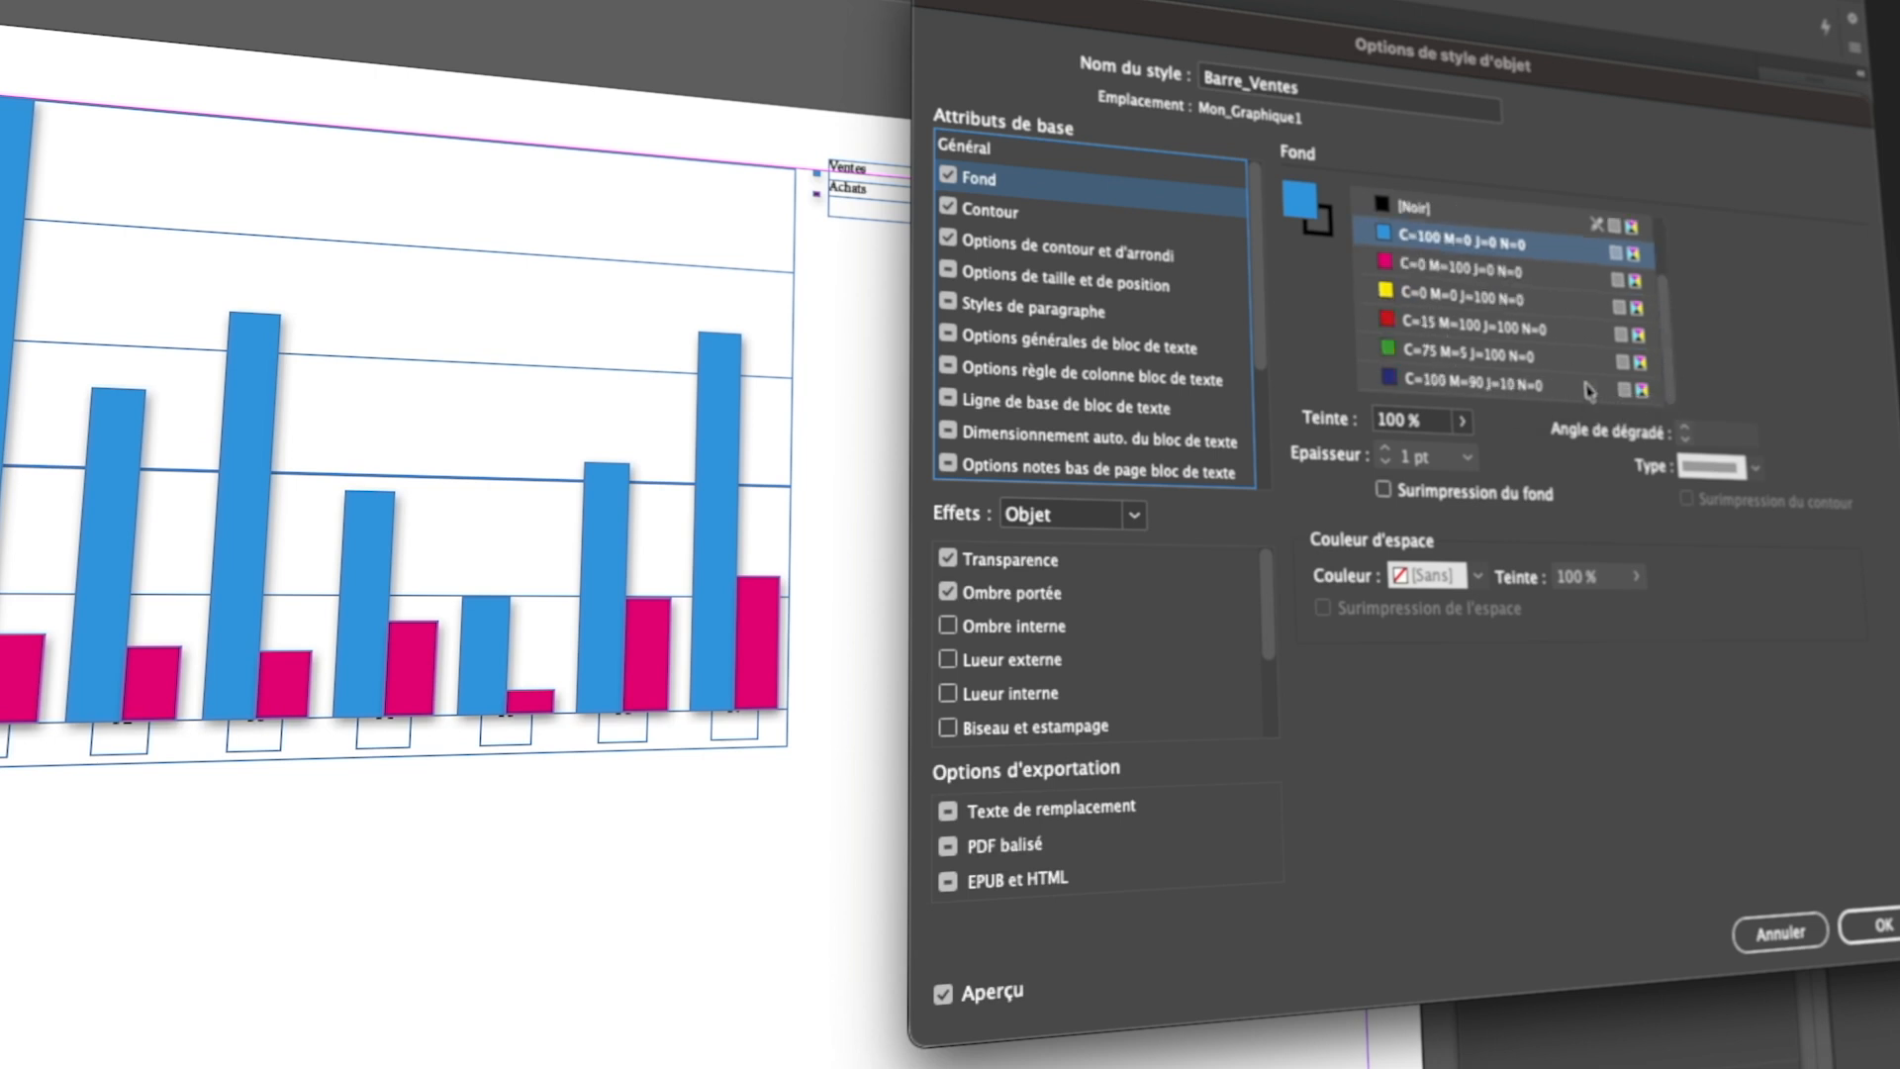
pyautogui.click(1473, 356)
pyautogui.press('Return')
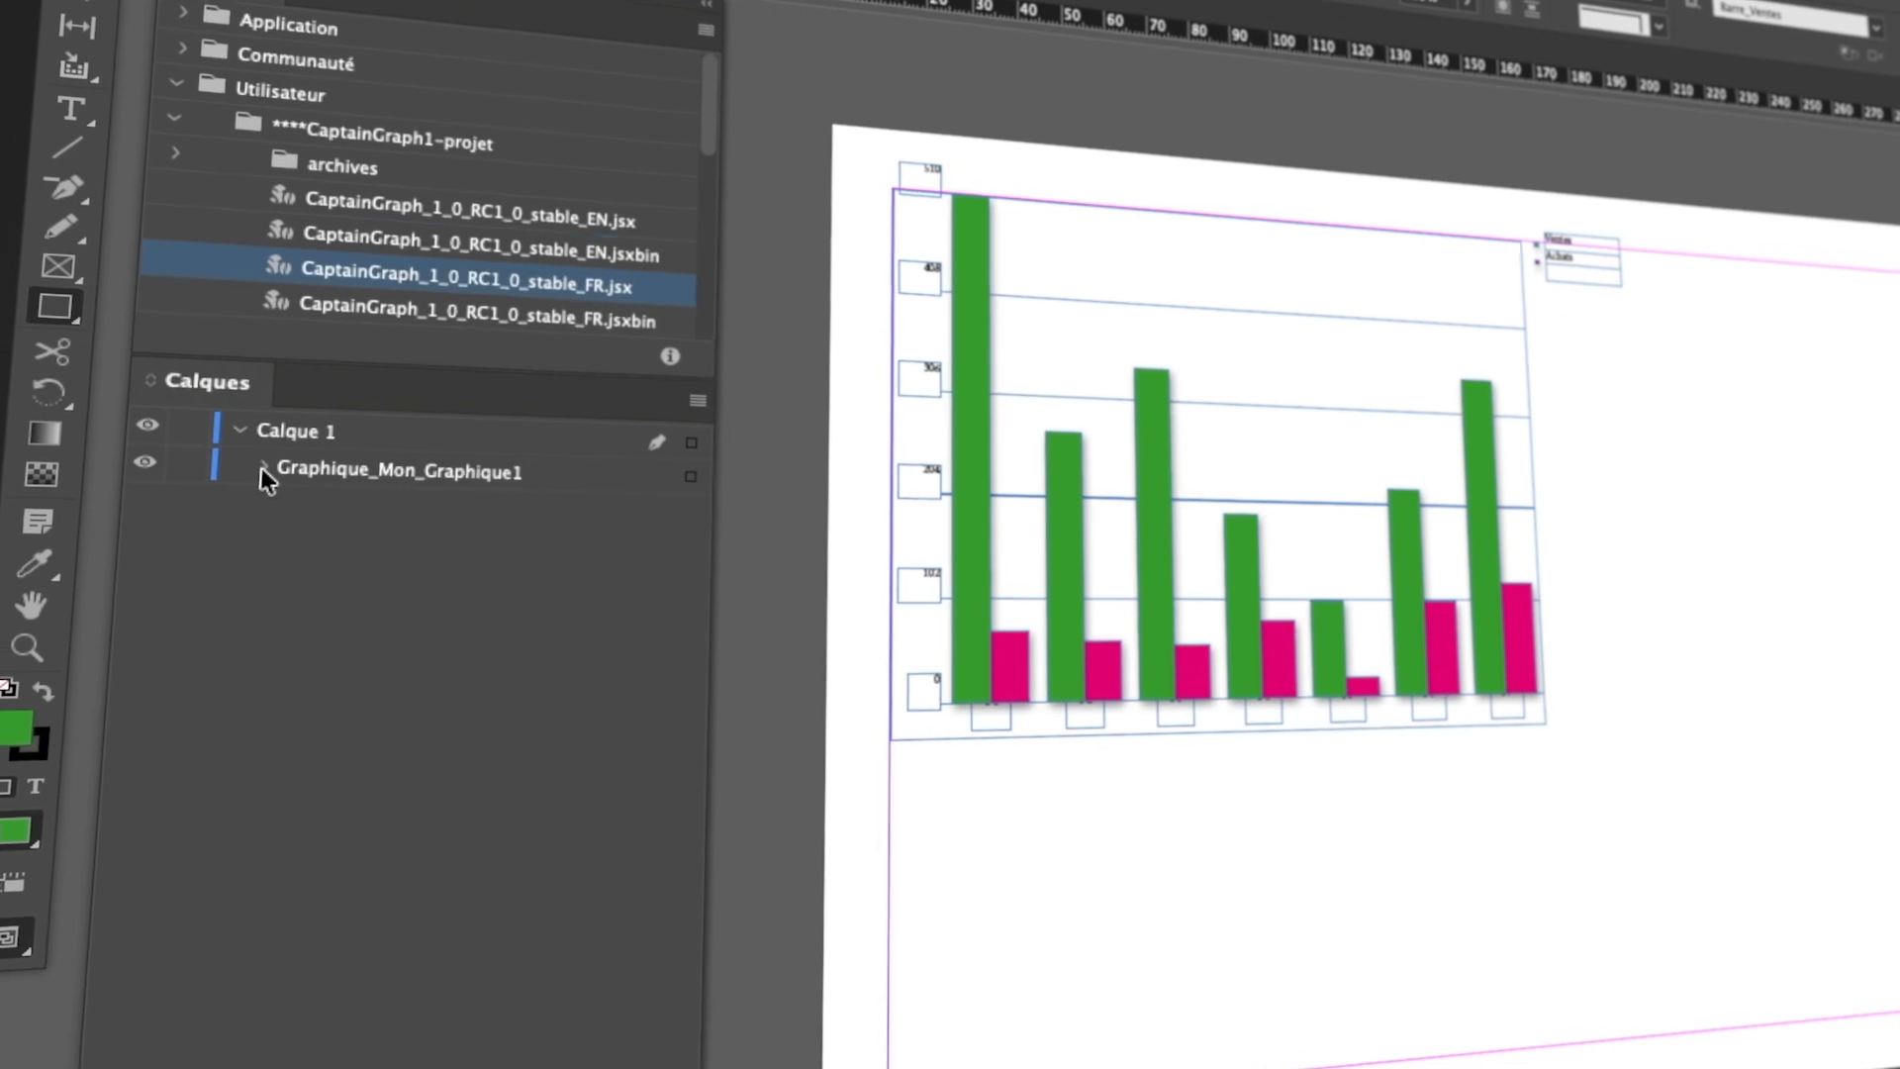
# Expand the Graphique_Mon_Graphique1 layer group and give the Container_Graph object style a cyan fill at 57% opacity.
pyautogui.click(264, 467)
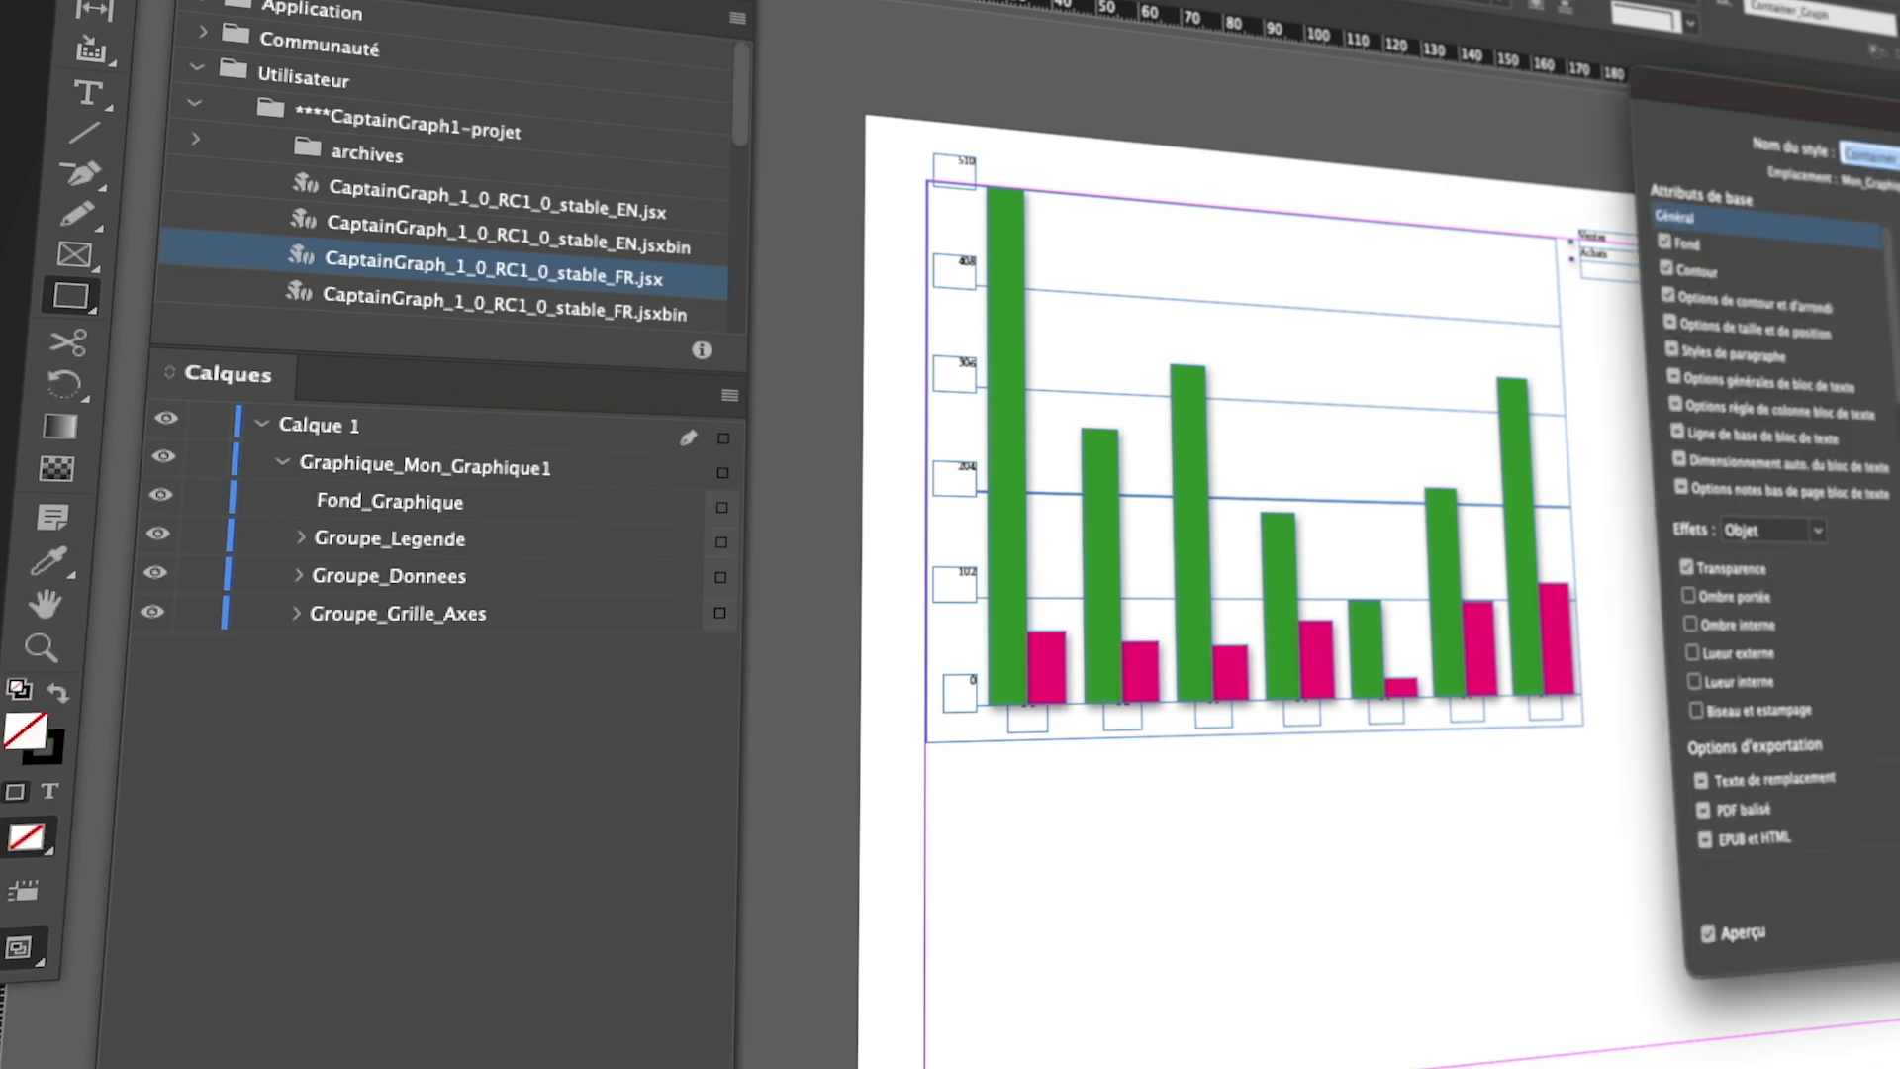
pyautogui.click(1692, 243)
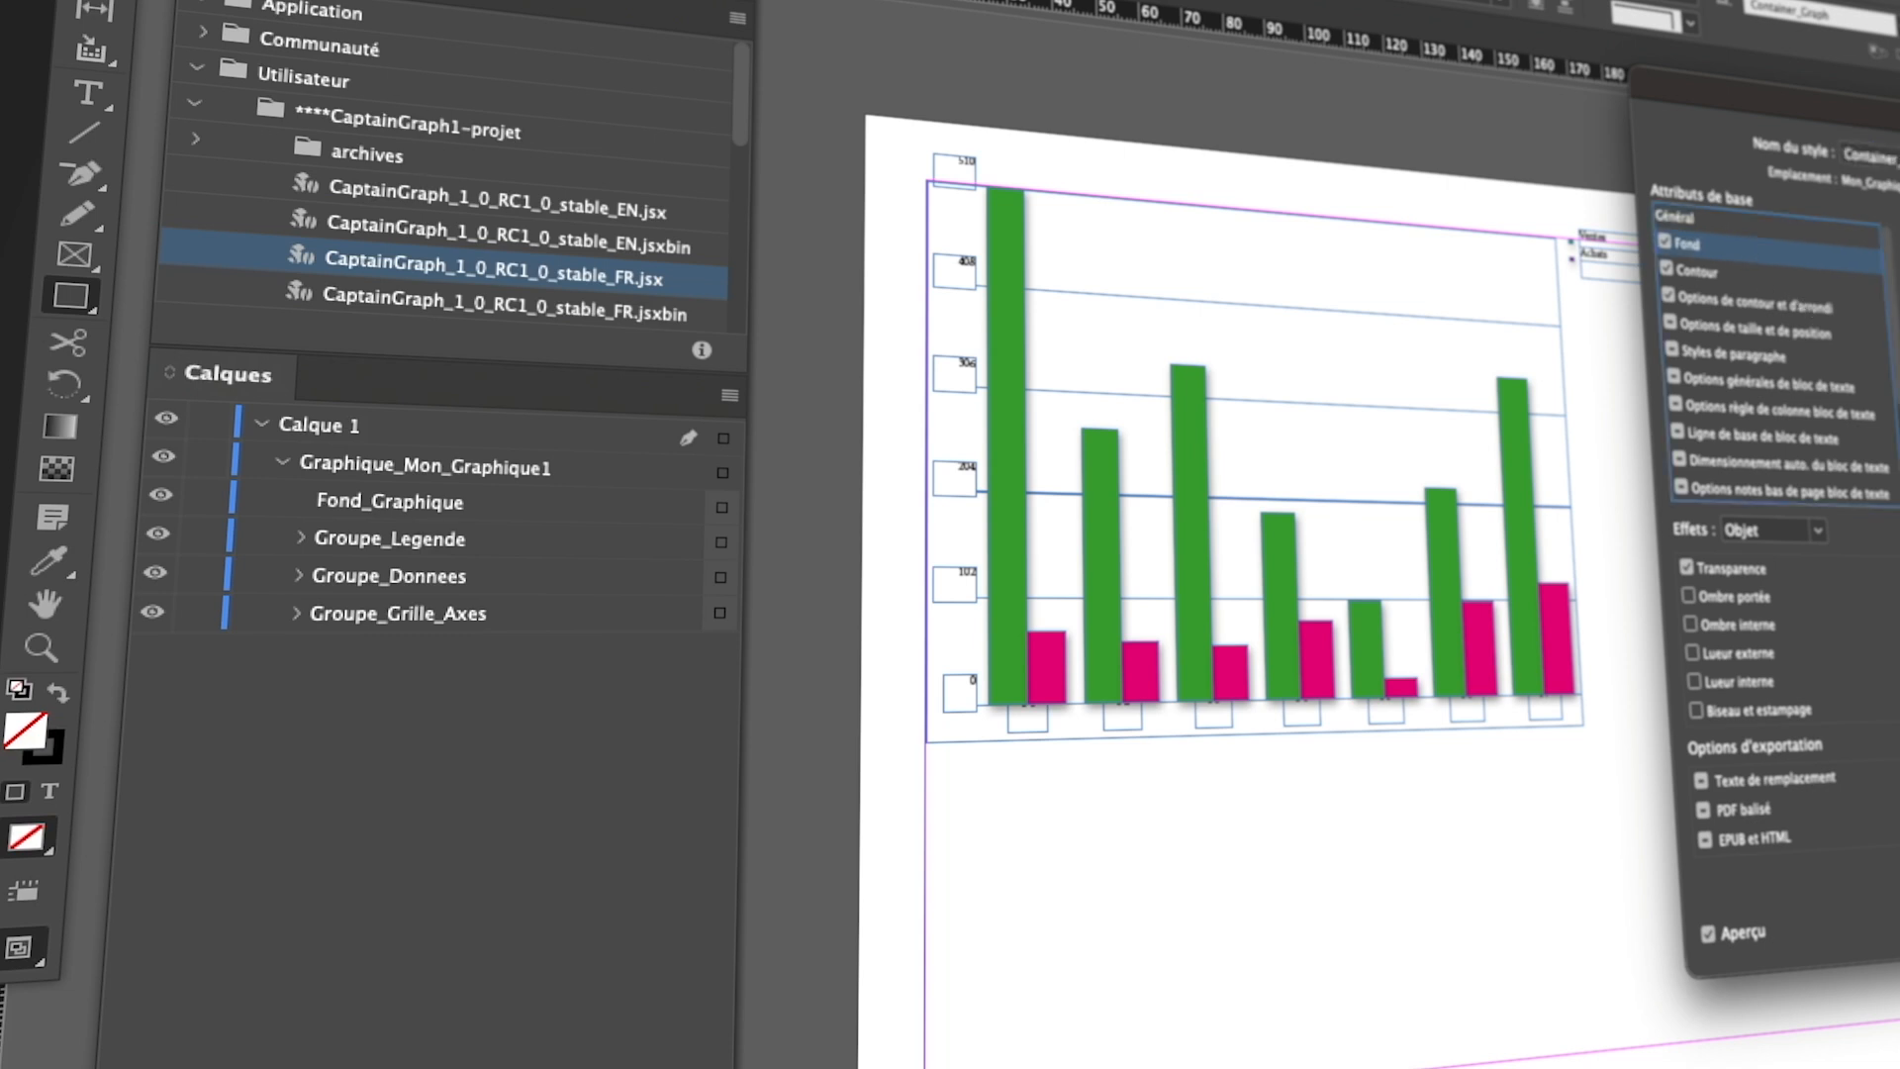
pyautogui.click(1768, 571)
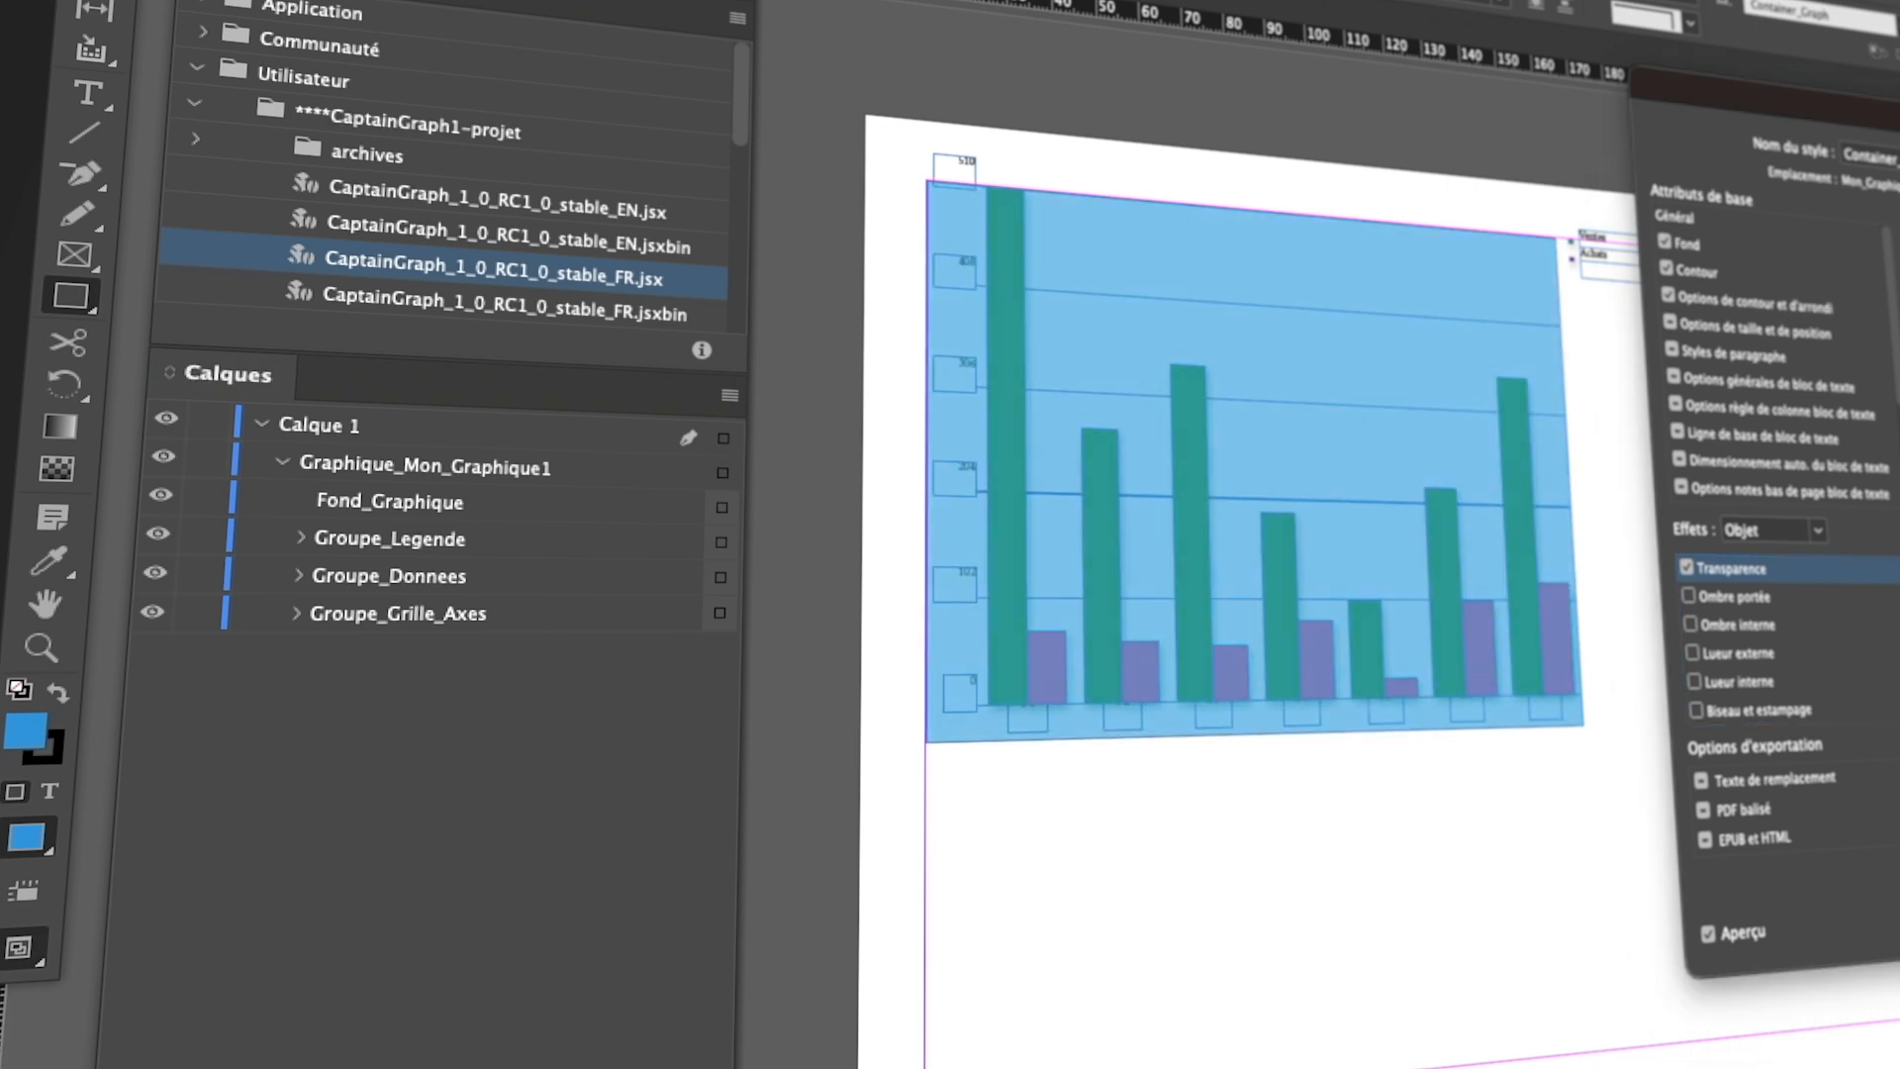
pyautogui.press('Return')
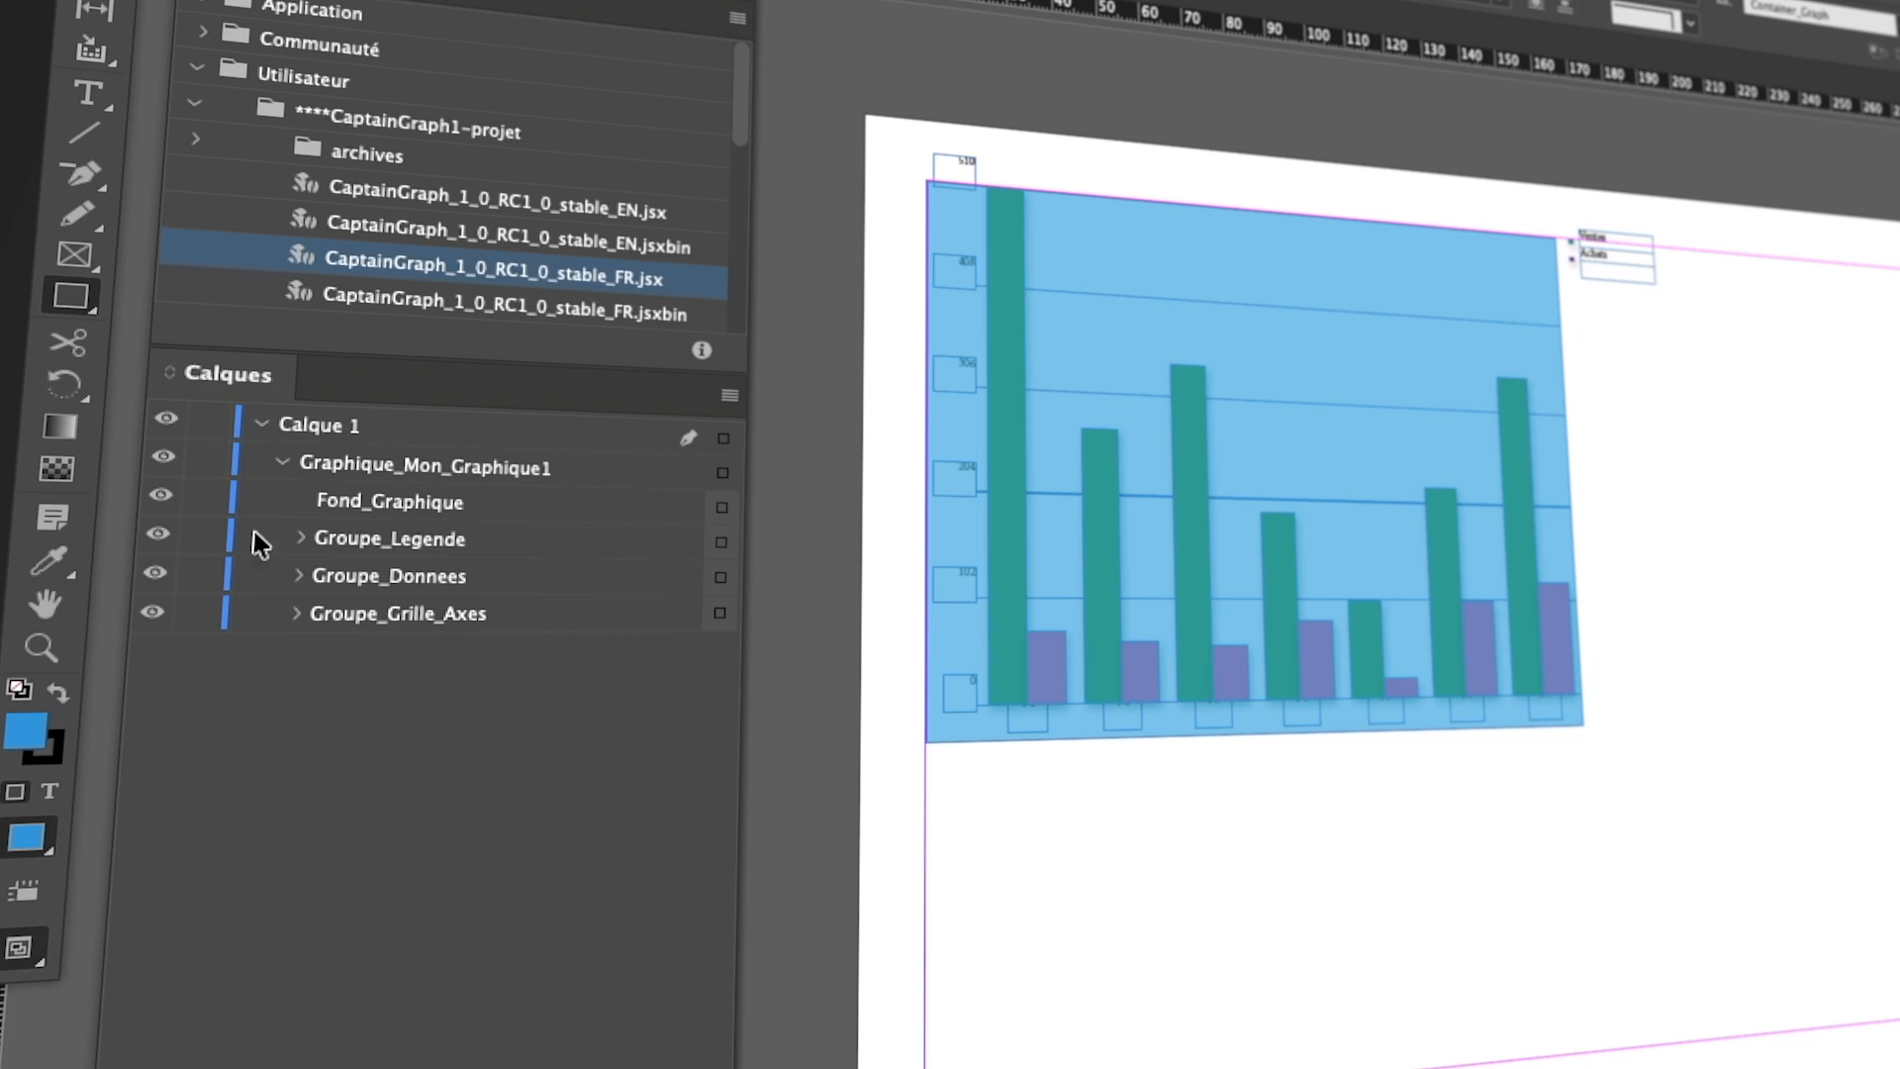
# Check the Fond_Graphique background by hiding and showing it, and move it below Groupe_Grille_Axes in the layer order.
pyautogui.click(416, 503)
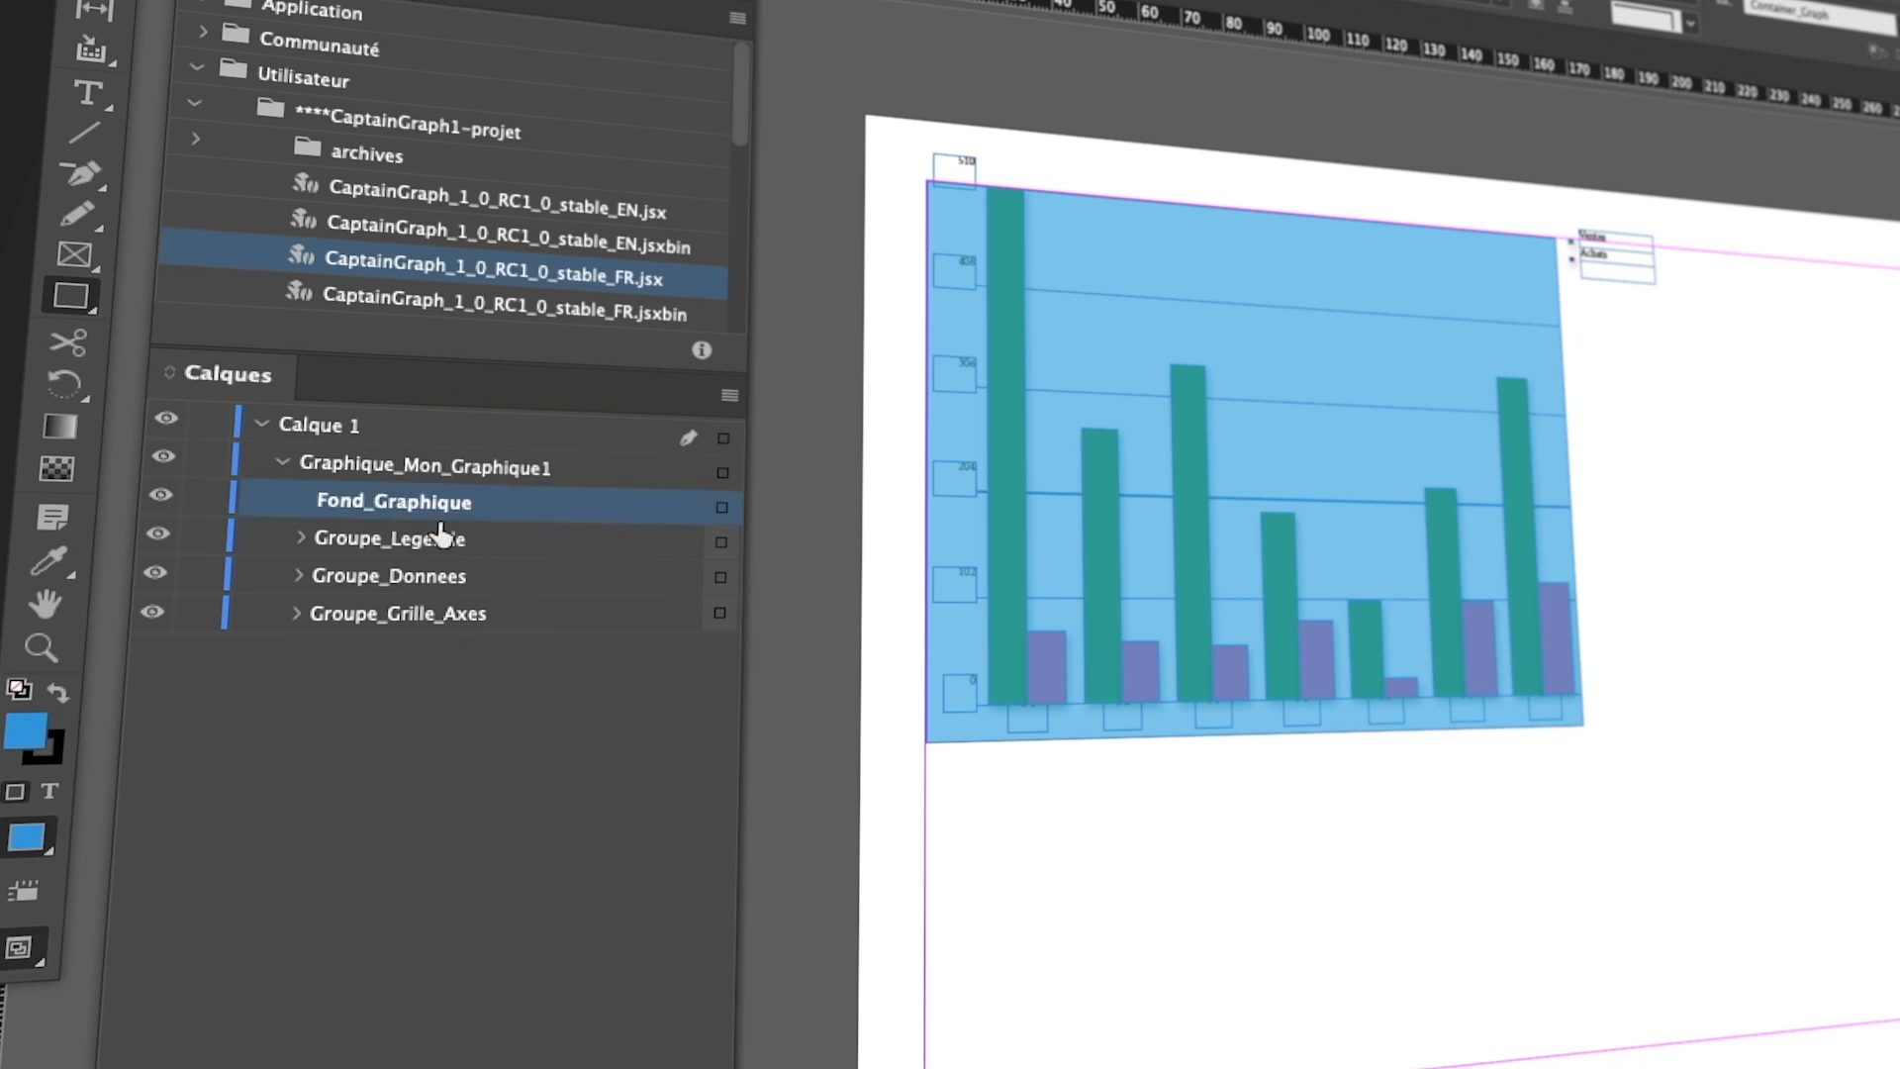
pyautogui.click(161, 500)
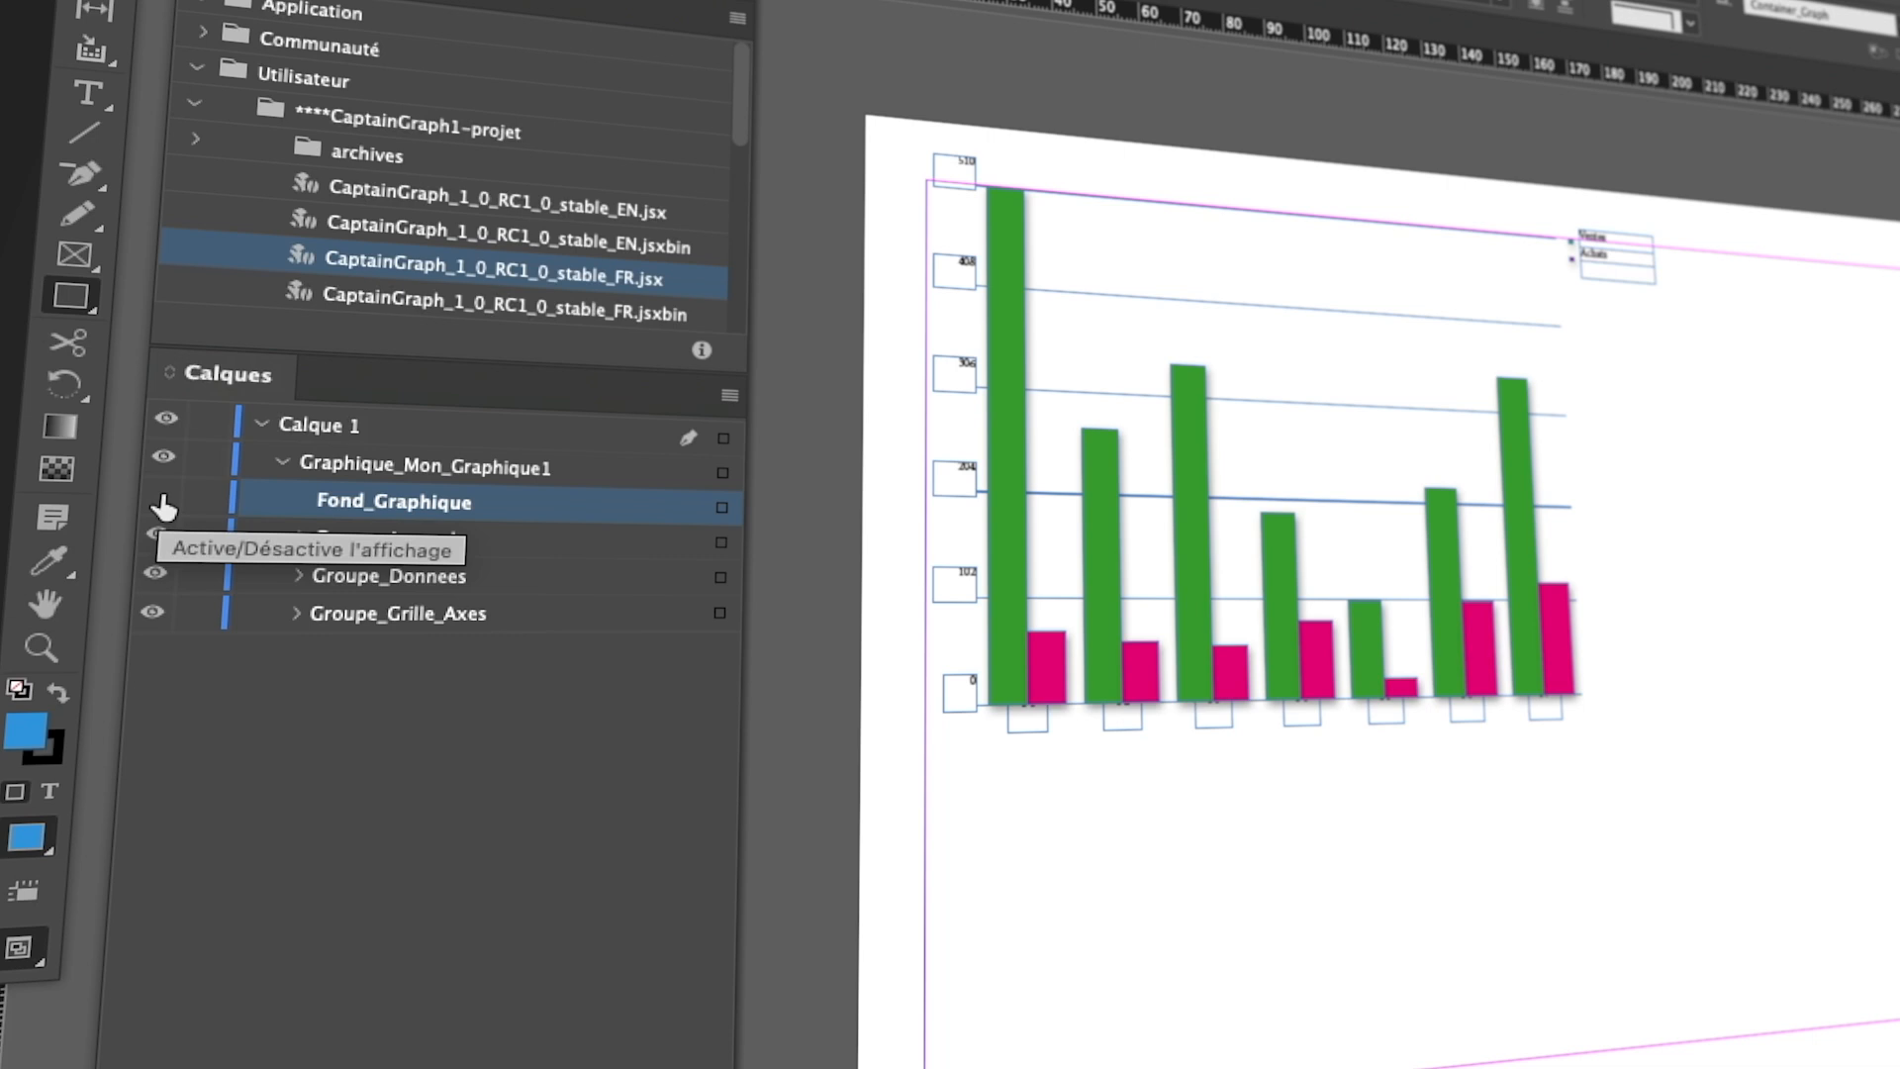
pyautogui.click(162, 501)
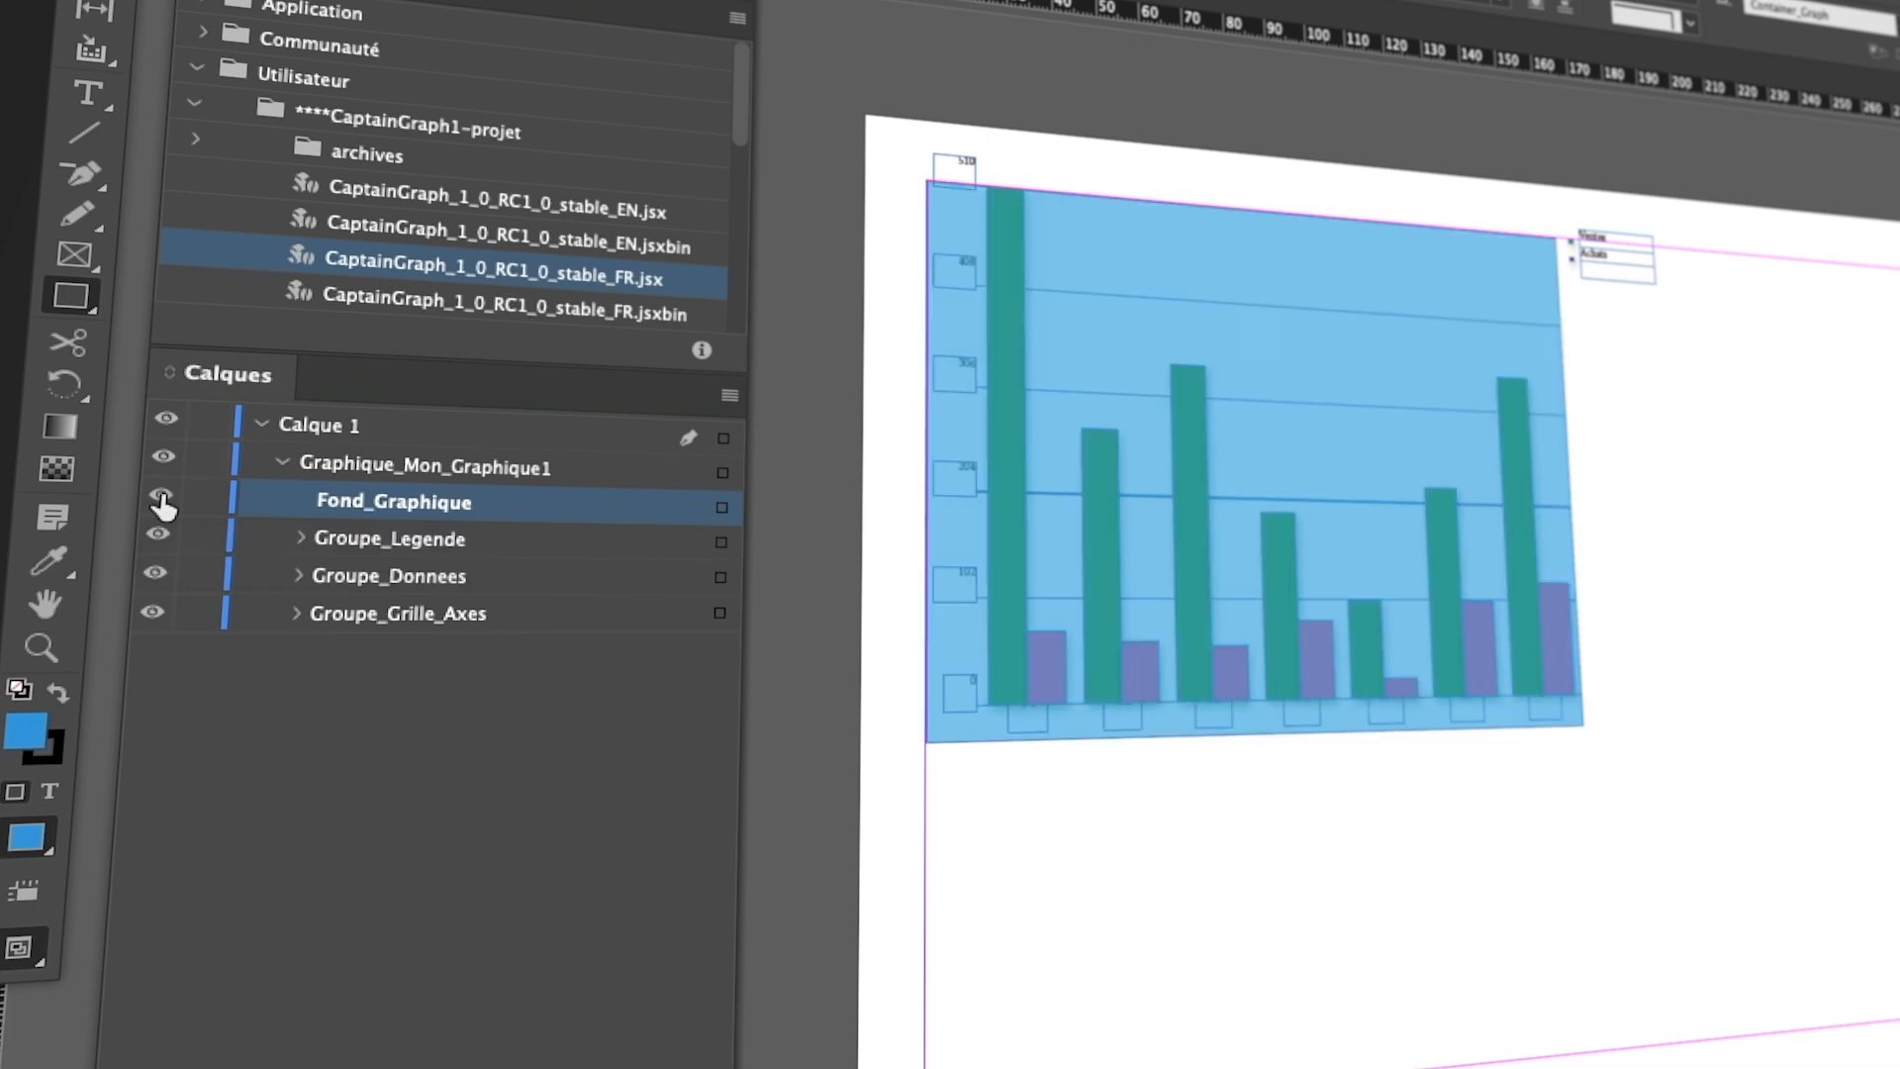
pyautogui.moveTo(330, 503); pyautogui.dragTo(345, 638)
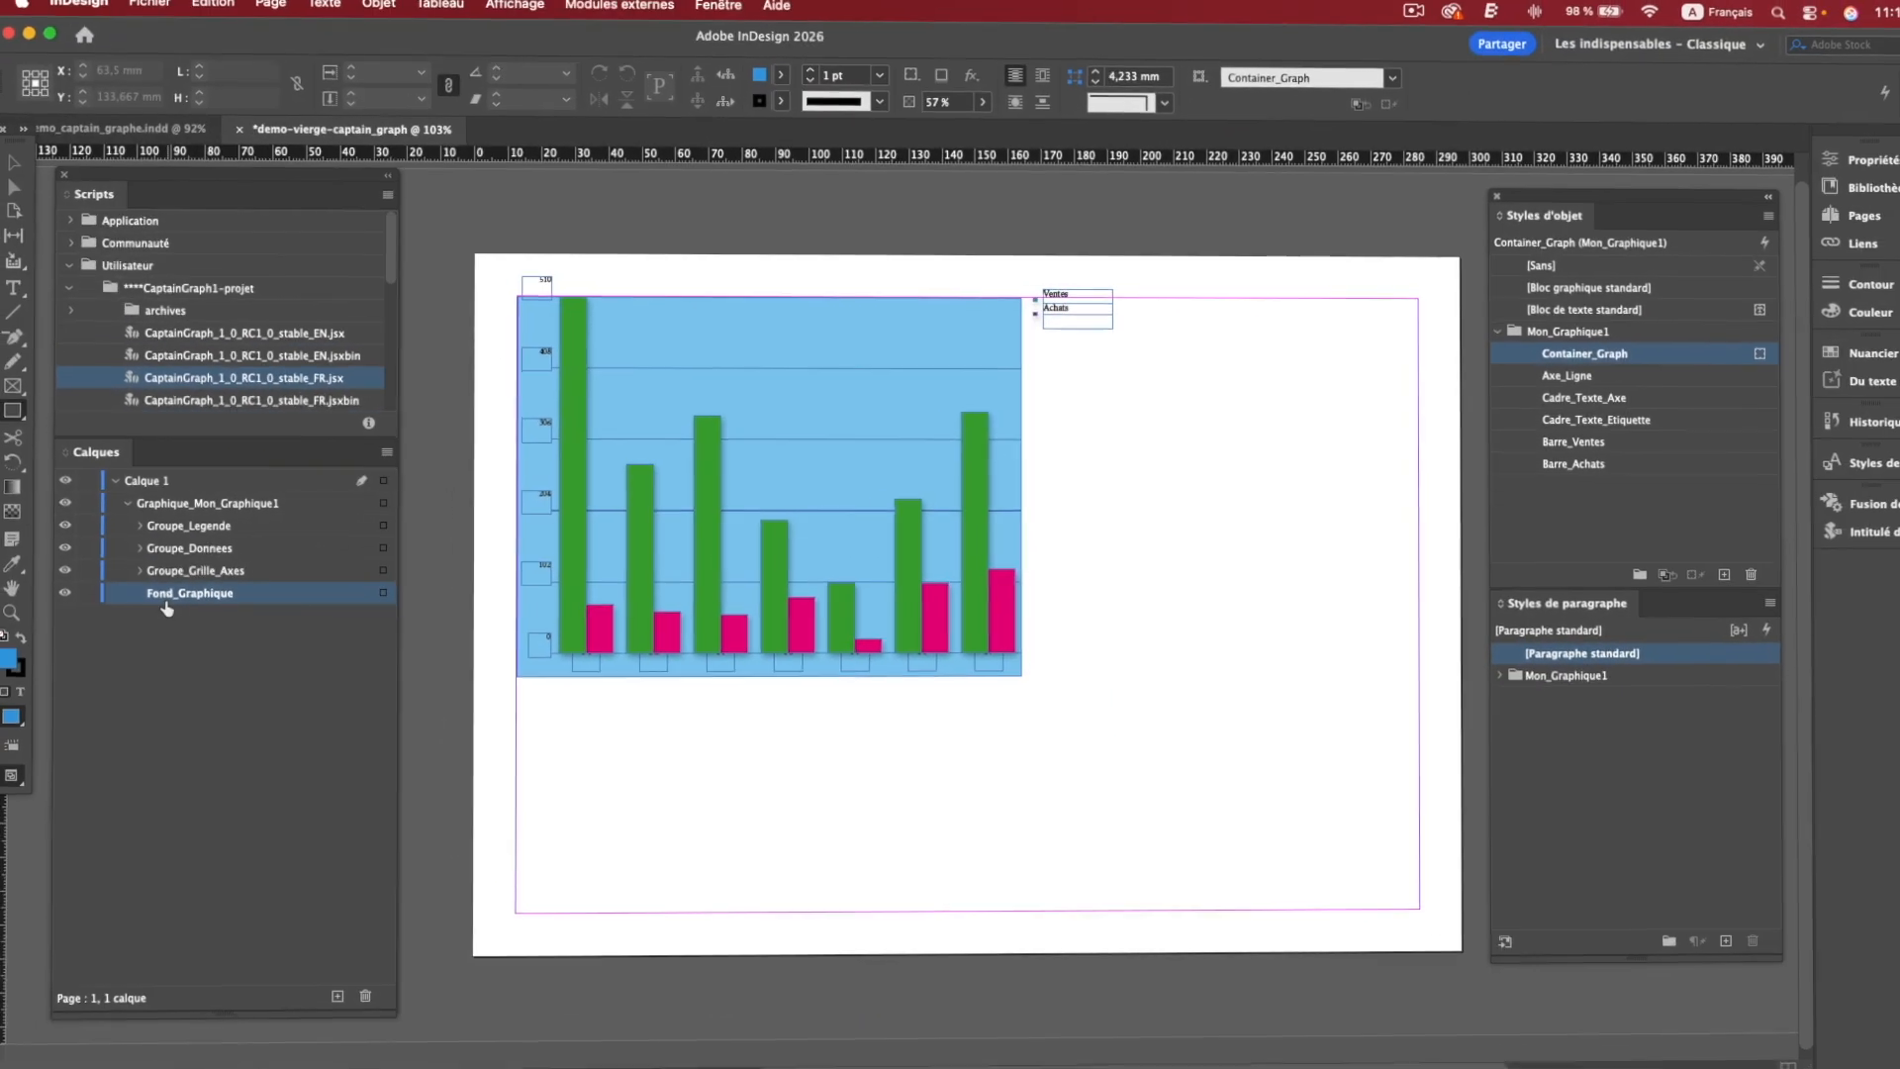
pyautogui.click(184, 627)
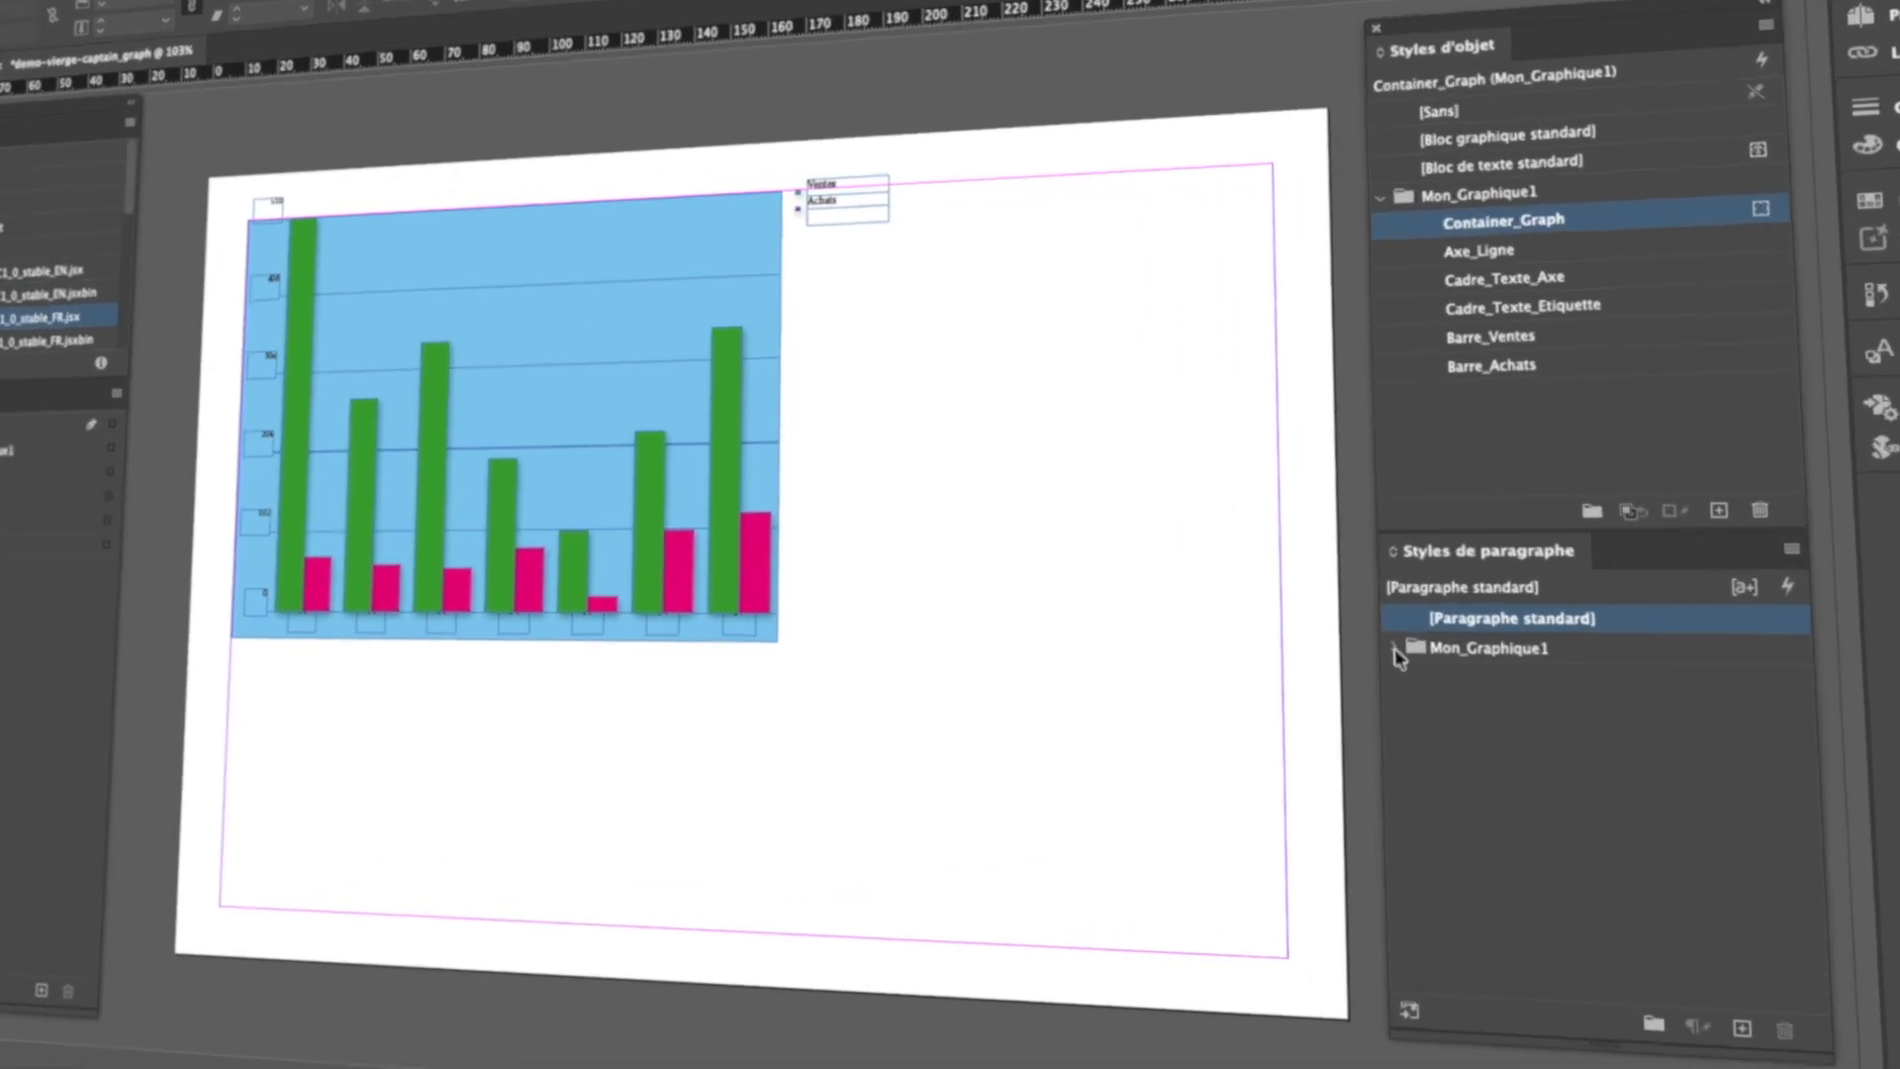
# Expand the Mon_Graphique1 paragraph style folder and choose the Cadre_Texte_Etiquette object style.
pyautogui.click(1469, 672)
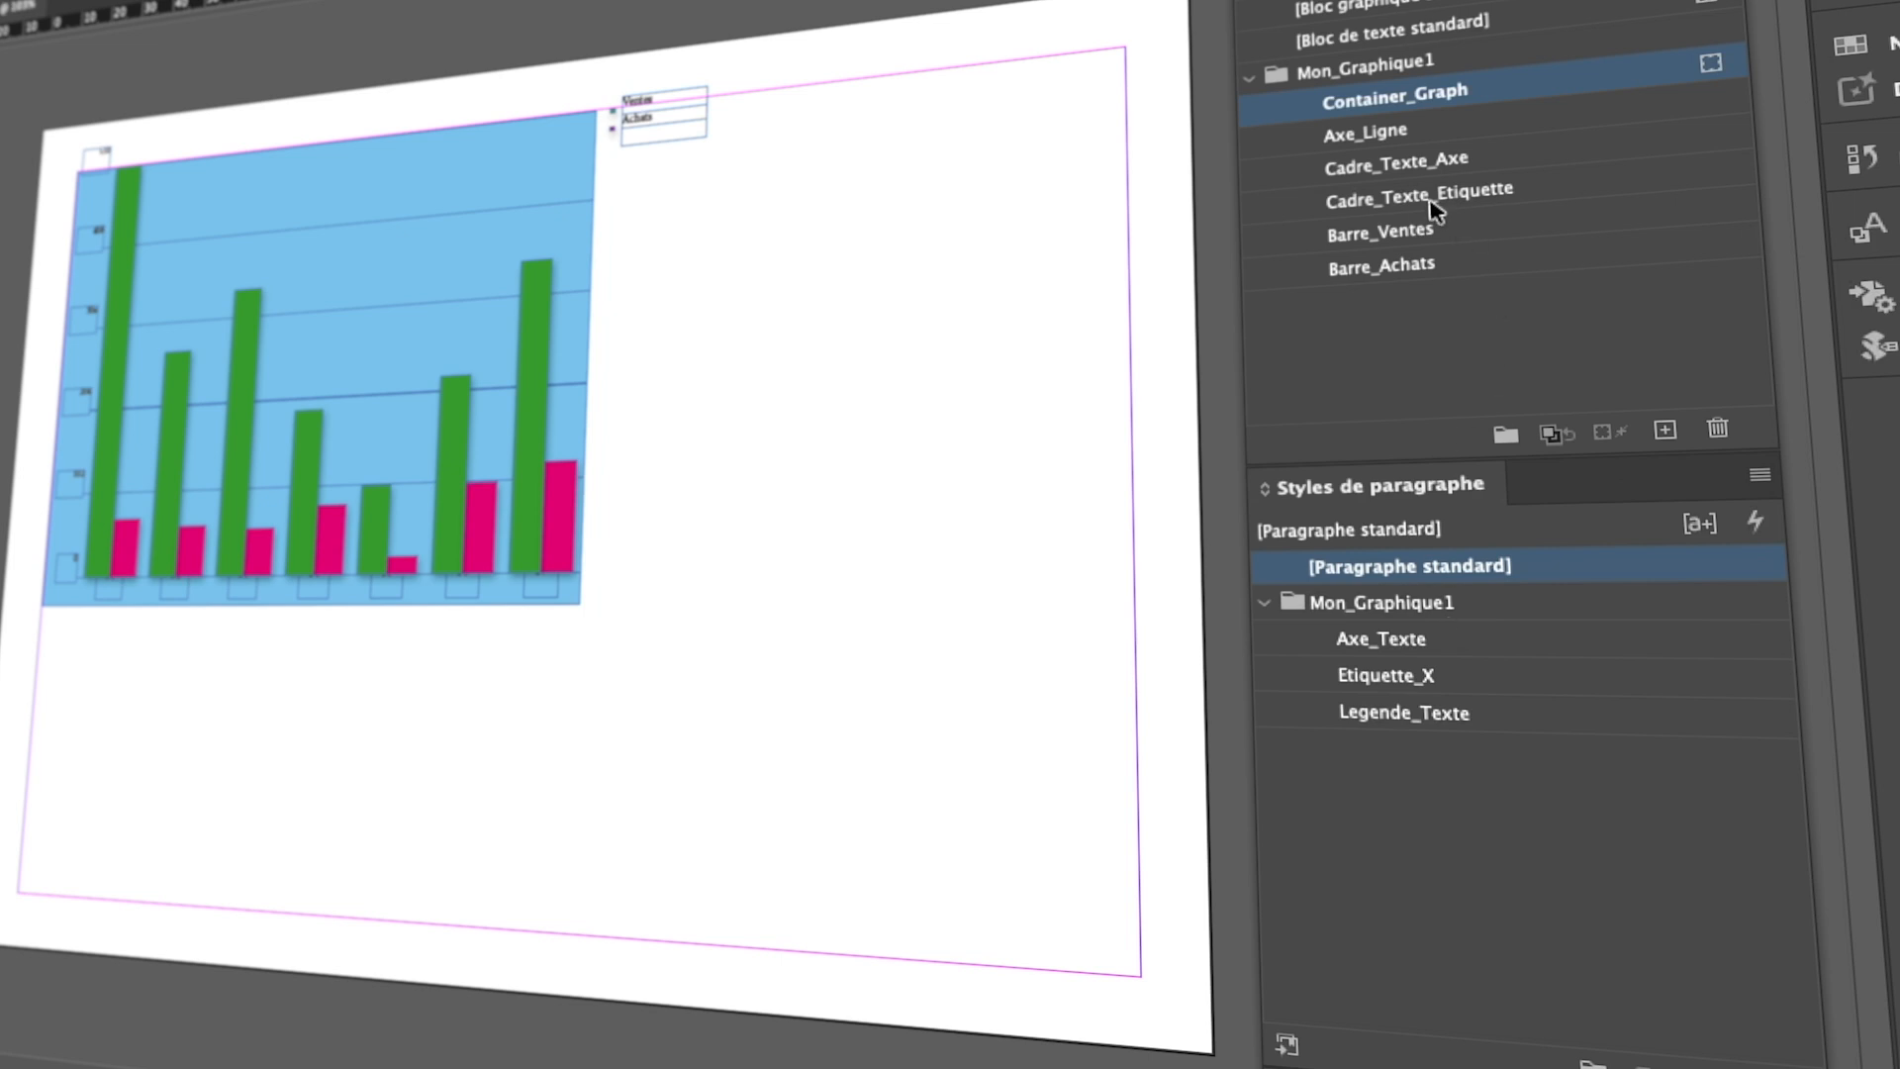
pyautogui.click(1512, 188)
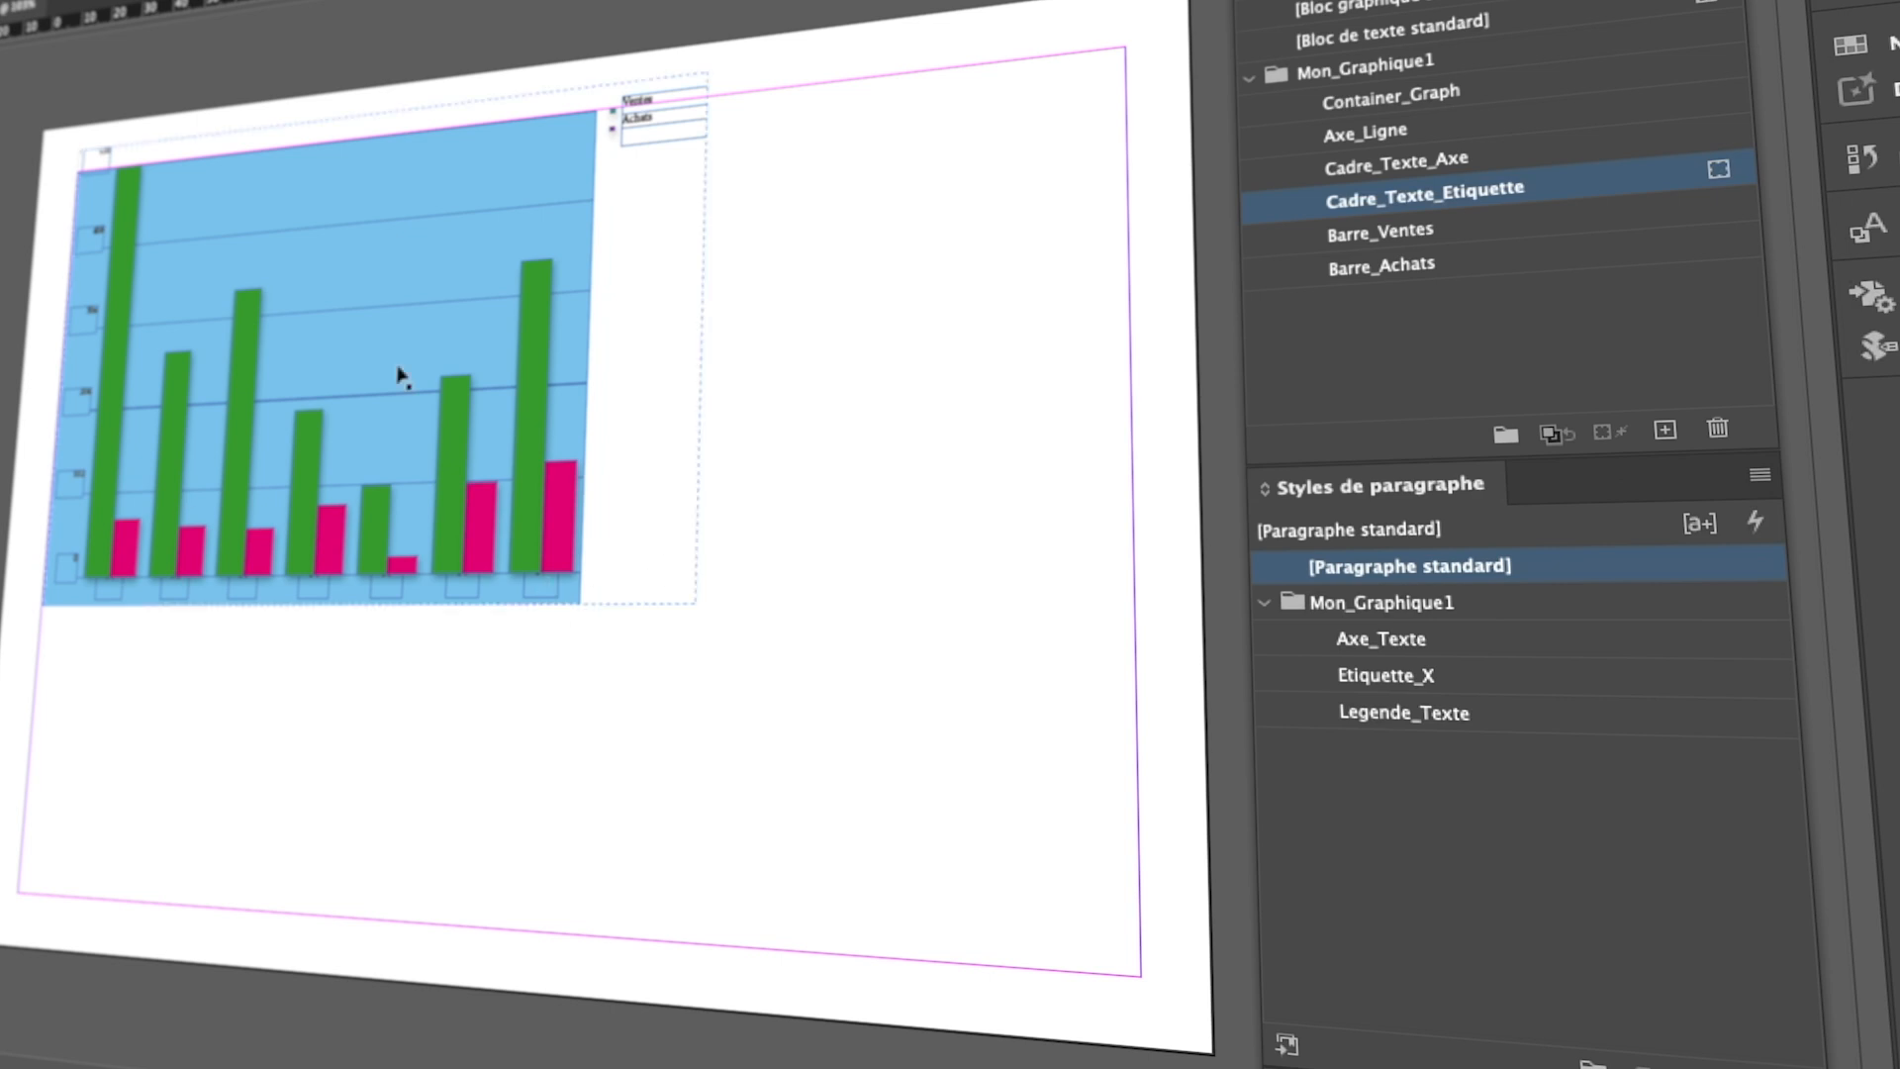
pyautogui.click(546, 602)
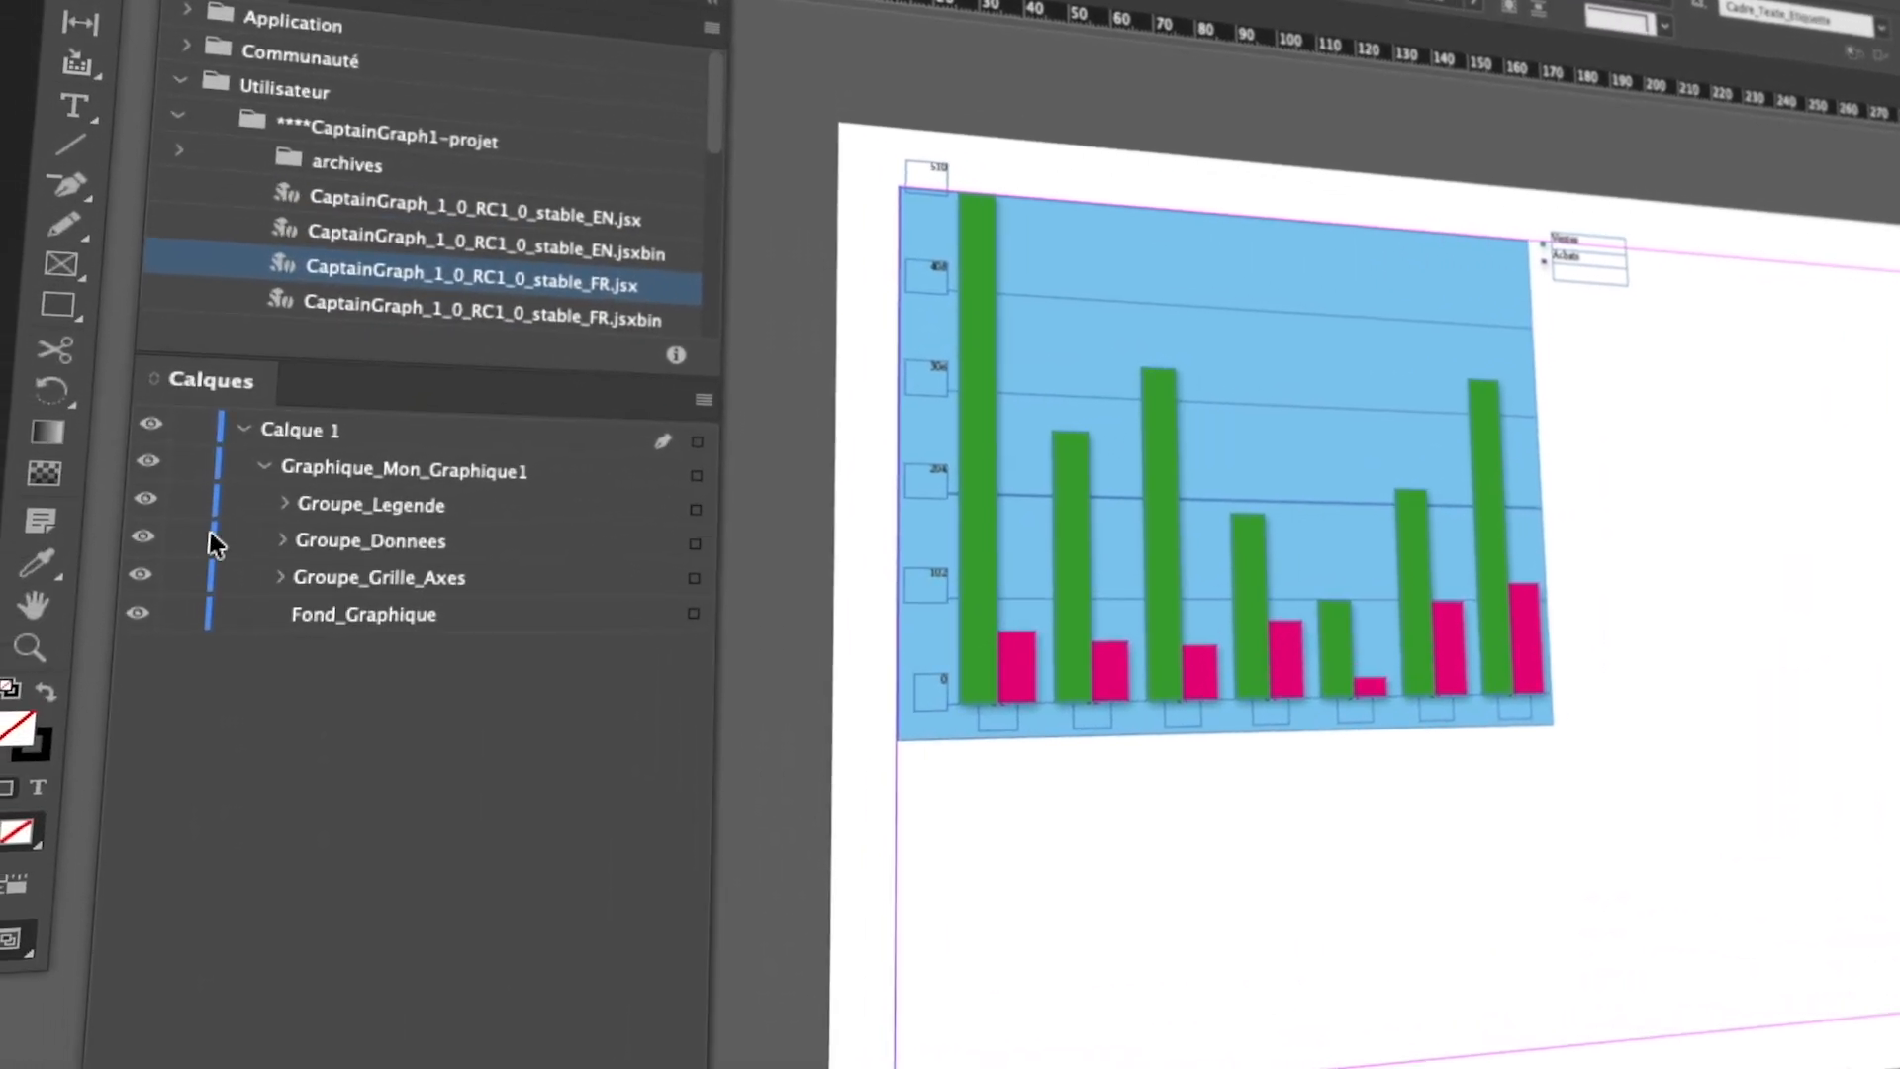
# Expand Groupe_Donnees in the layers and select the Label_X_P7 text frame under the chart's last pair of bars.
pyautogui.click(192, 552)
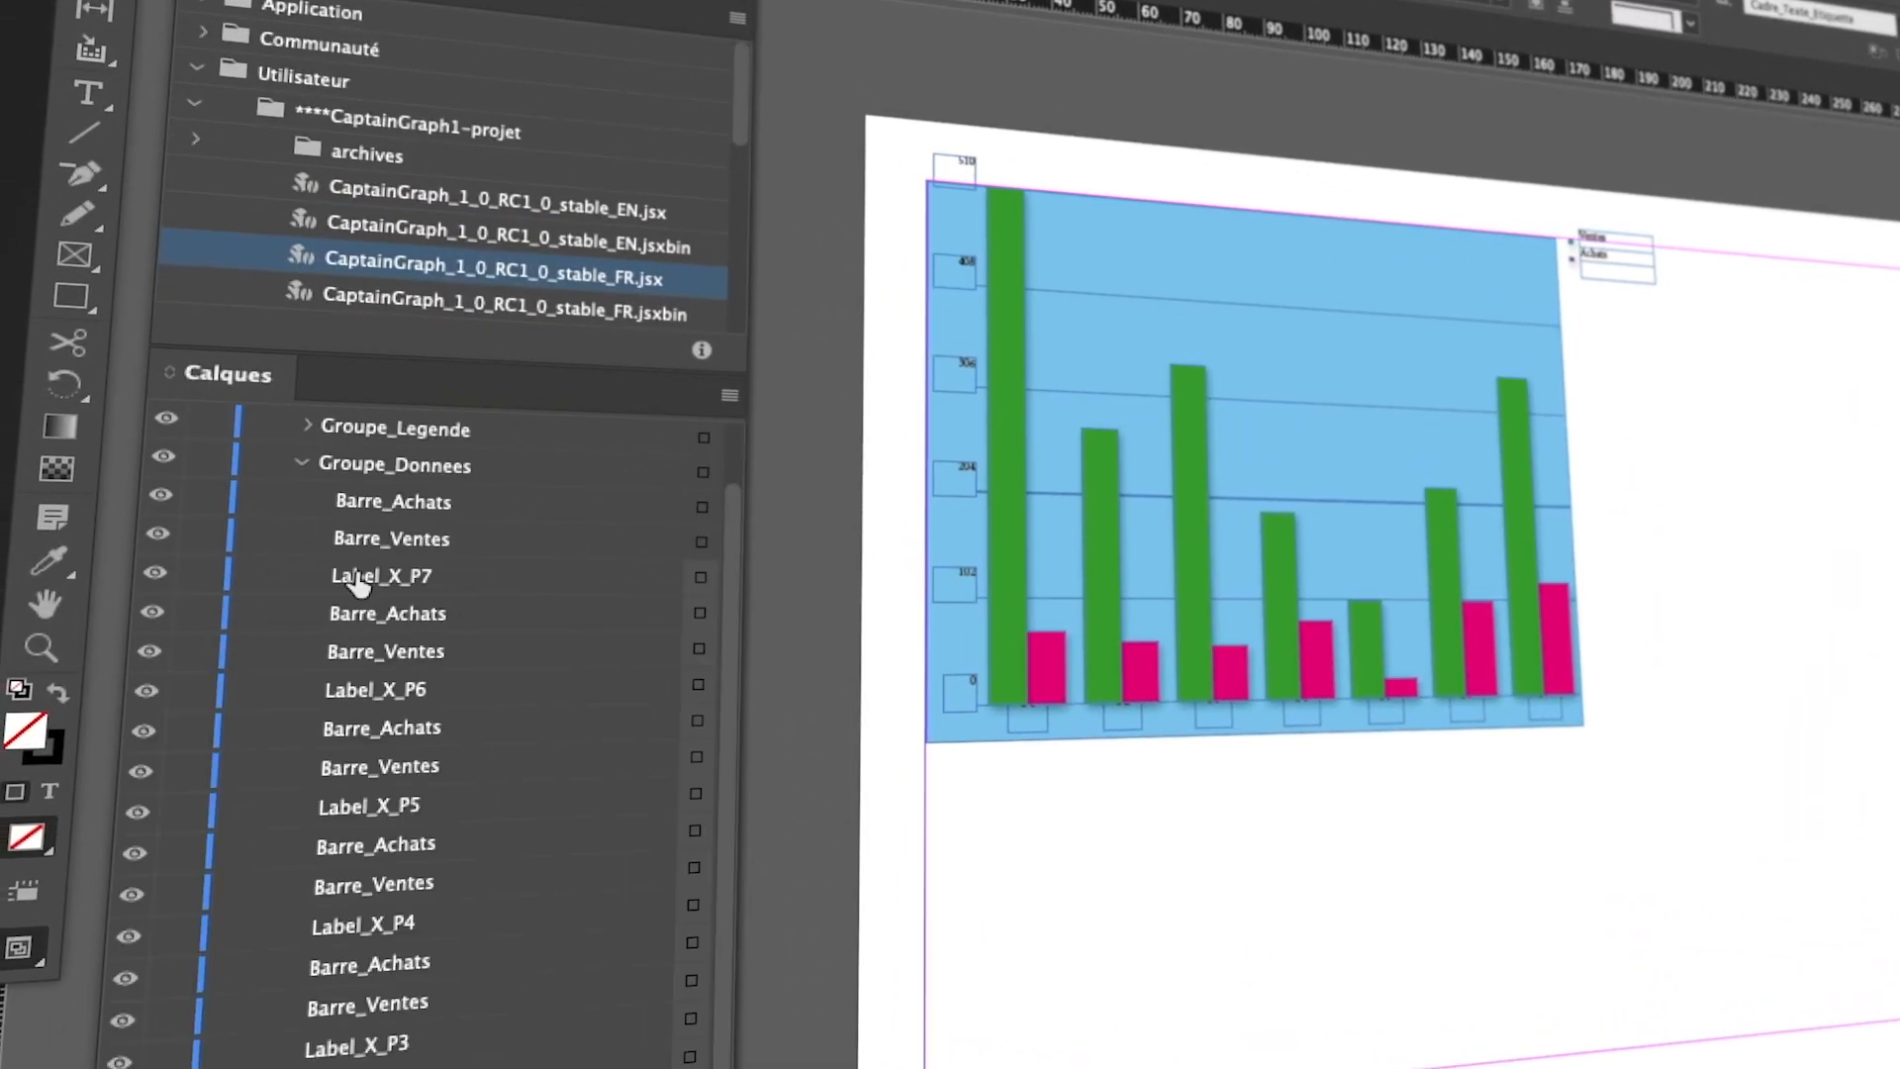
pyautogui.click(699, 577)
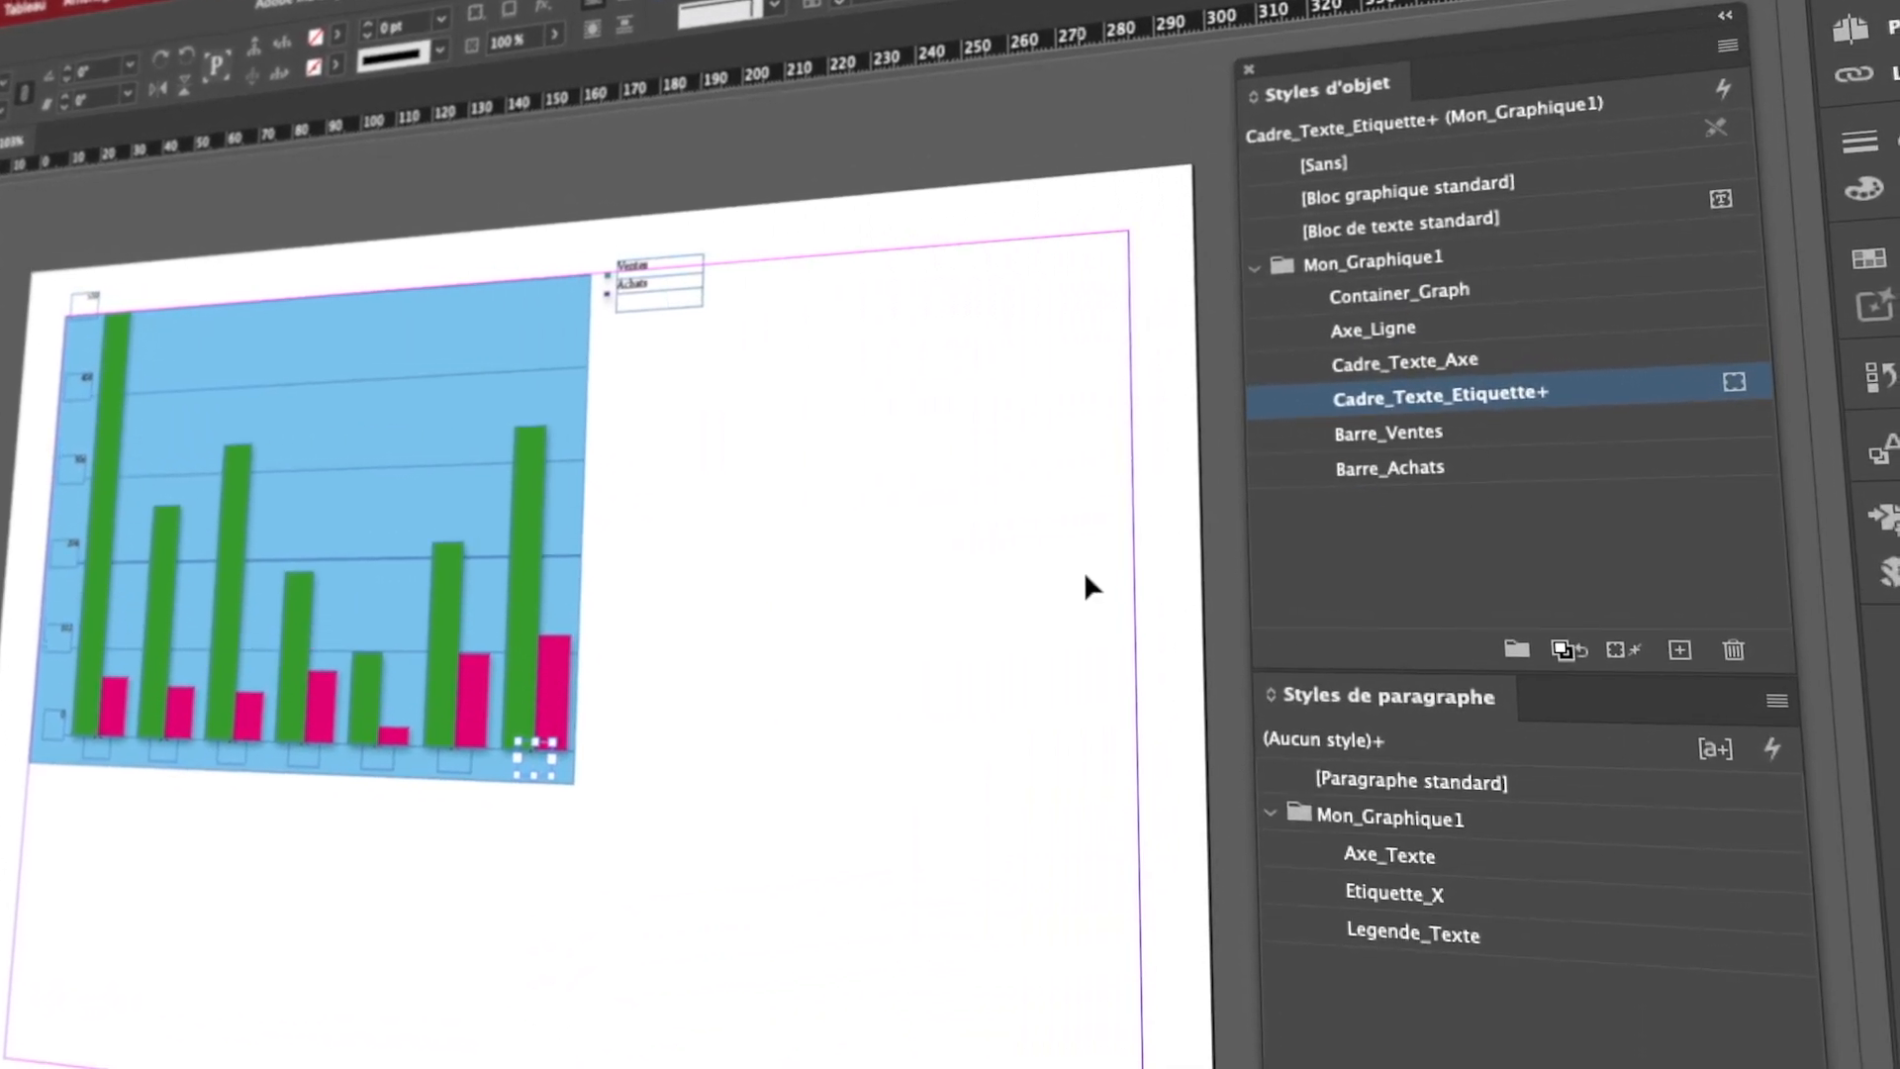
pyautogui.click(813, 619)
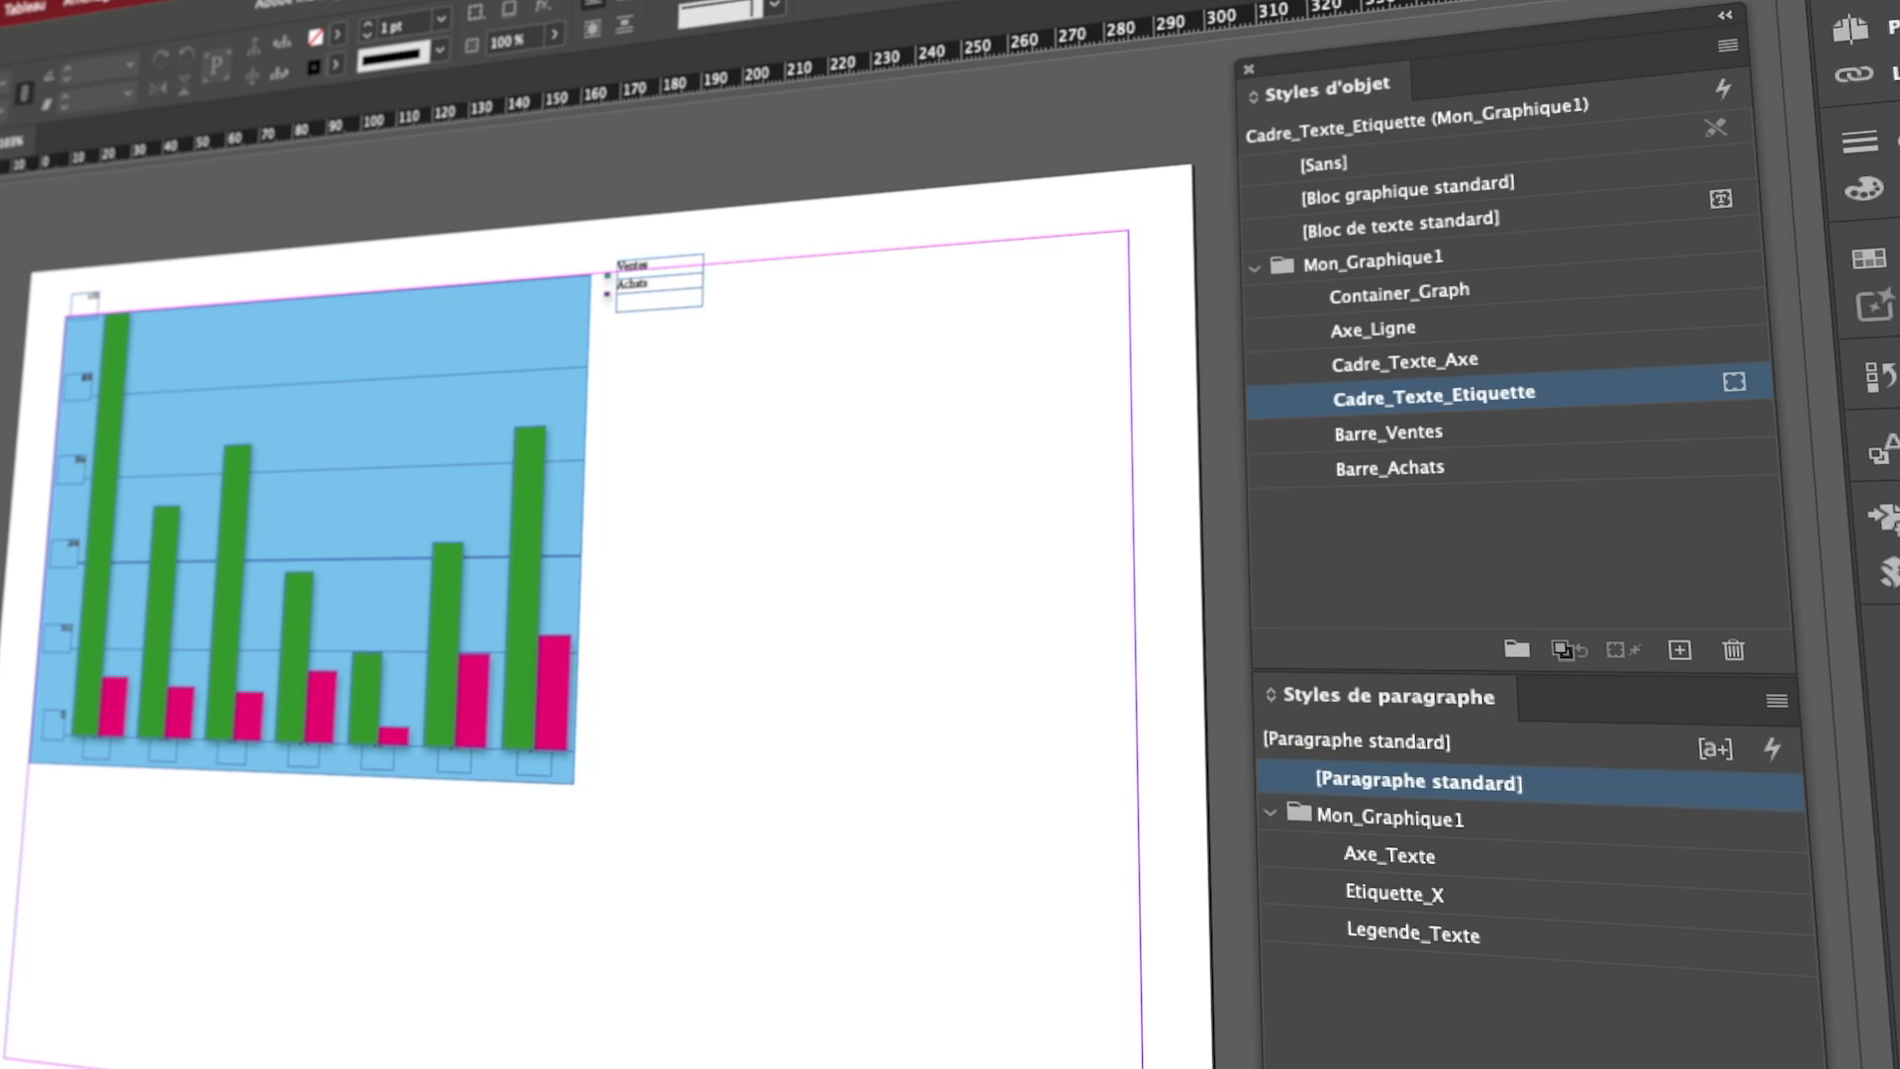
pyautogui.click(534, 758)
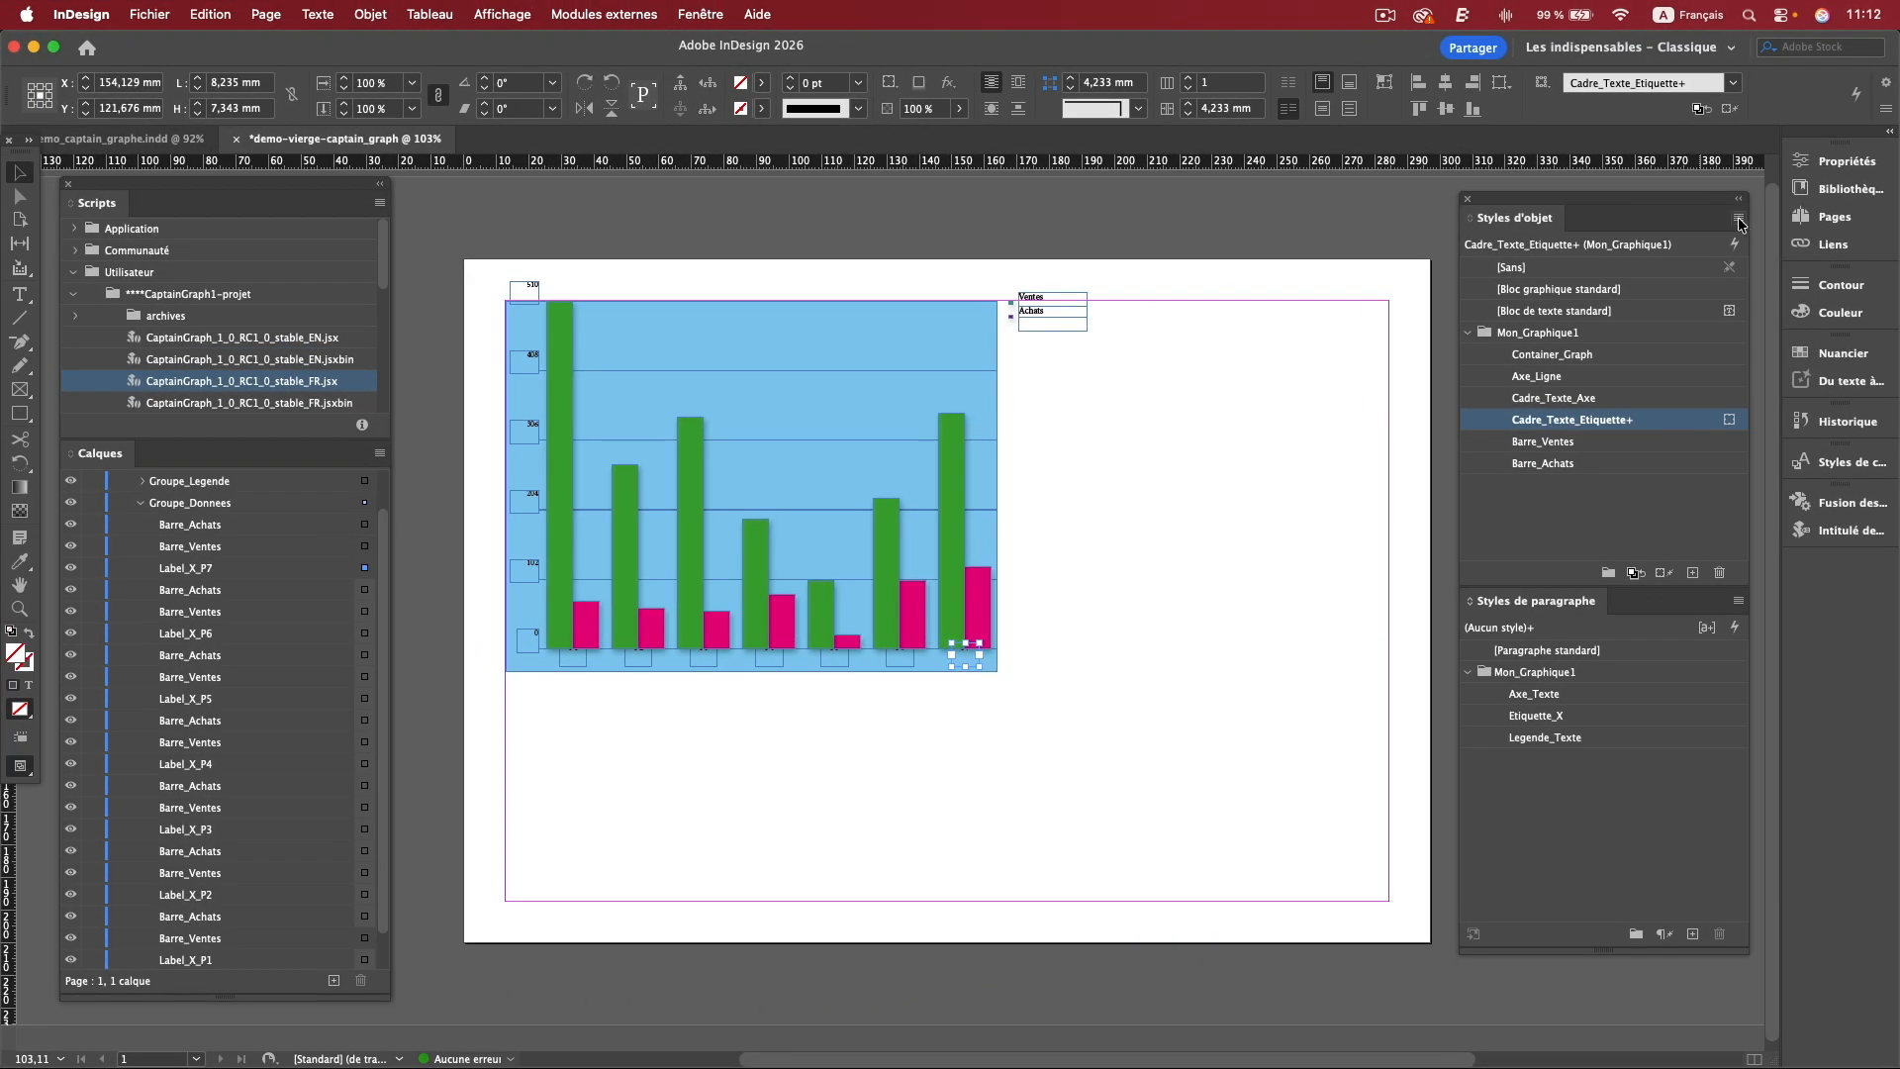
# Select the remaining Label_X text frames, P6 down to P1, together with Label_X_P7 in Groupe_Donnees.
pyautogui.click(1738, 220)
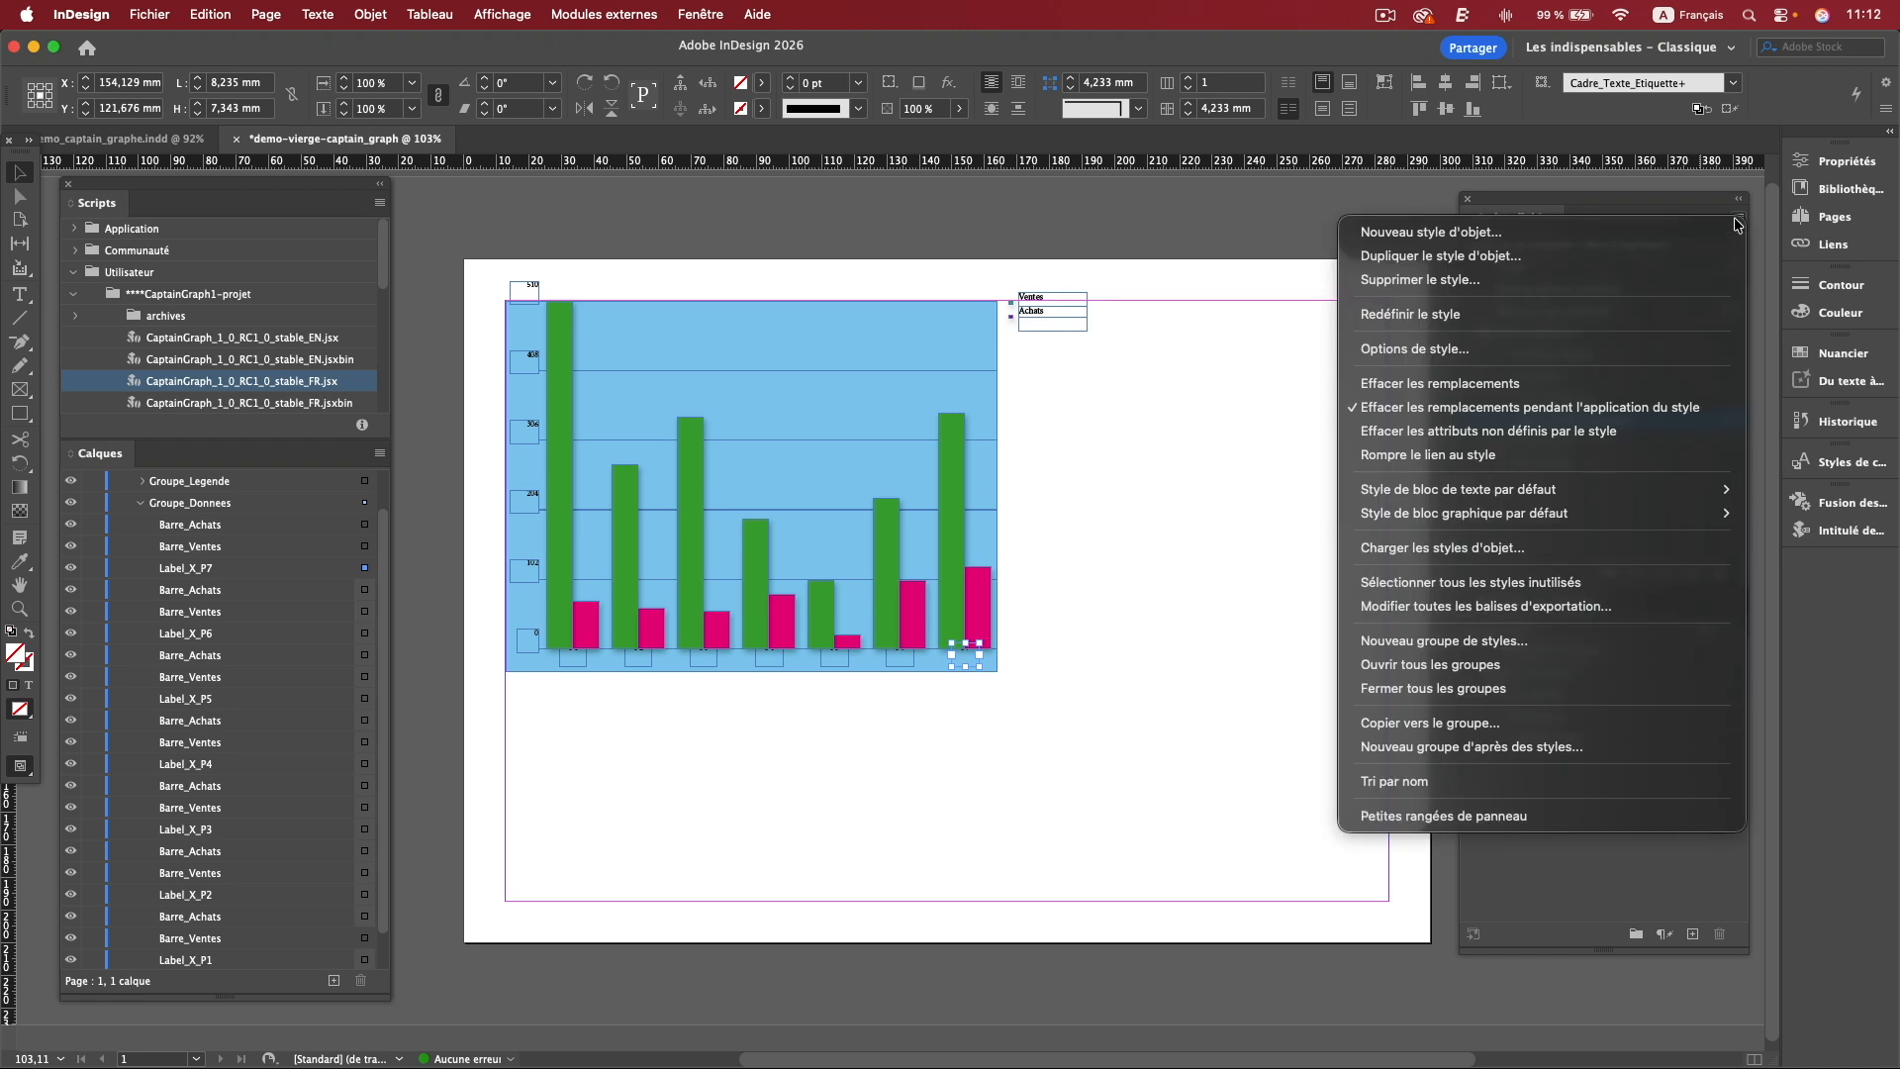
pyautogui.click(1119, 548)
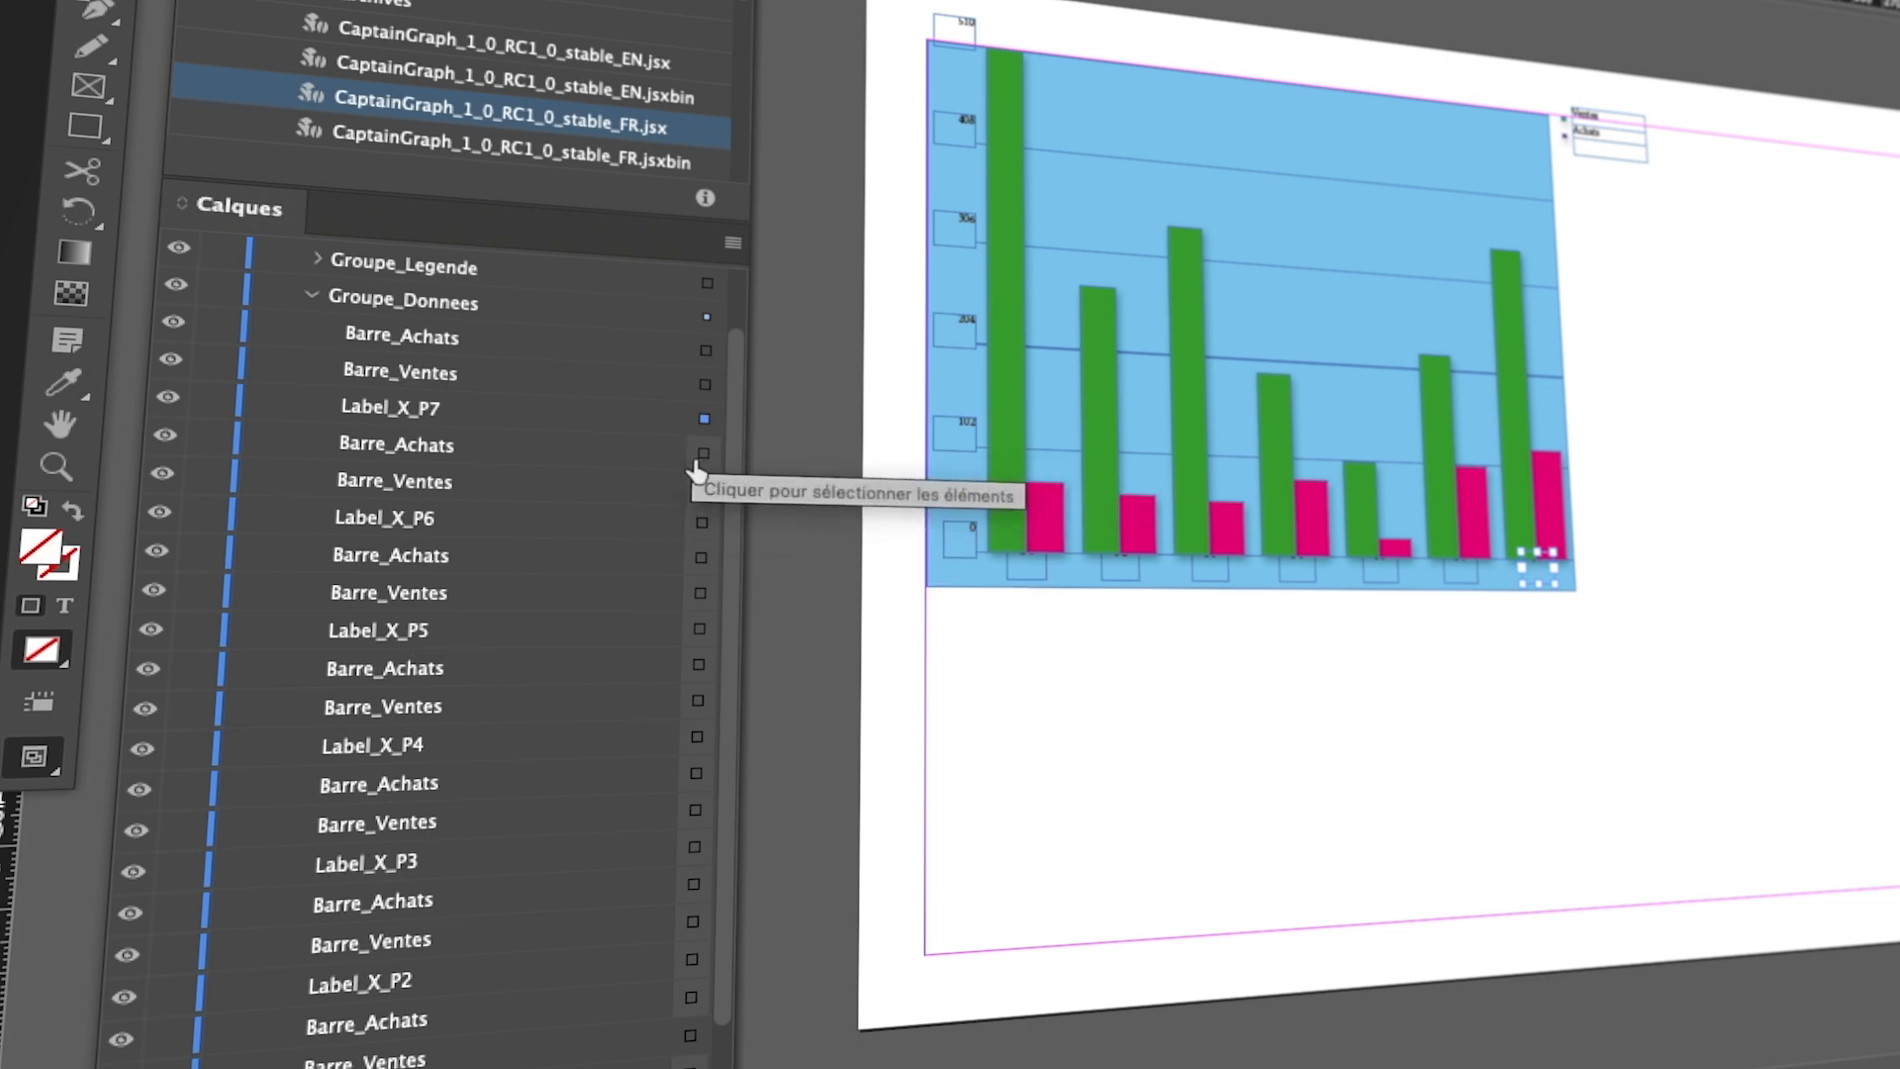
pyautogui.click(701, 523)
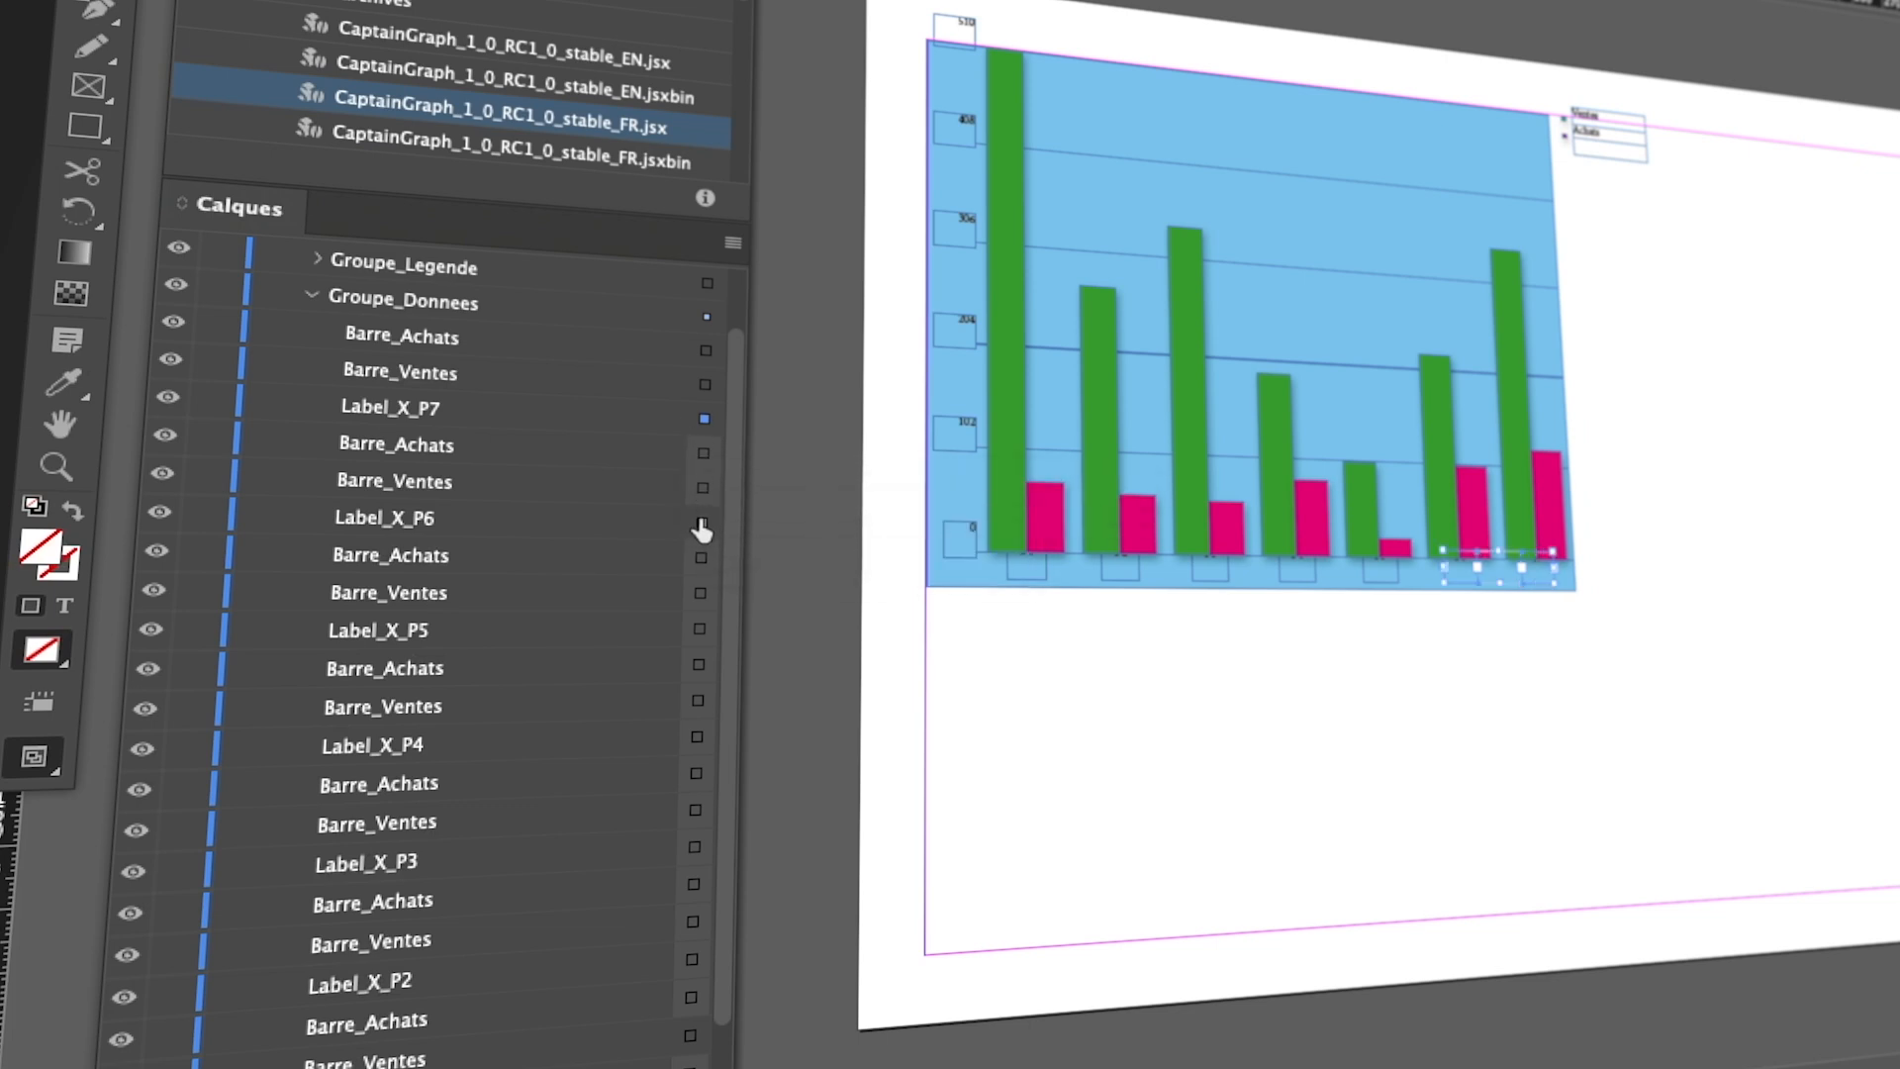
pyautogui.keyDown('shift'); pyautogui.click(700, 630); pyautogui.keyUp('shift')
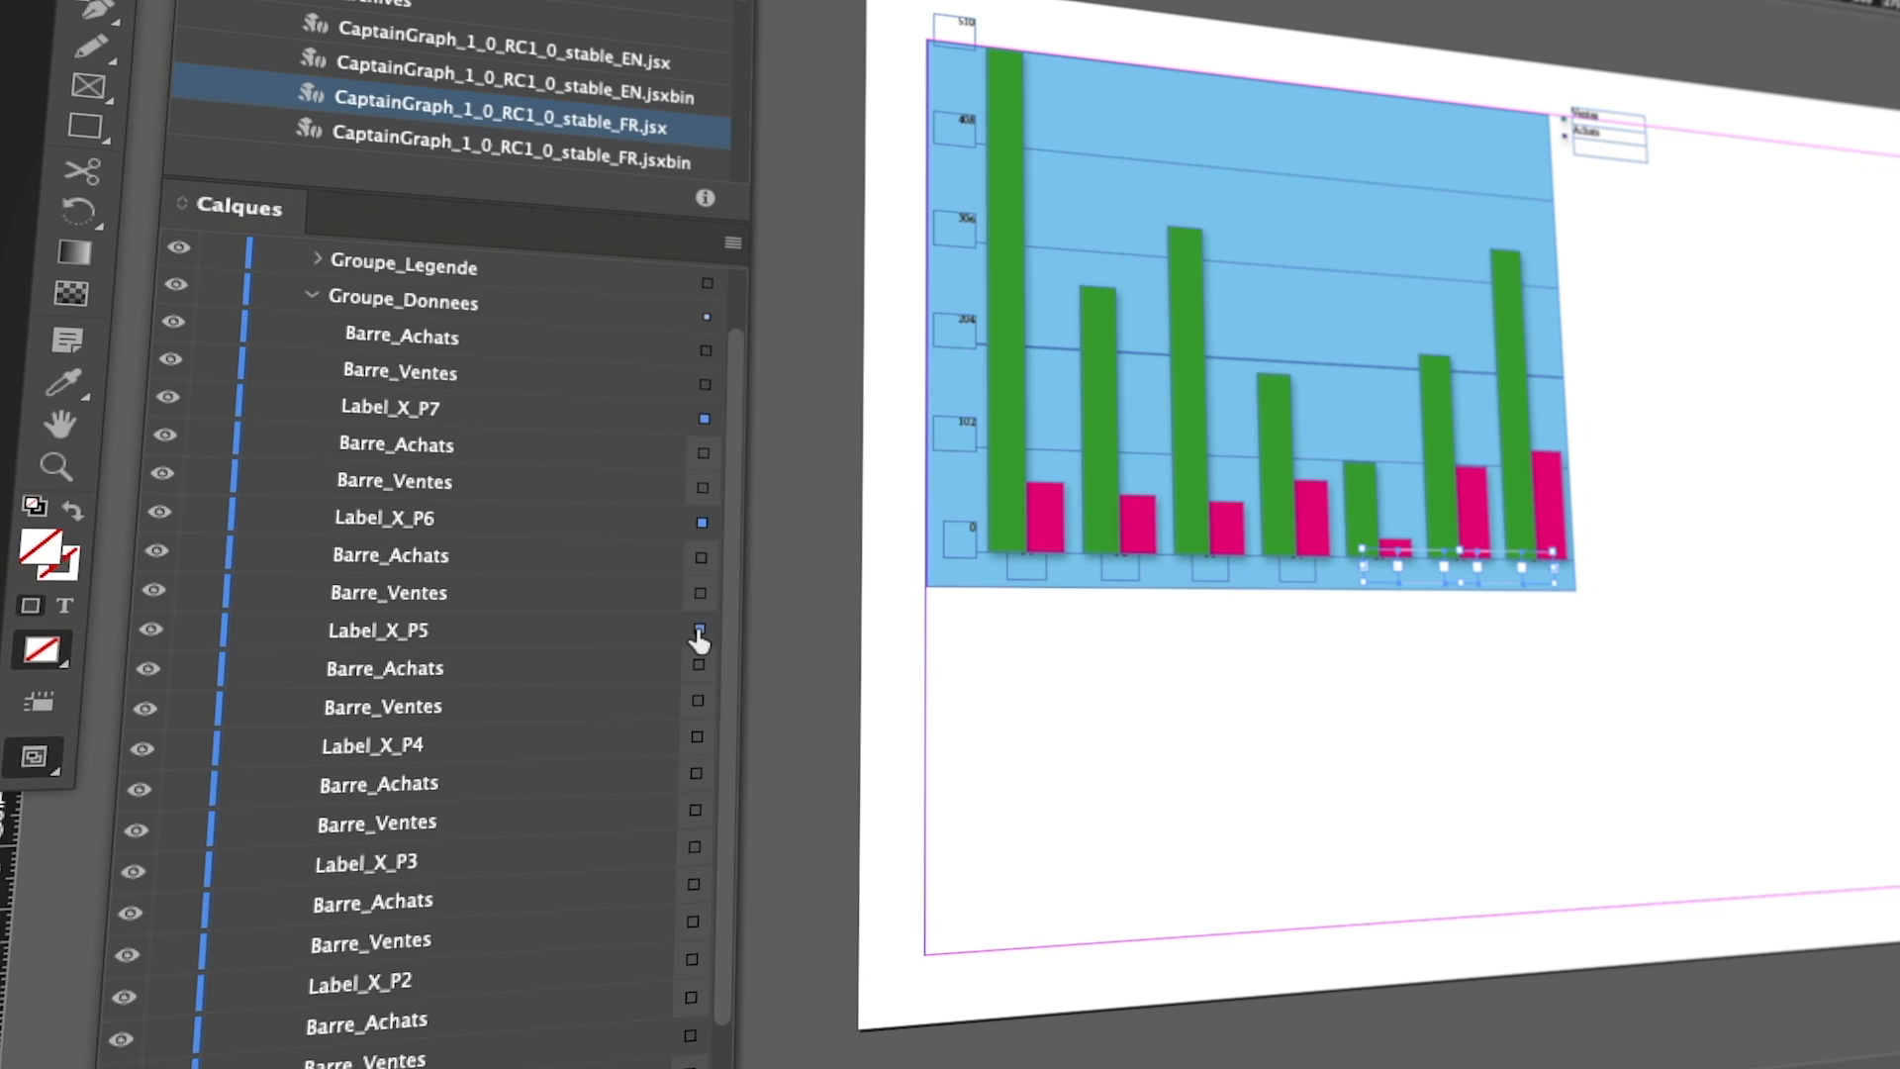
pyautogui.keyDown('shift'); pyautogui.click(698, 738); pyautogui.keyUp('shift')
pyautogui.keyDown('shift'); pyautogui.click(695, 847); pyautogui.keyUp('shift')
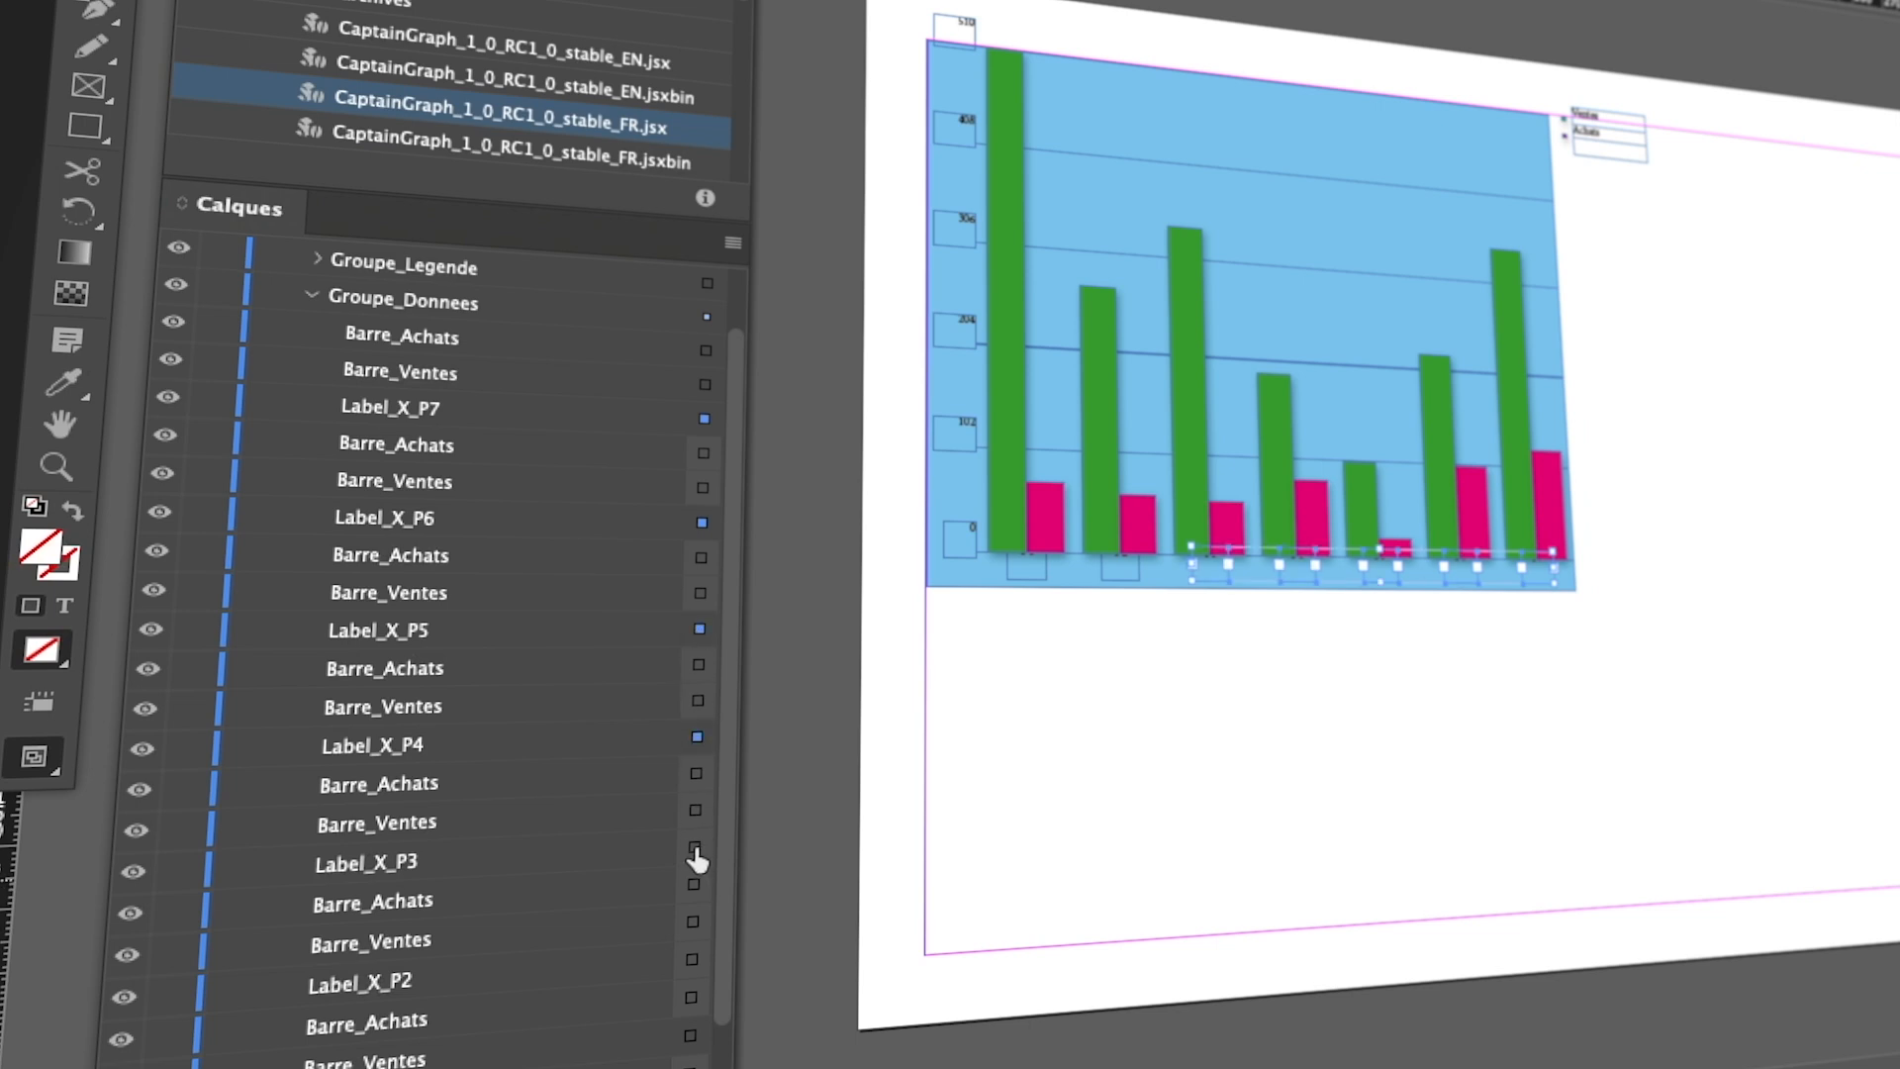
pyautogui.keyDown('shift'); pyautogui.click(692, 960); pyautogui.keyUp('shift')
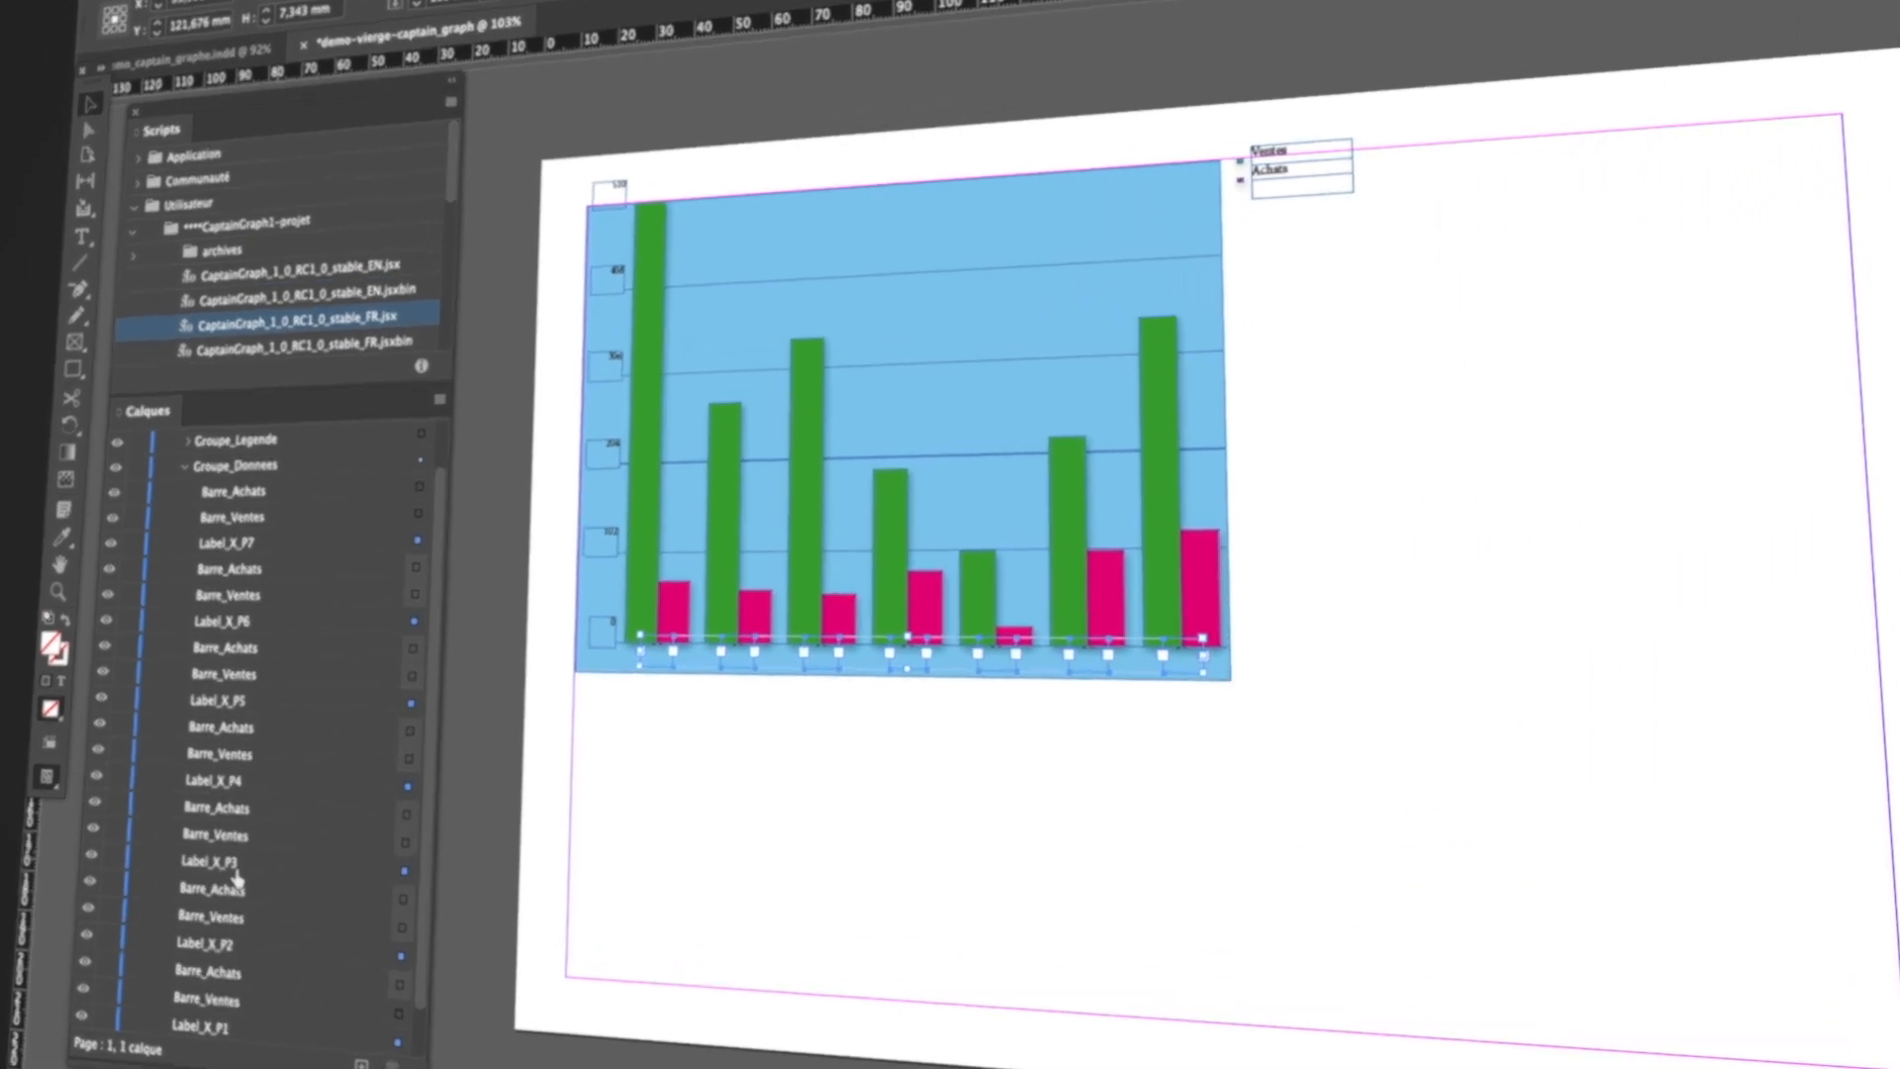
# Set the selected label frames' vertical alignment to Bas and redefine the Cadre_Texte_Etiquette object style from them.
pyautogui.press('super+b')
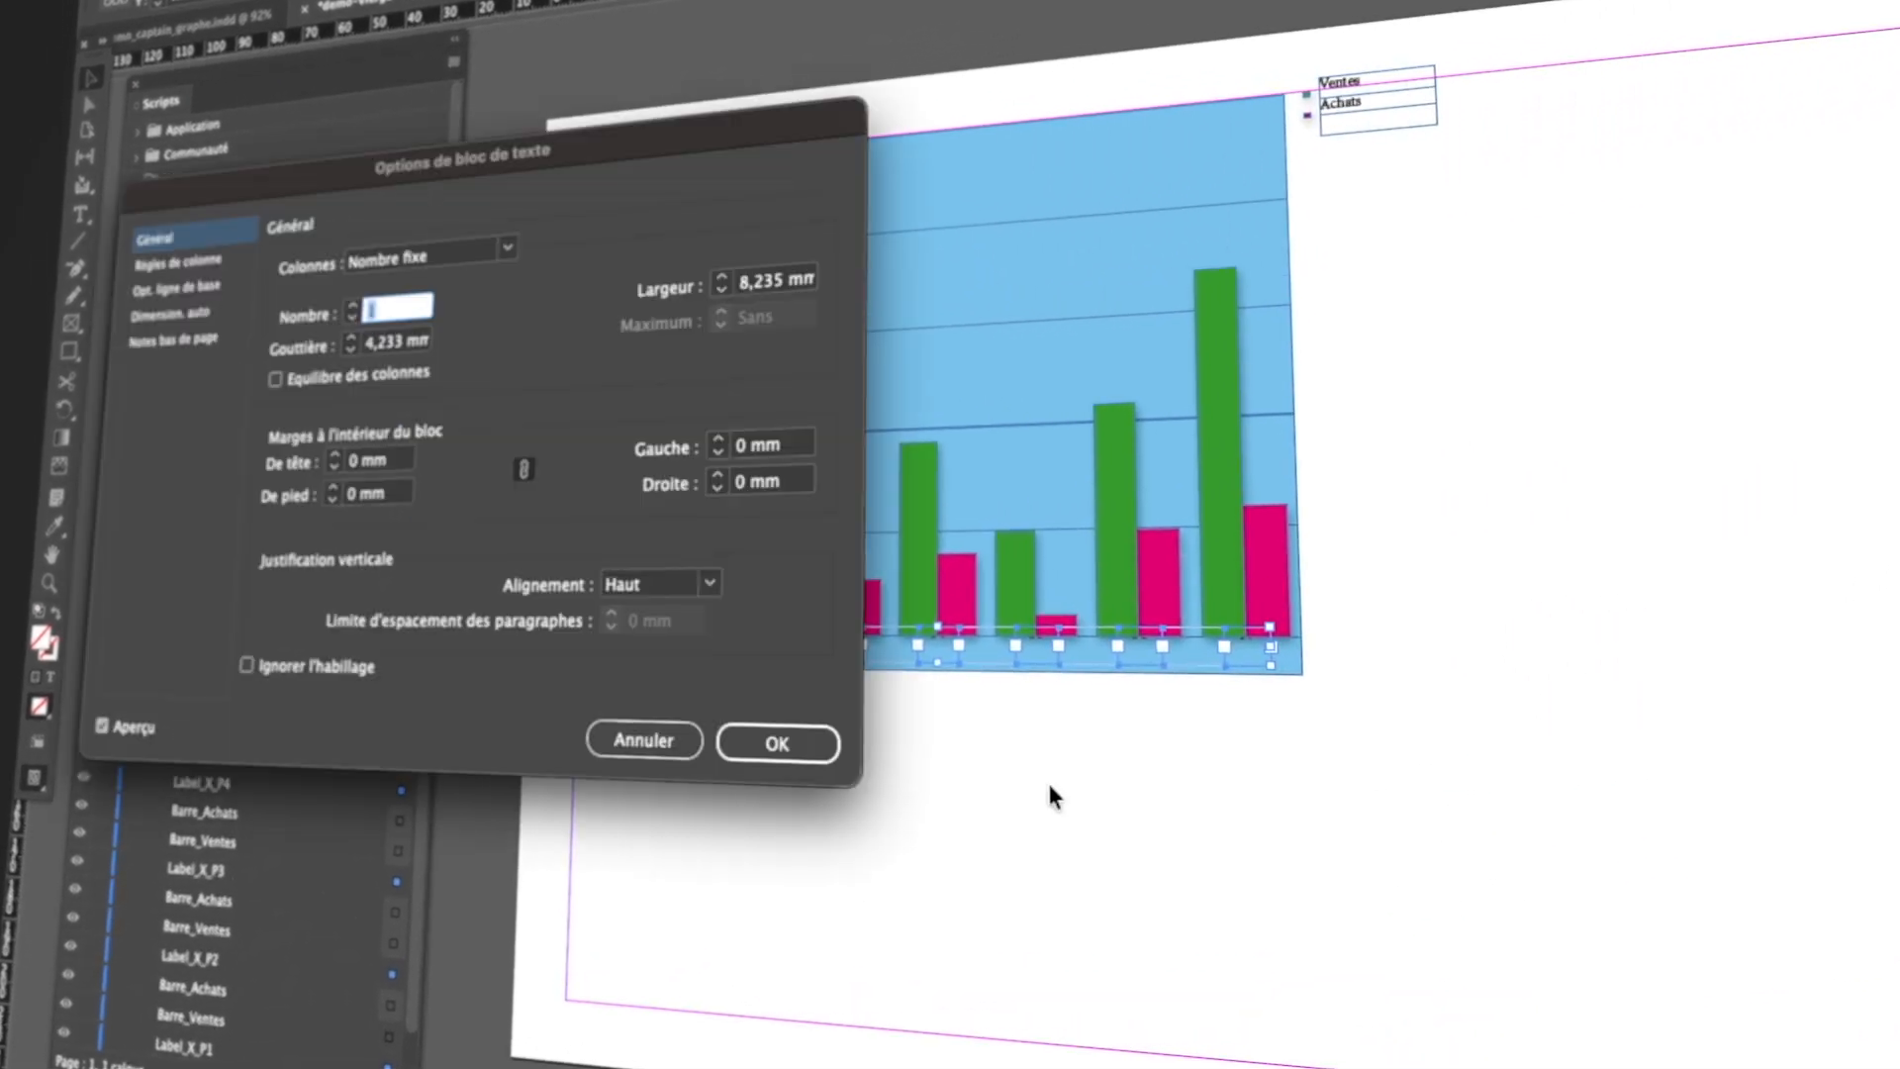
pyautogui.click(709, 584)
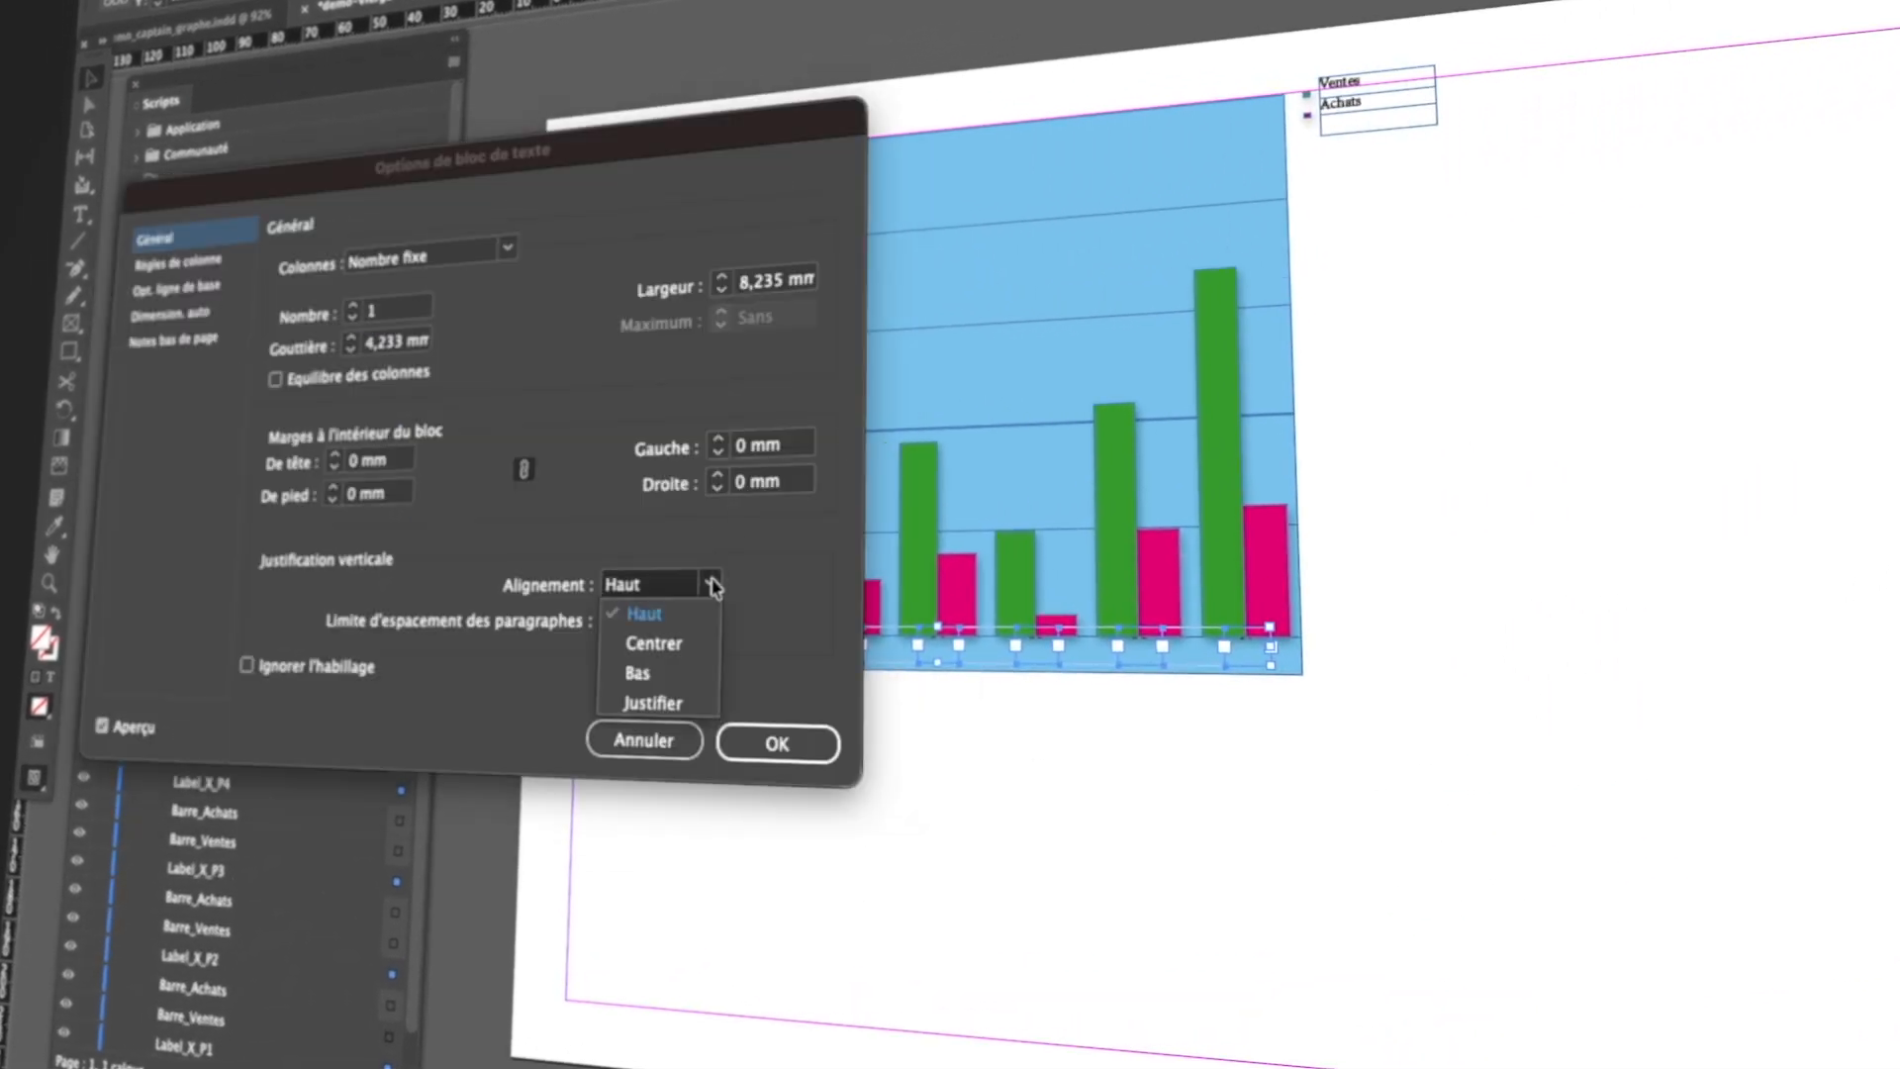
pyautogui.click(661, 678)
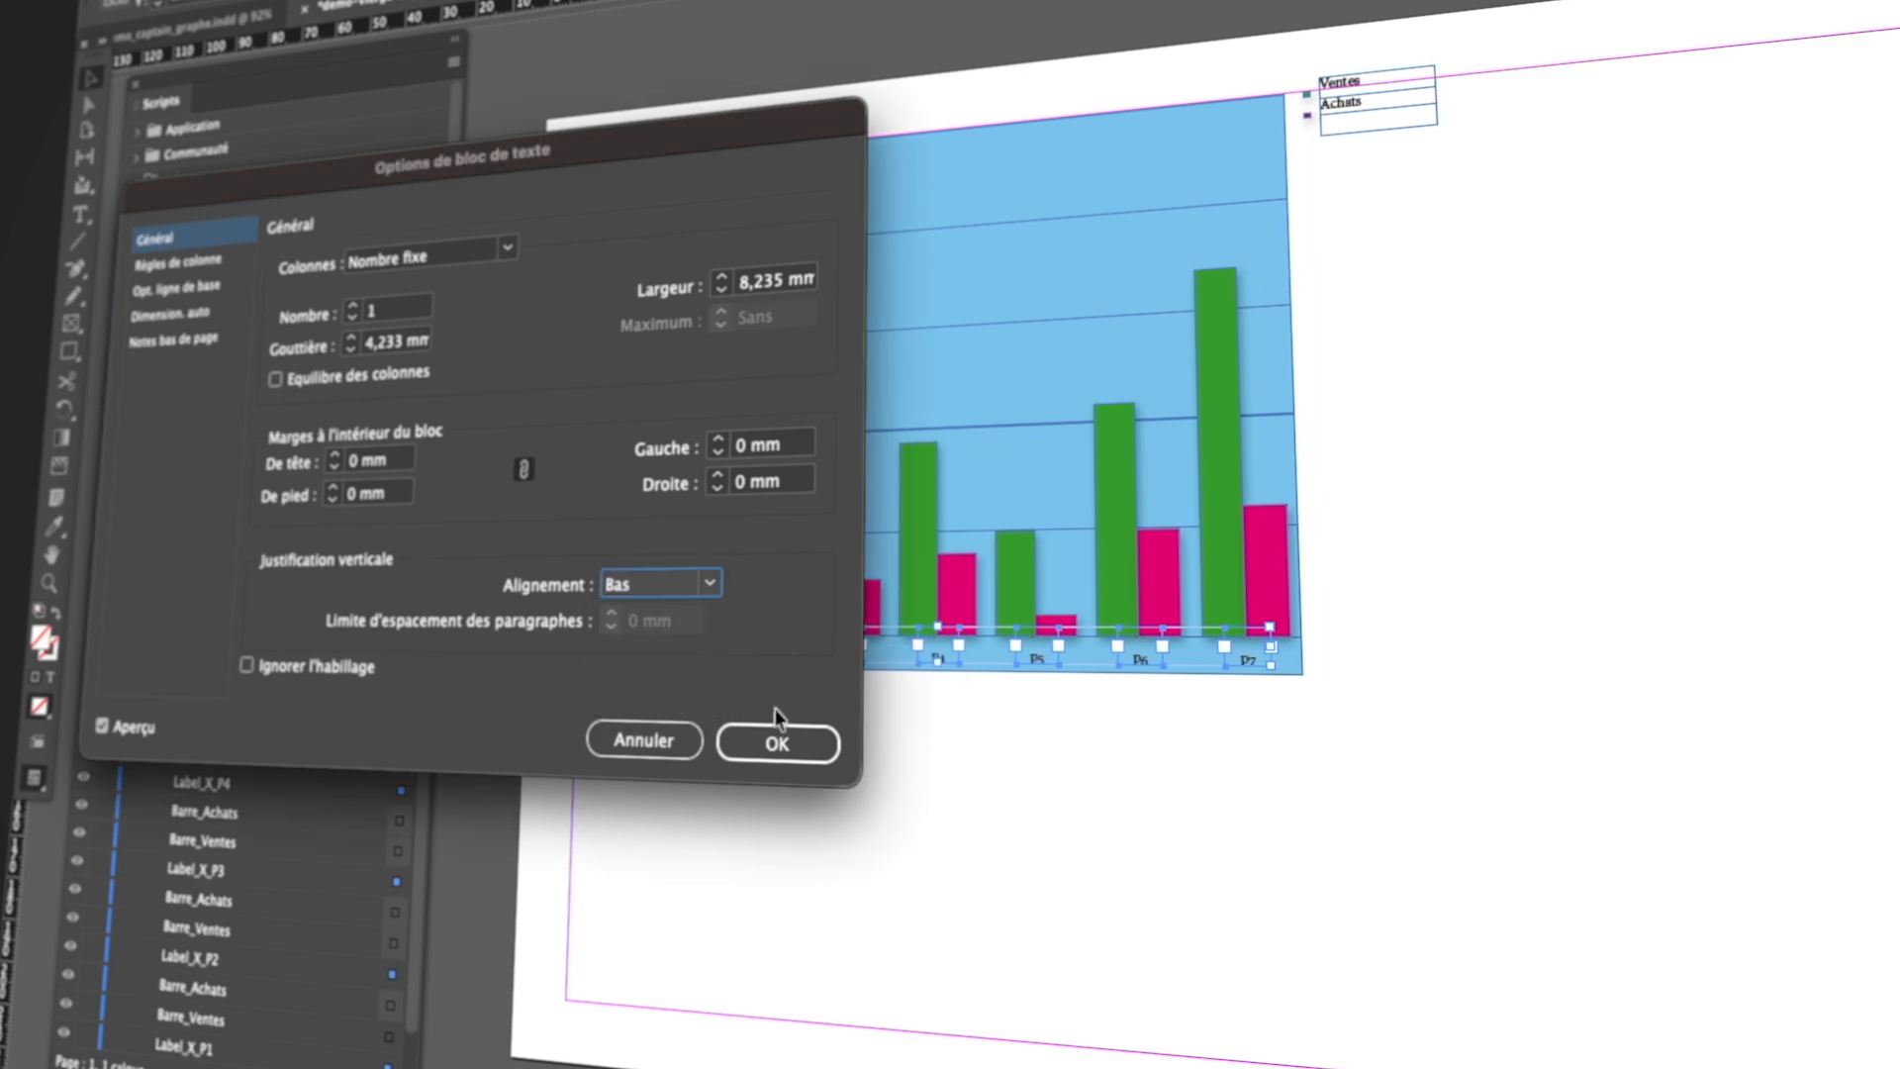
pyautogui.press('Tab')
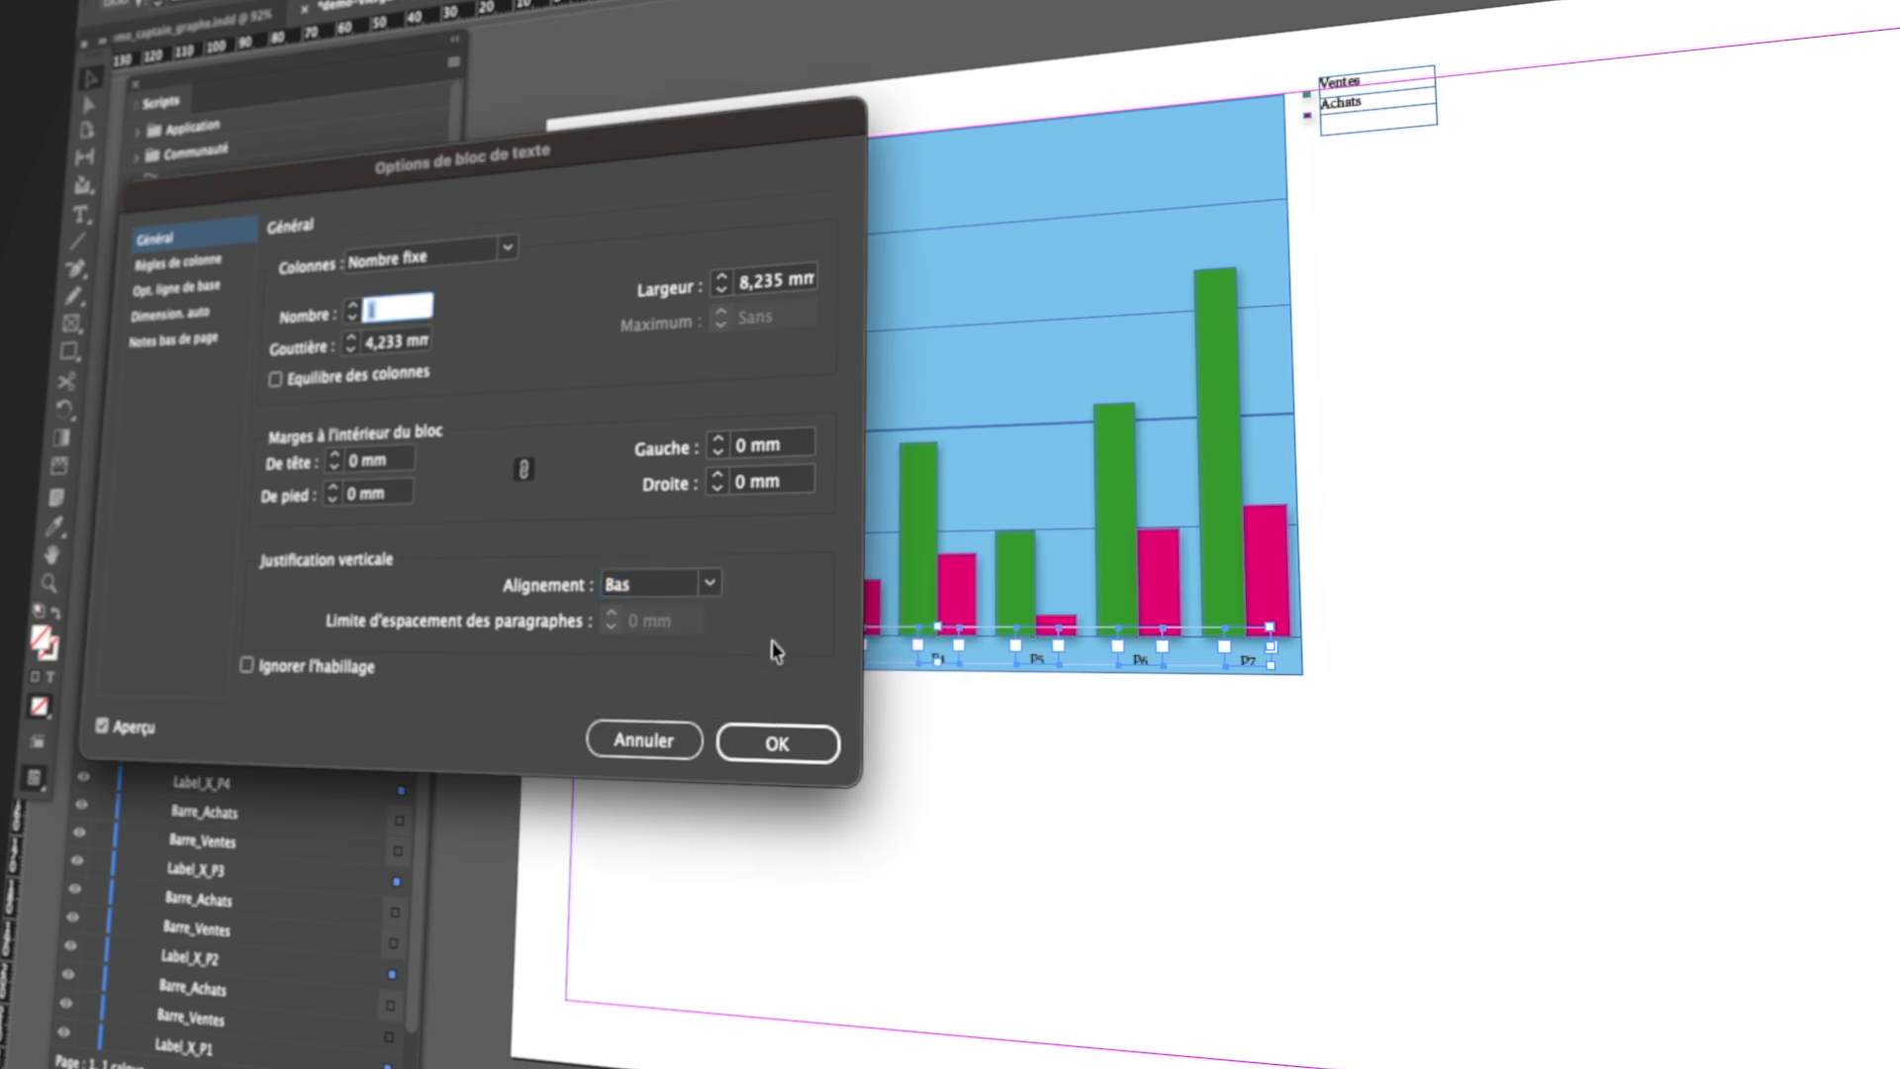
pyautogui.click(778, 742)
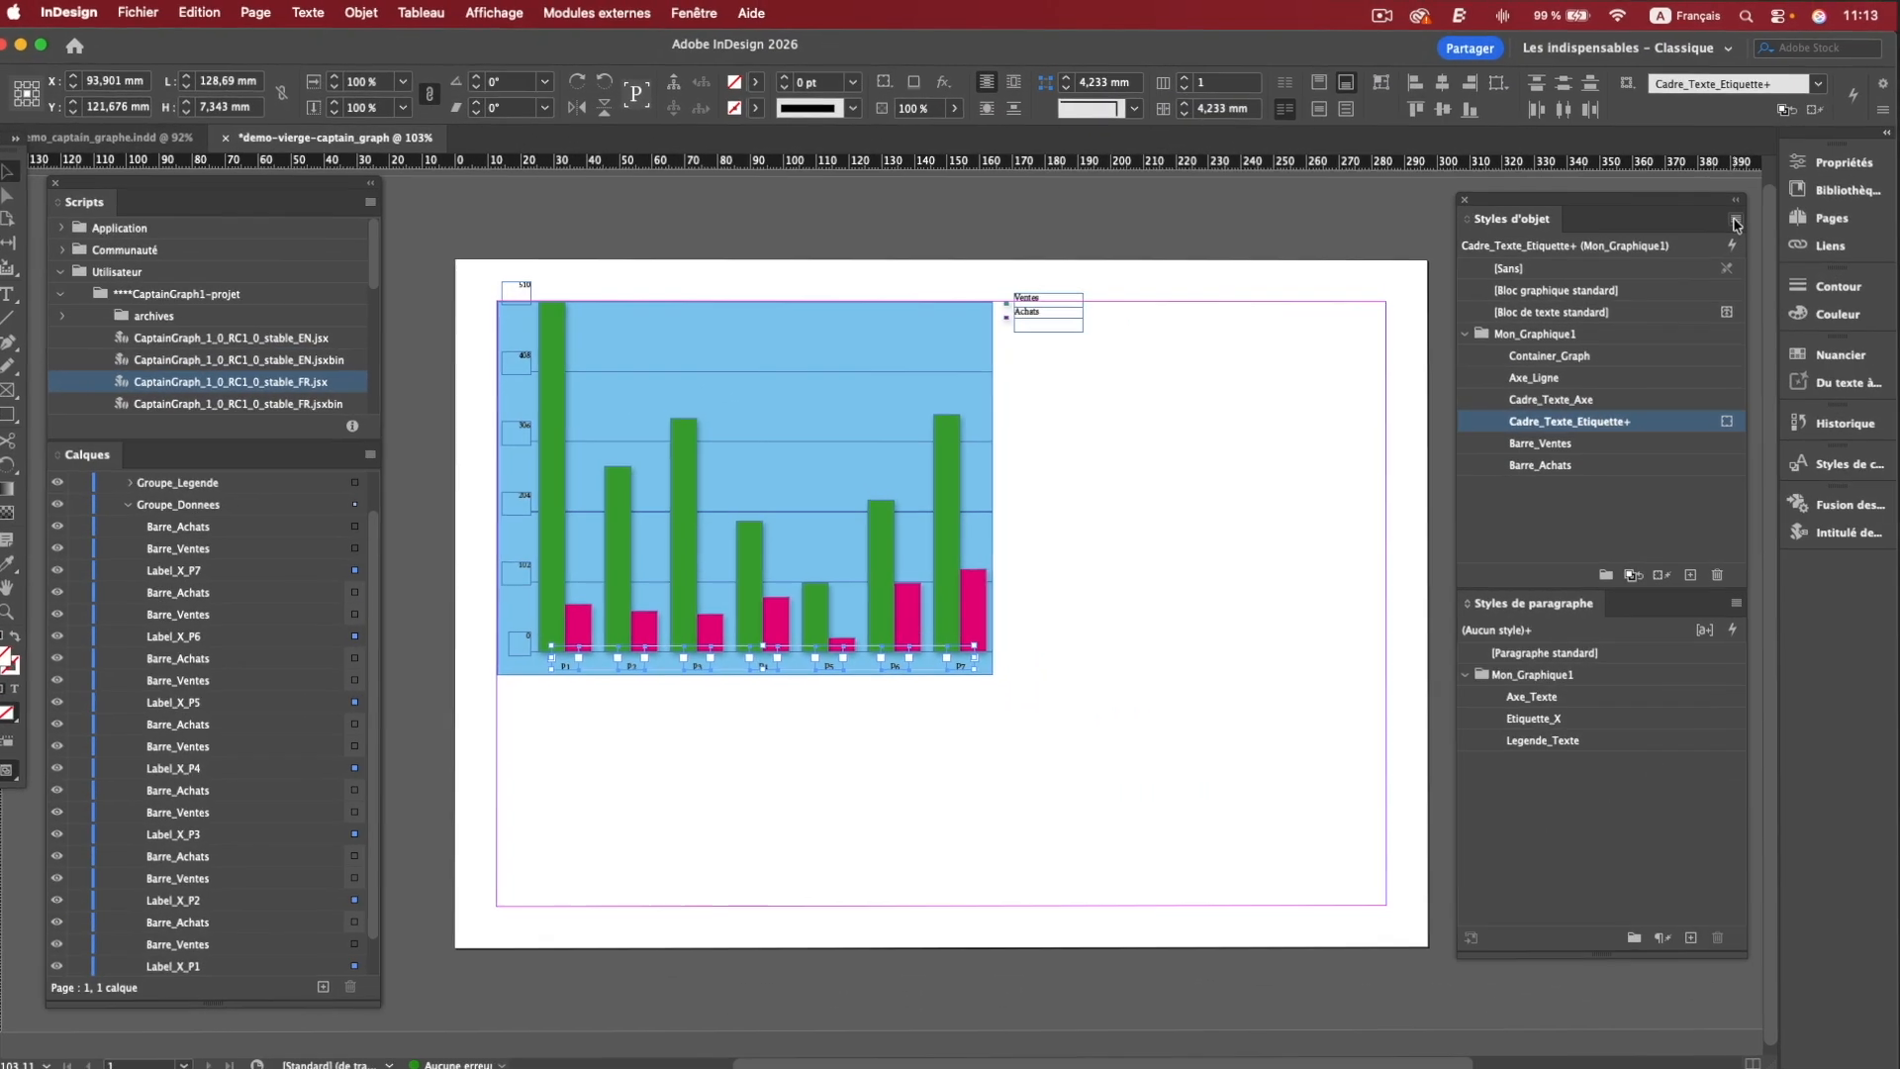
pyautogui.click(1850, 212)
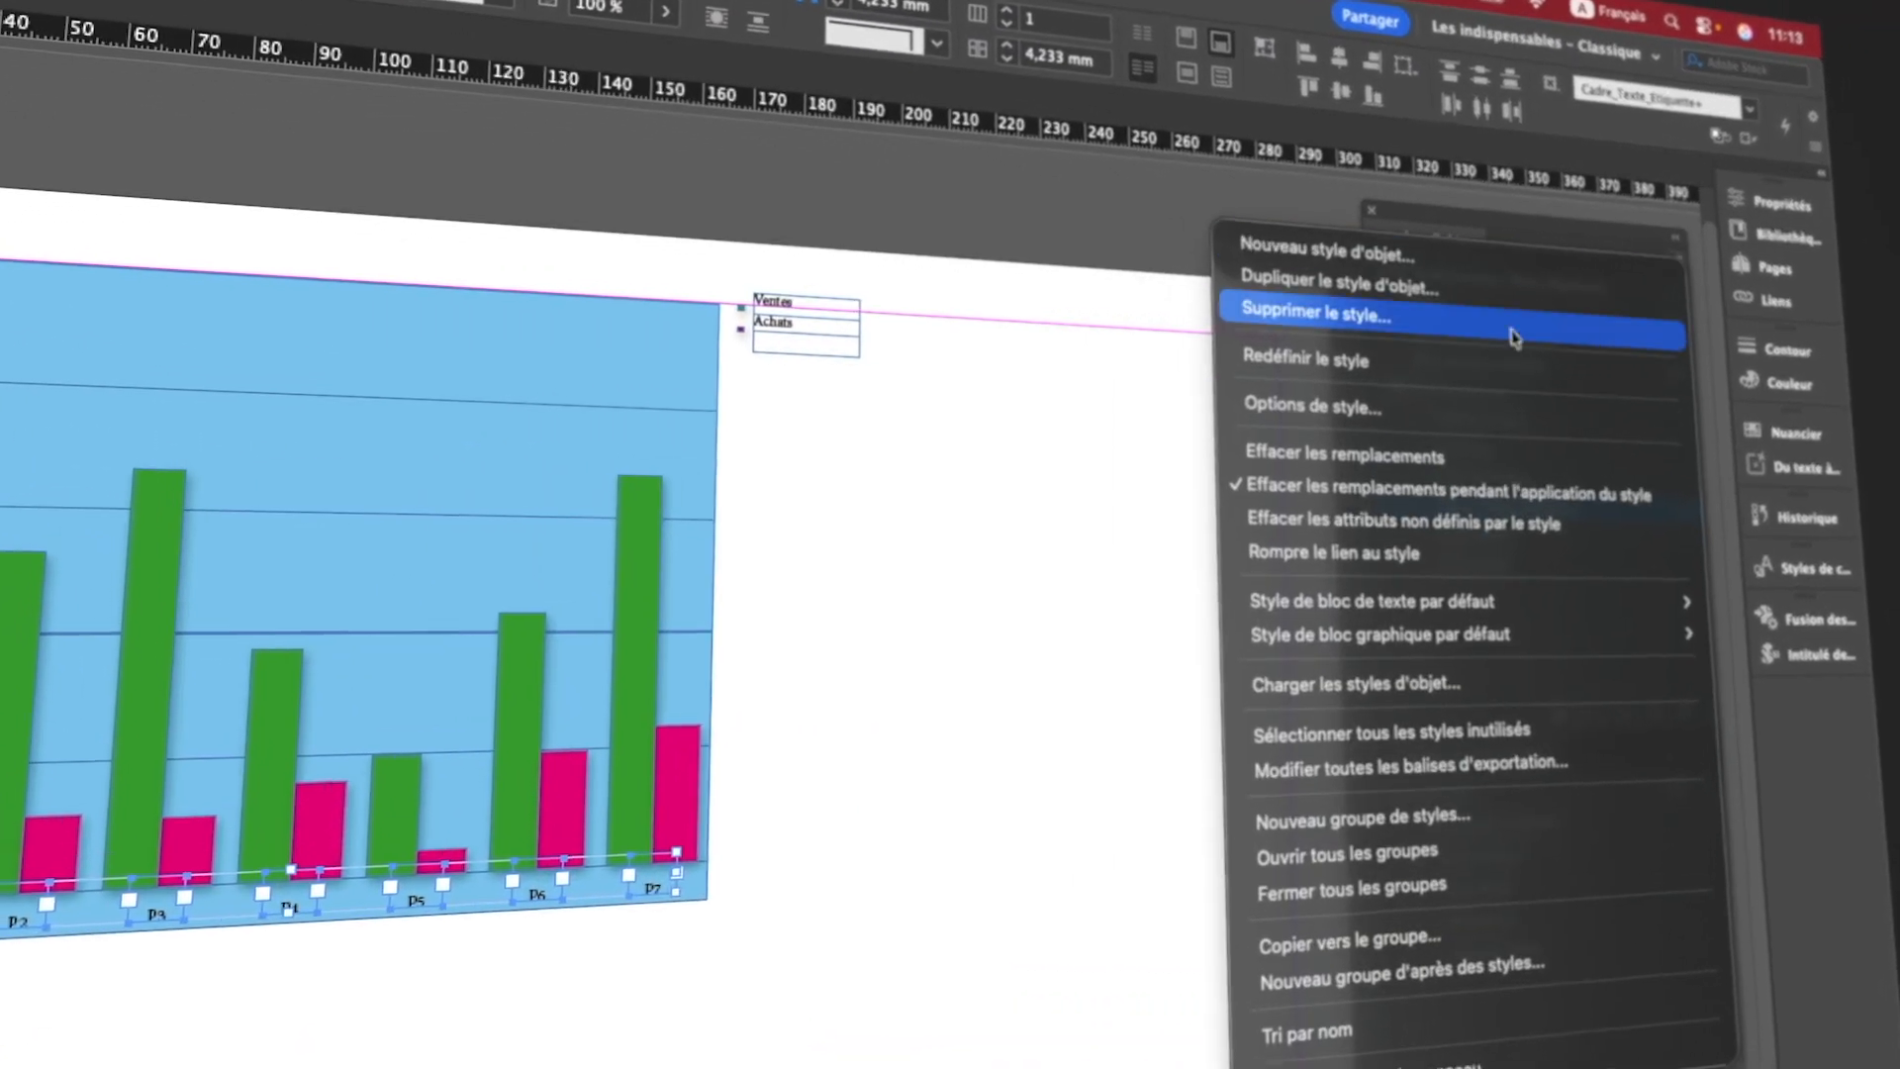
pyautogui.click(1445, 383)
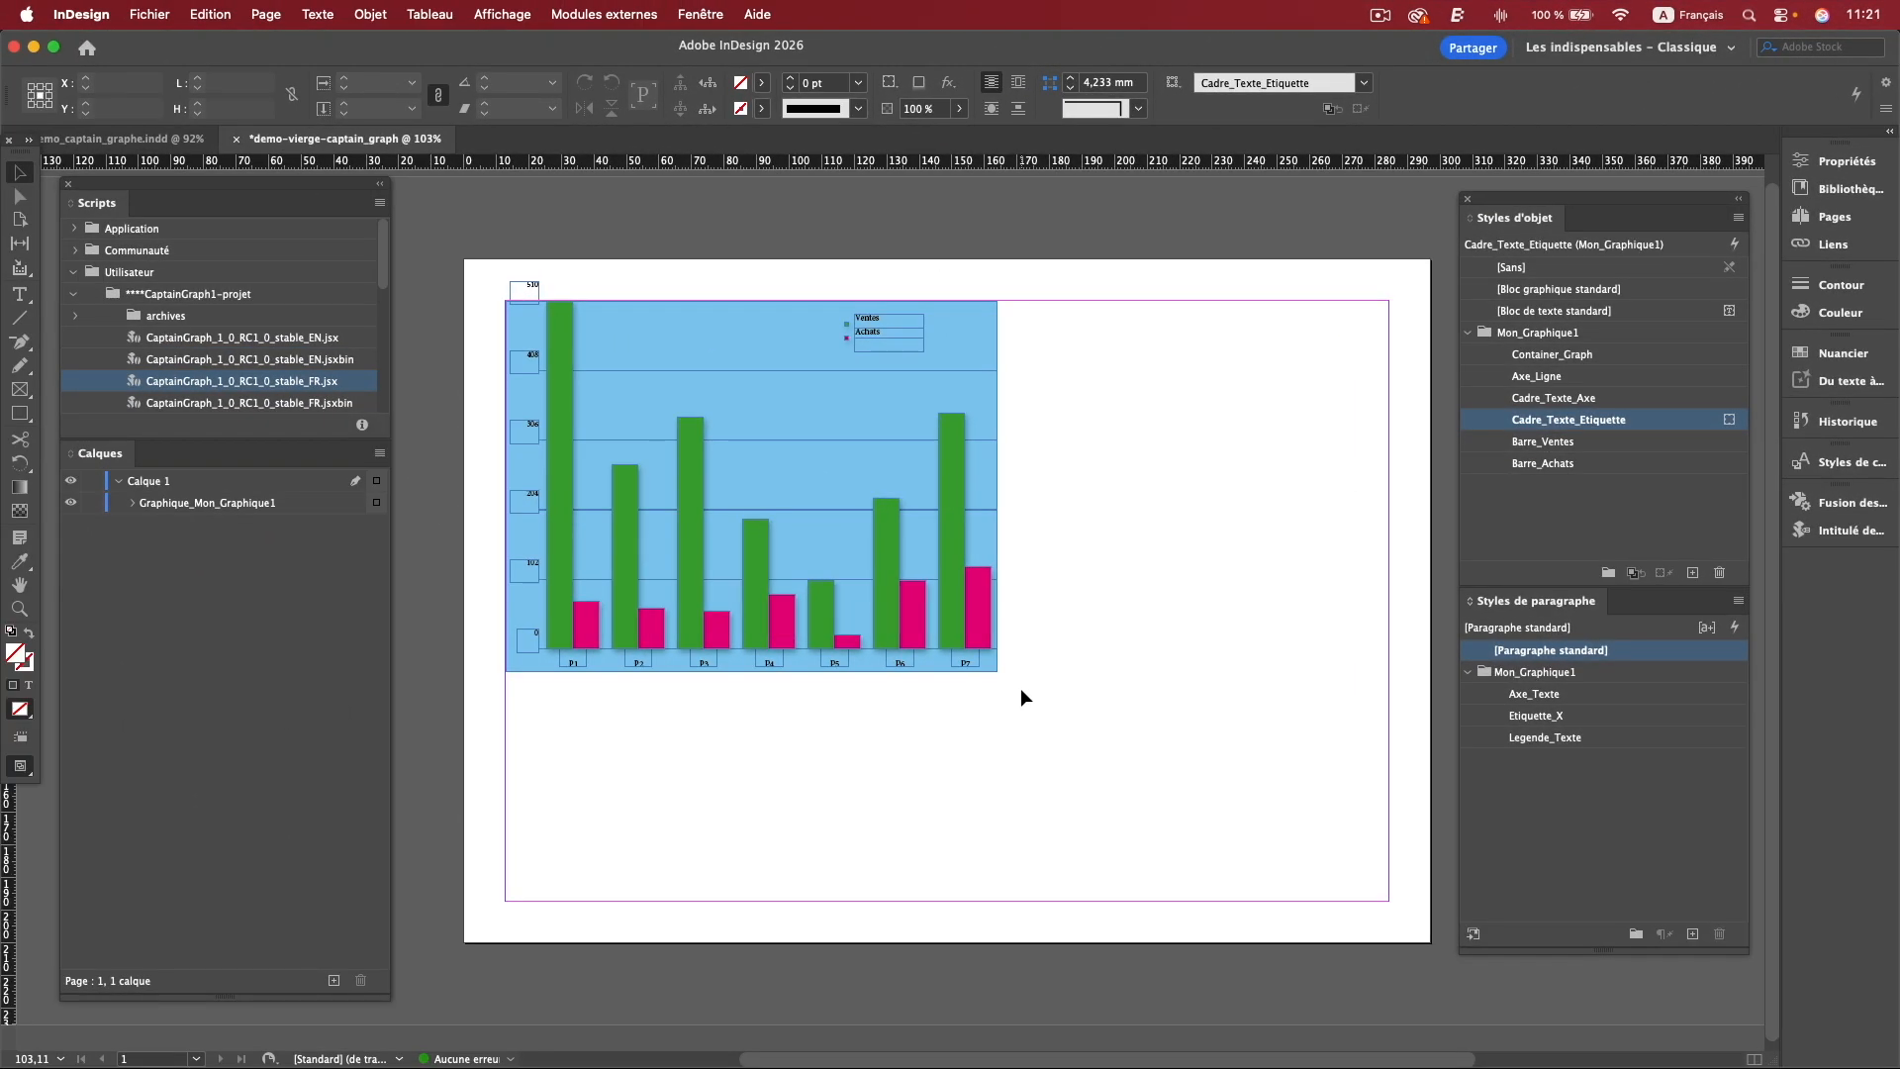
# Draw a rectangle about 119 × 77 mm in the page's lower-right area and run the CaptainGraph_1_0_RC1_0_stable_FR.jsx script on it.
pyautogui.click(20, 415)
pyautogui.moveTo(1005, 640); pyautogui.dragTo(1391, 890)
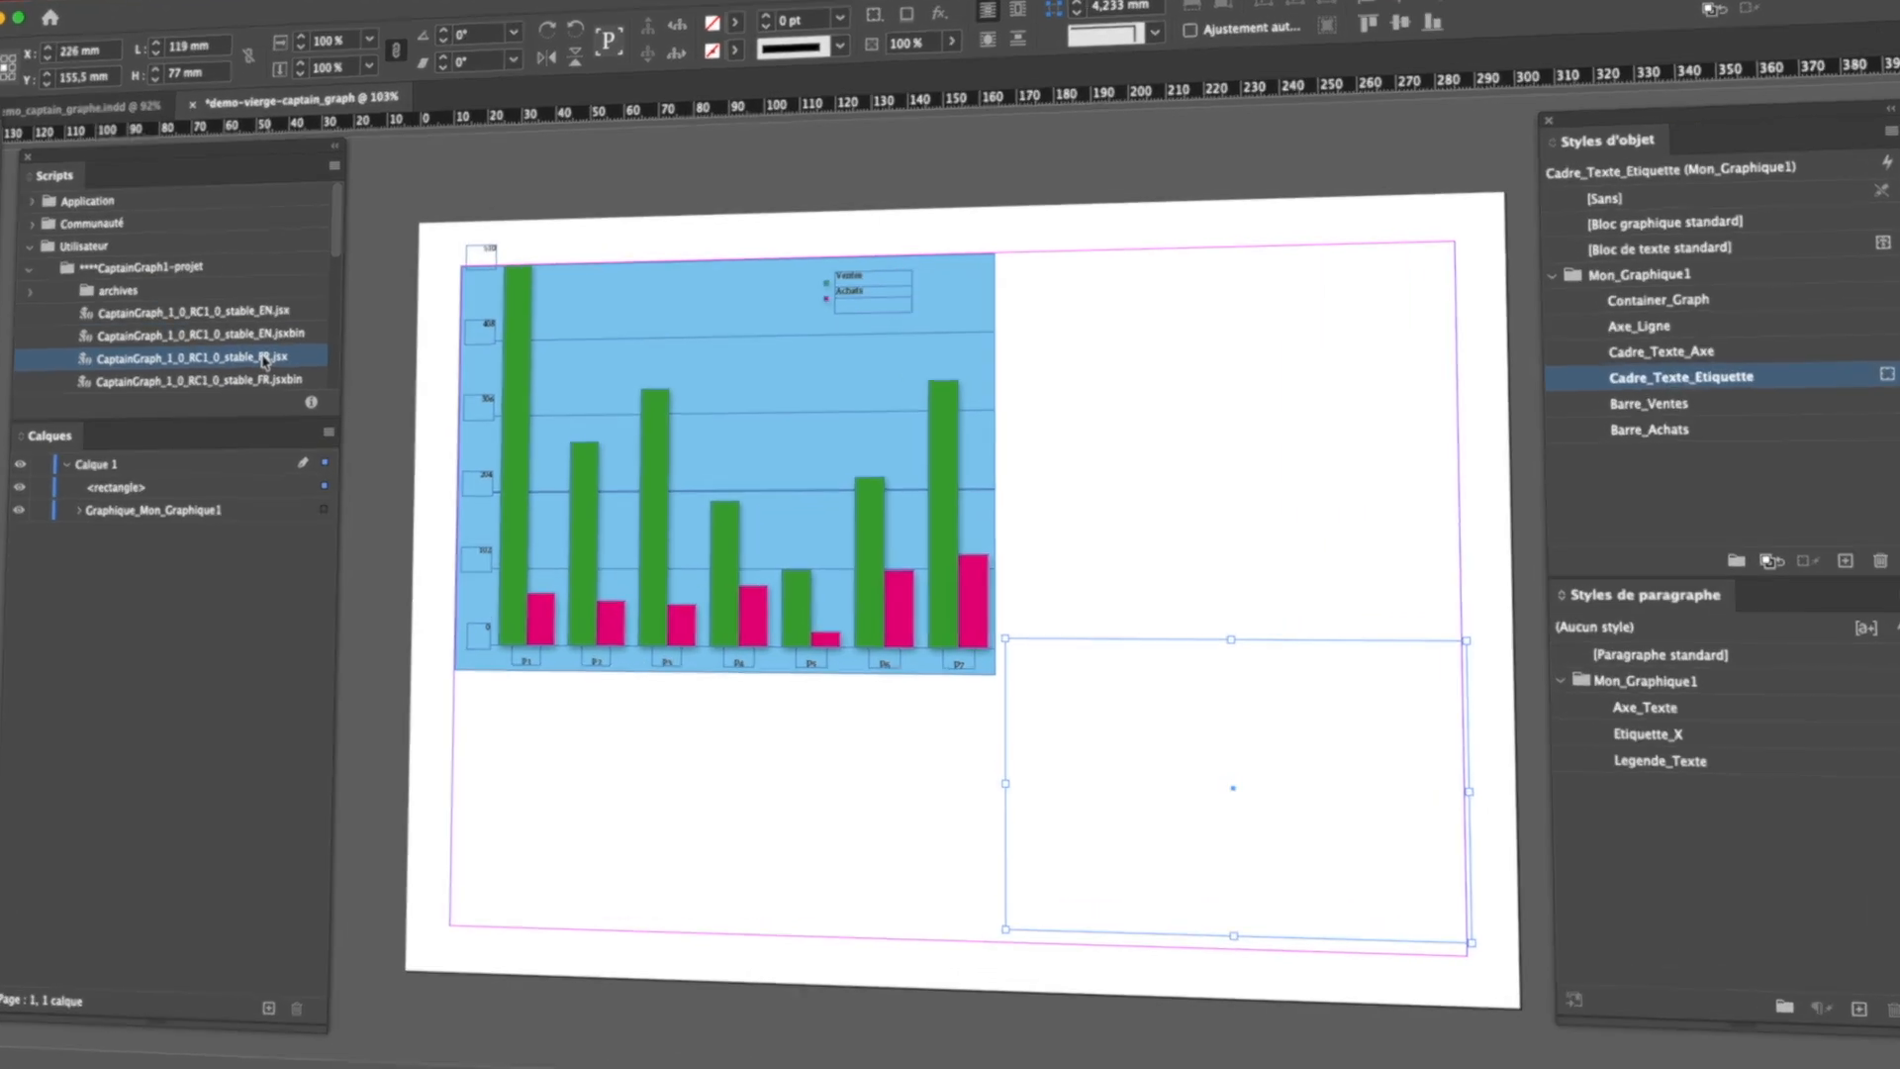
pyautogui.doubleClick(313, 384)
# Preview the chart from the sample data, change P1's Achats value to 200 and preview it again.
pyautogui.moveTo(574, 231); pyautogui.dragTo(861, 86)
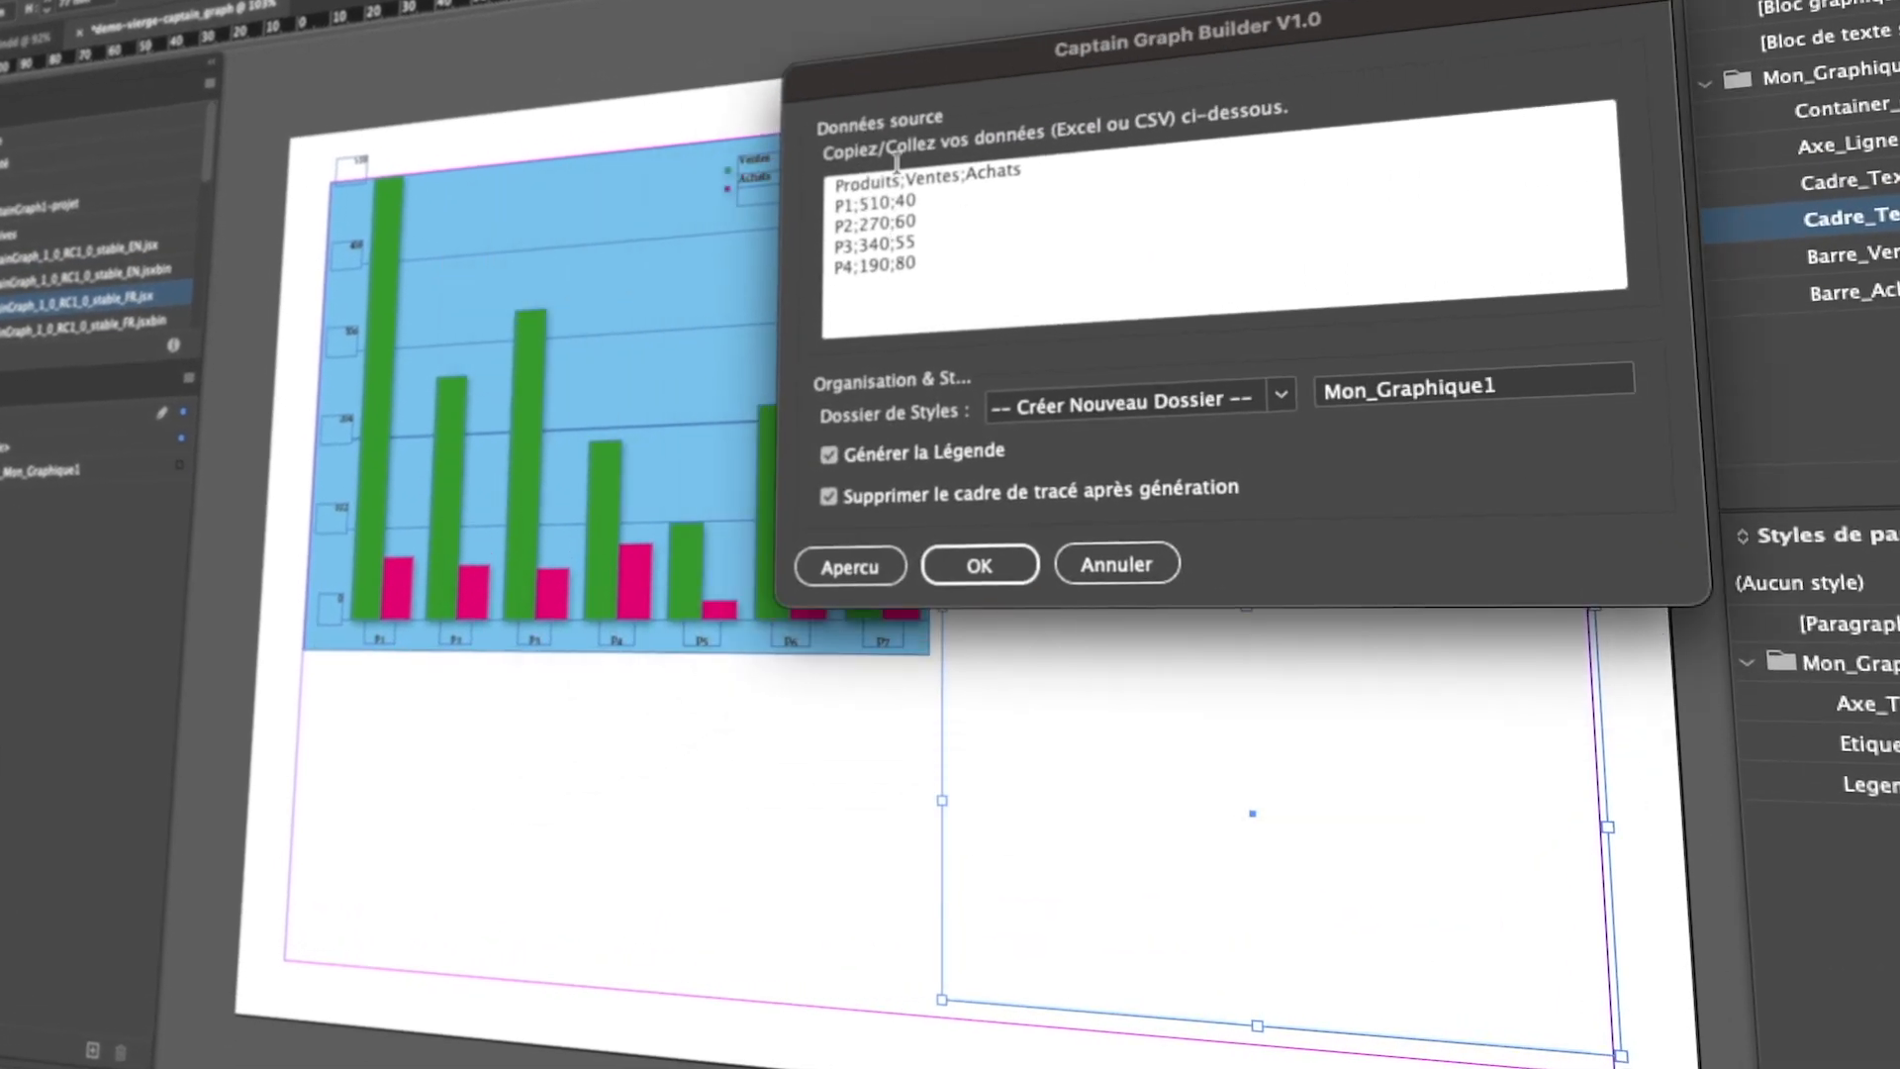
pyautogui.moveTo(913, 79); pyautogui.dragTo(885, 30)
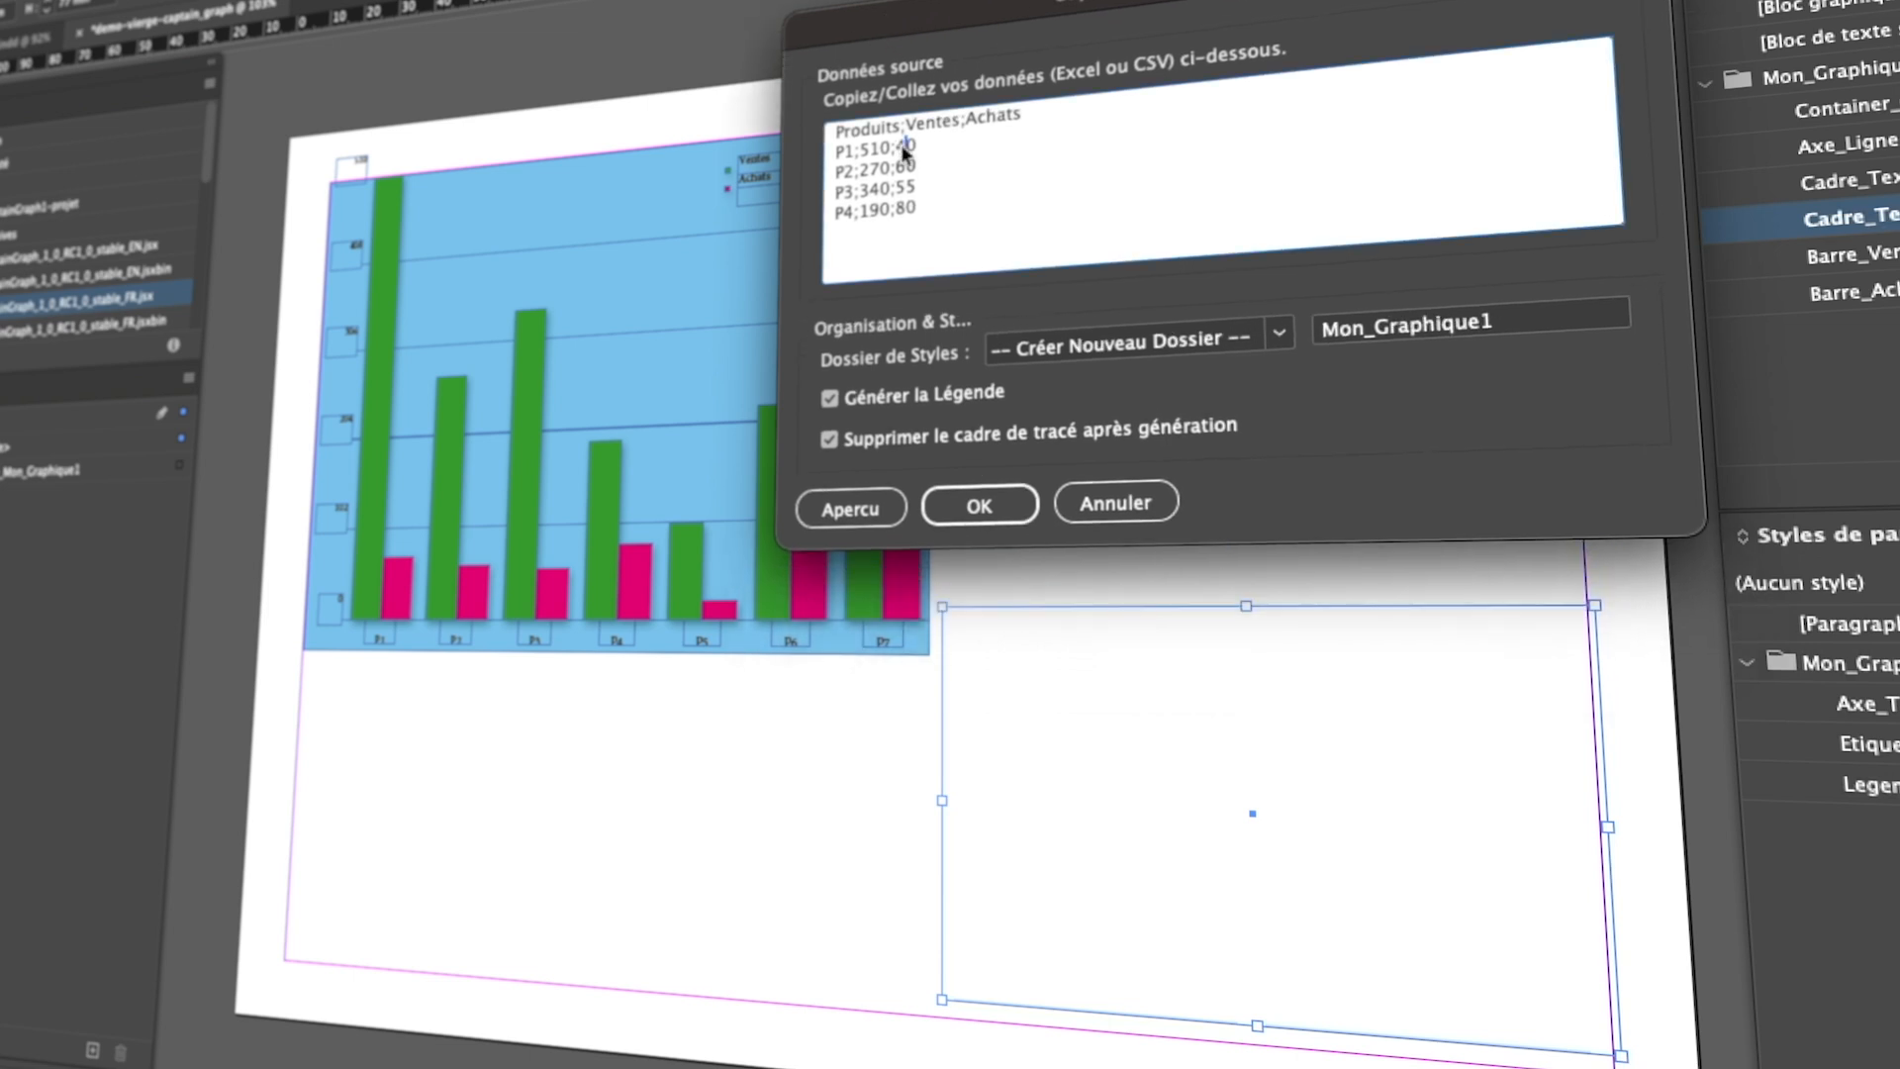
pyautogui.click(877, 510)
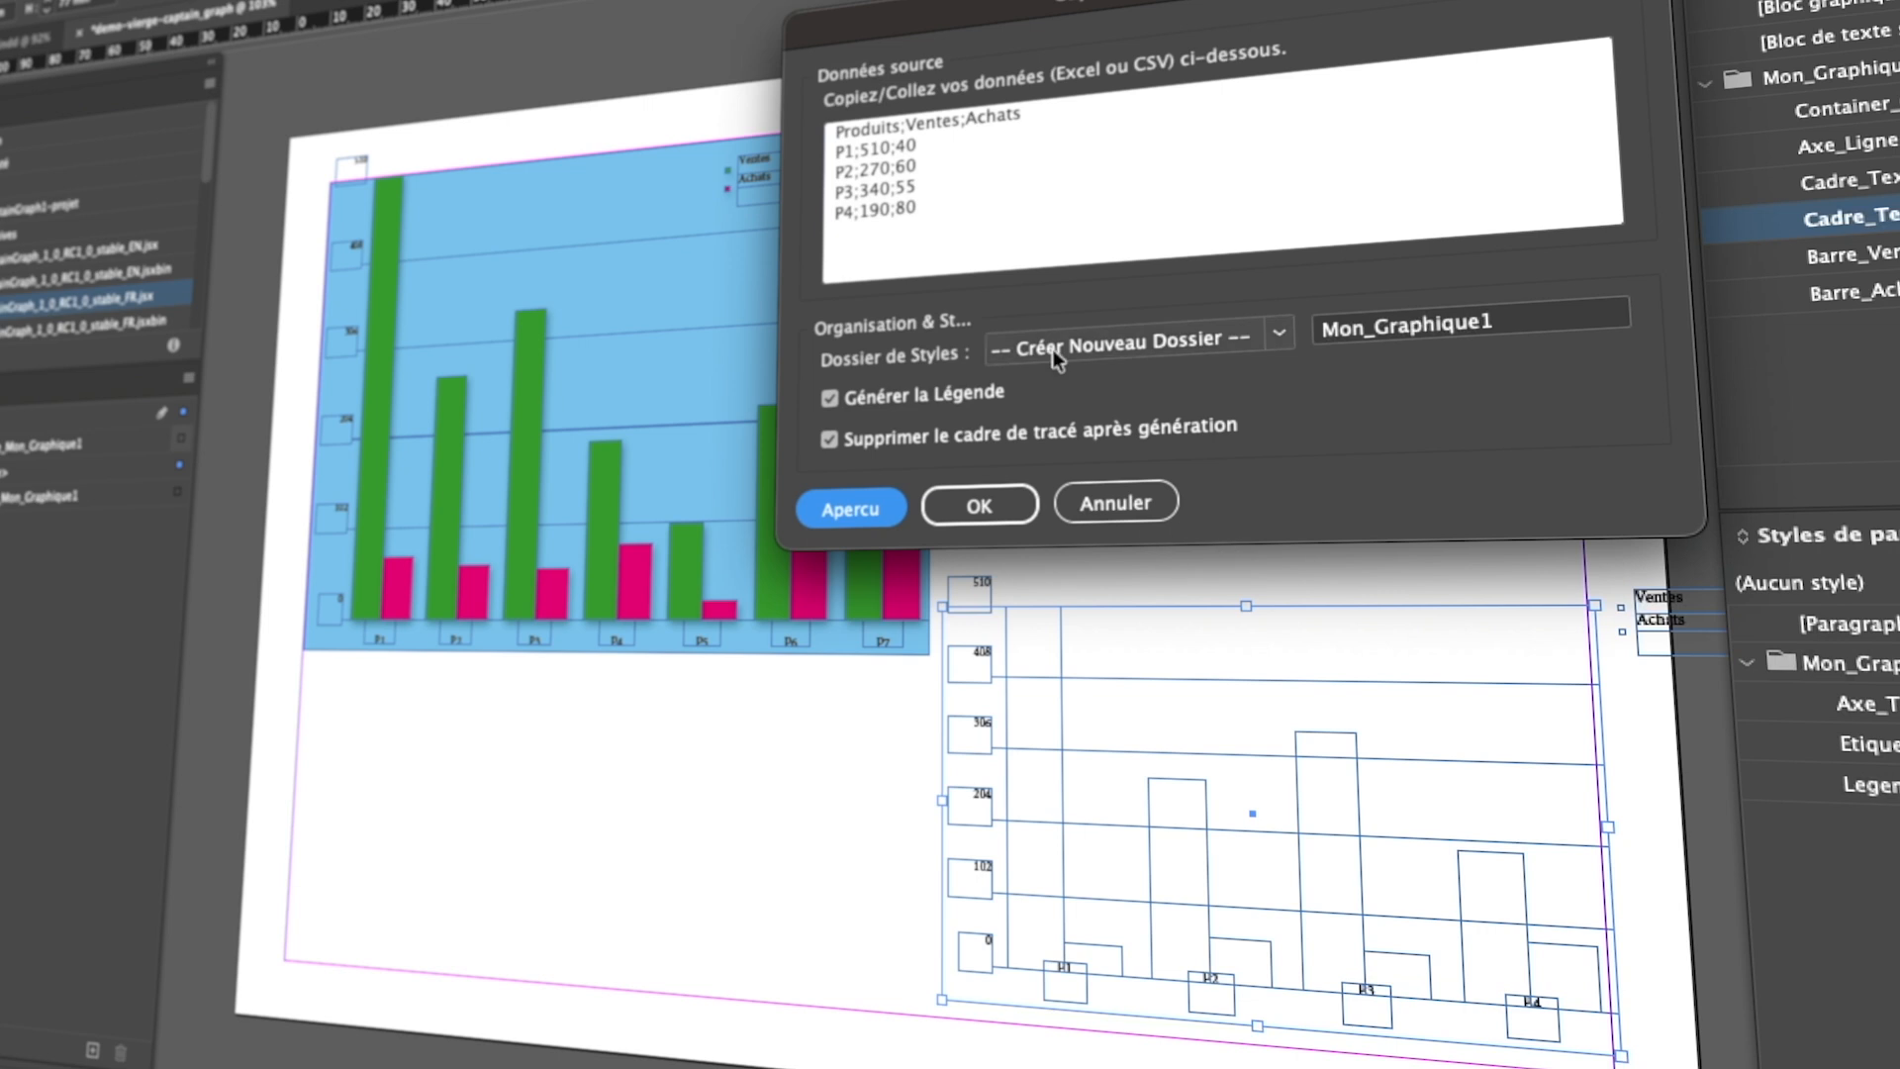
pyautogui.moveTo(896, 149); pyautogui.dragTo(906, 150)
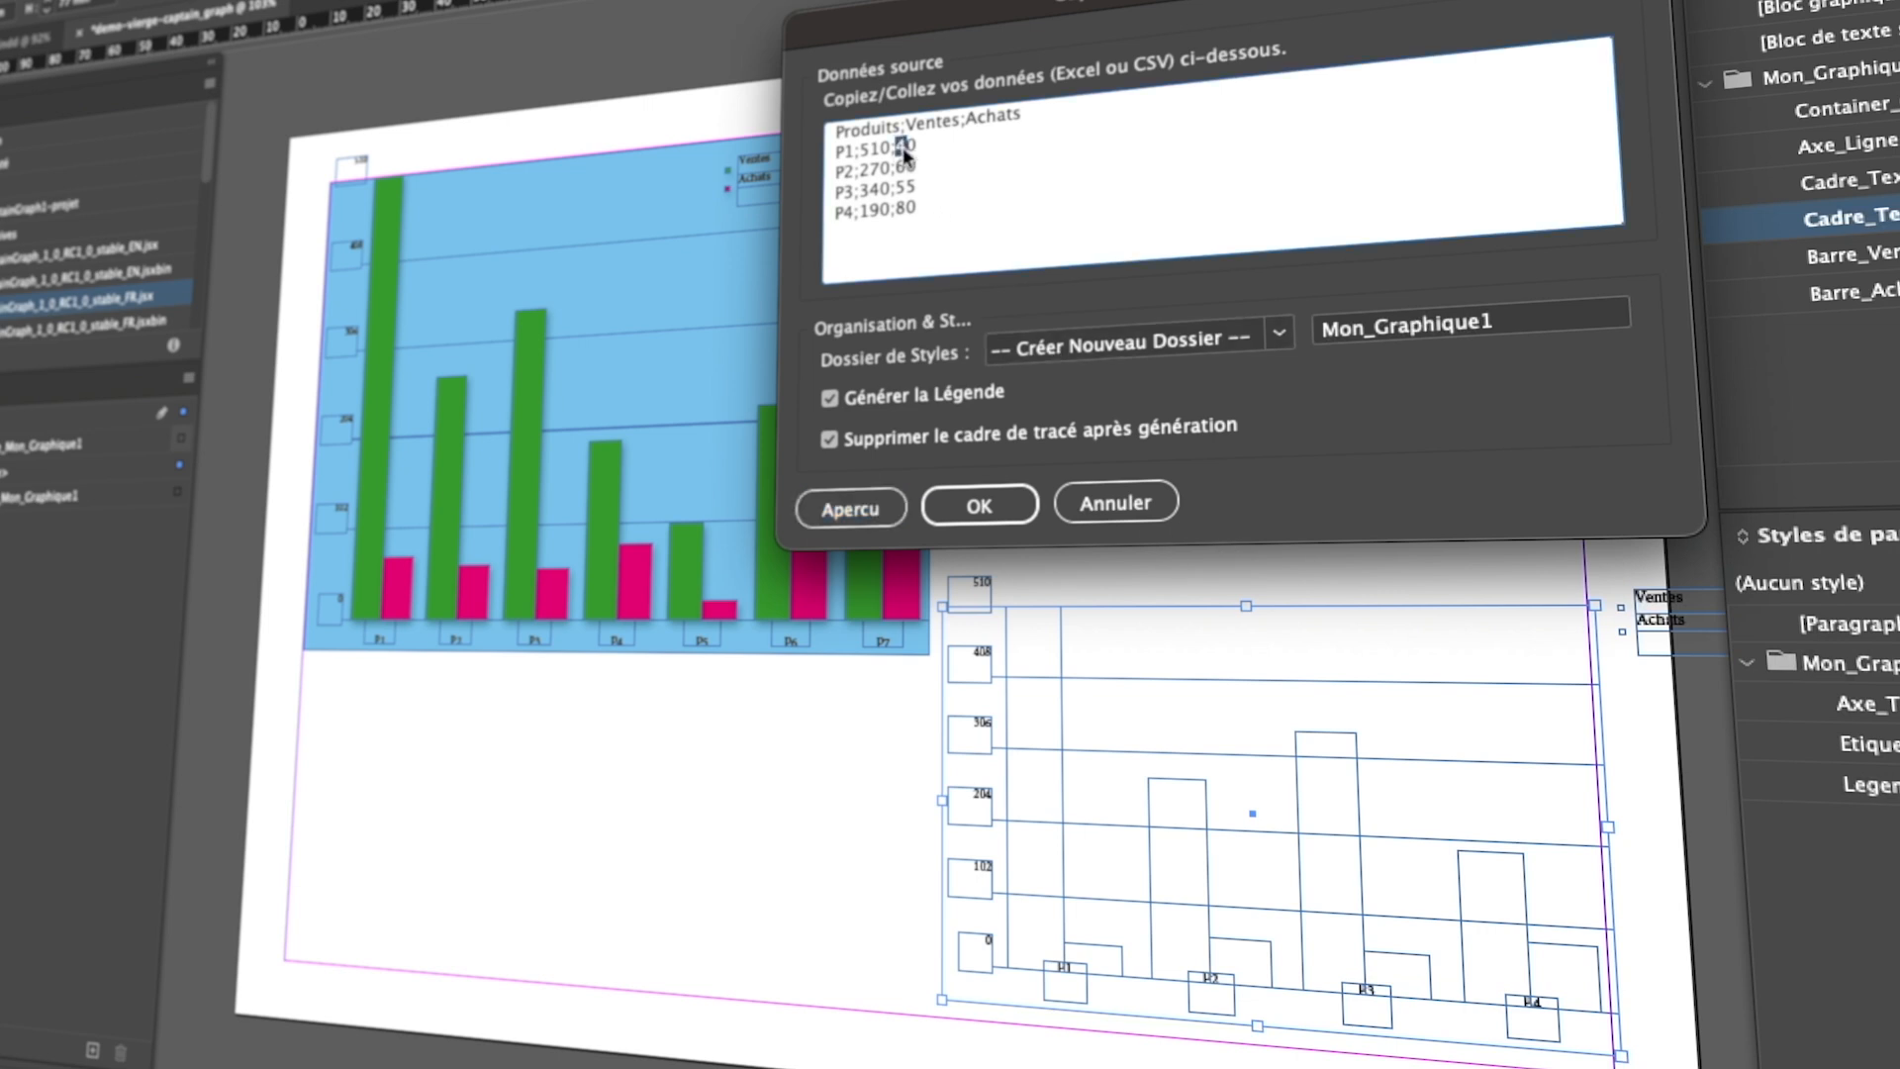
pyautogui.write('200')
pyautogui.click(866, 513)
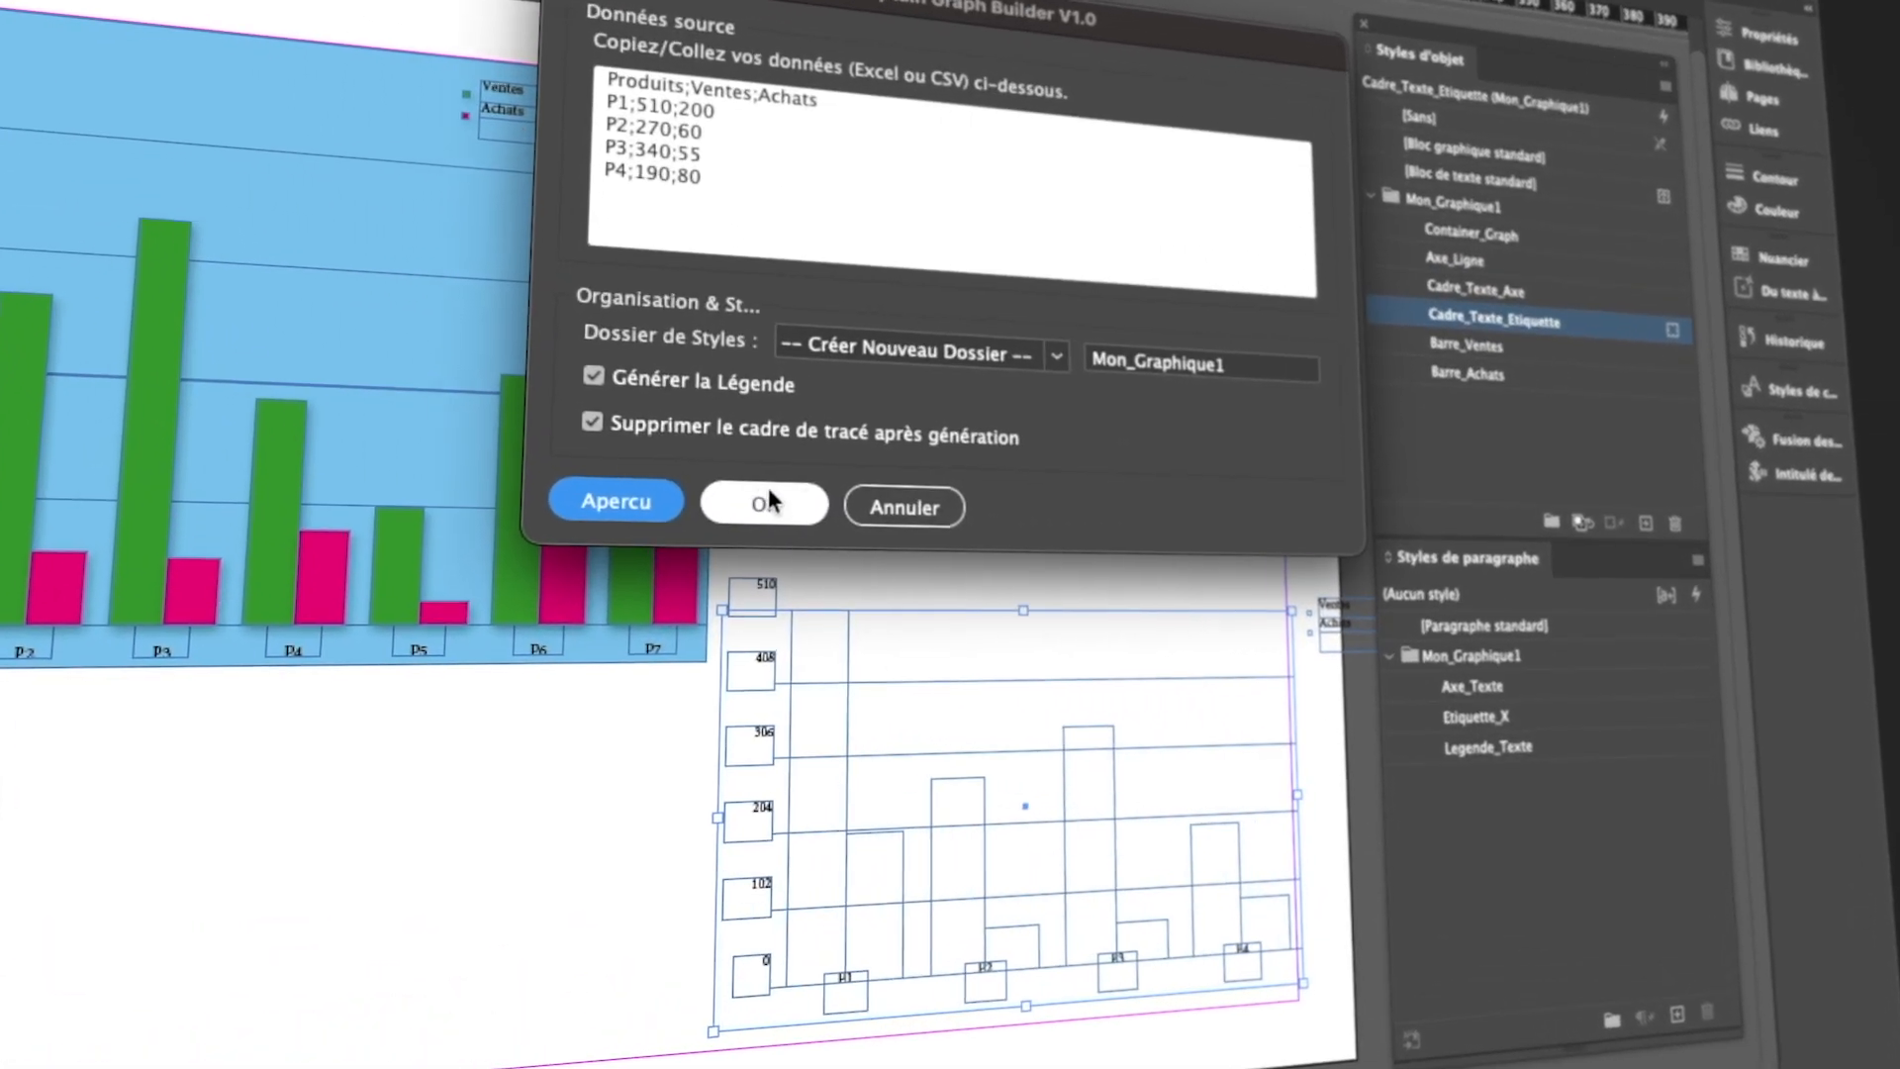
# Choose the existing Mon_Graphique1 style folder for the second chart and generate it.
pyautogui.click(1049, 351)
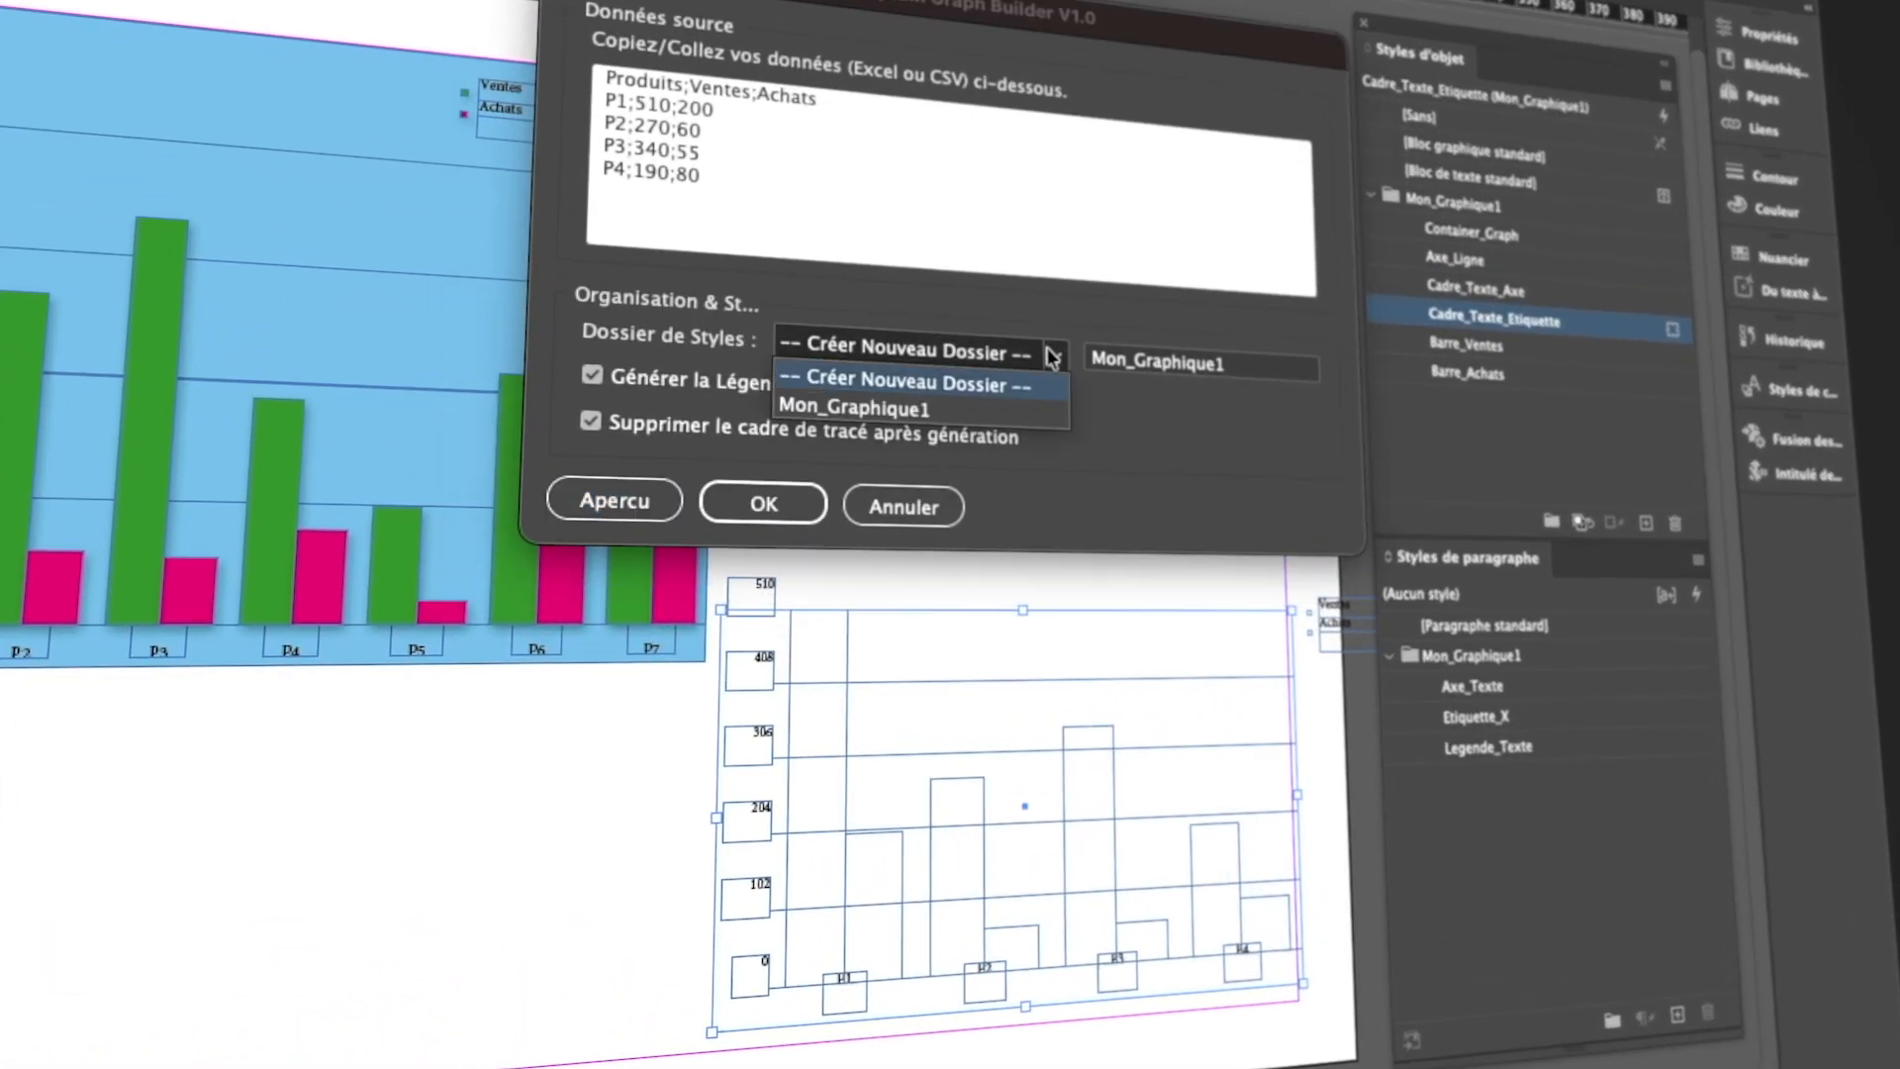
pyautogui.click(873, 406)
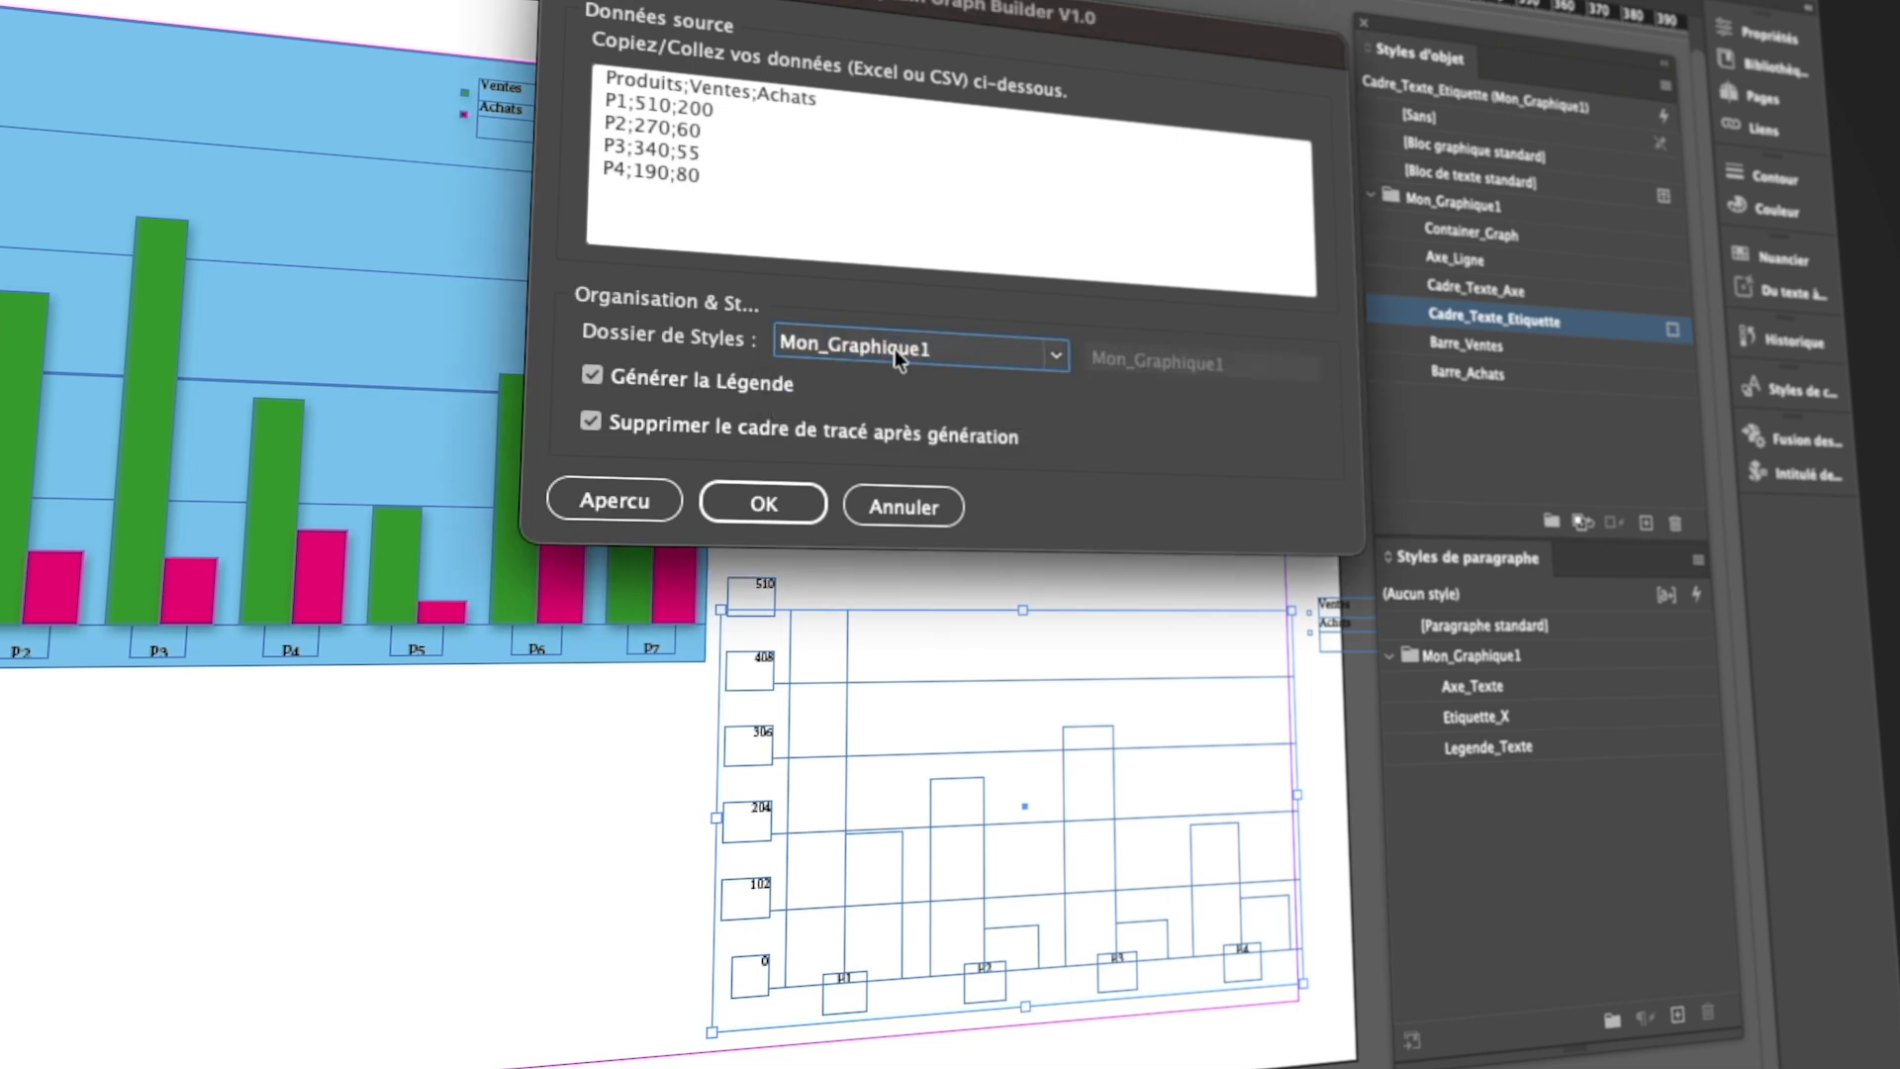
pyautogui.click(764, 505)
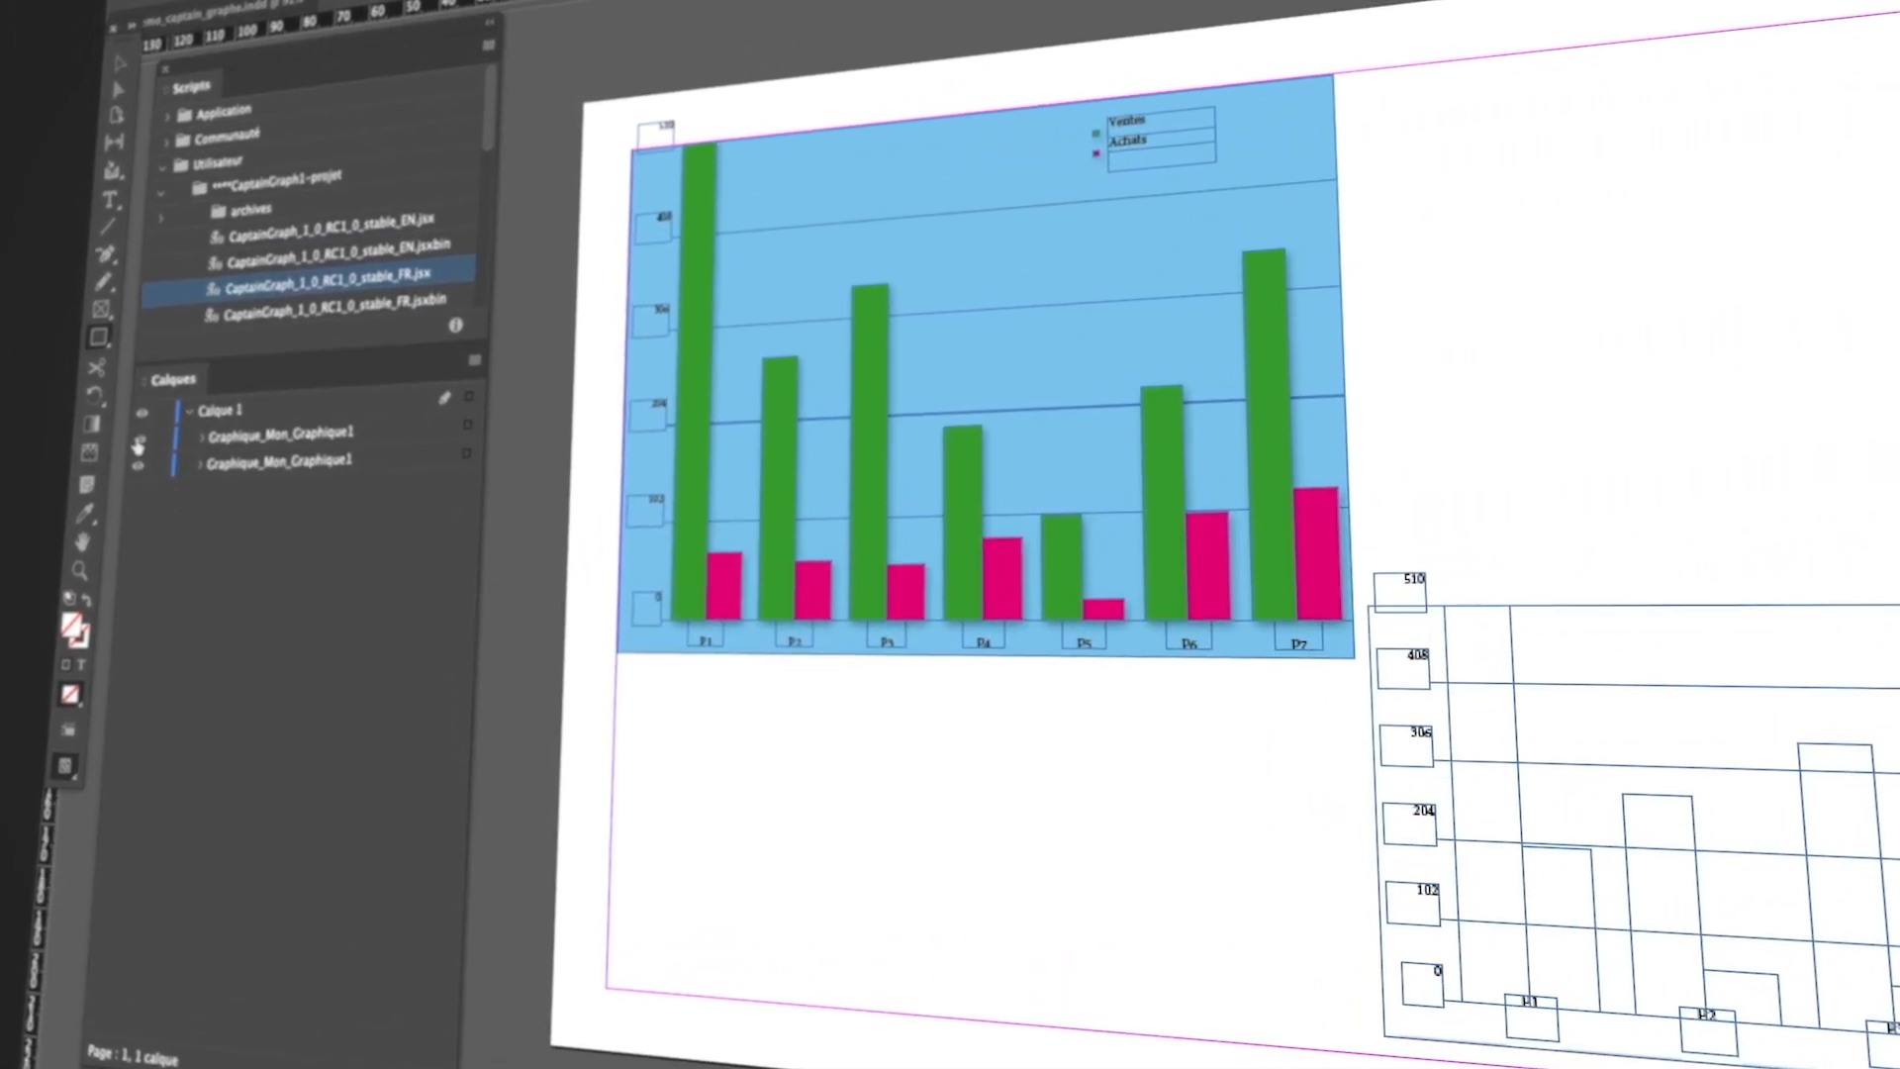
# Check the new Graphique_Mon_Graphique1 group by toggling its visibility, and expand it and its Groupe_Donnees in the layers.
pyautogui.click(138, 446)
pyautogui.click(137, 445)
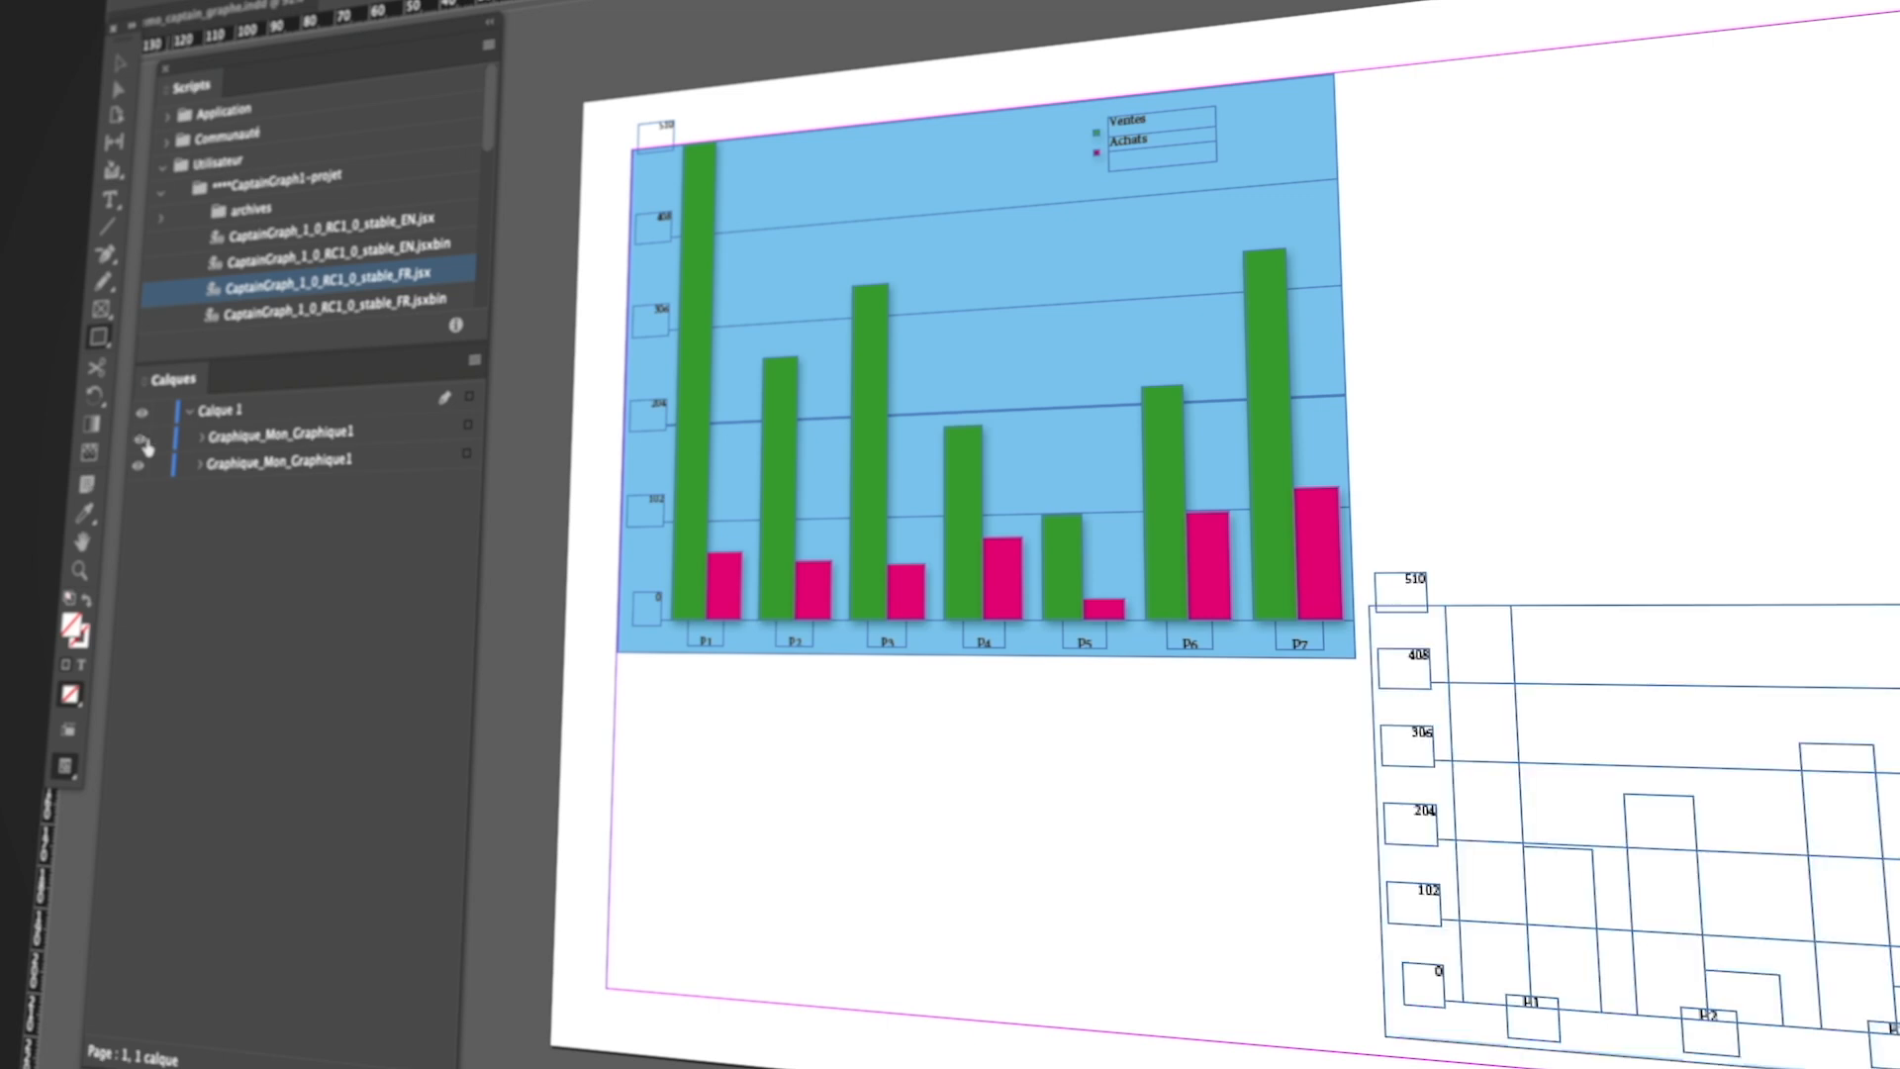
pyautogui.click(201, 437)
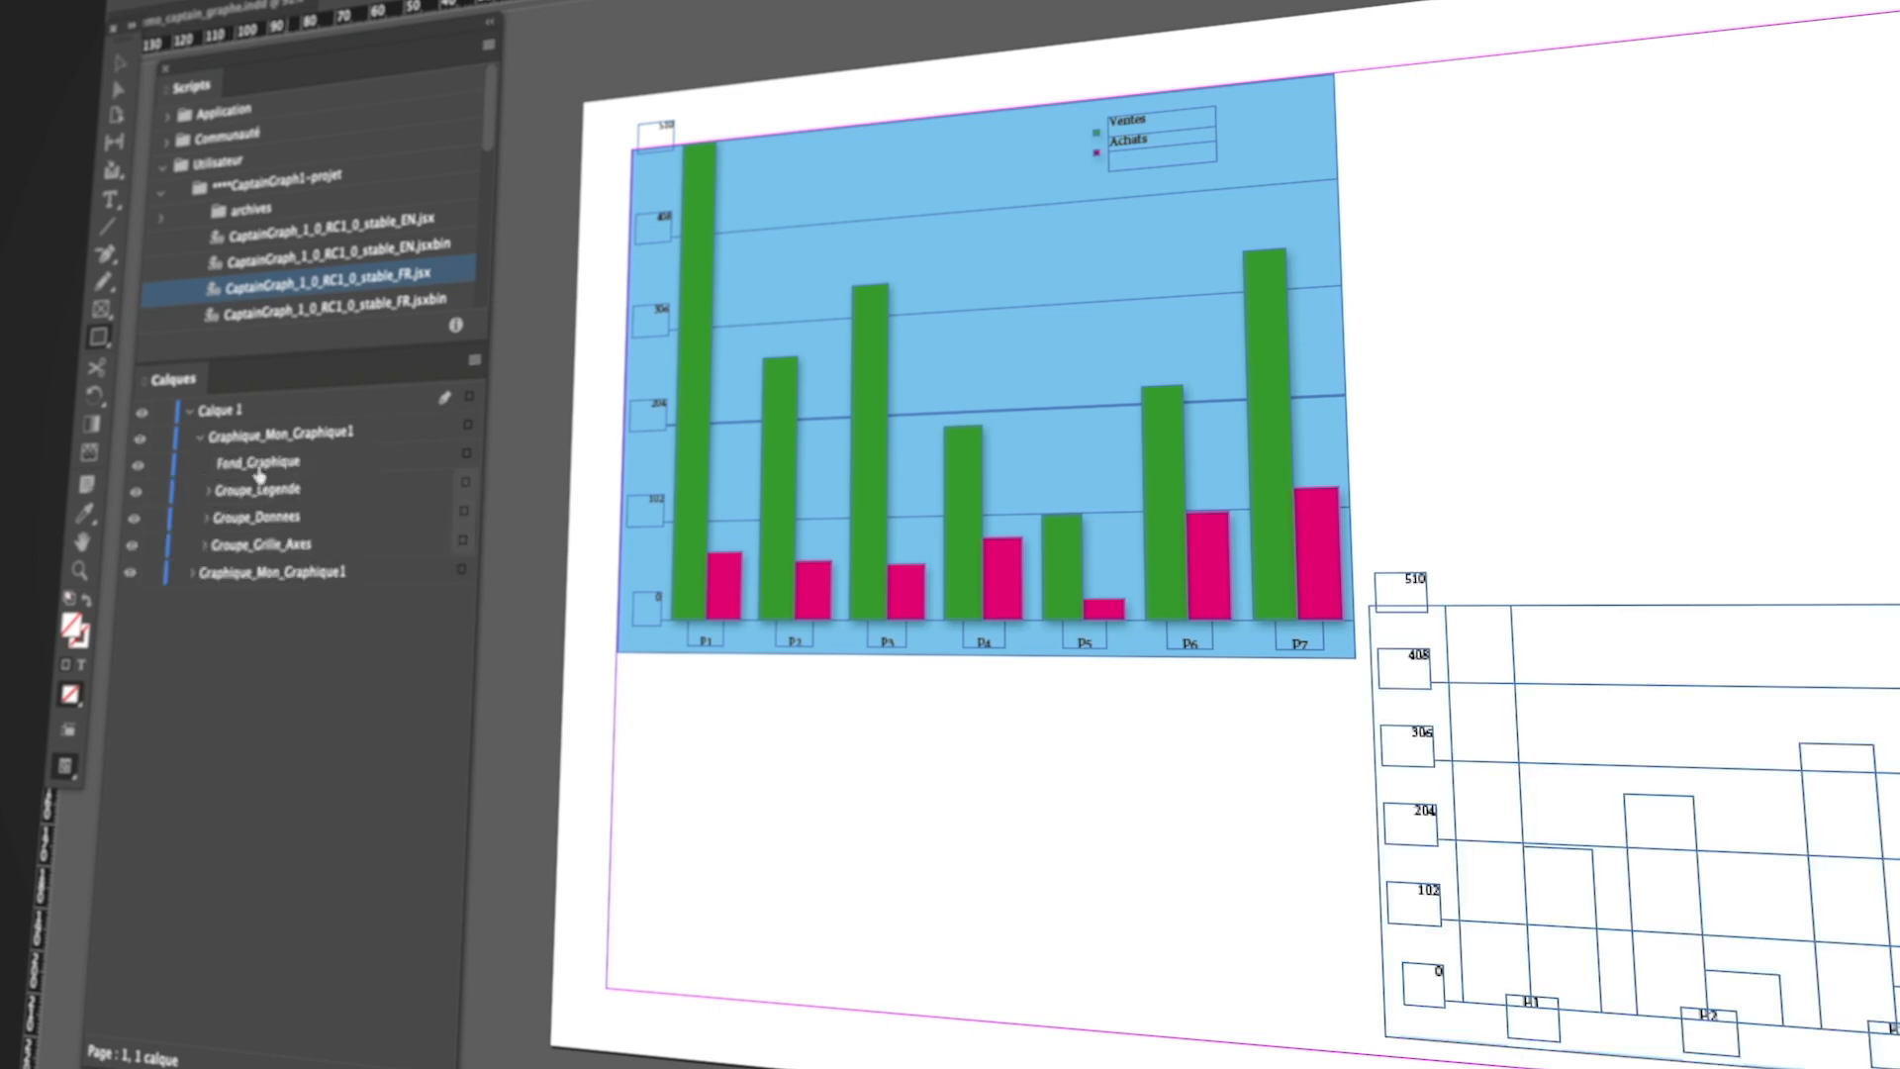
pyautogui.click(206, 519)
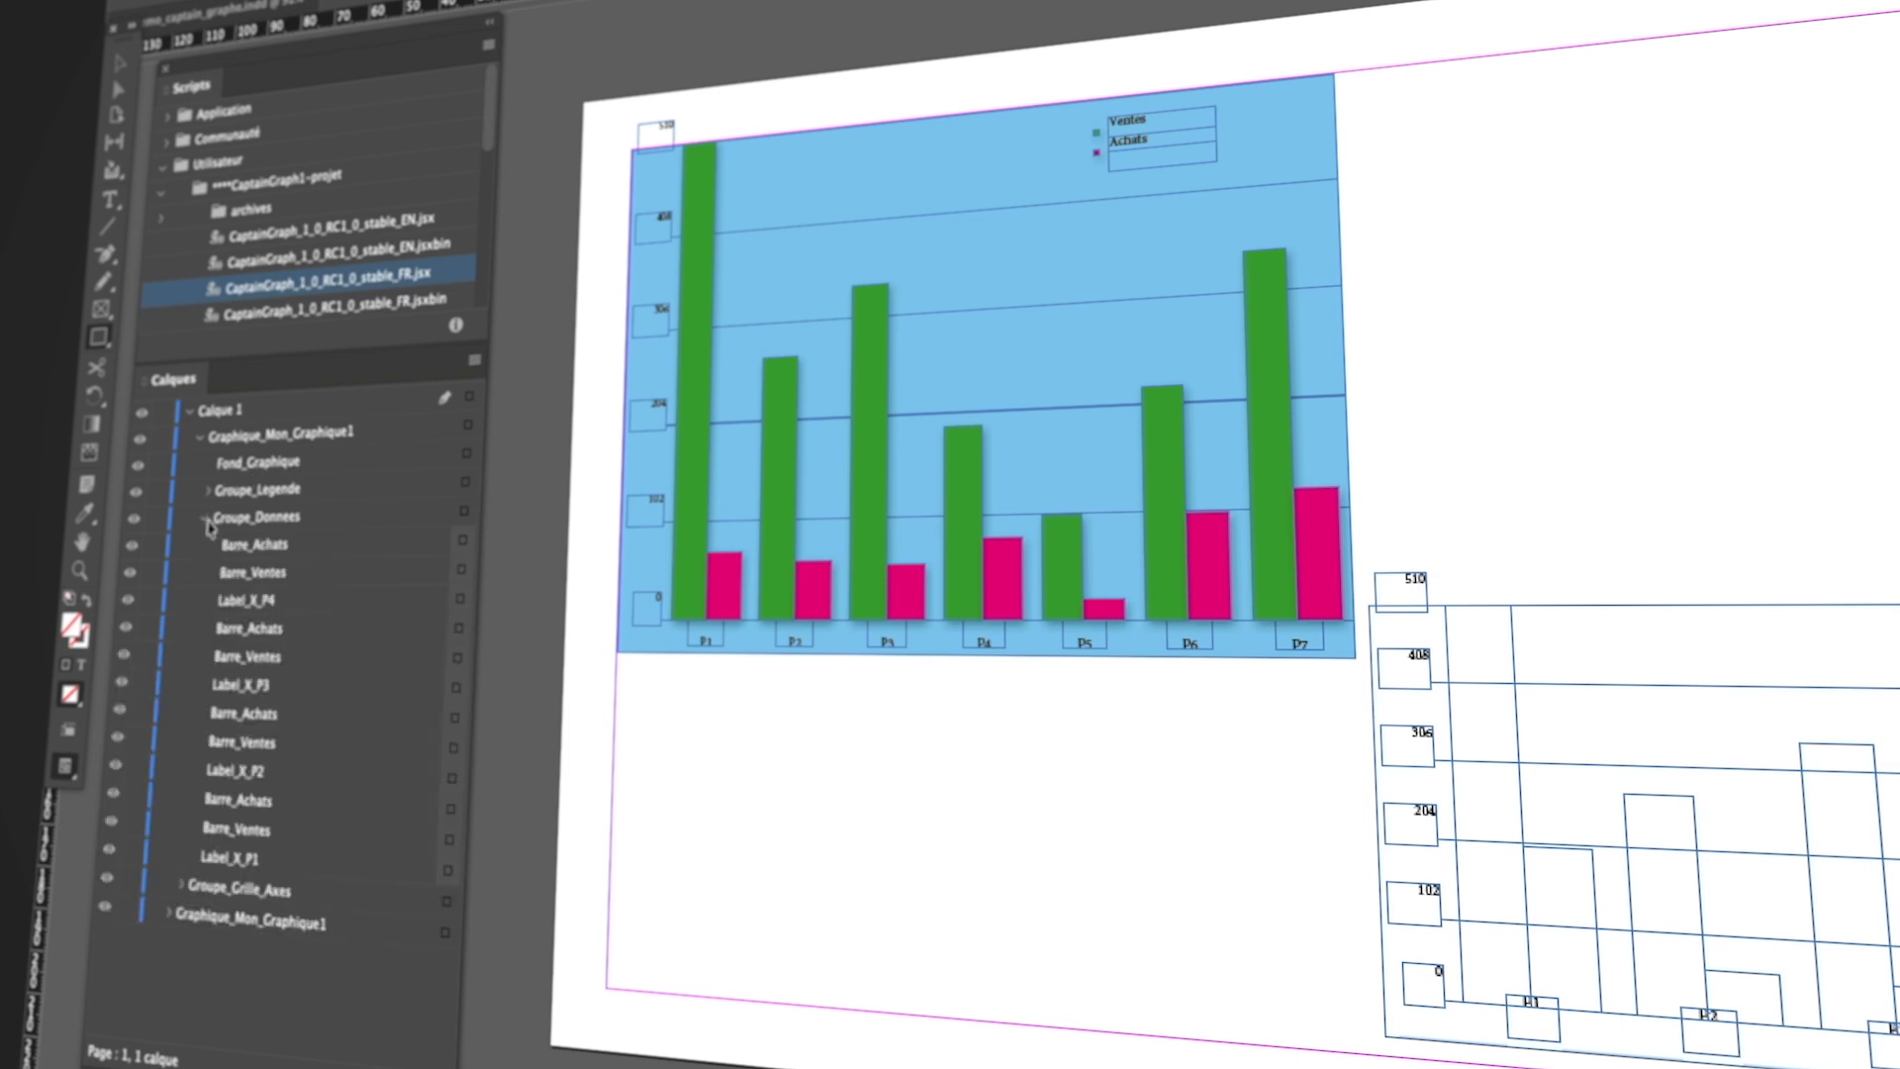
# Select the new chart's P4 Barre_Achats bar and clear its object style overrides.
pyautogui.click(462, 544)
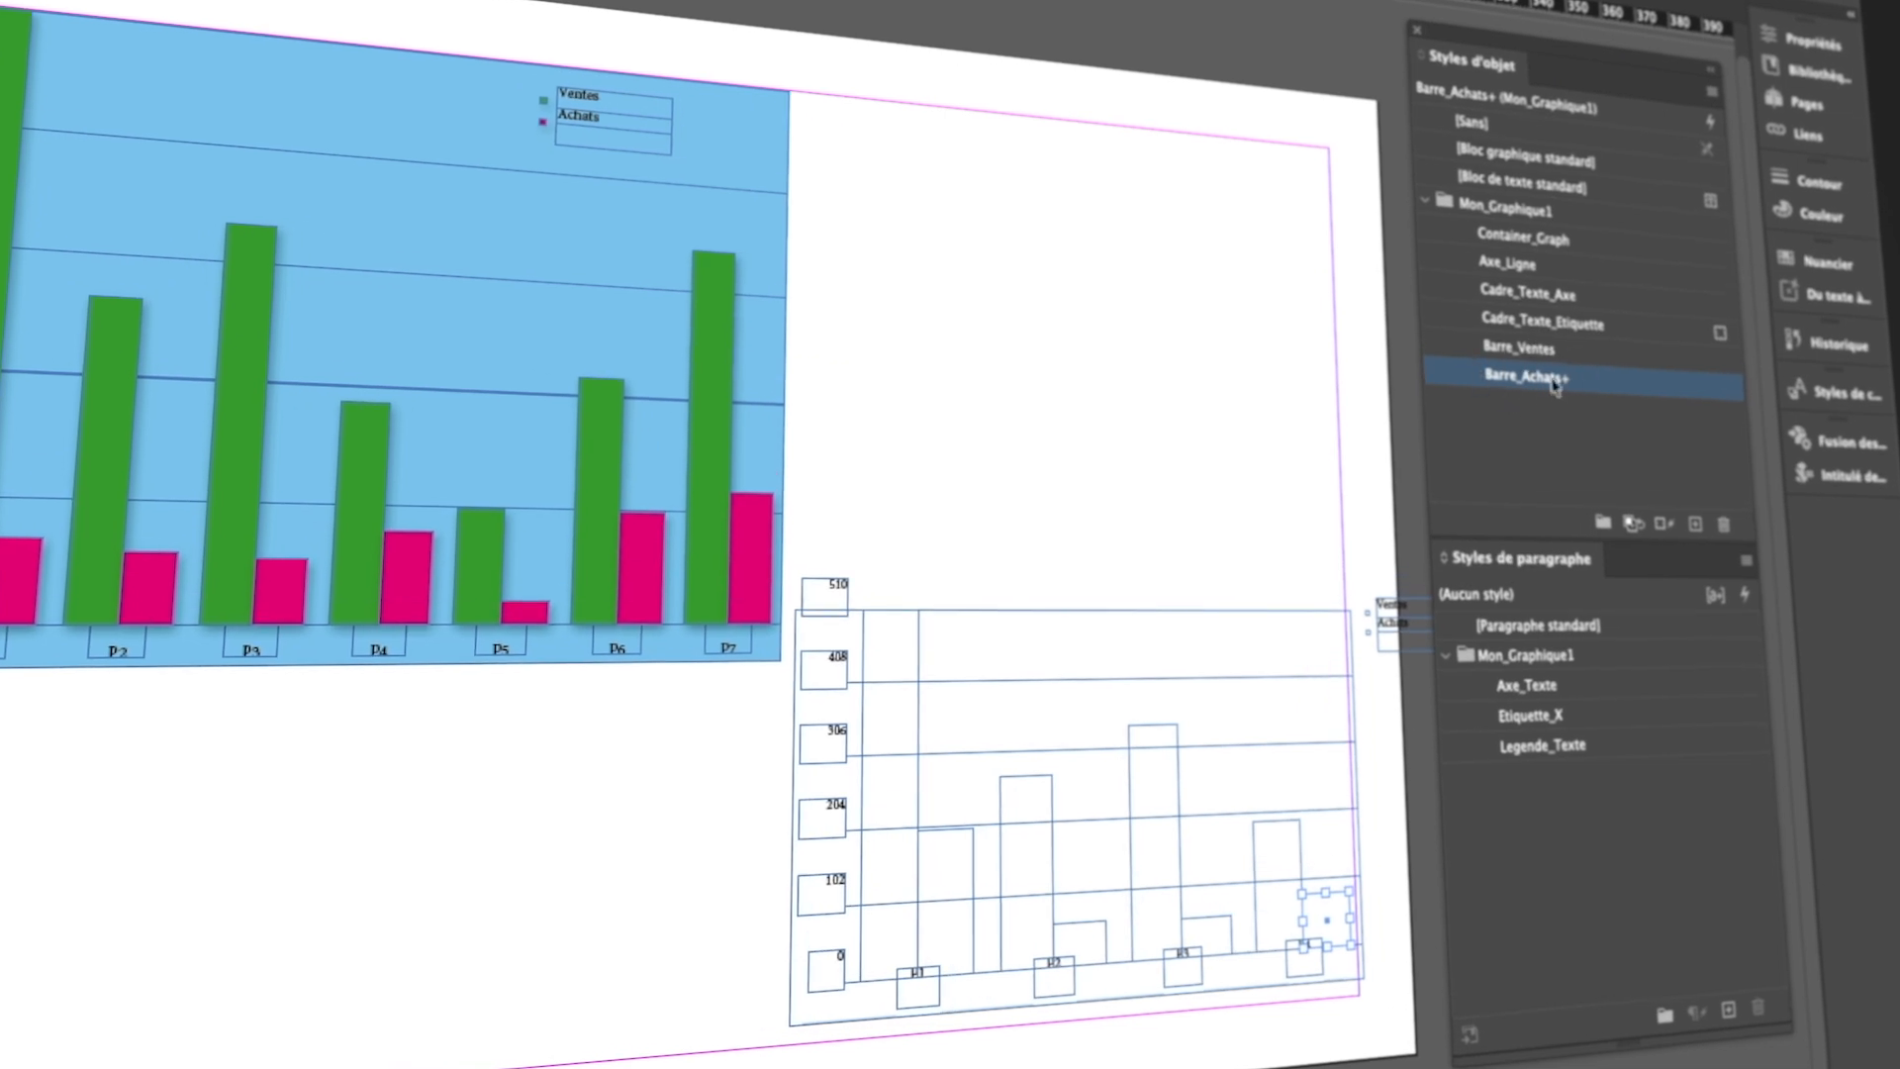
pyautogui.moveTo(1556, 386)
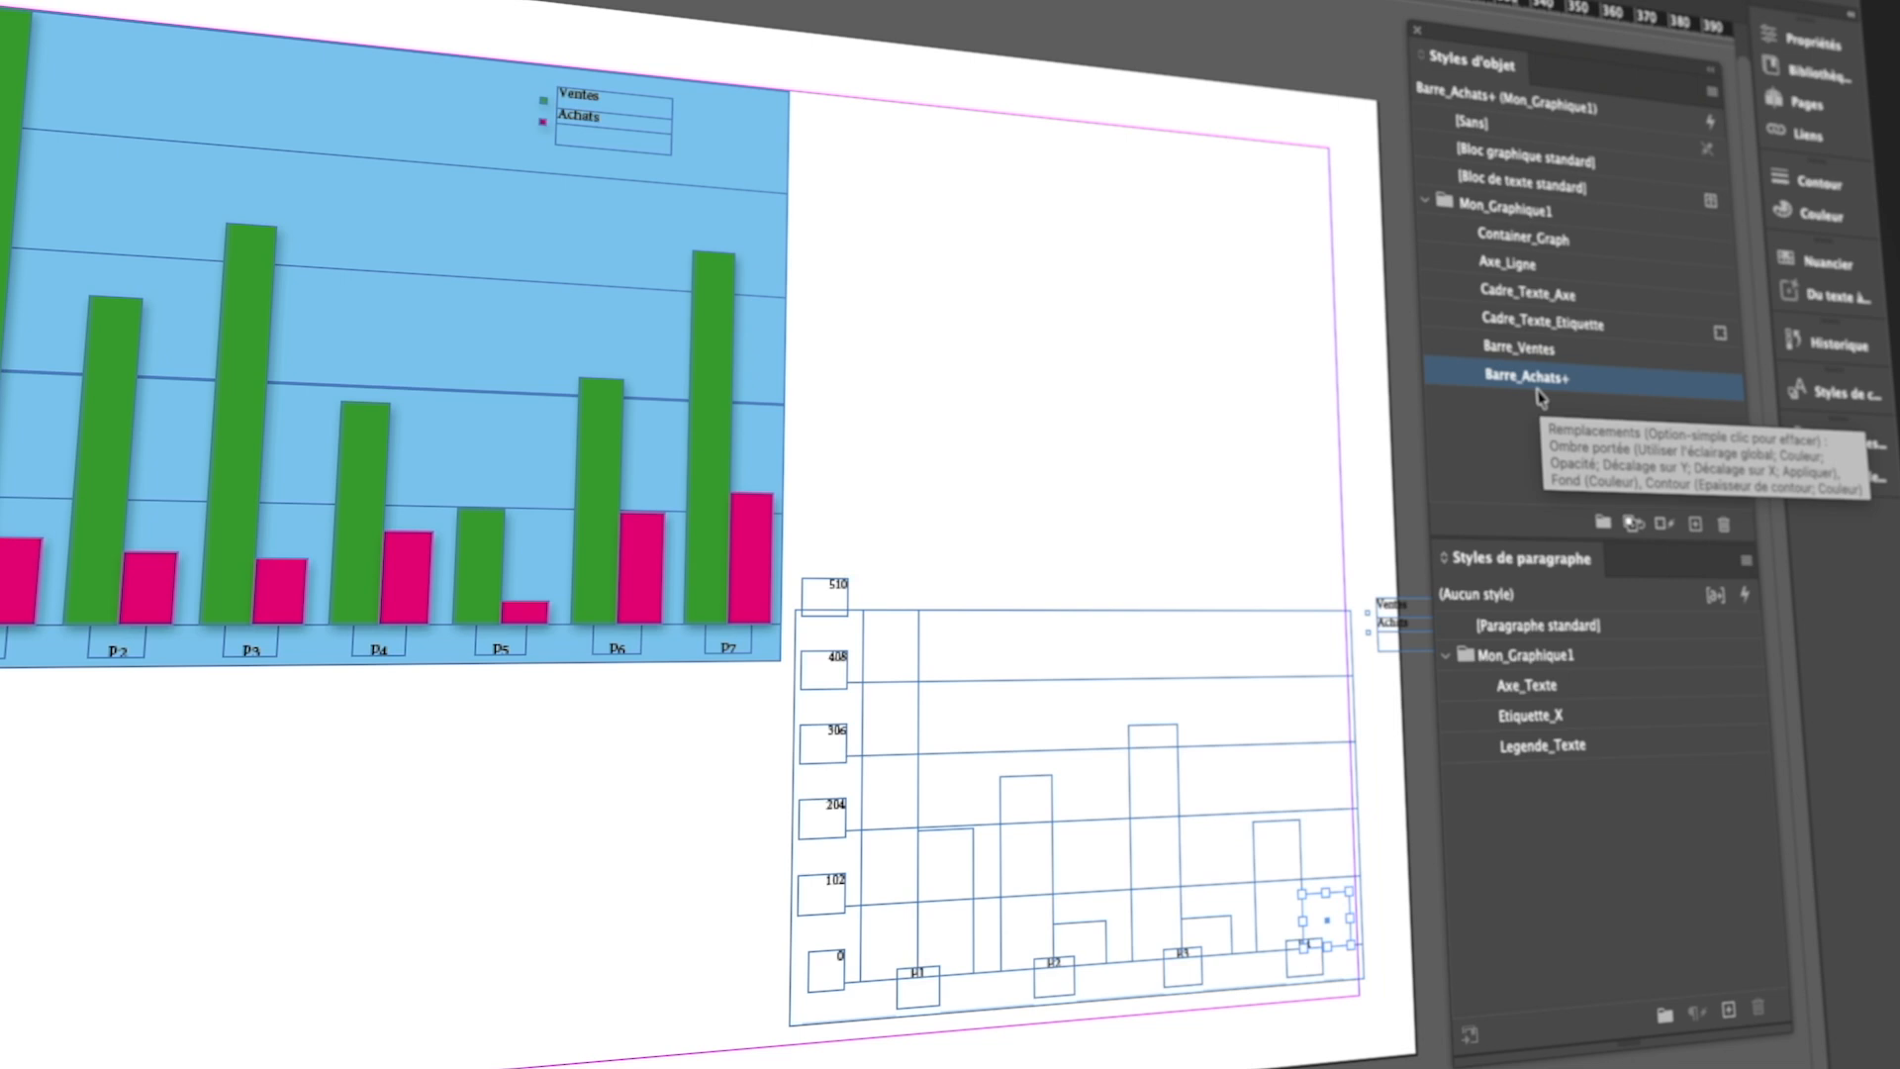
pyautogui.click(1714, 94)
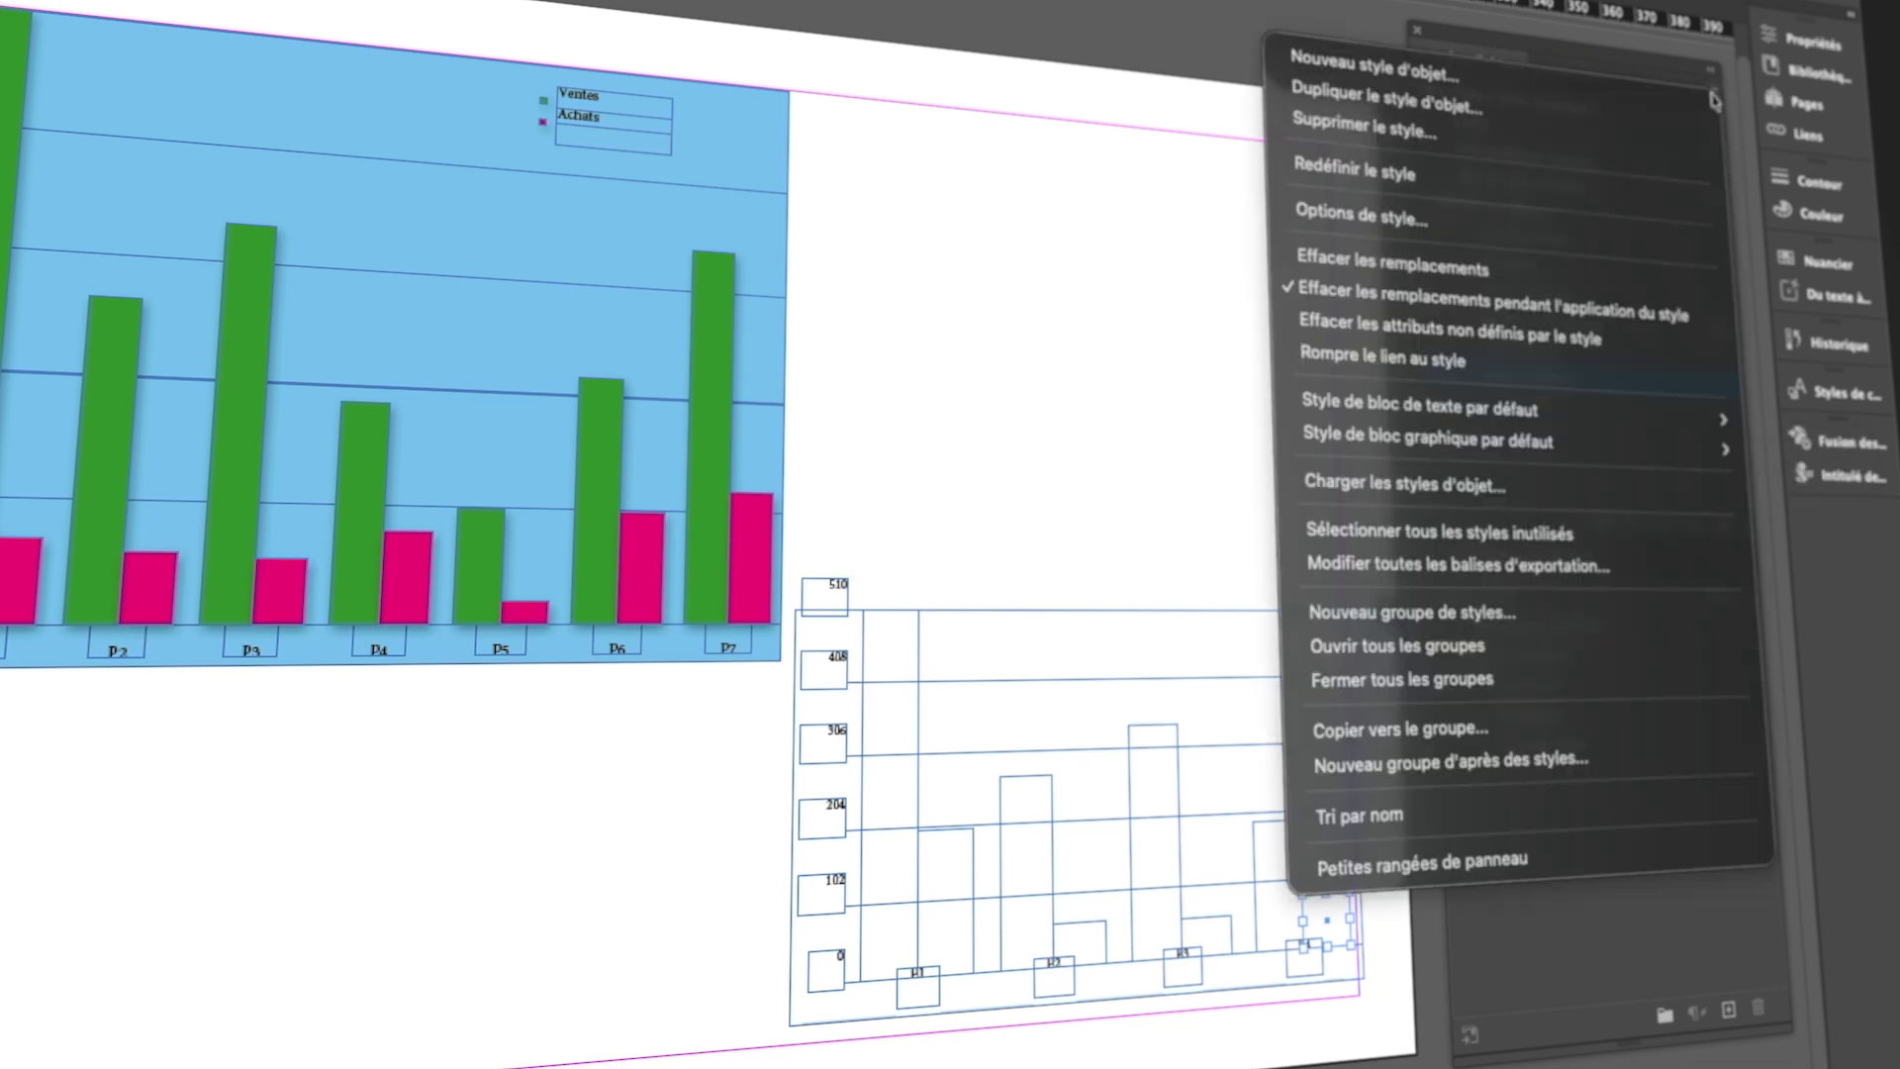
pyautogui.click(1492, 269)
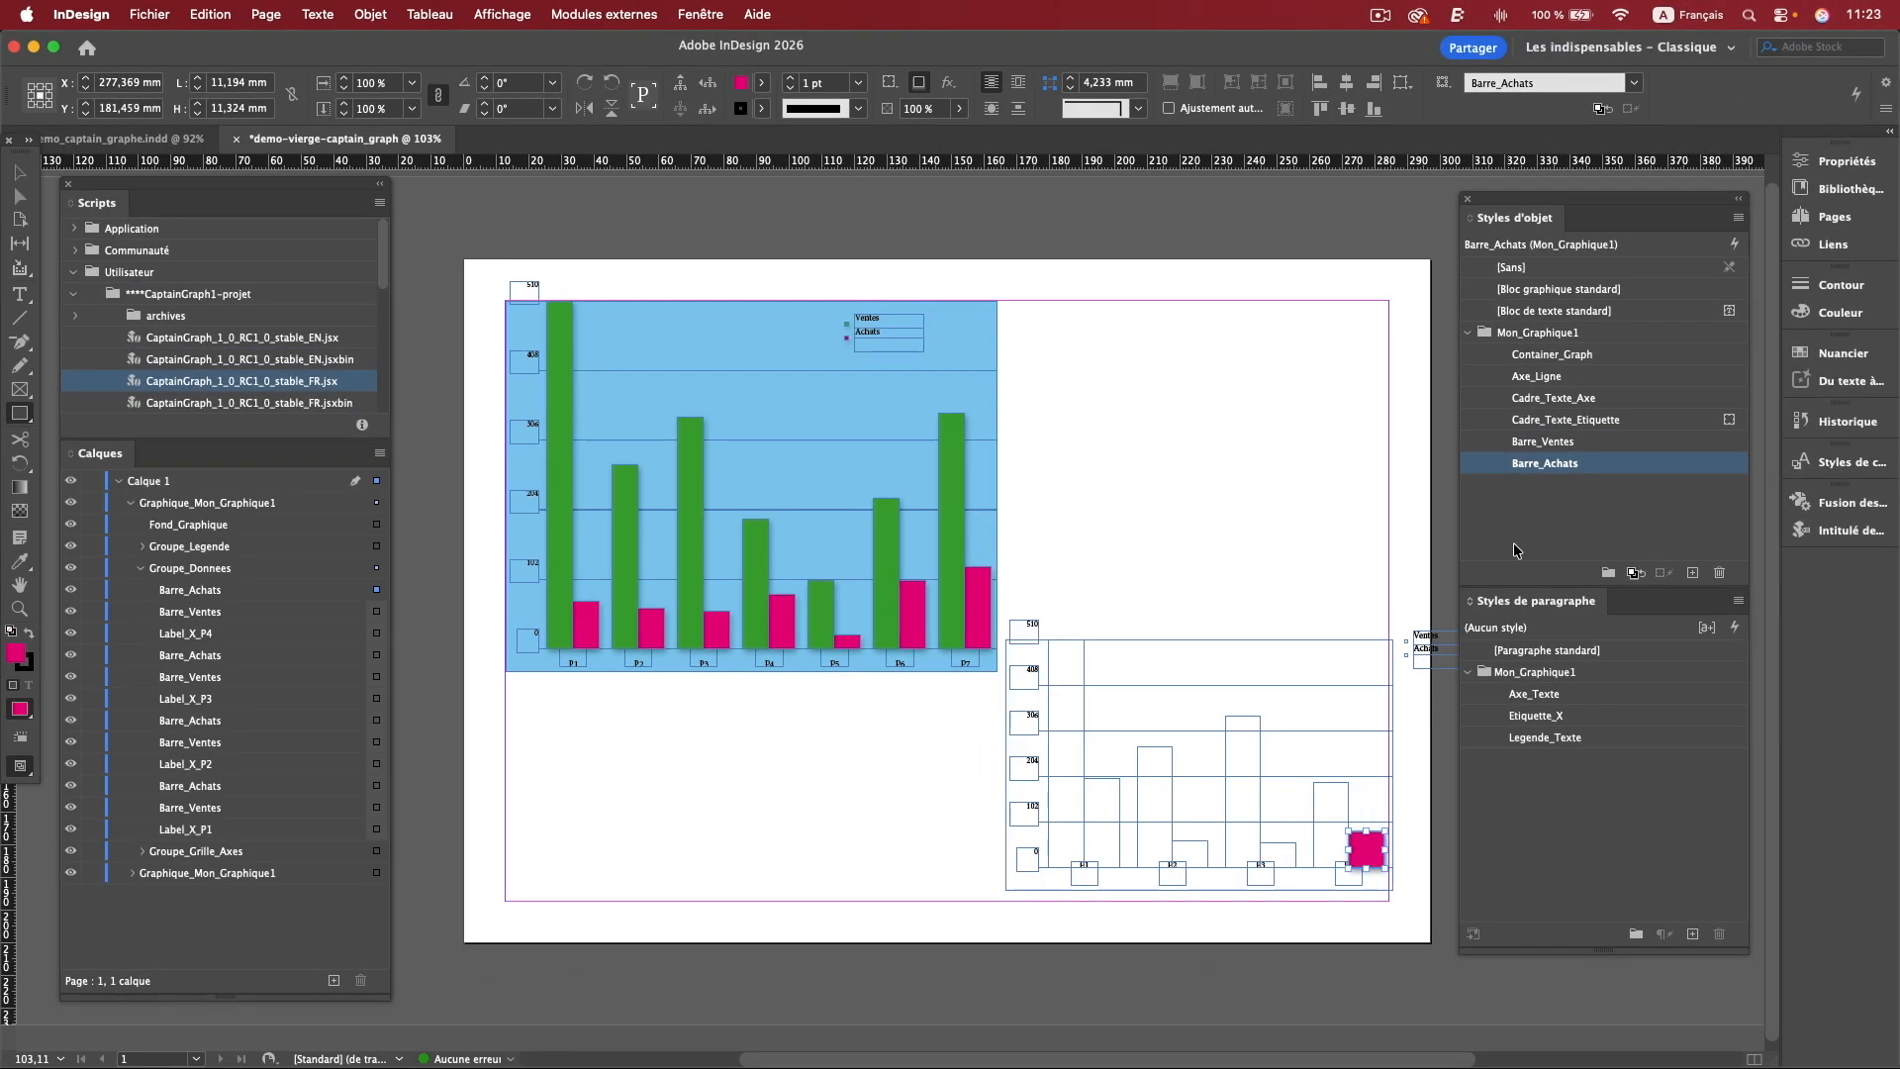
pyautogui.click(1304, 532)
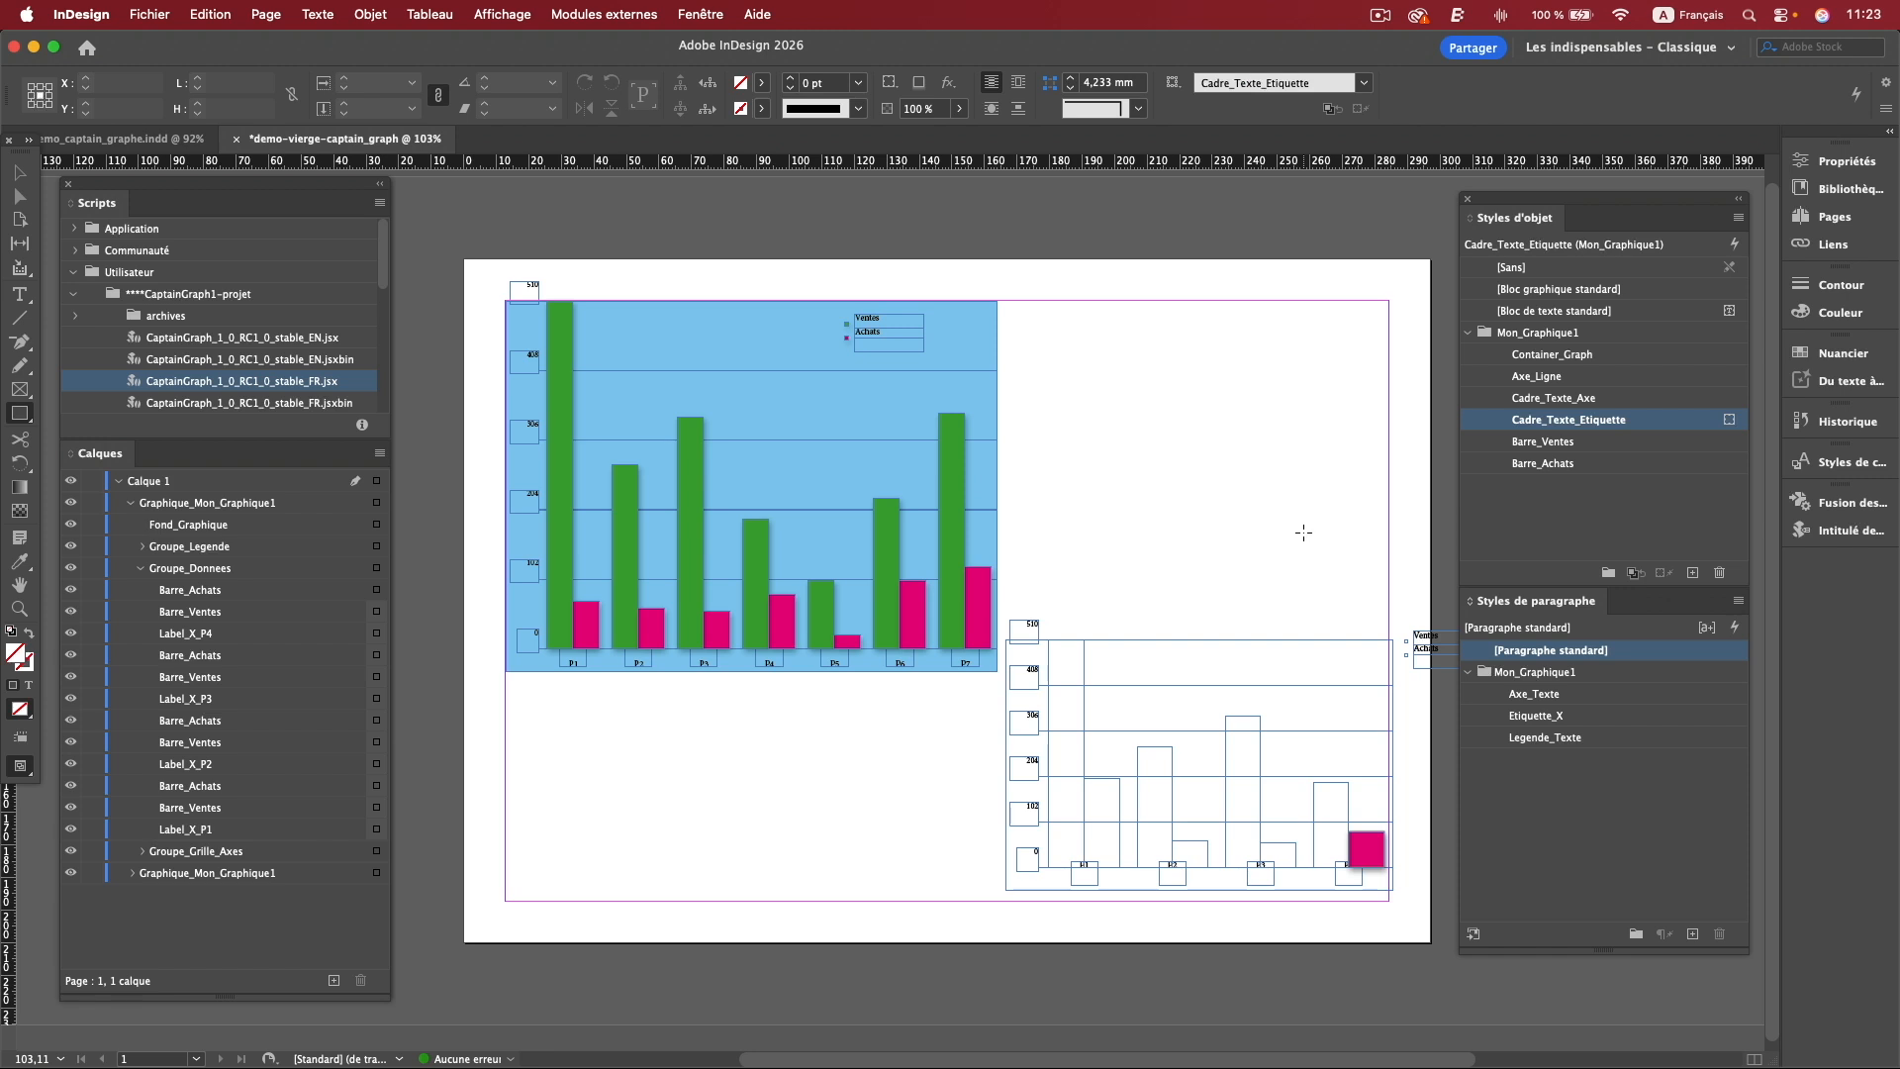
# Change the fill of the Barre_Achats object style to yellow, C=0 M=0 J=100 N=0.
pyautogui.doubleClick(1610, 462)
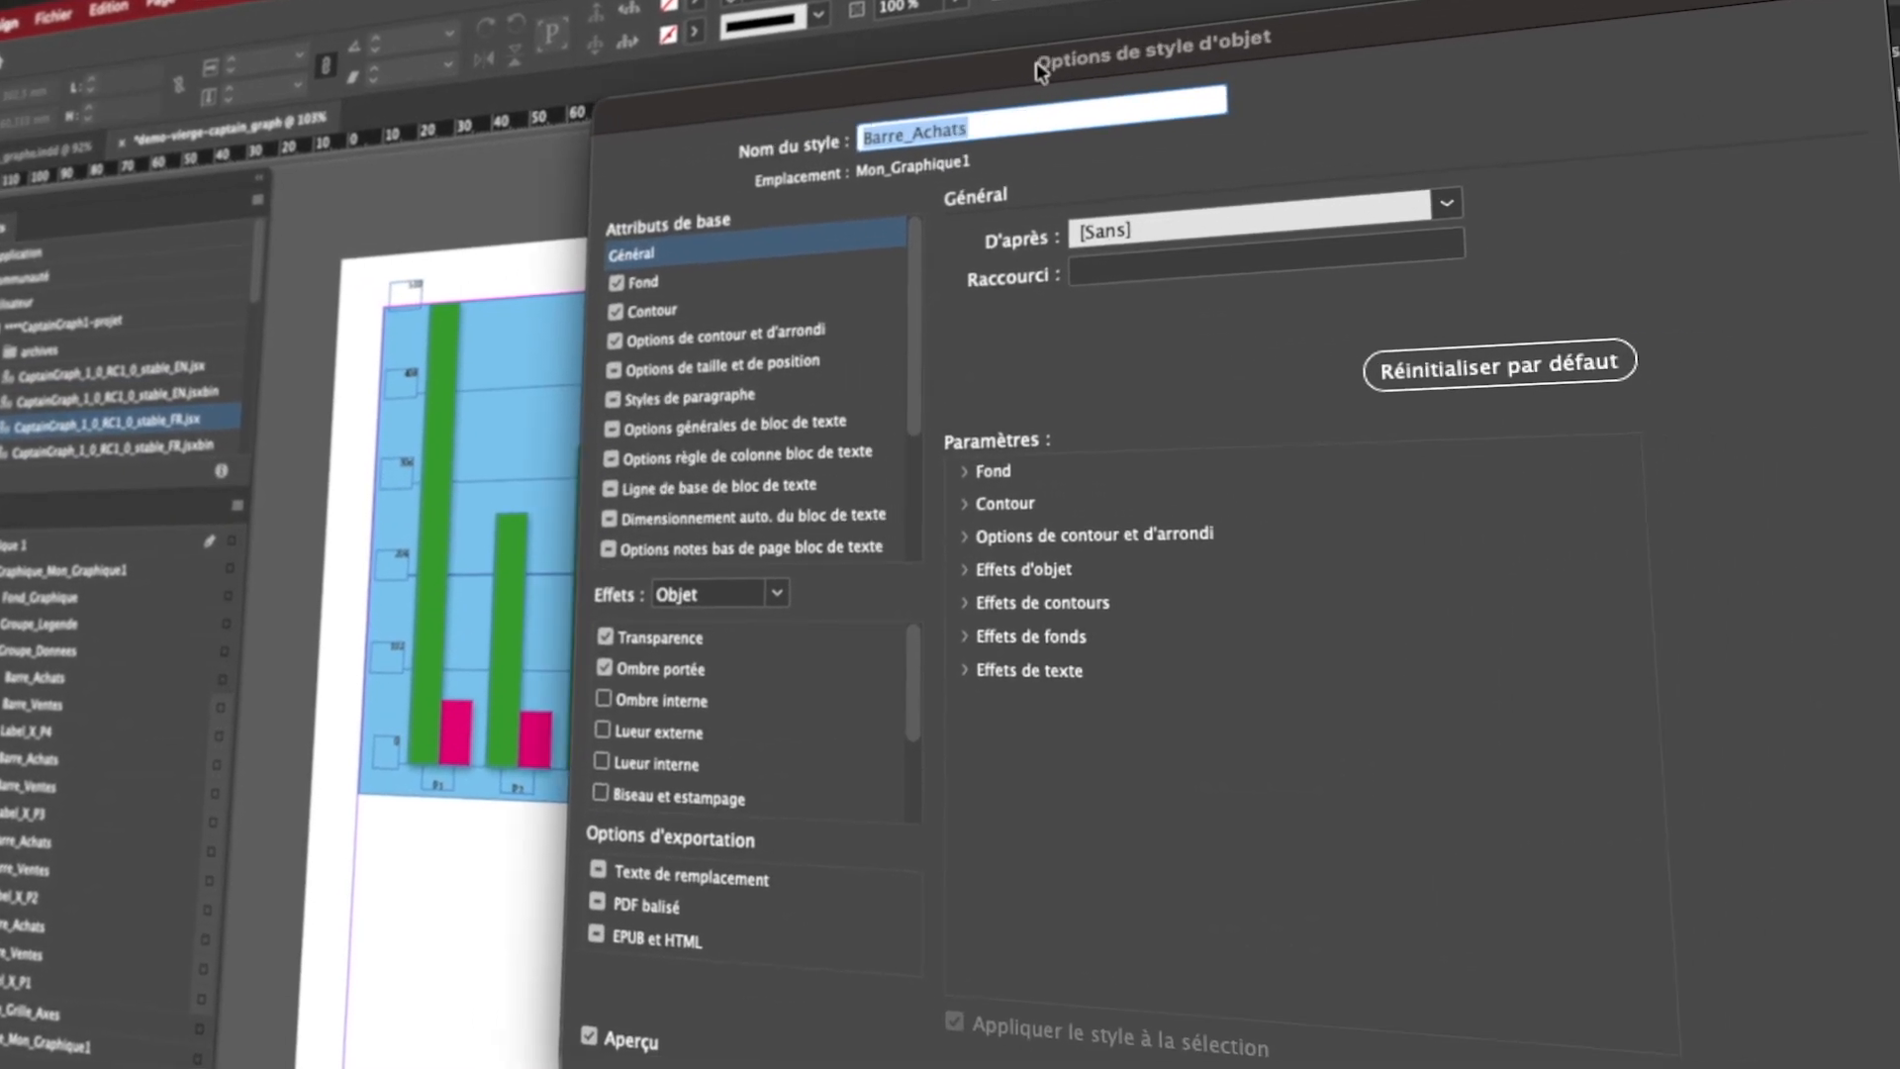
pyautogui.click(679, 283)
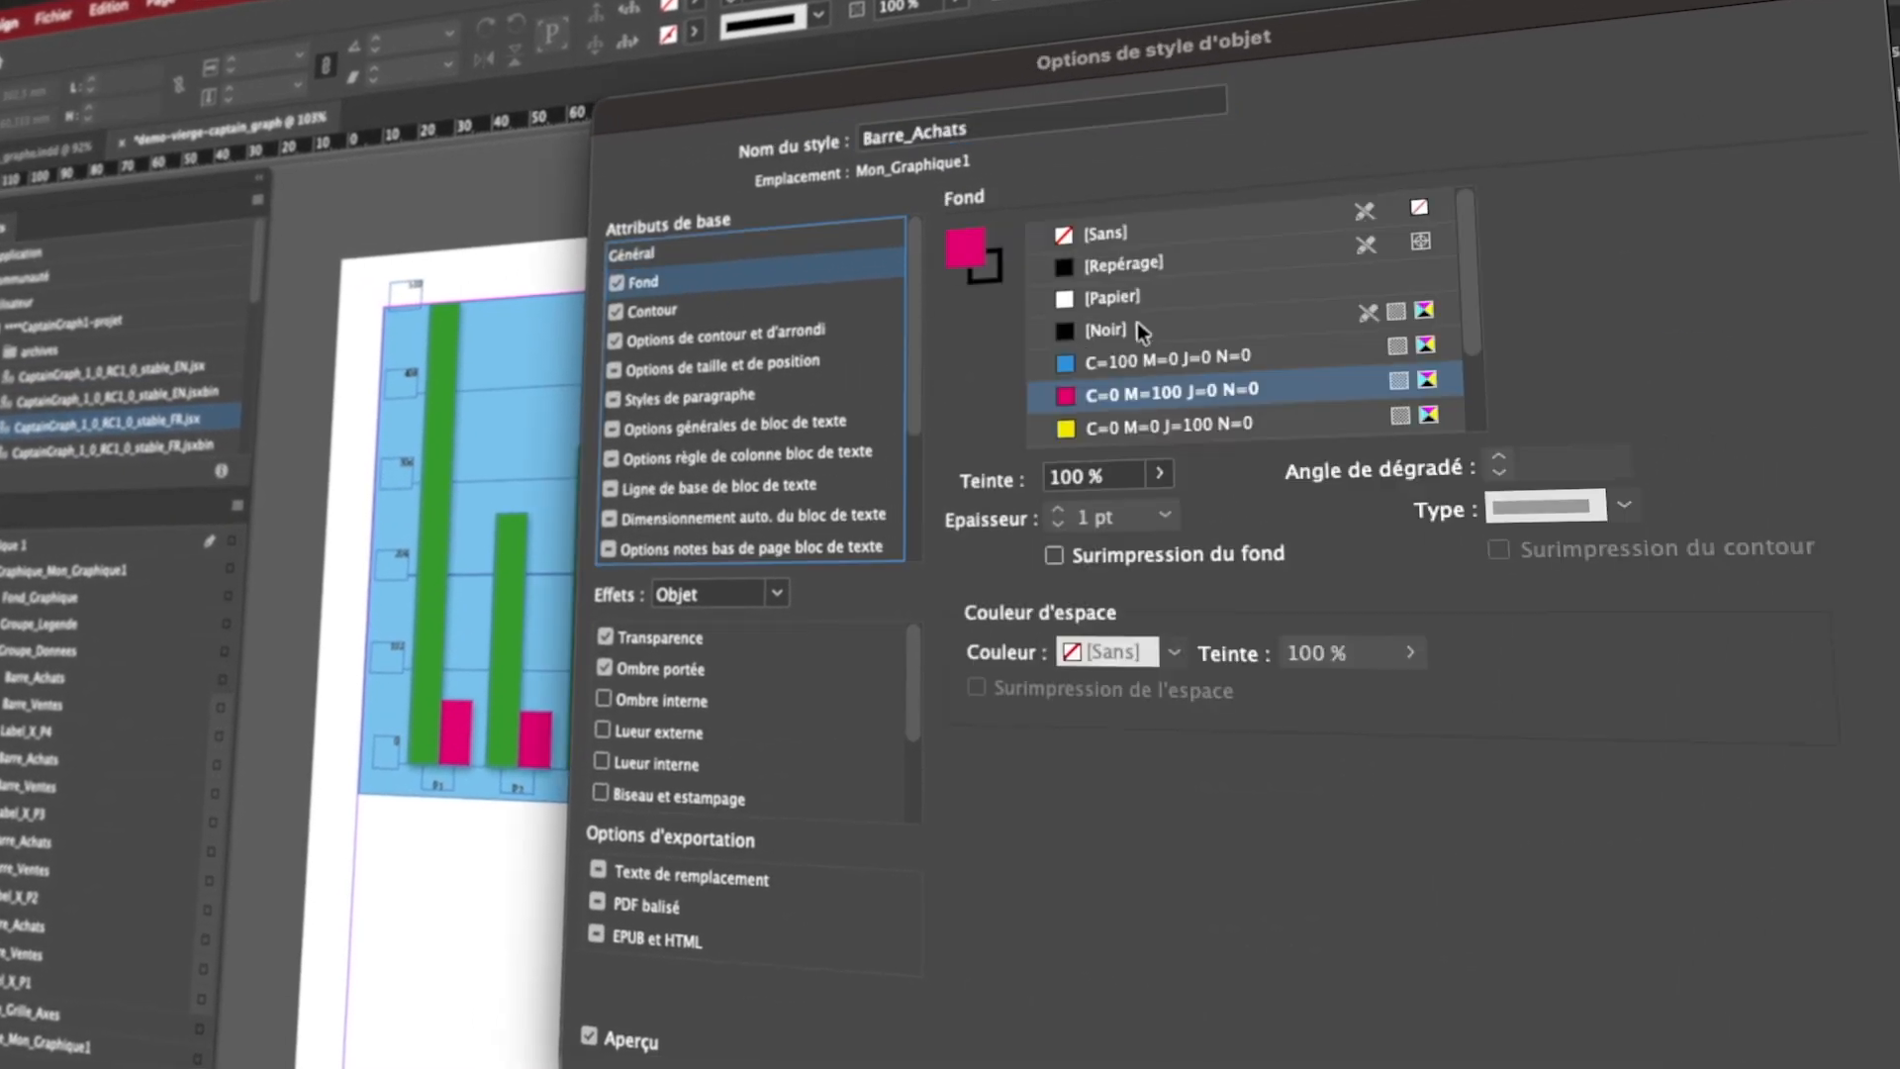
pyautogui.moveTo(1474, 336); pyautogui.dragTo(1484, 451)
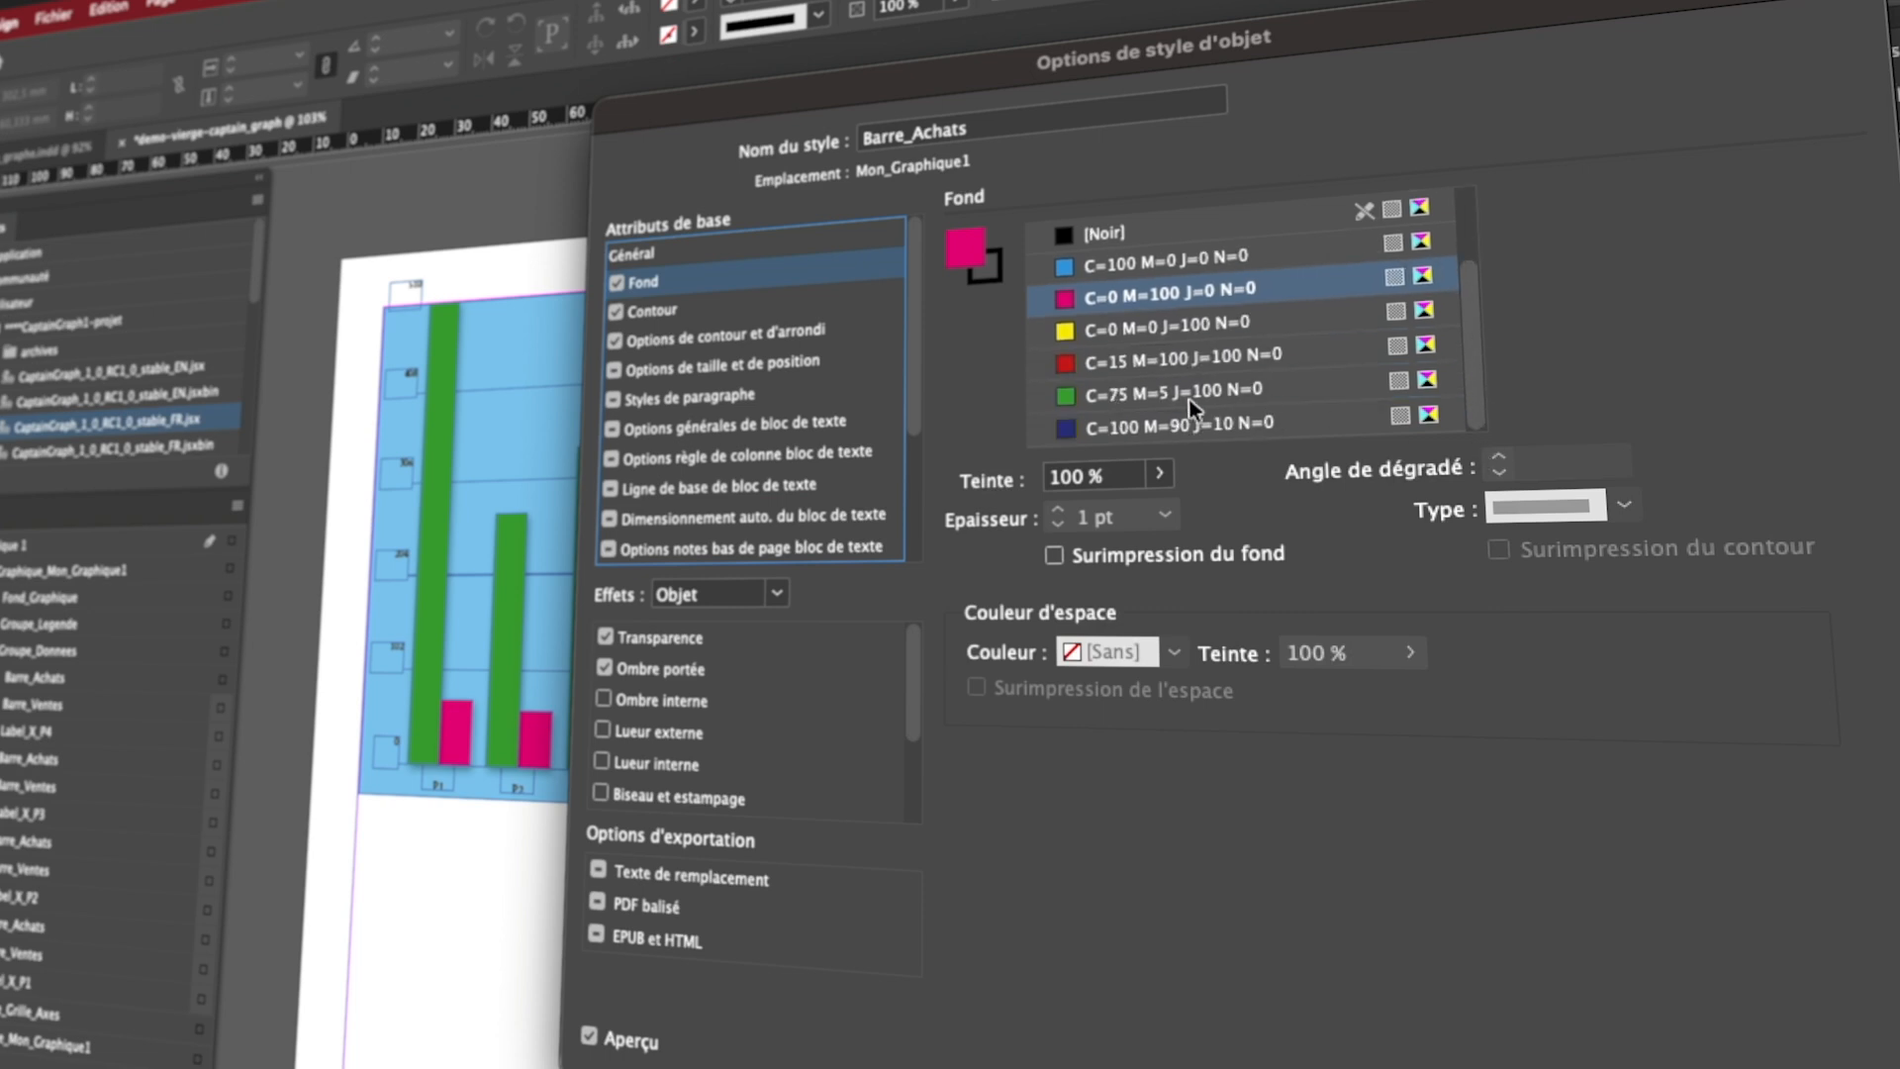
pyautogui.click(1087, 329)
pyautogui.moveTo(1391, 44); pyautogui.dragTo(1826, 93)
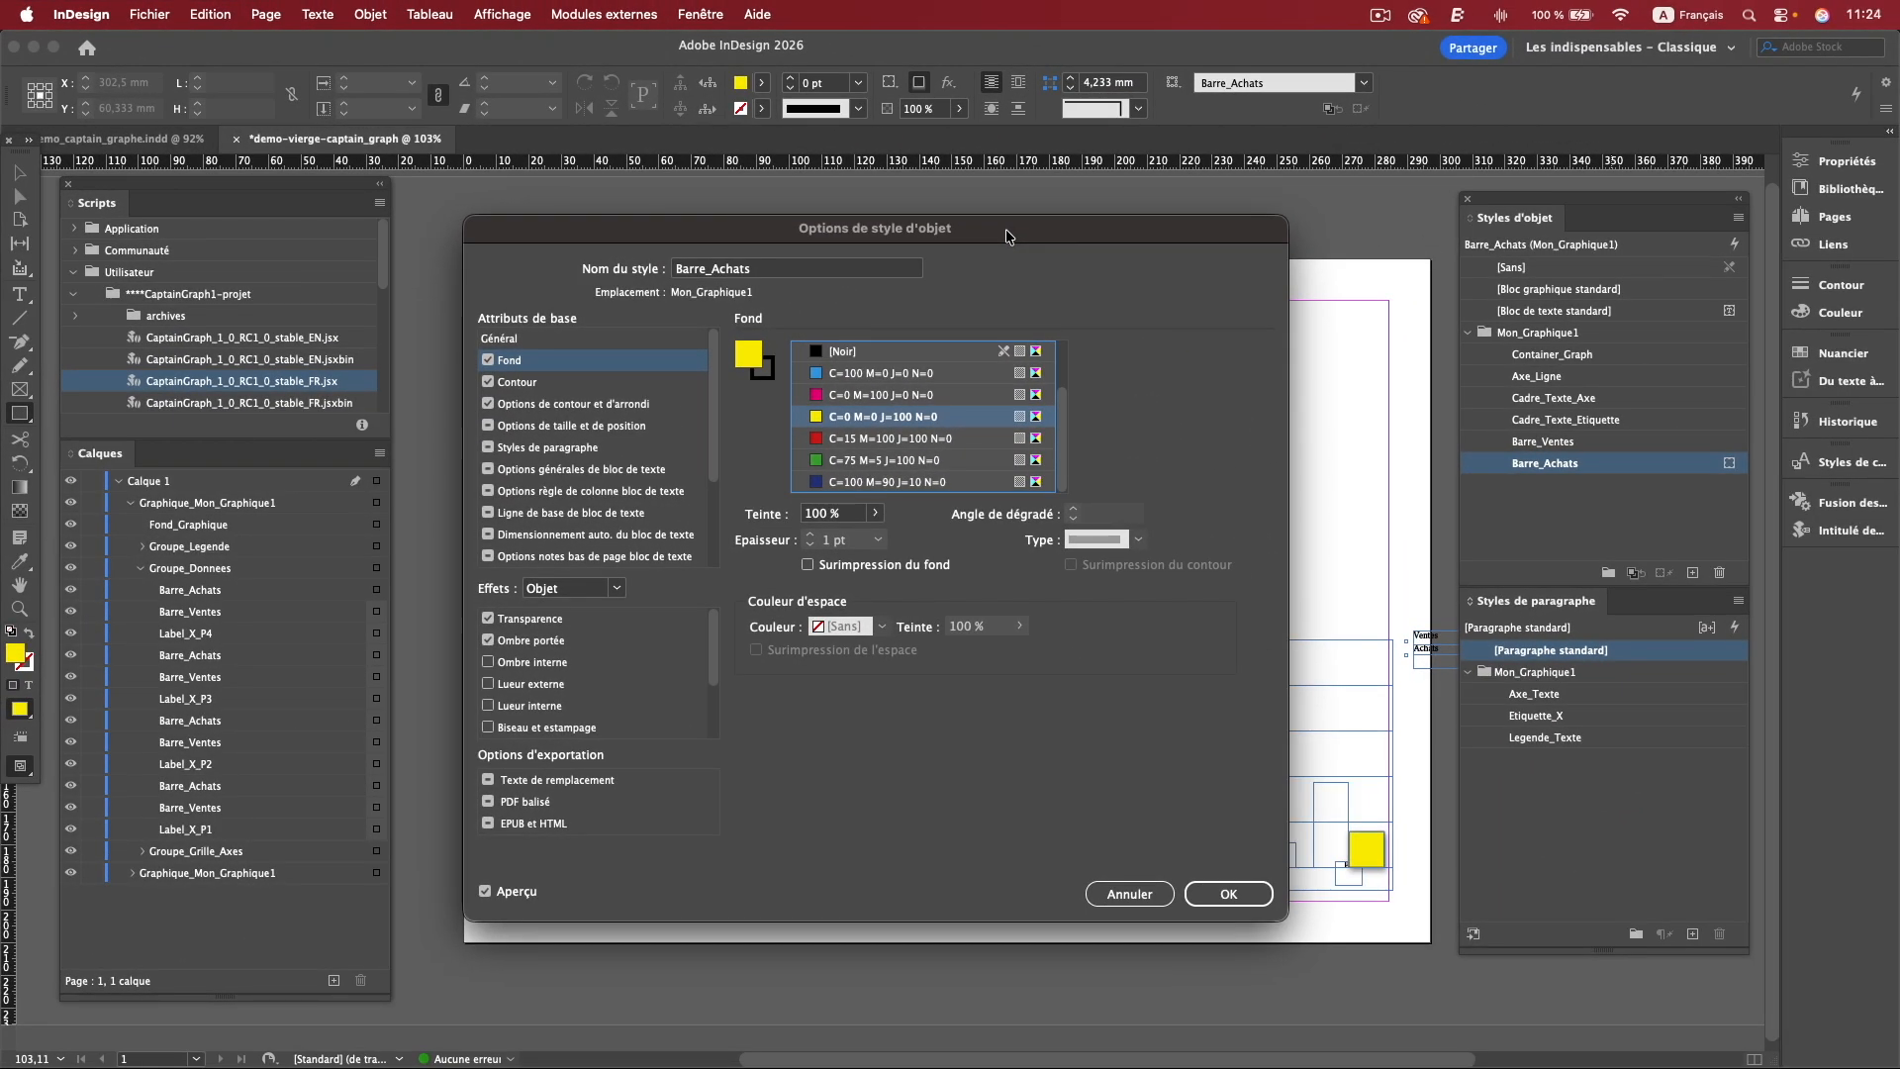
pyautogui.click(1227, 895)
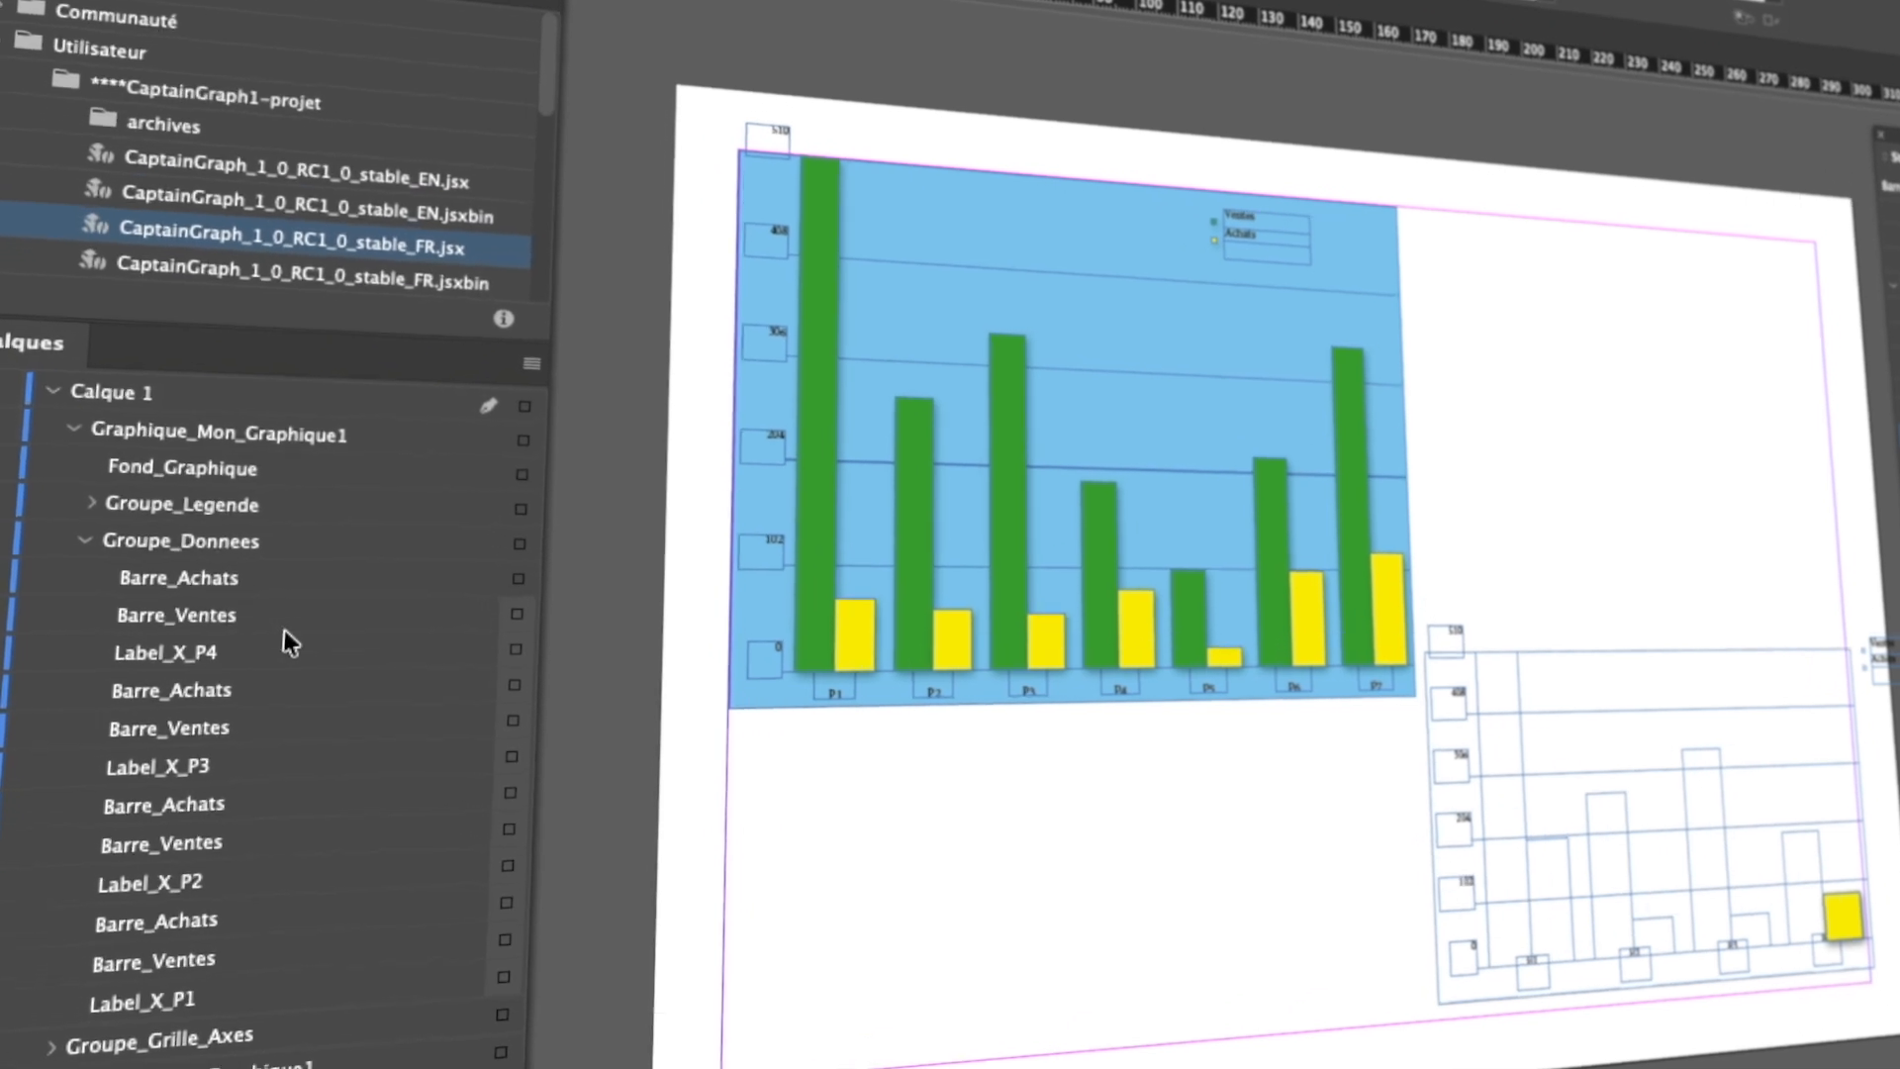
# Clear the object style overrides on the new chart's remaining Barre_Achats bars and on all its Barre_Ventes bars.
pyautogui.click(543, 685)
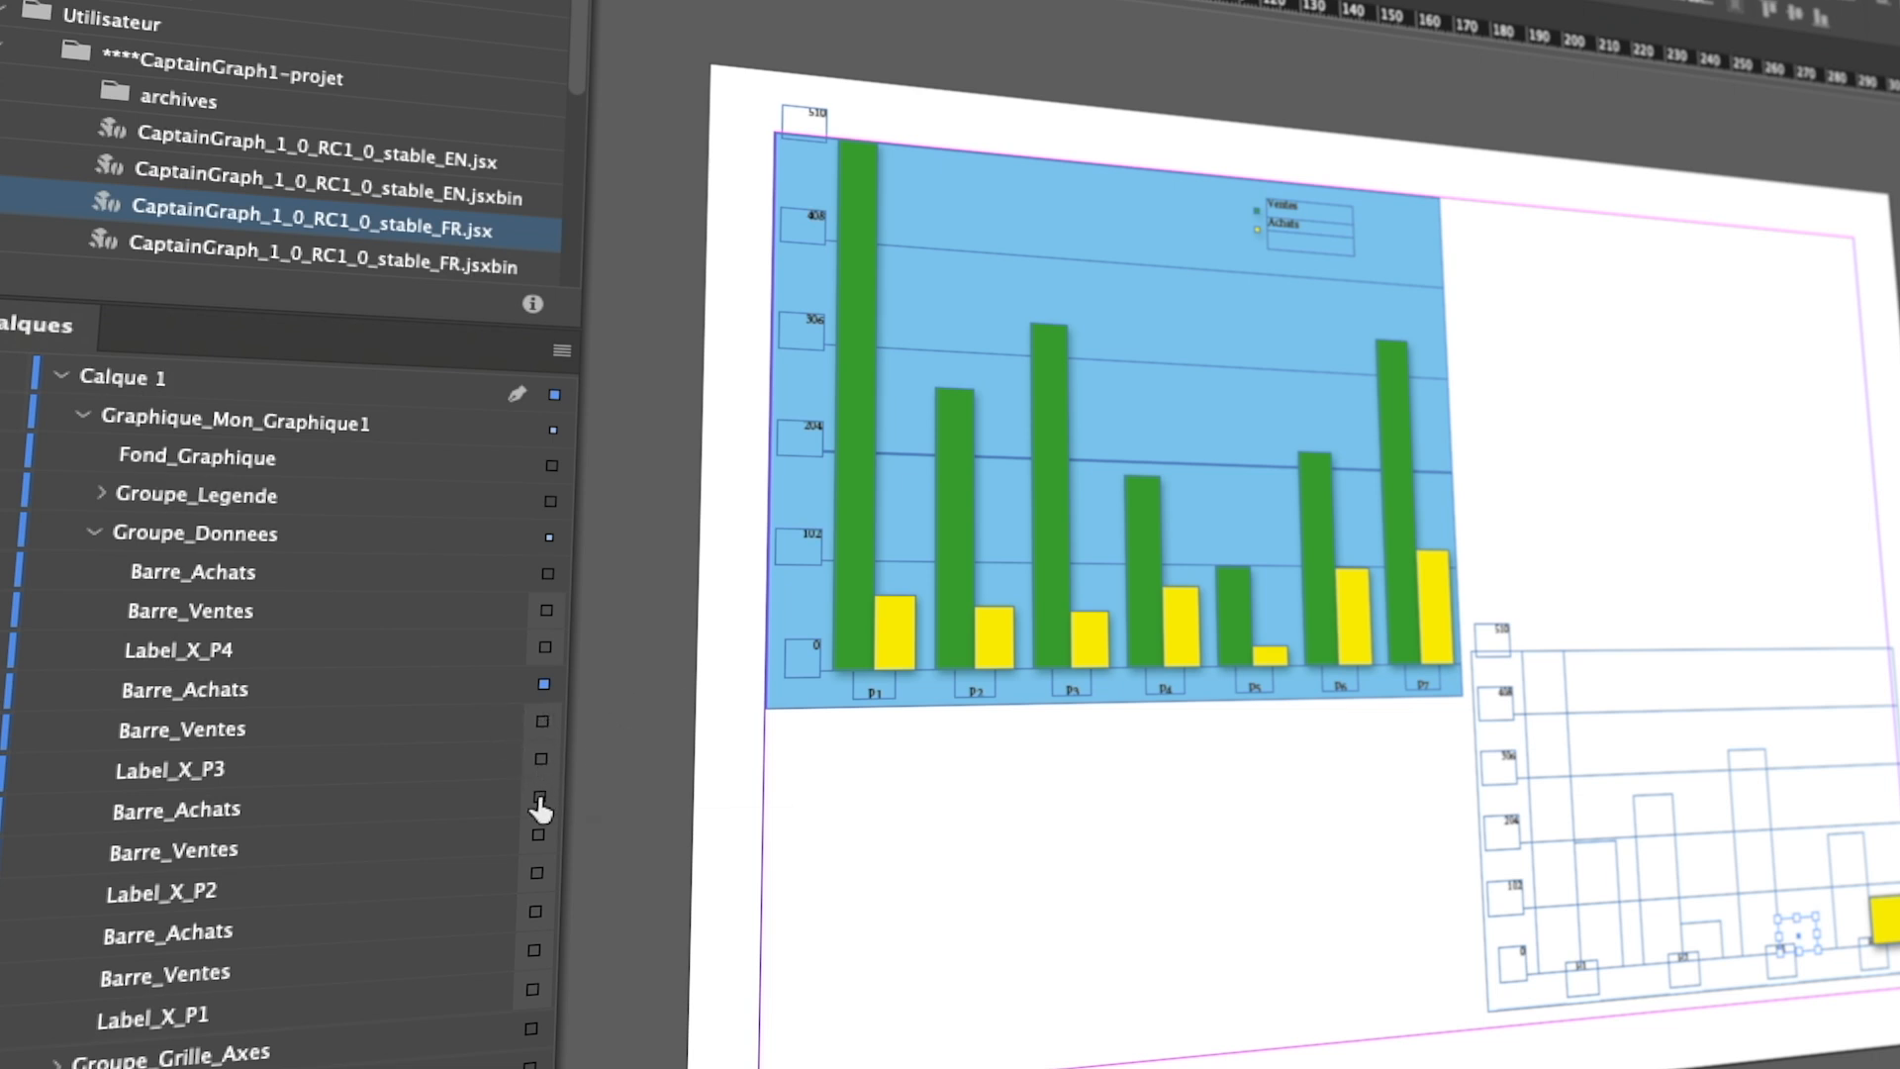
pyautogui.keyDown('shift'); pyautogui.click(535, 911); pyautogui.keyUp('shift')
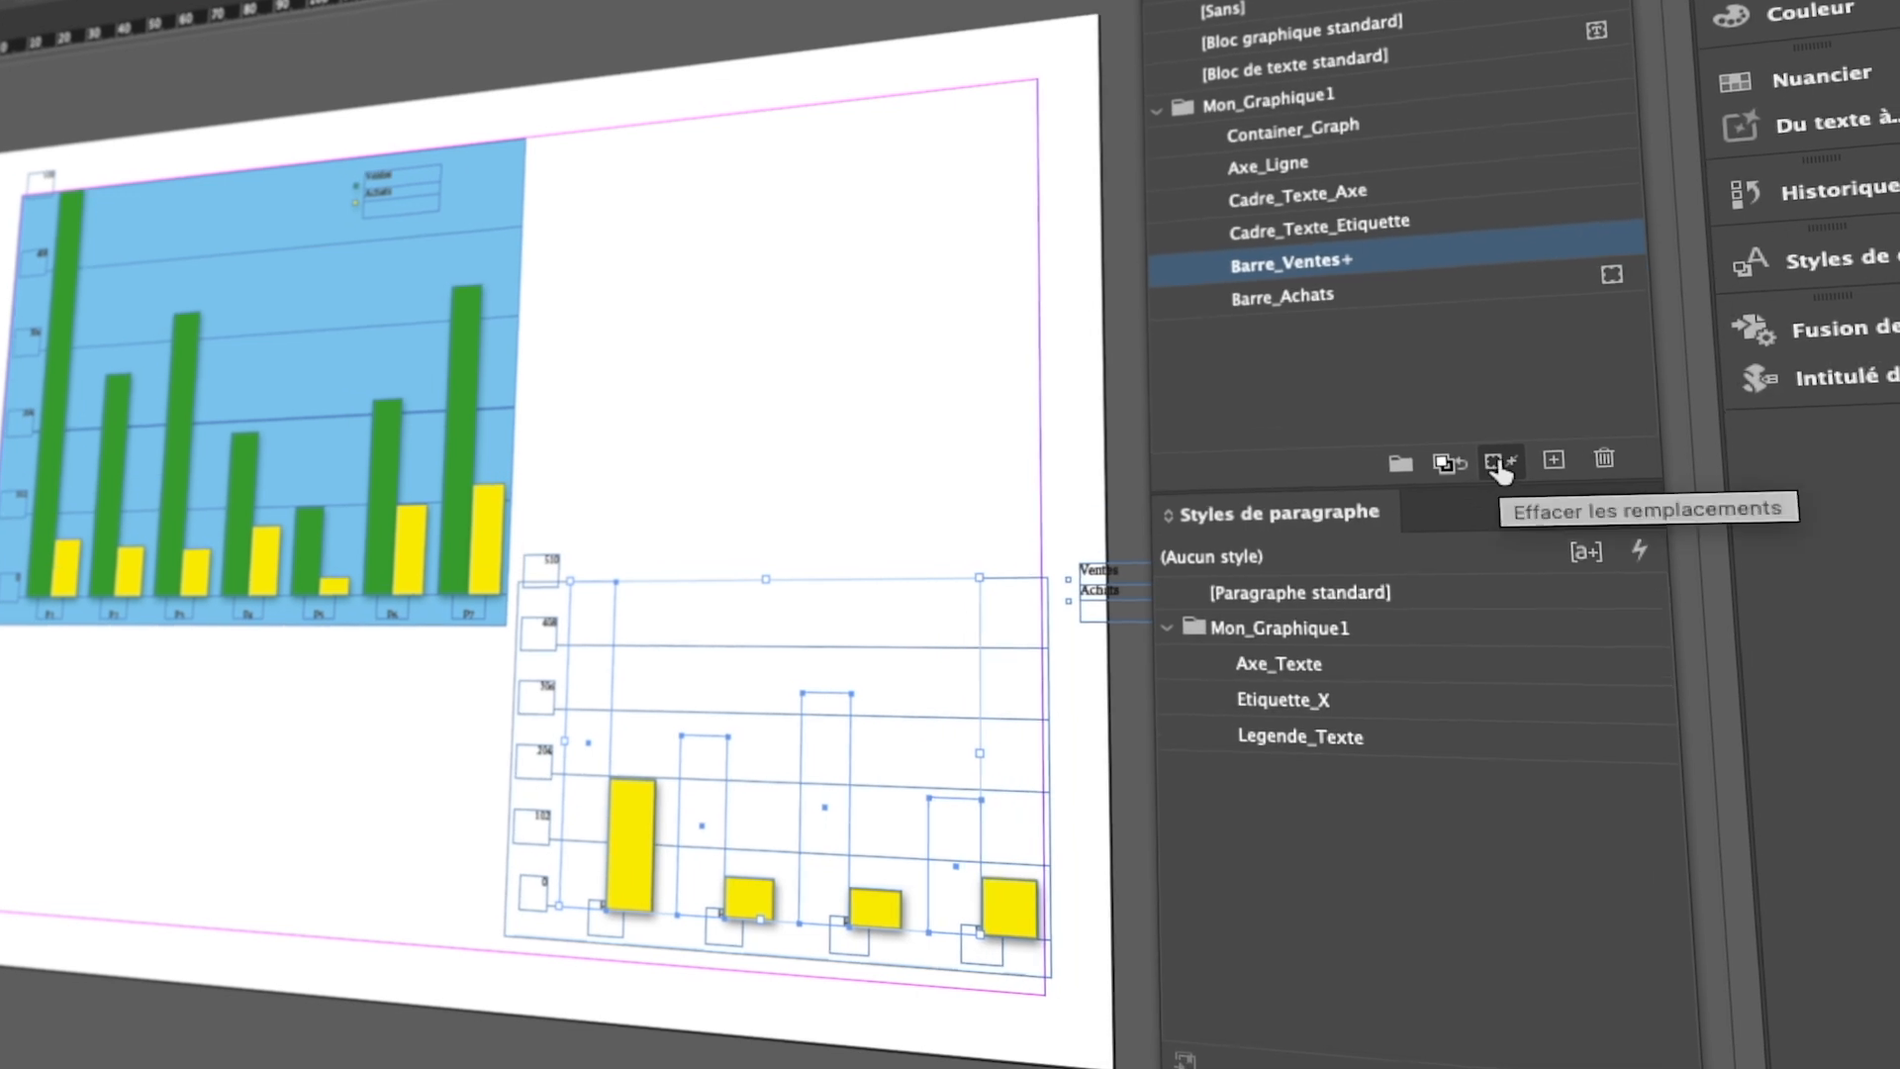
pyautogui.click(1497, 462)
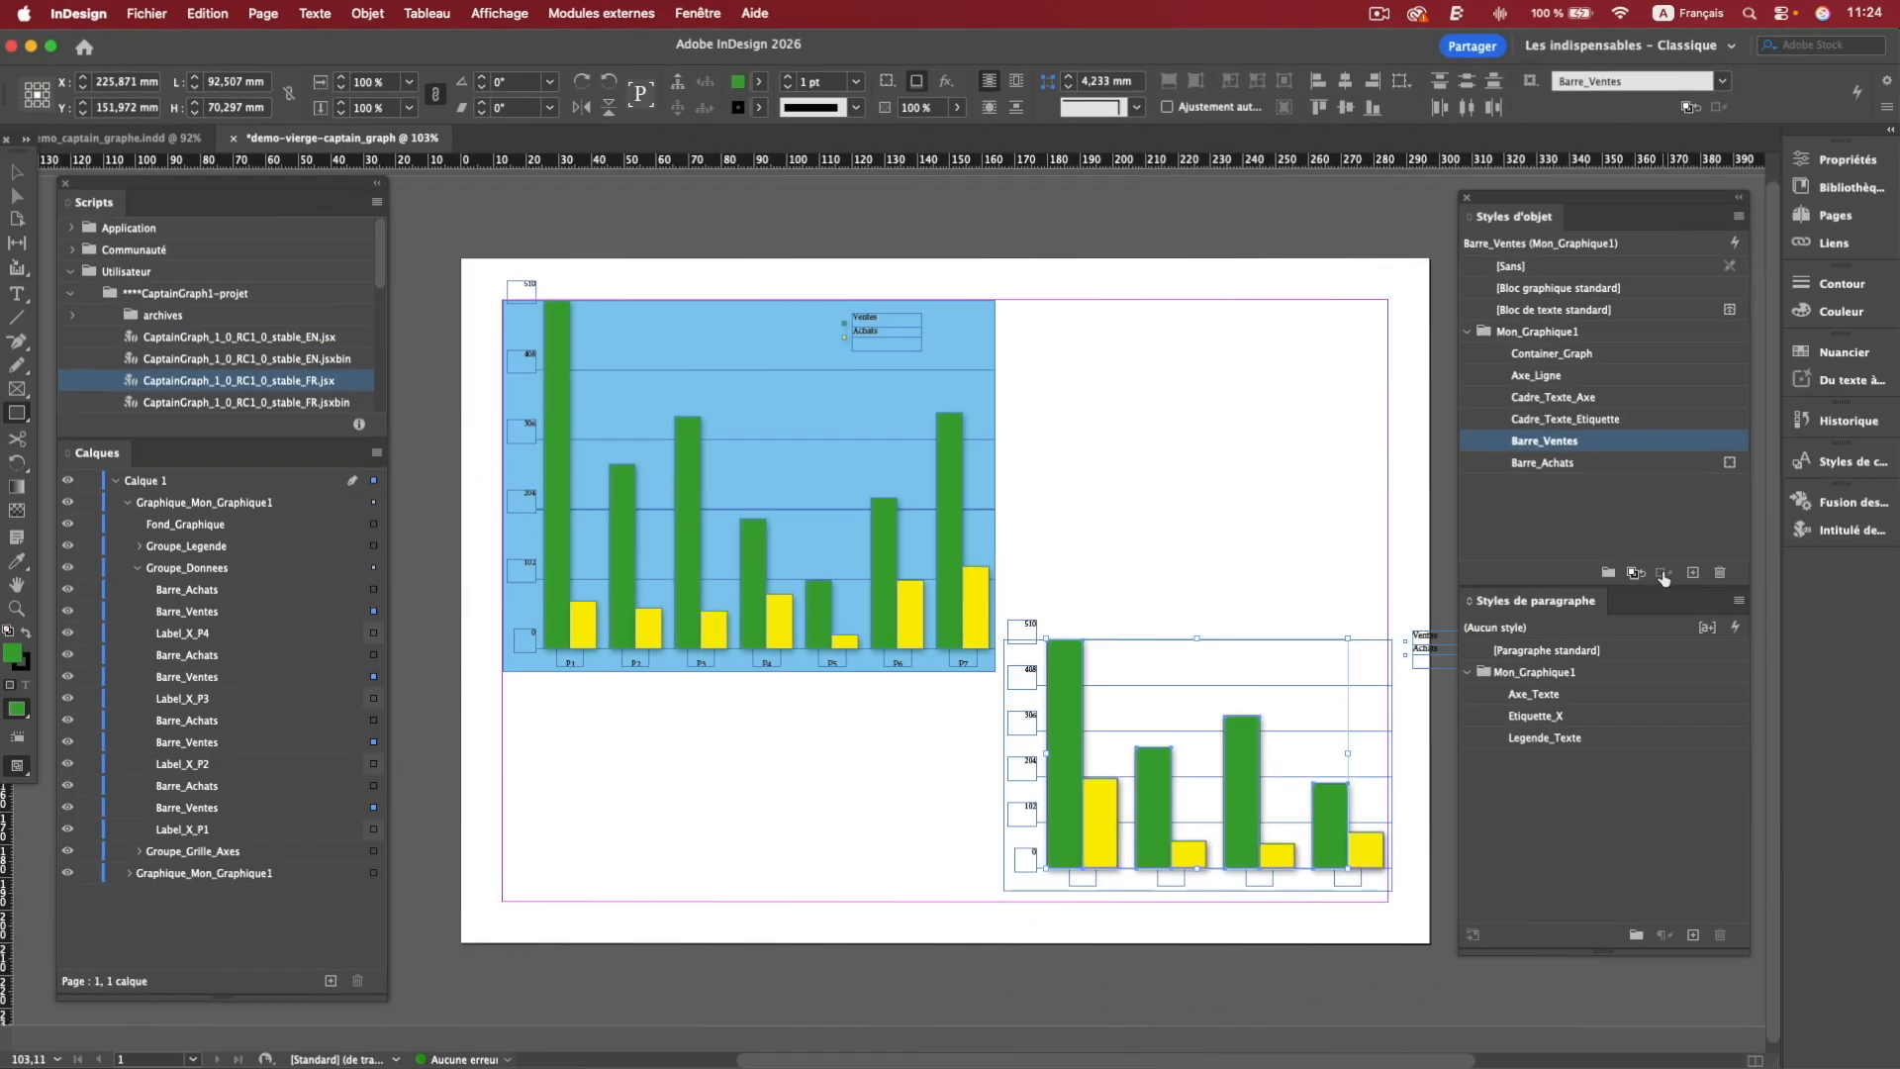